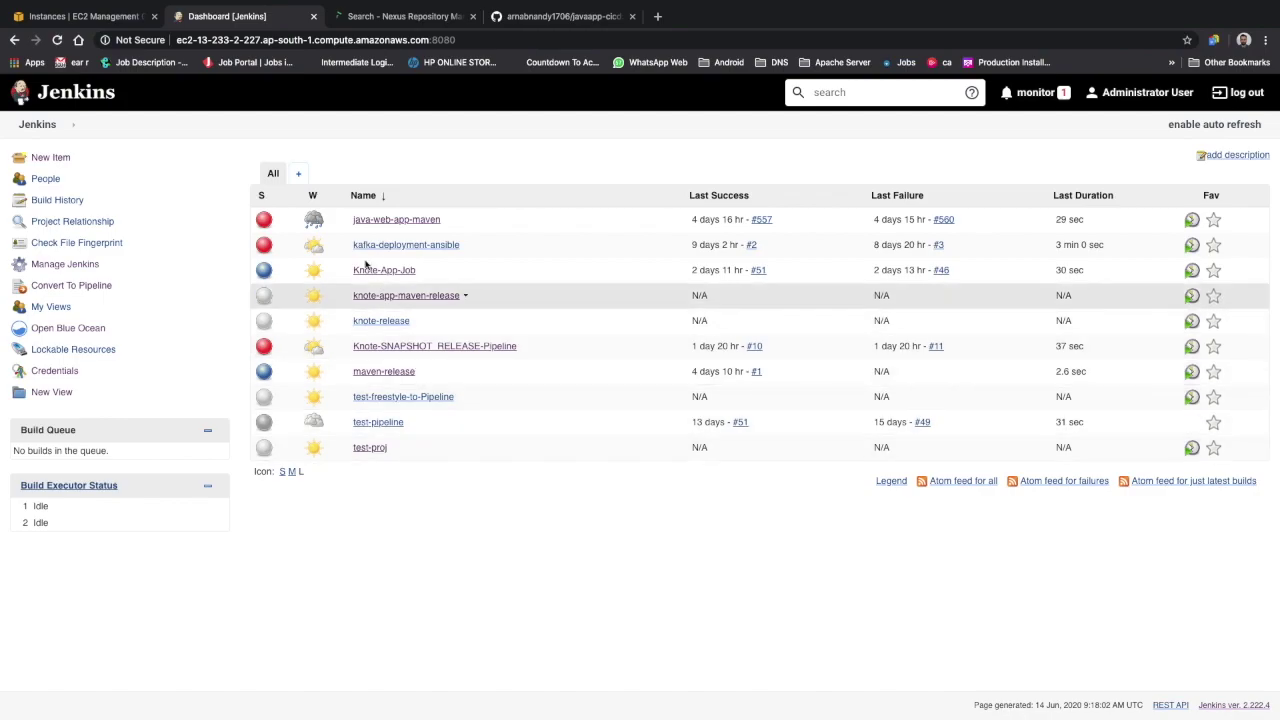
Sign in to Nexus with the administrator username and password, then re-enter the password to re-authenticate
left_click(421, 14)
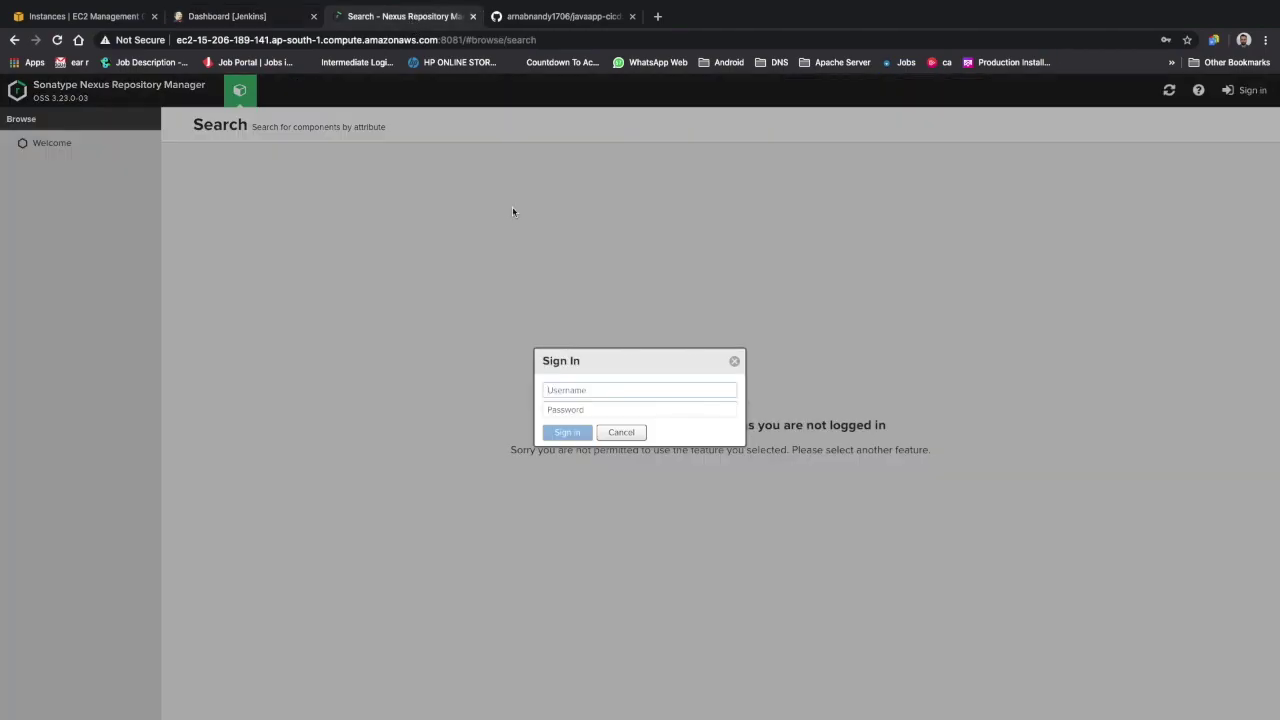
left_click(575, 389)
type("admin")
key("Tab")
type("••••••••")
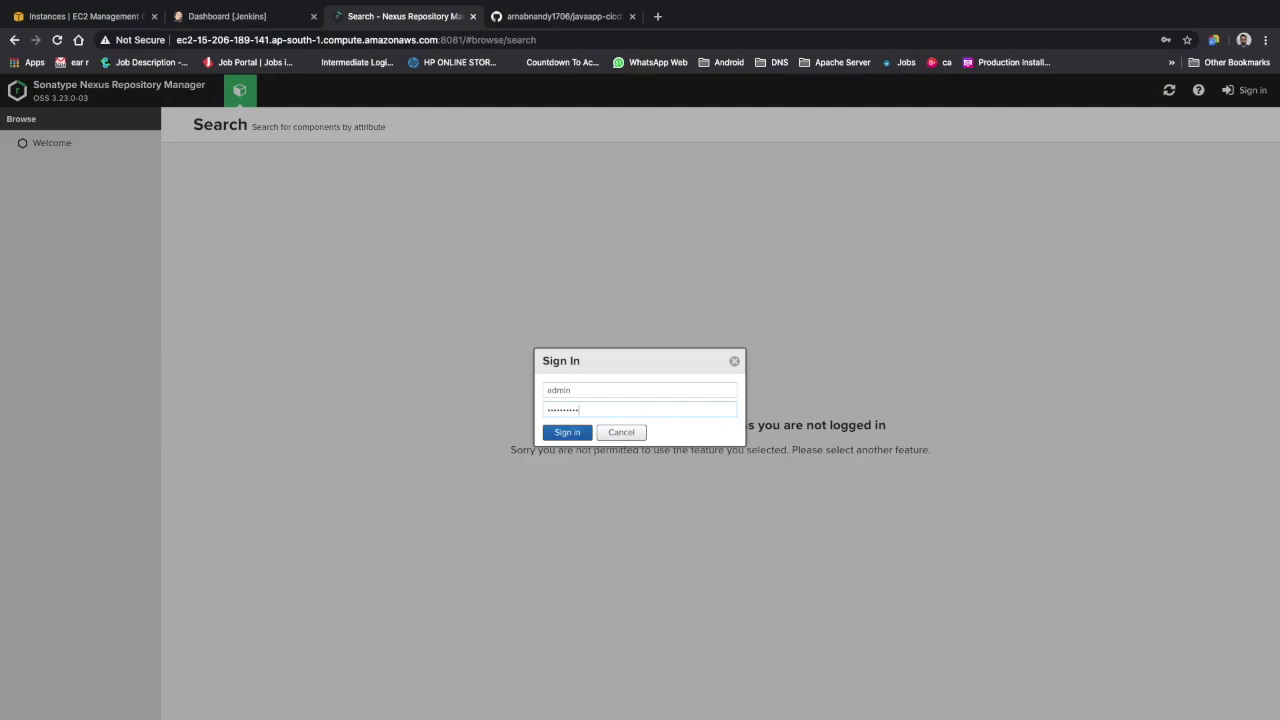
key("Return")
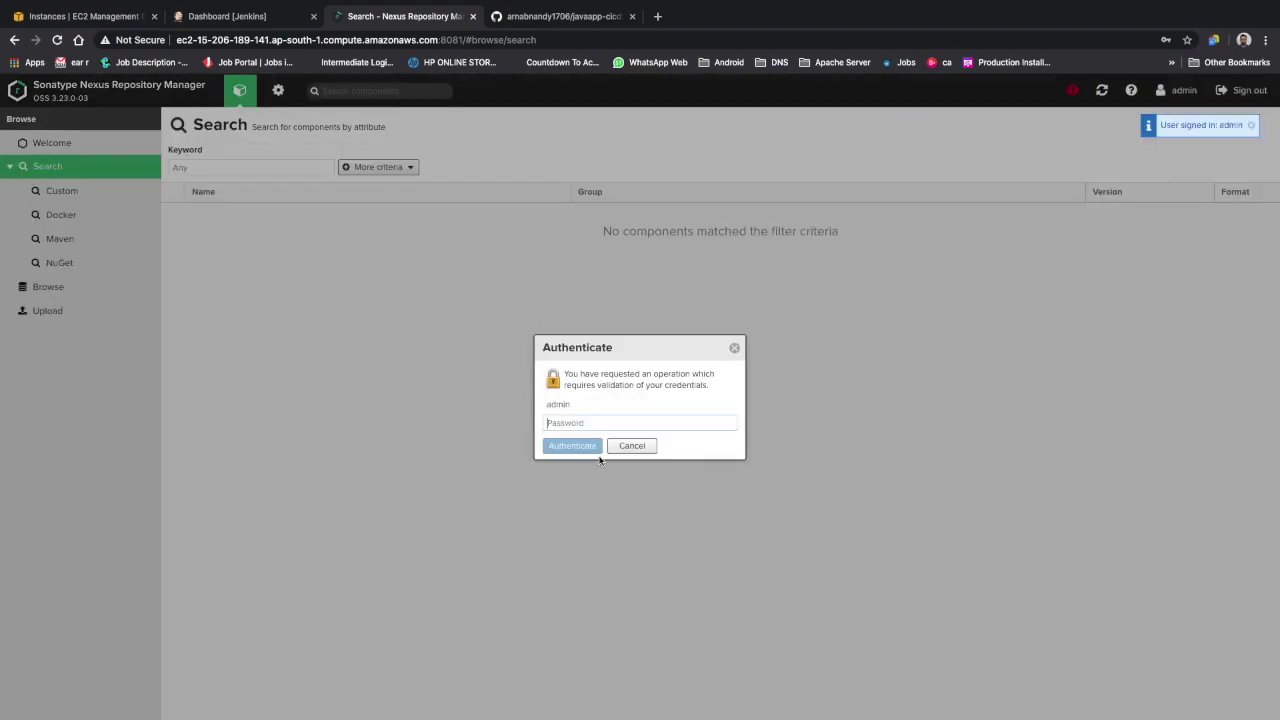
type("••••••••••")
key("Return")
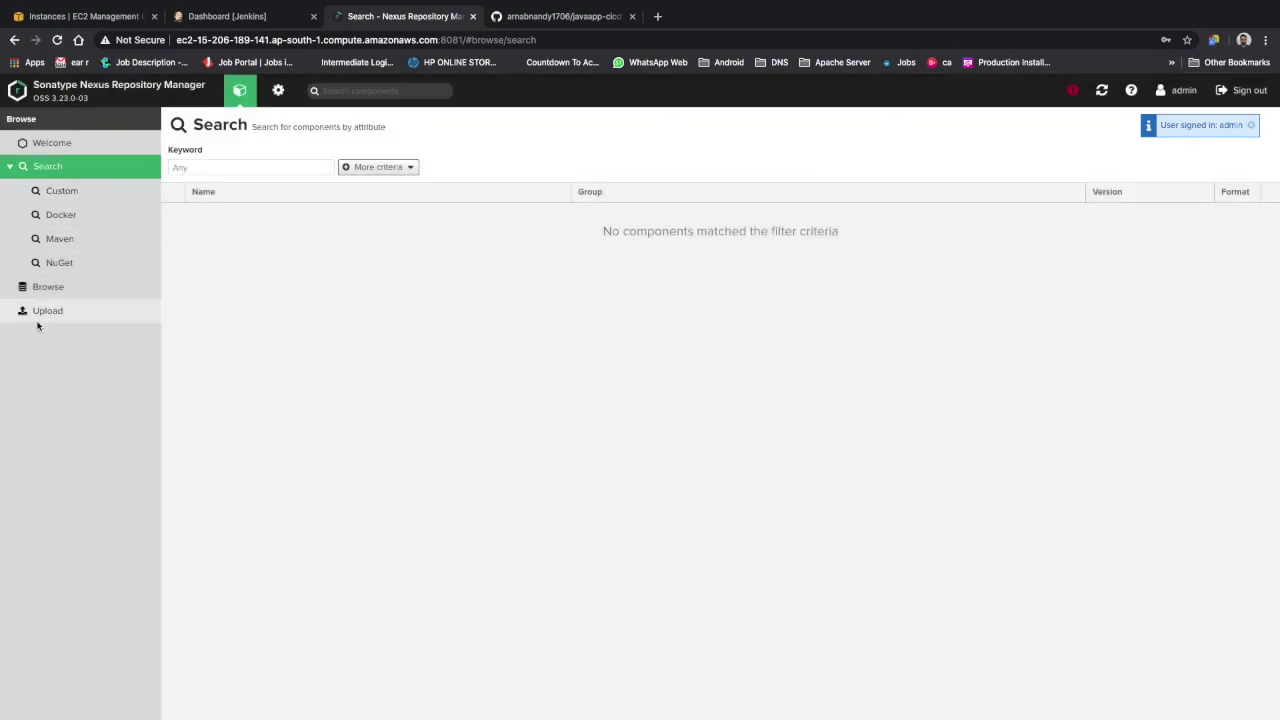
List the Nexus repositories, then look over the javaapp-cicd GitHub repository files
left_click(55, 290)
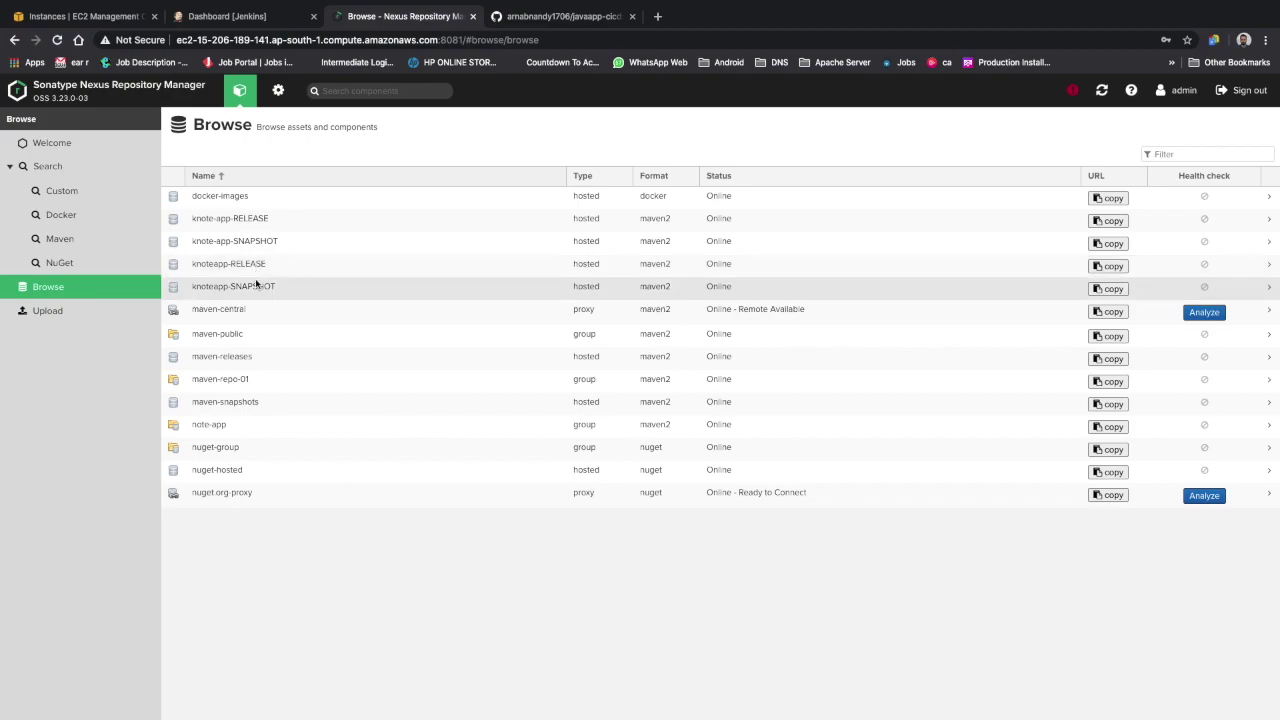
left_click(562, 16)
scroll(421, 467, "down", 1)
scroll(421, 467, "down", 3)
scroll(400, 446, "up", 1)
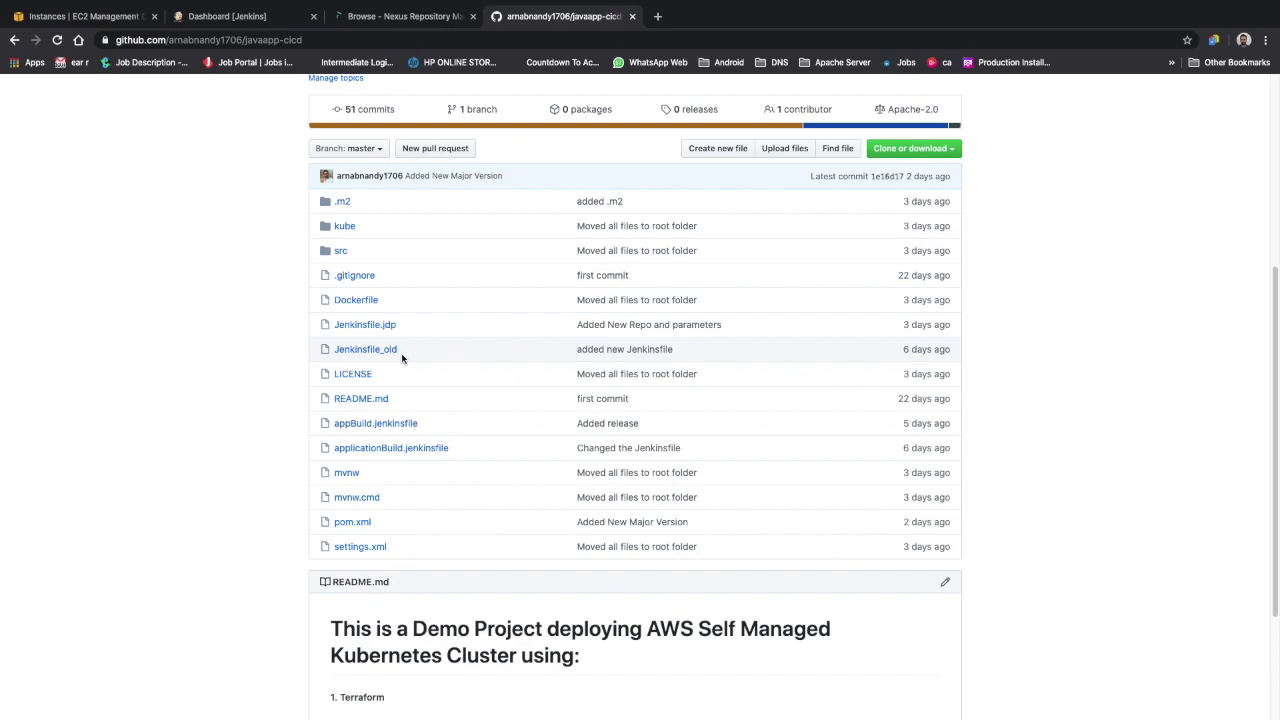
Read through the javaapp-cicd README, then return to the Nexus repository list
scroll(648, 493, "up", 3)
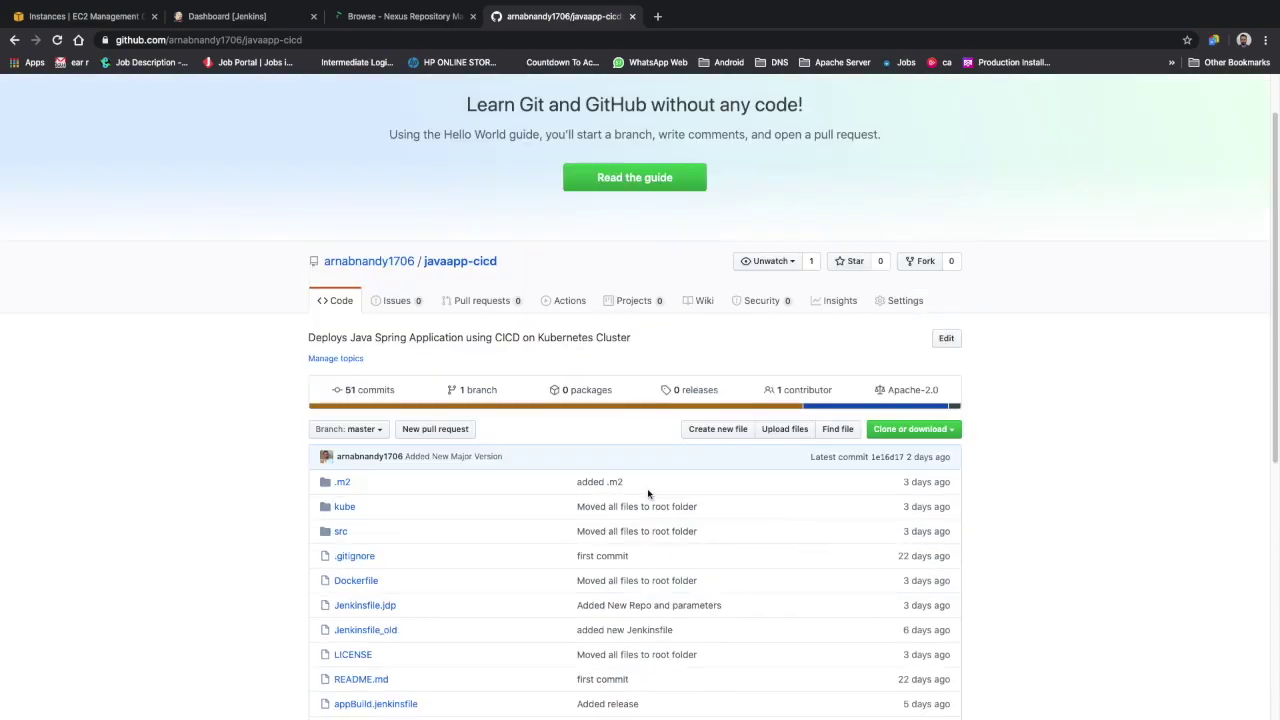
scroll(648, 493, "down", 3)
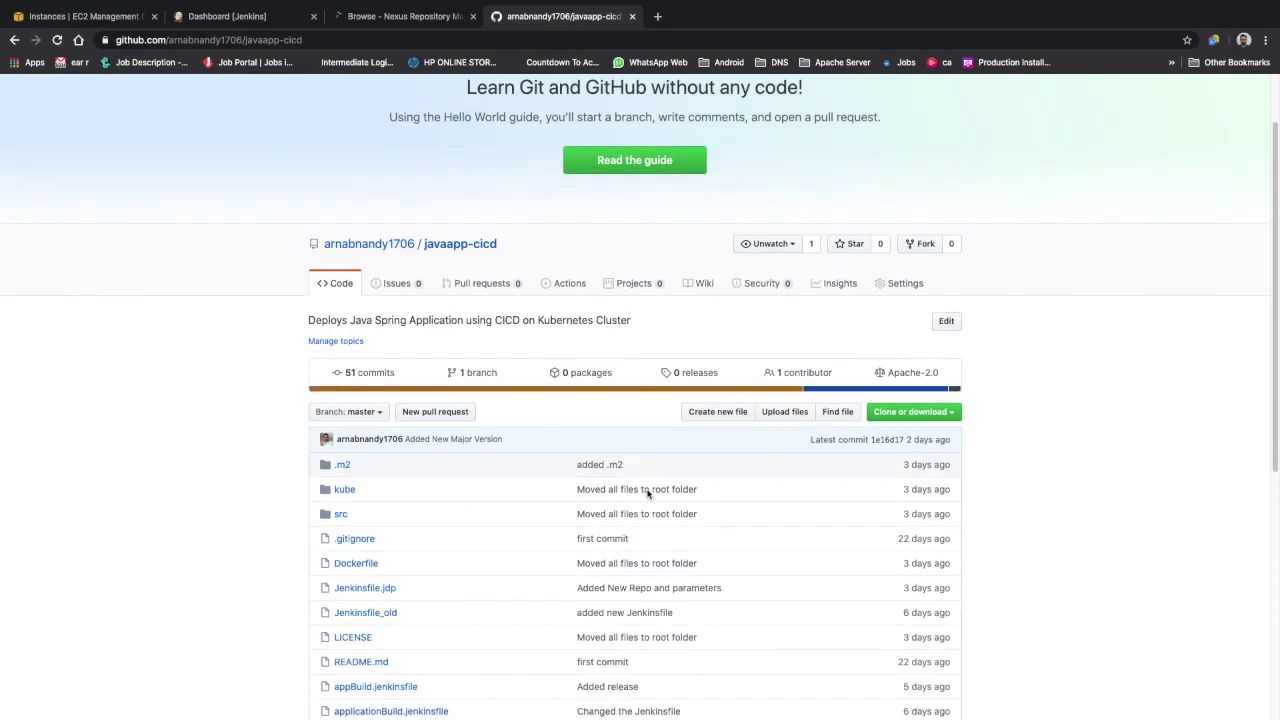
scroll(648, 493, "down", 2)
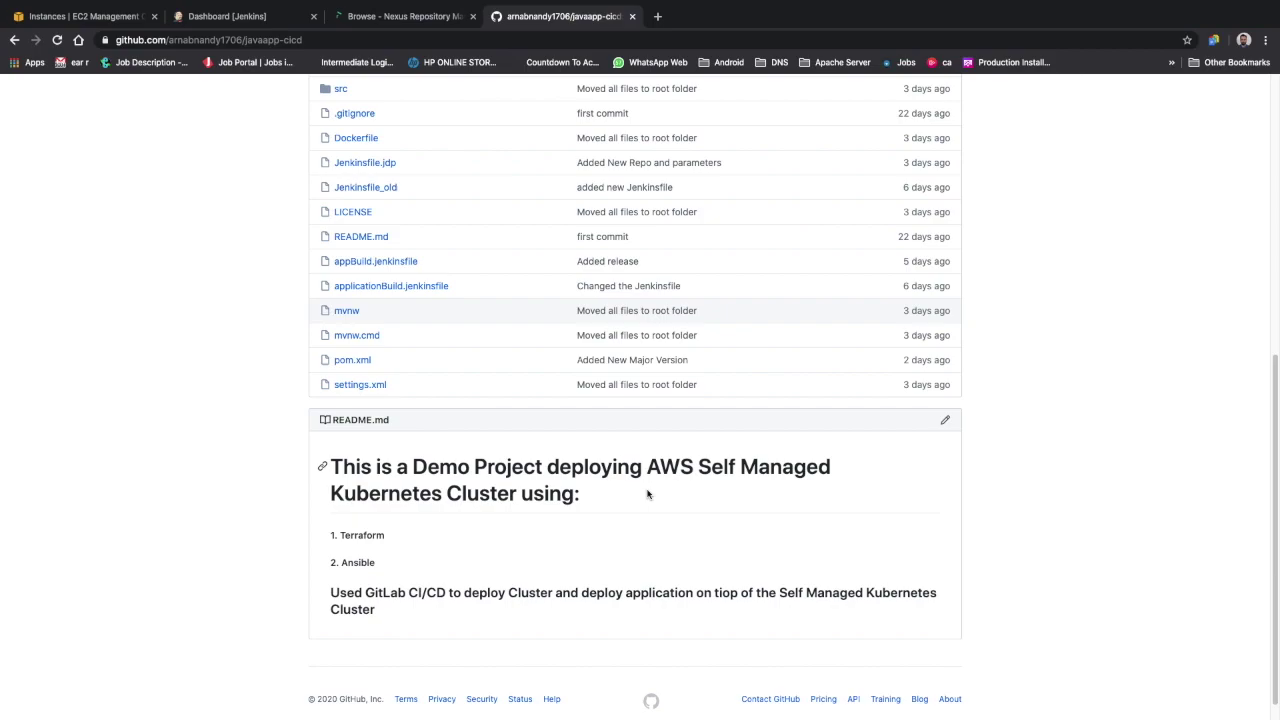
scroll(648, 493, "up", 6)
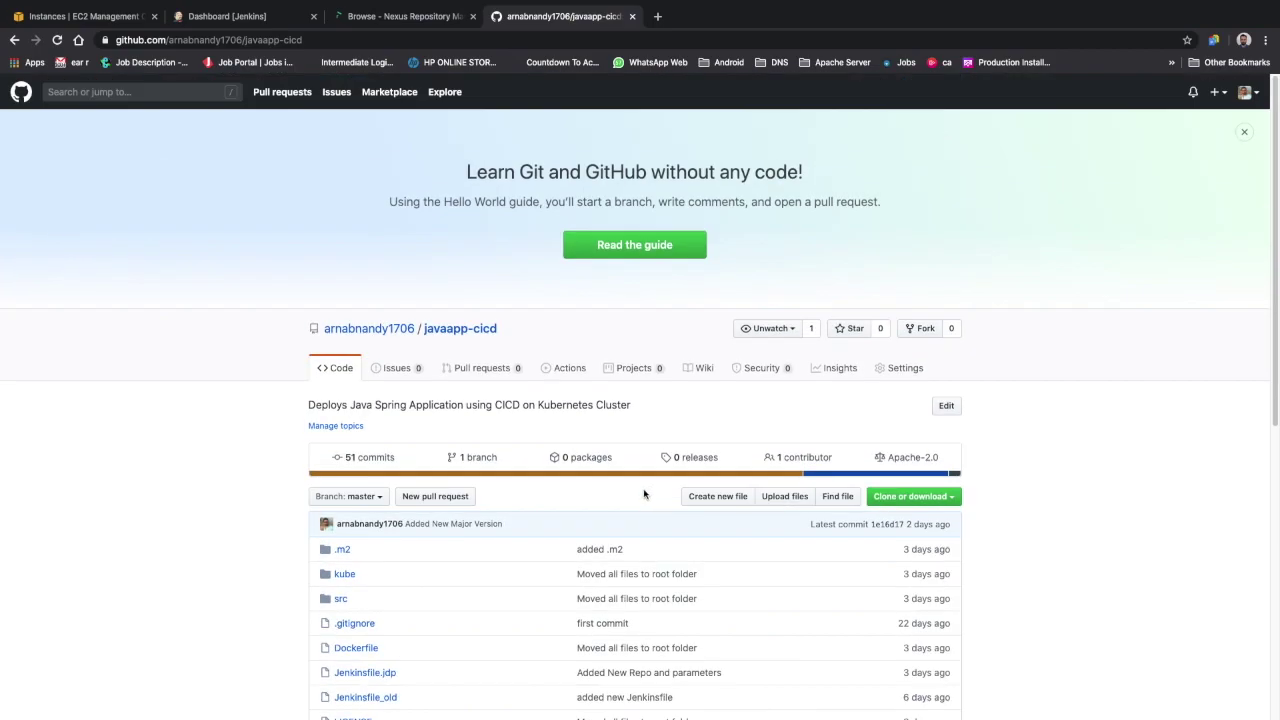
left_click(410, 16)
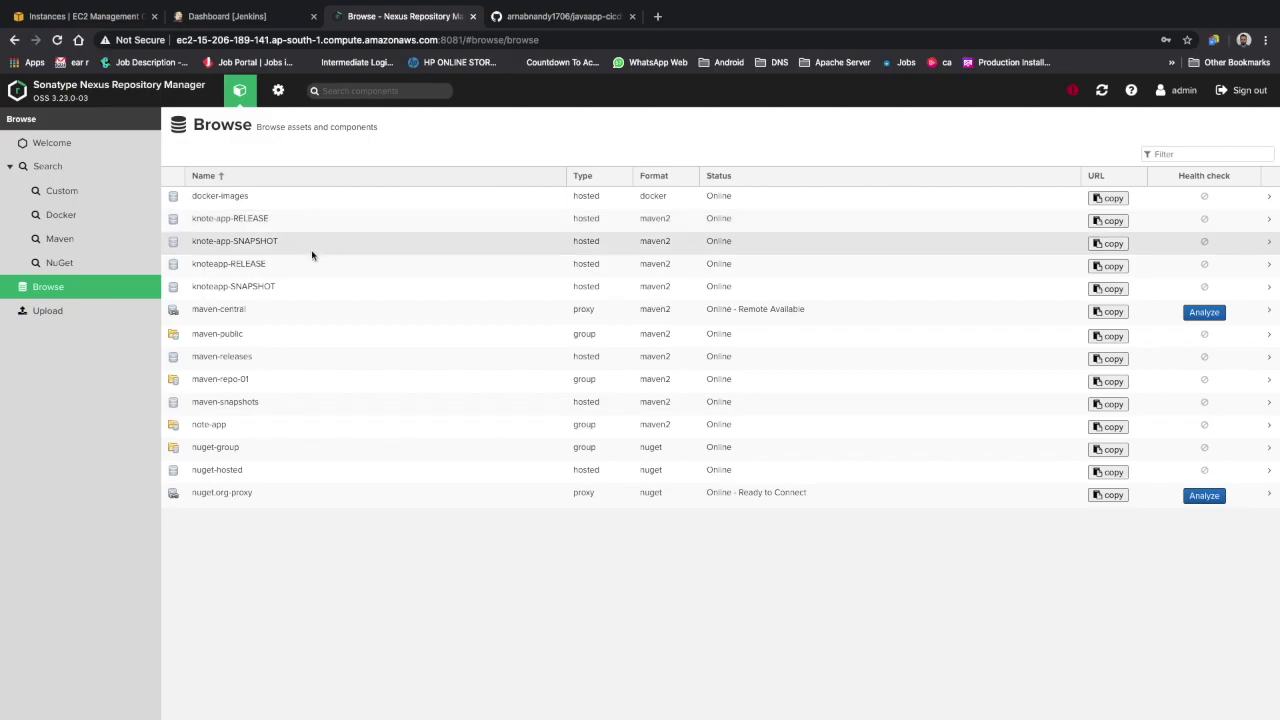
Look at the knoteapp-SNAPSHOT tree, then open knoteapp-RELEASE to see its knote-java versions
left_click(247, 290)
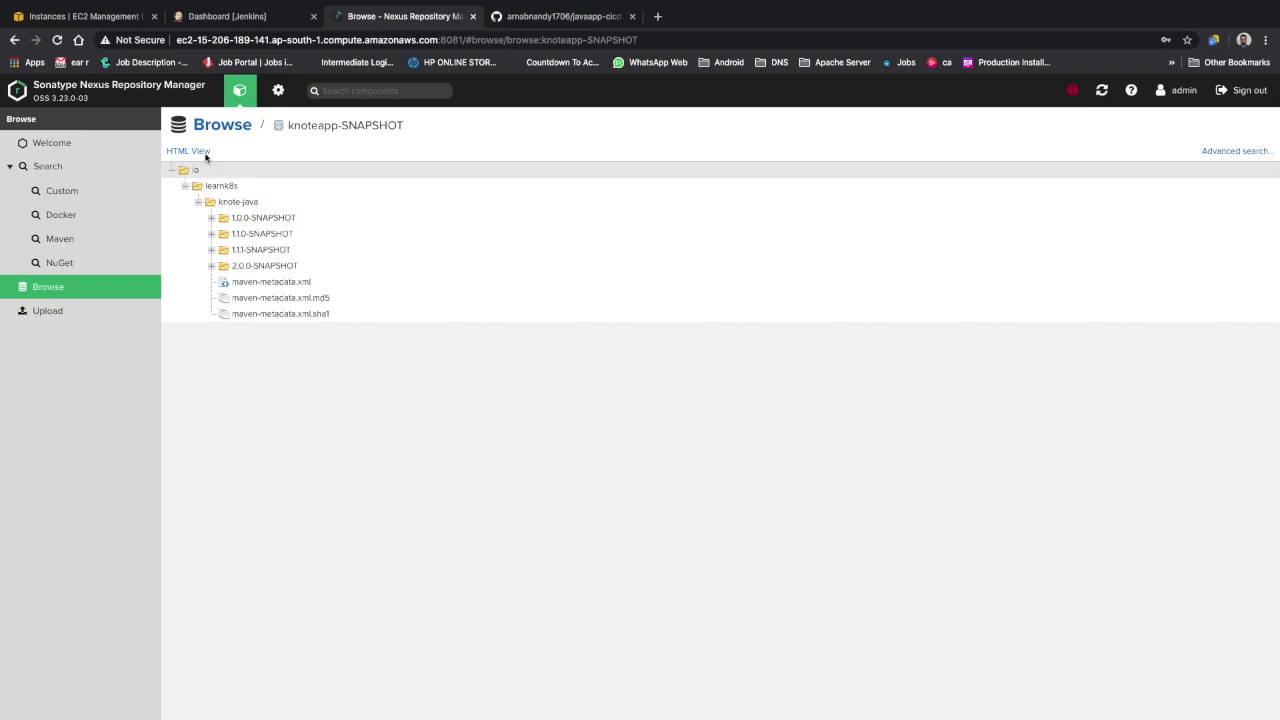
left_click(224, 127)
left_click(257, 264)
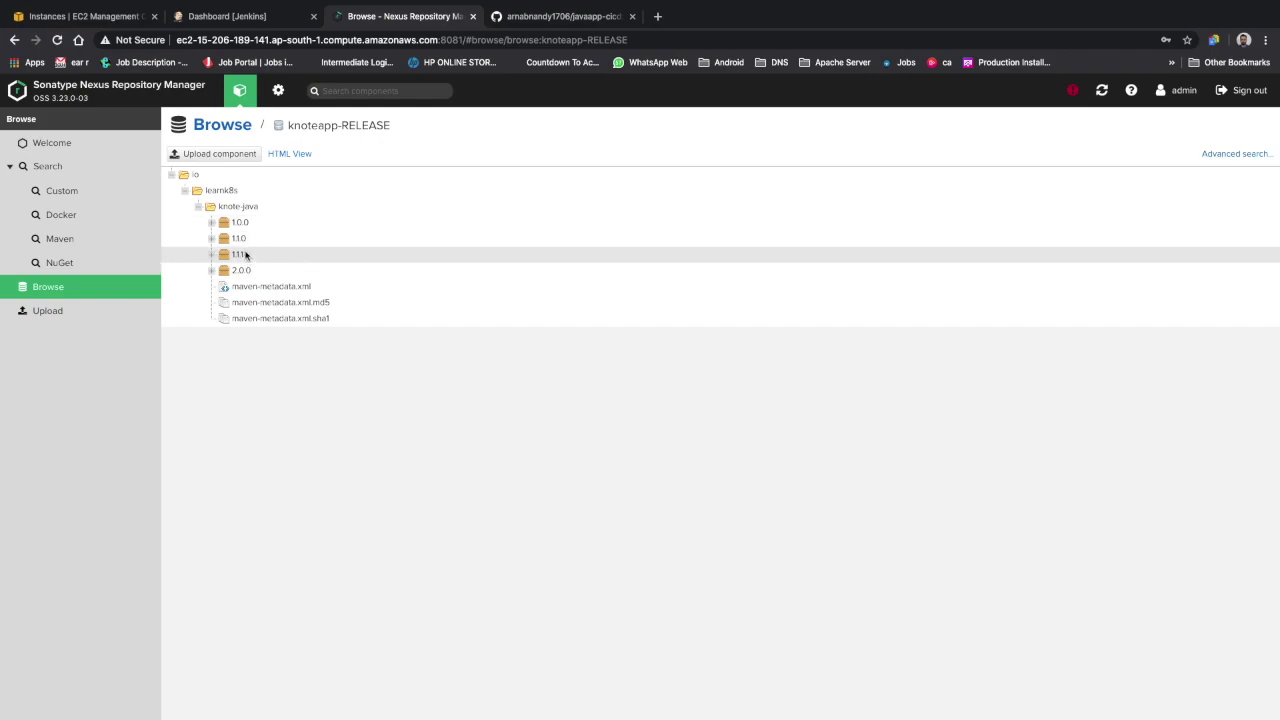
Inspect the 1.1.0 and 2.0.0 release folders of knote-java in knoteapp-RELEASE
left_click(211, 238)
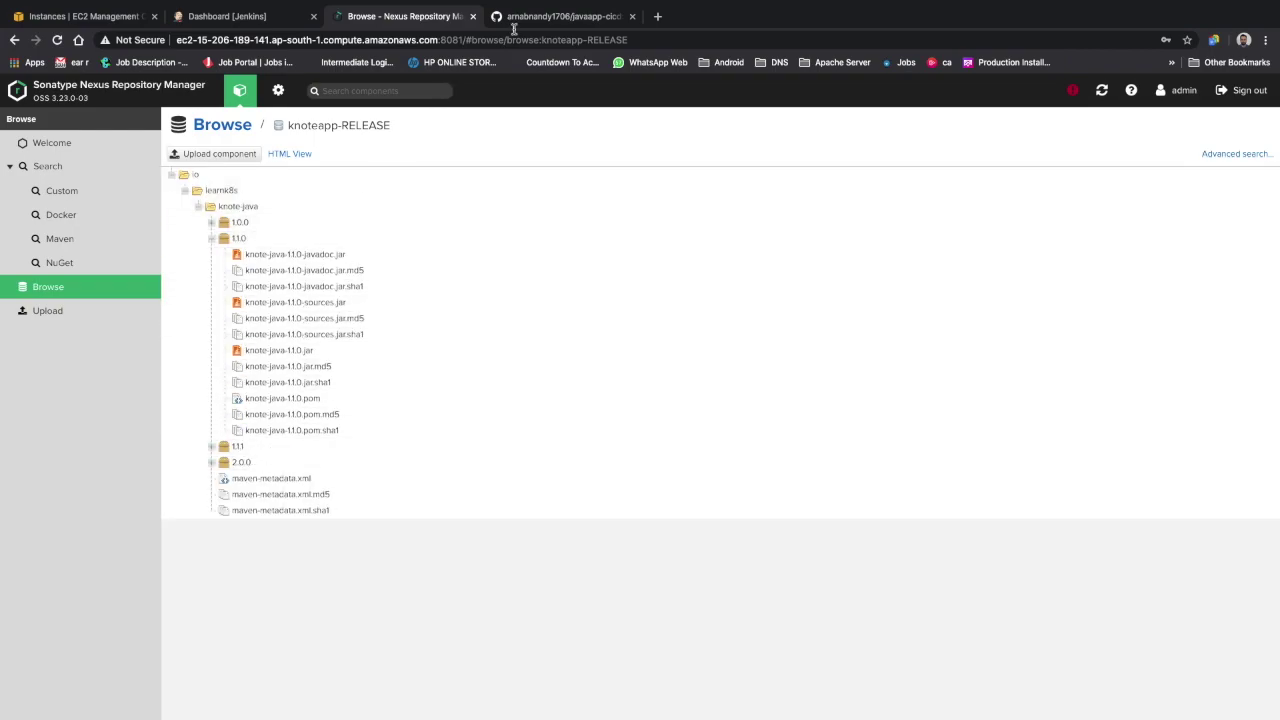
left_click(211, 238)
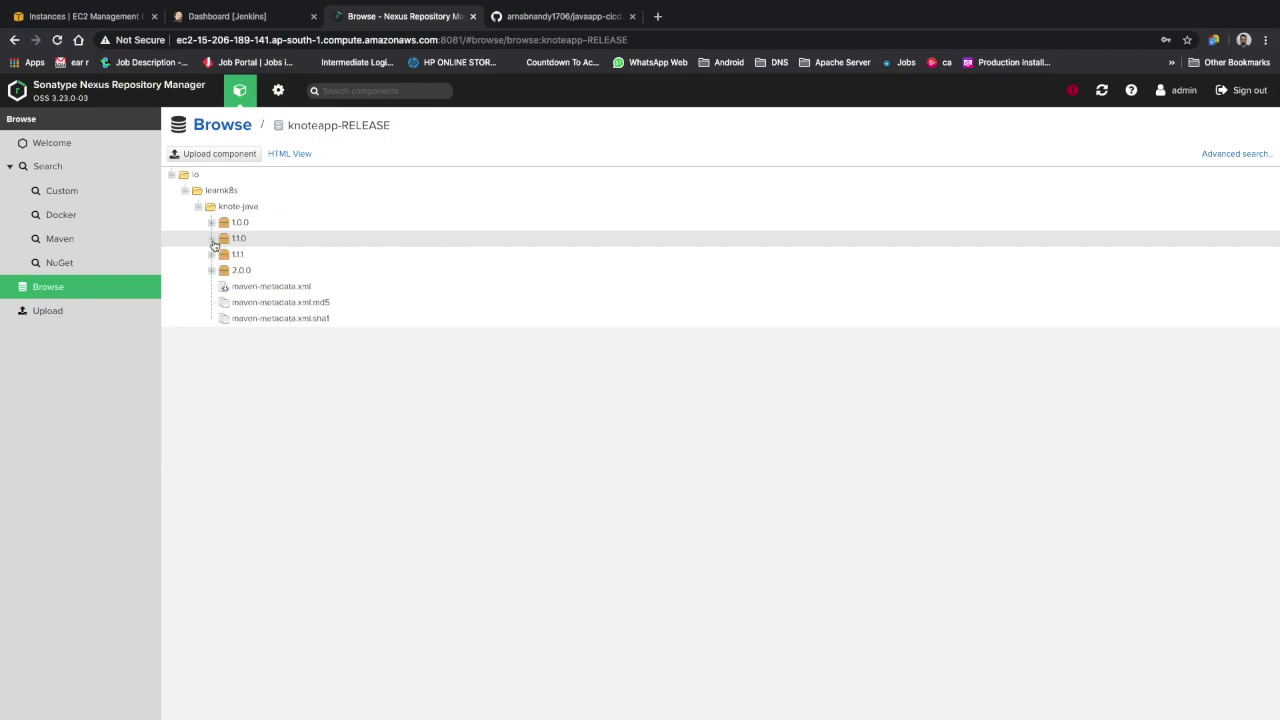
left_click(211, 270)
left_click(211, 270)
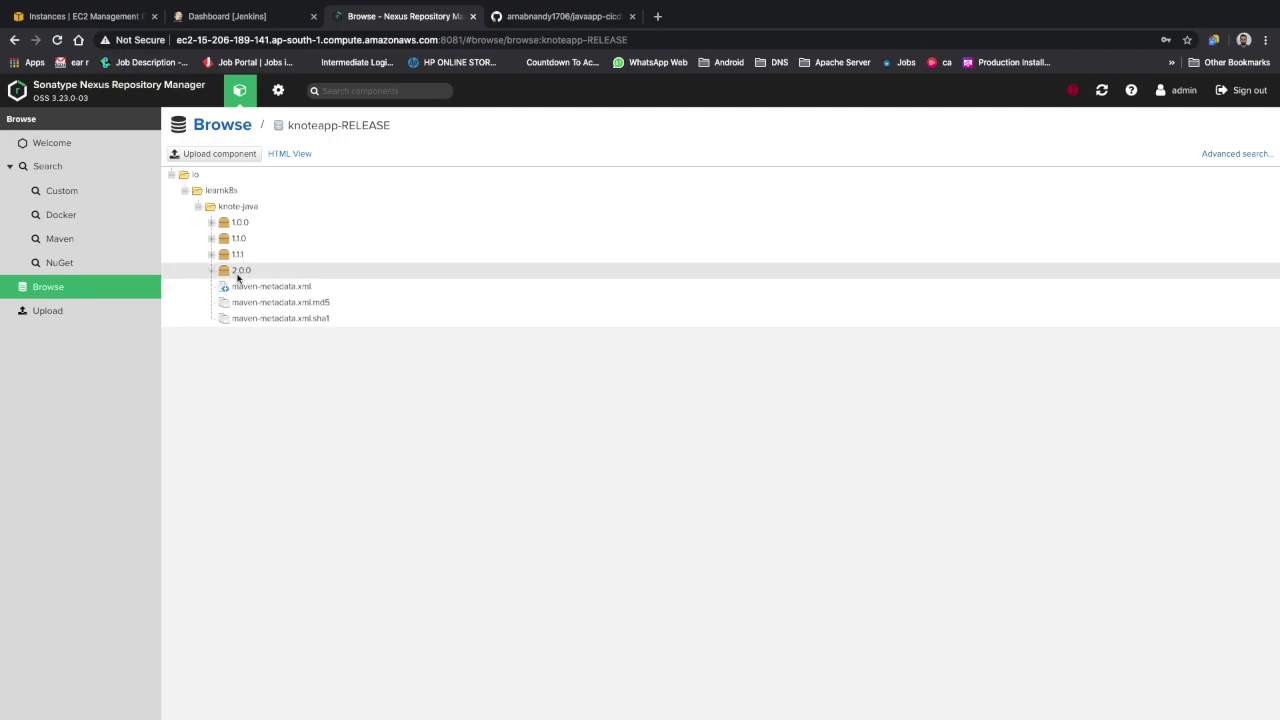
Check the knoteapp-SNAPSHOT versions, then go to the Jenkins dashboard
left_click(226, 126)
left_click(264, 287)
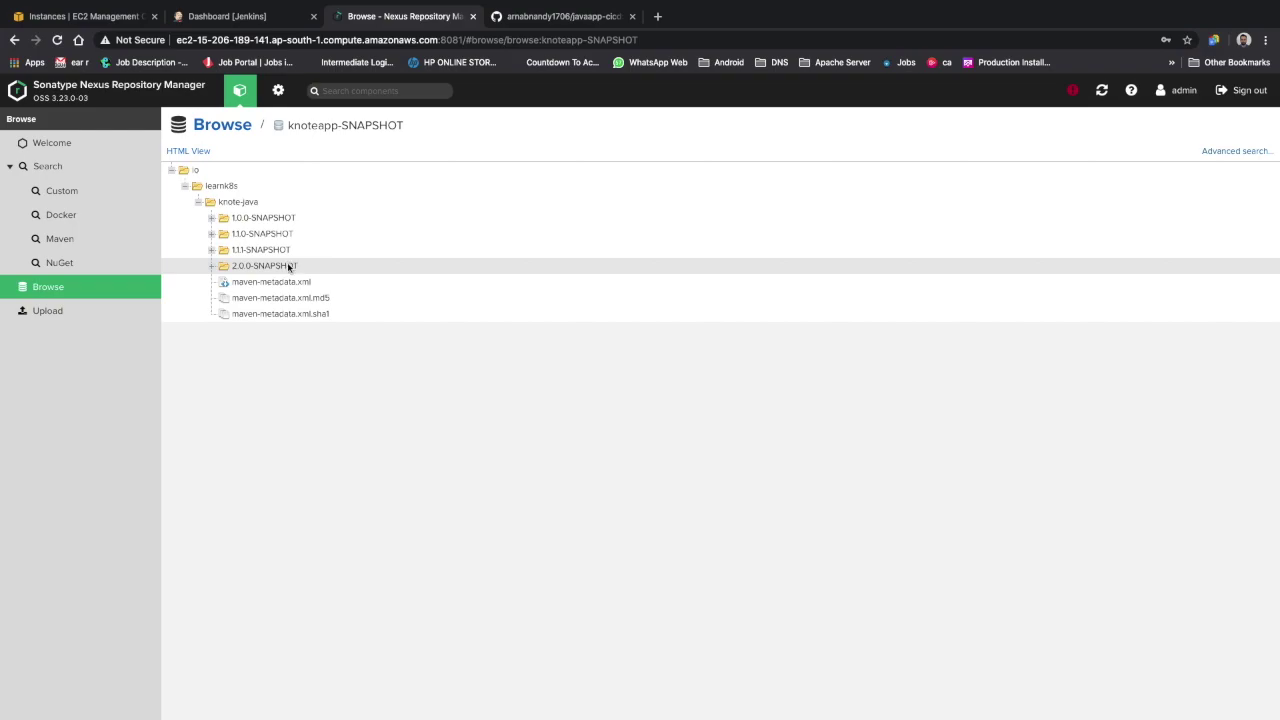
left_click(257, 18)
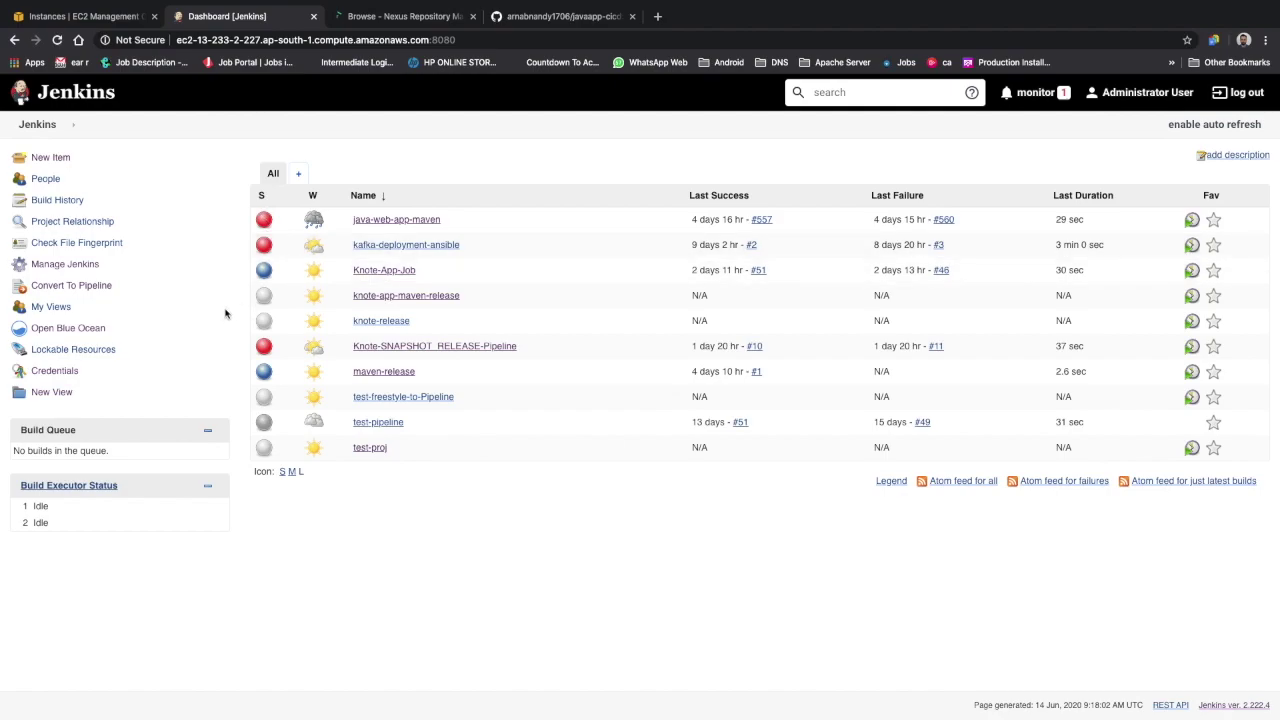
Create a new Maven project item named 'KnoteApp-Maven-Job'
left_click(60, 159)
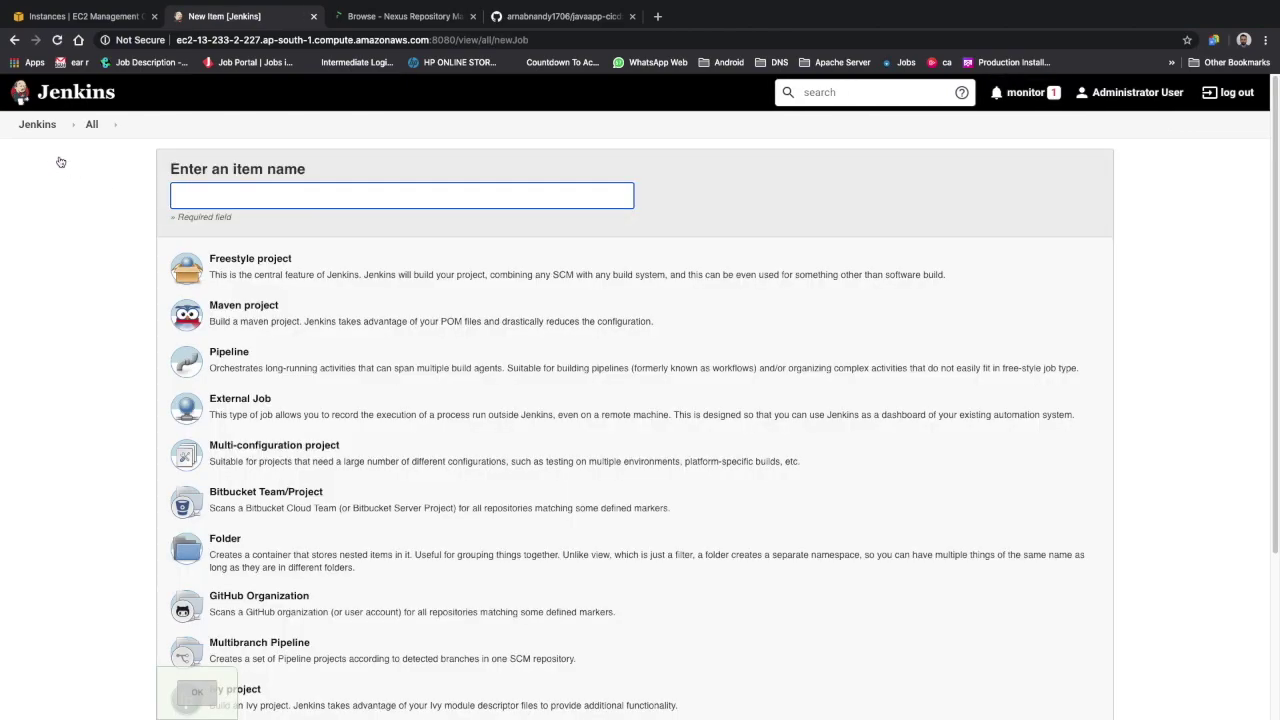
left_click(301, 194)
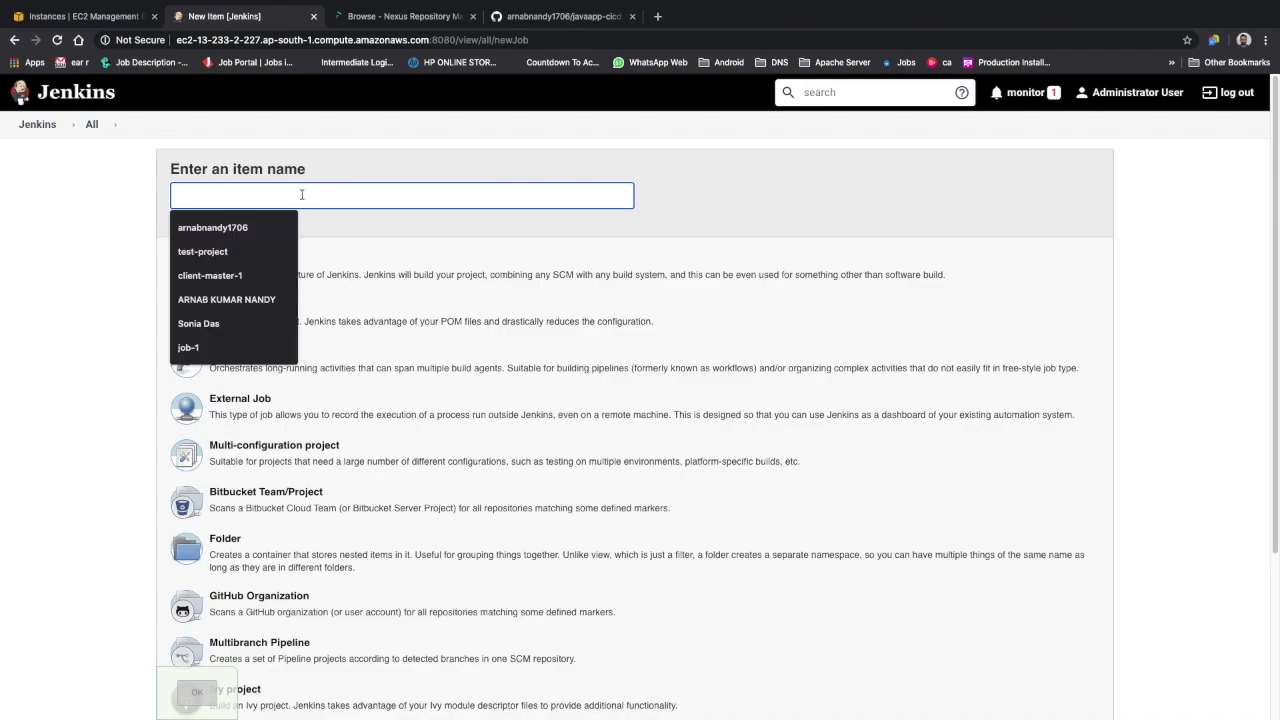
type("Knot")
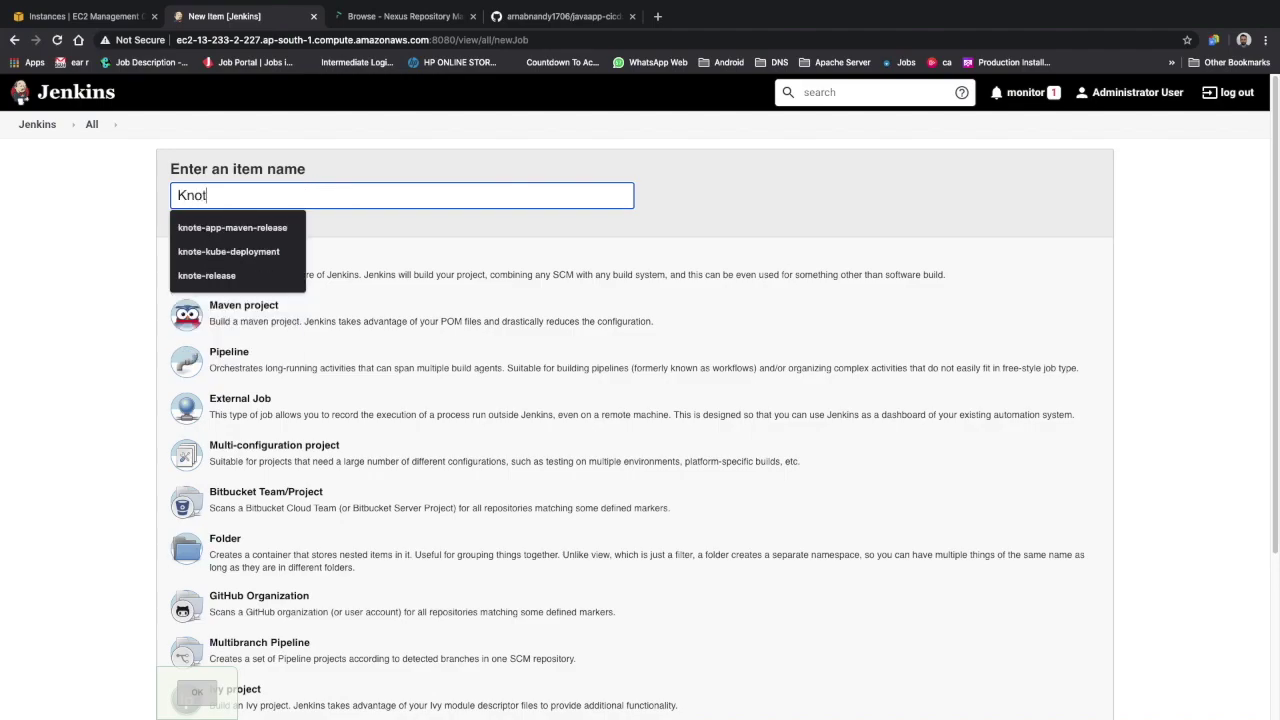
type("e-A")
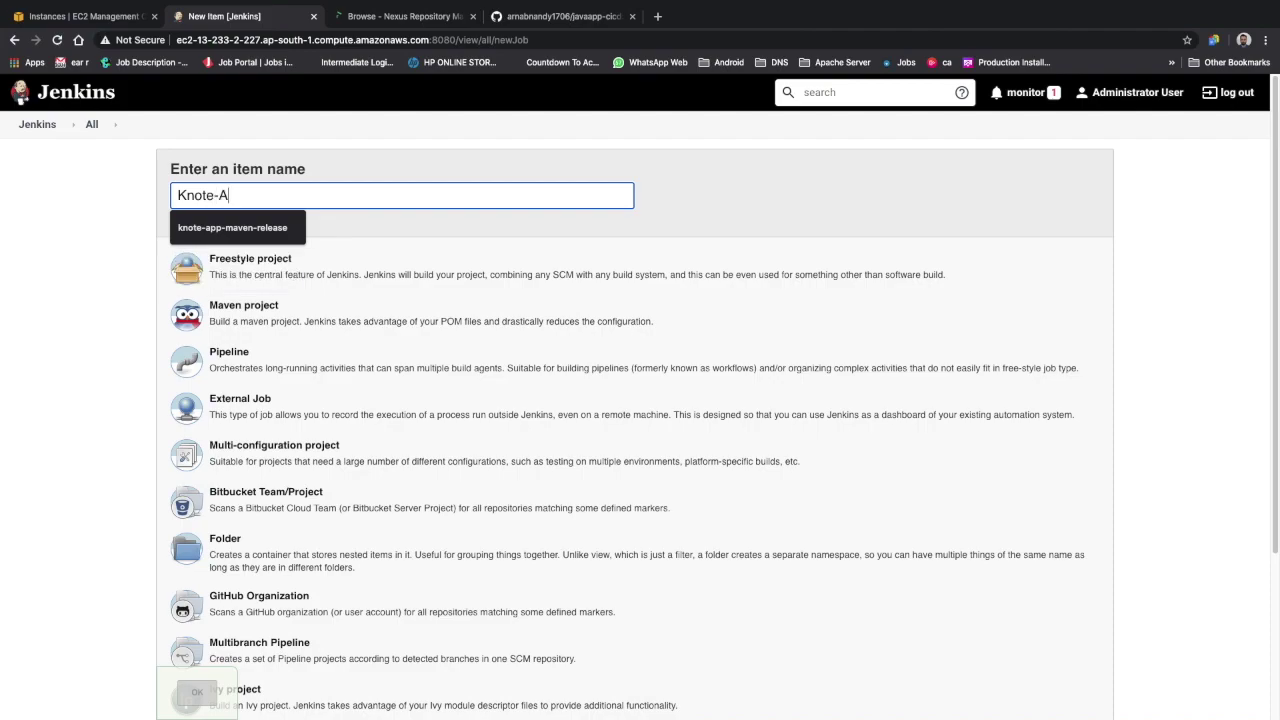
key("BackSpace")
key("BackSpace")
key("BackSpace")
type("eApp")
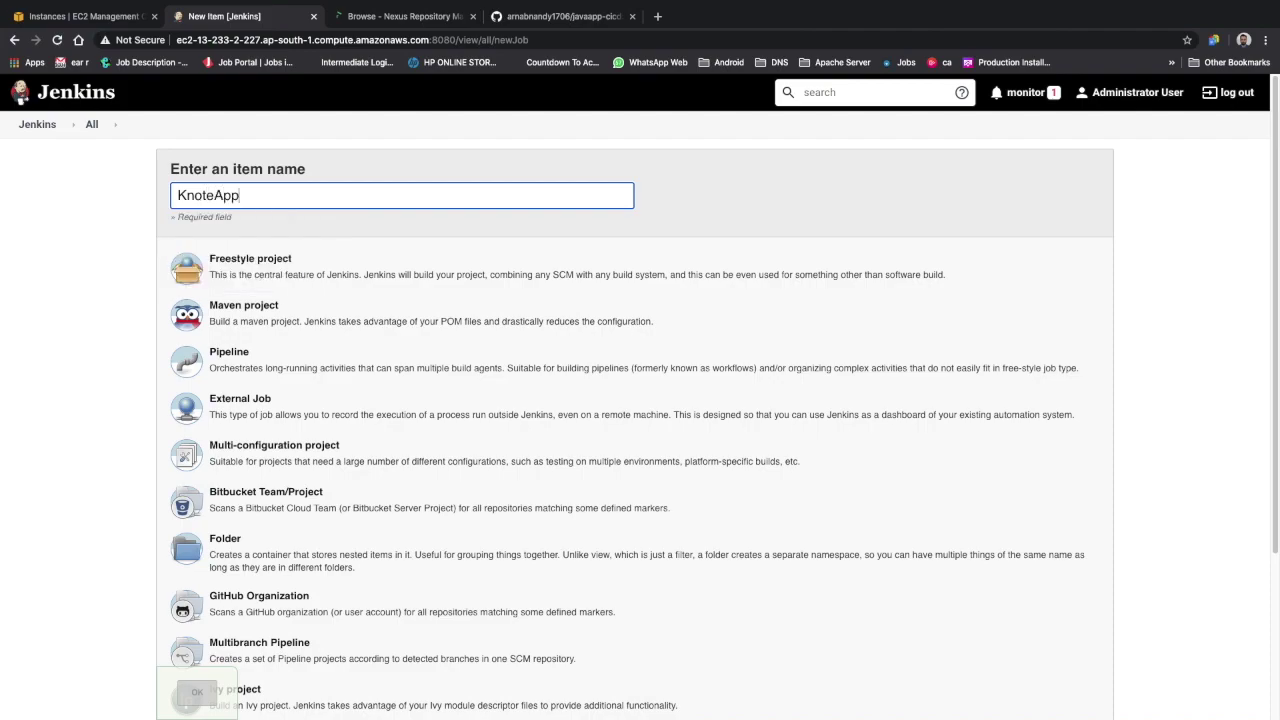
type("-Maven-Job")
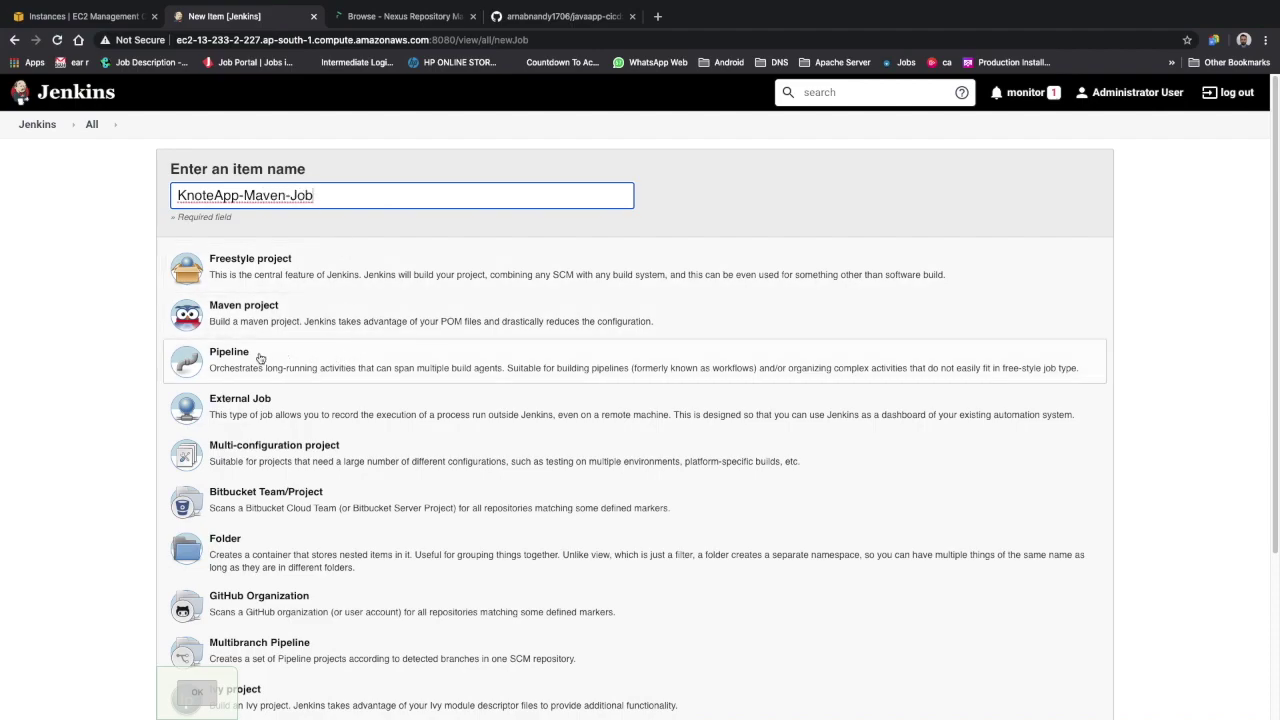
left_click(330, 318)
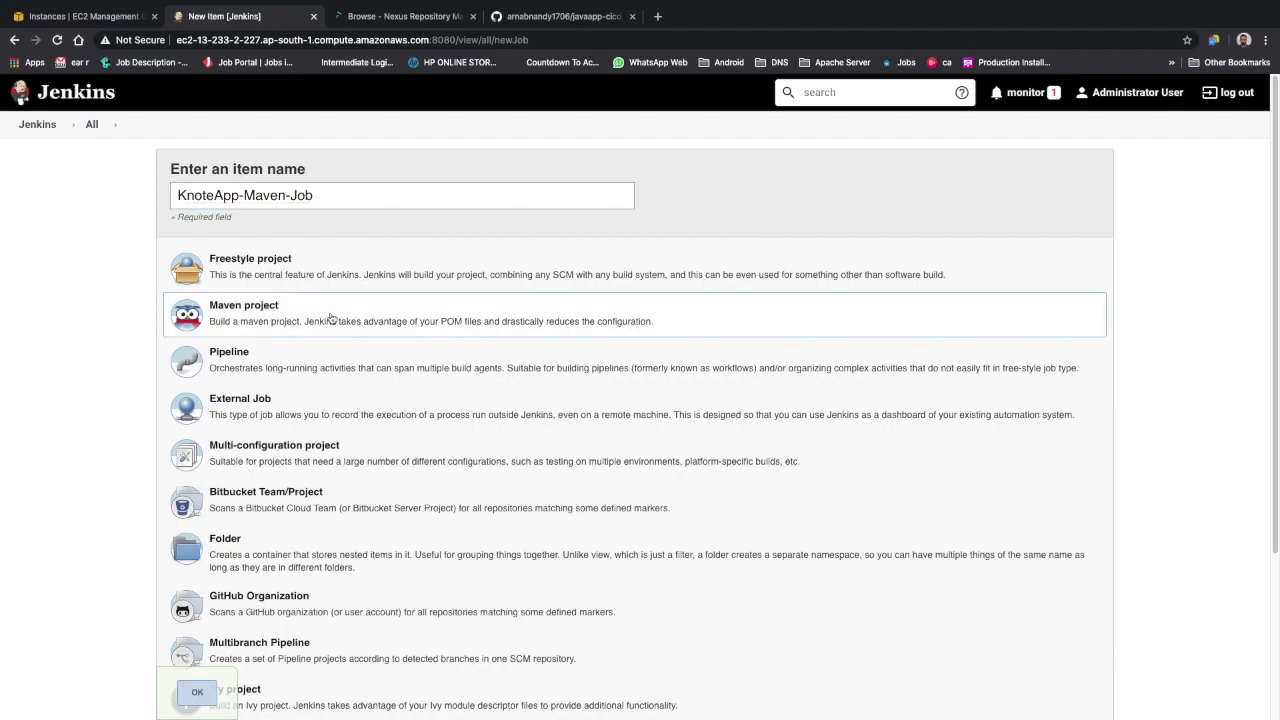
left_click(215, 690)
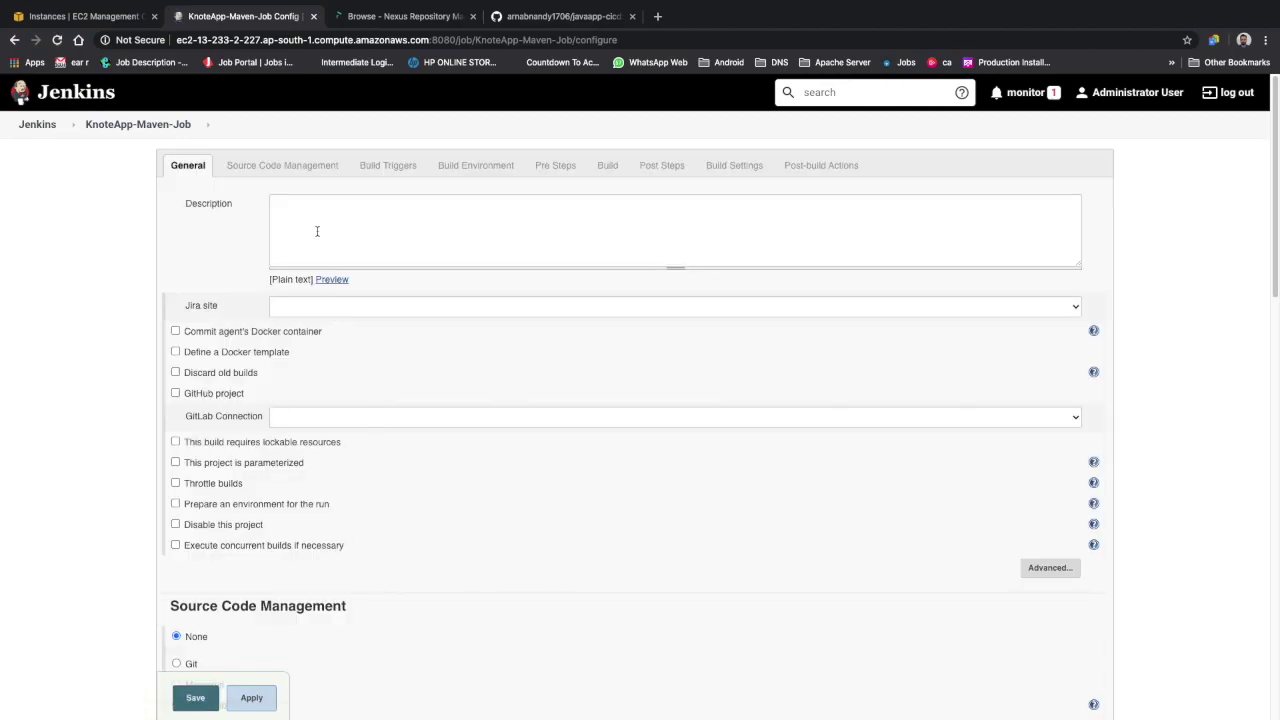
Describe the job as 'This Job Deploys SNAPSHOT and RELEASE Version of the Knote Application and uploads it to the Nexus Repo'
left_click(330, 214)
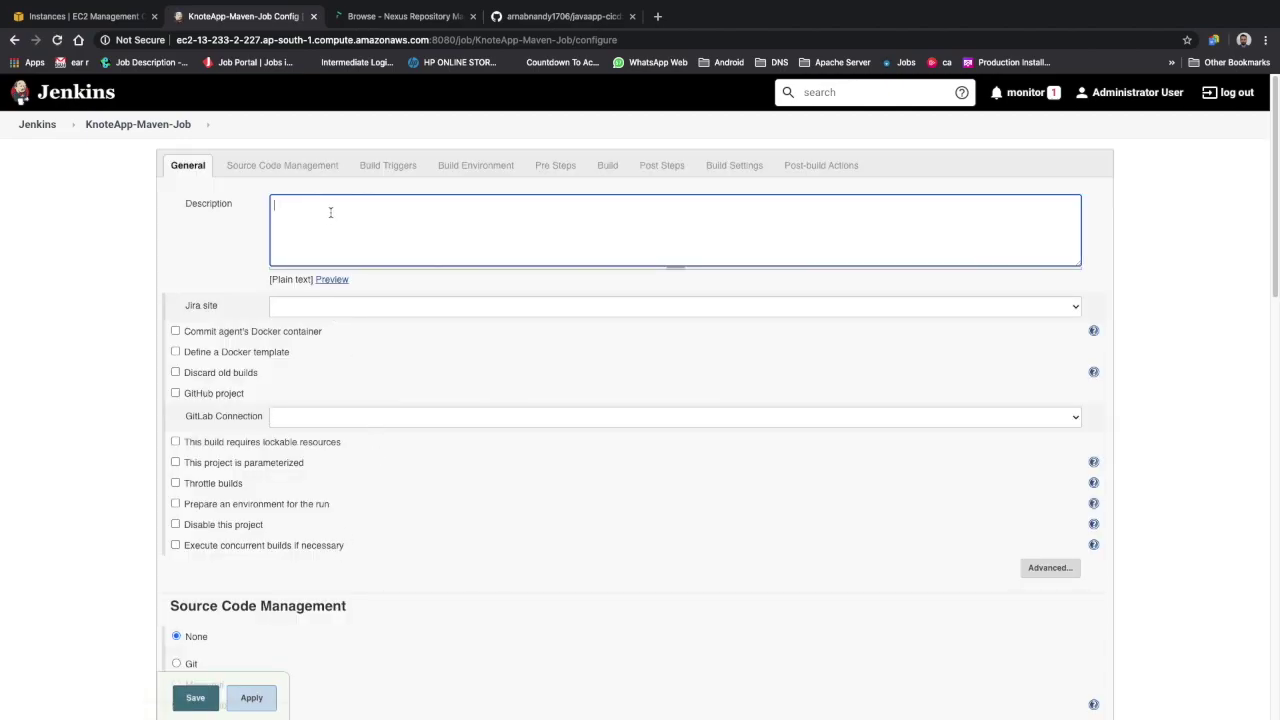
type("This Job Deploys SNAPSHOT and RELEAS")
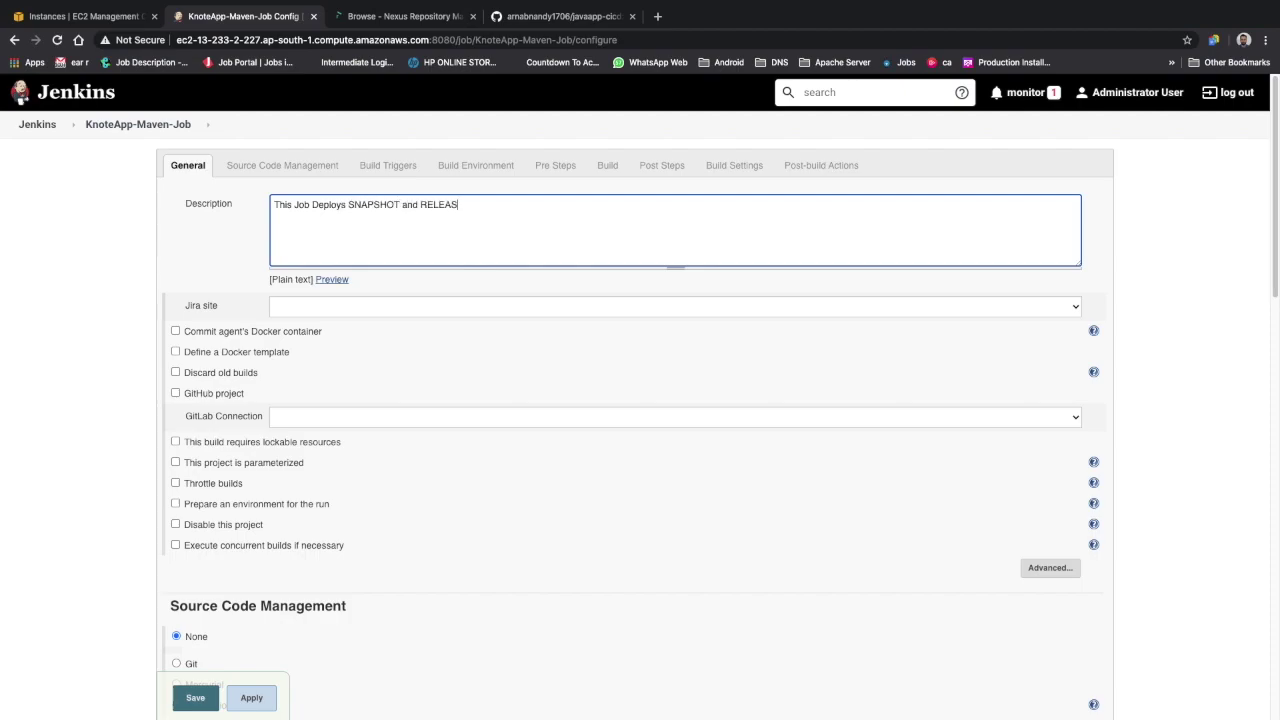
type("E Version of te ")
type("Knote Applicat")
type("ino")
key("BackSpace")
key("BackSpace")
key("BackSpace")
key("BackSpace")
key("BackSpace")
key("BackSpace")
key("BackSpace")
key("BackSpace")
key("BackSpace")
key("BackSpace")
key("BackSpace")
key("BackSpace")
key("BackSpace")
key("BackSpace")
key("BackSpace")
key("BackSpace")
key("BackSpace")
key("BackSpace")
key("BackSpace")
type("he Knote Application")
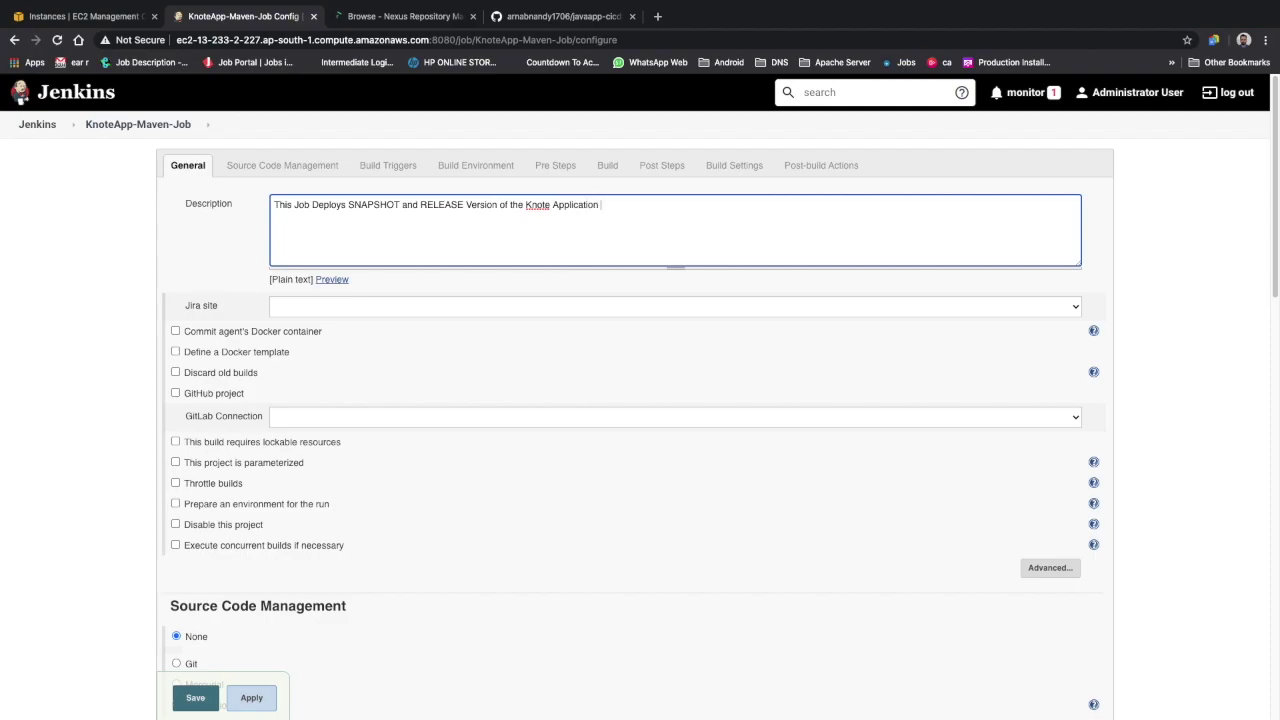
type(" and uploads it to the Nexus Repo.")
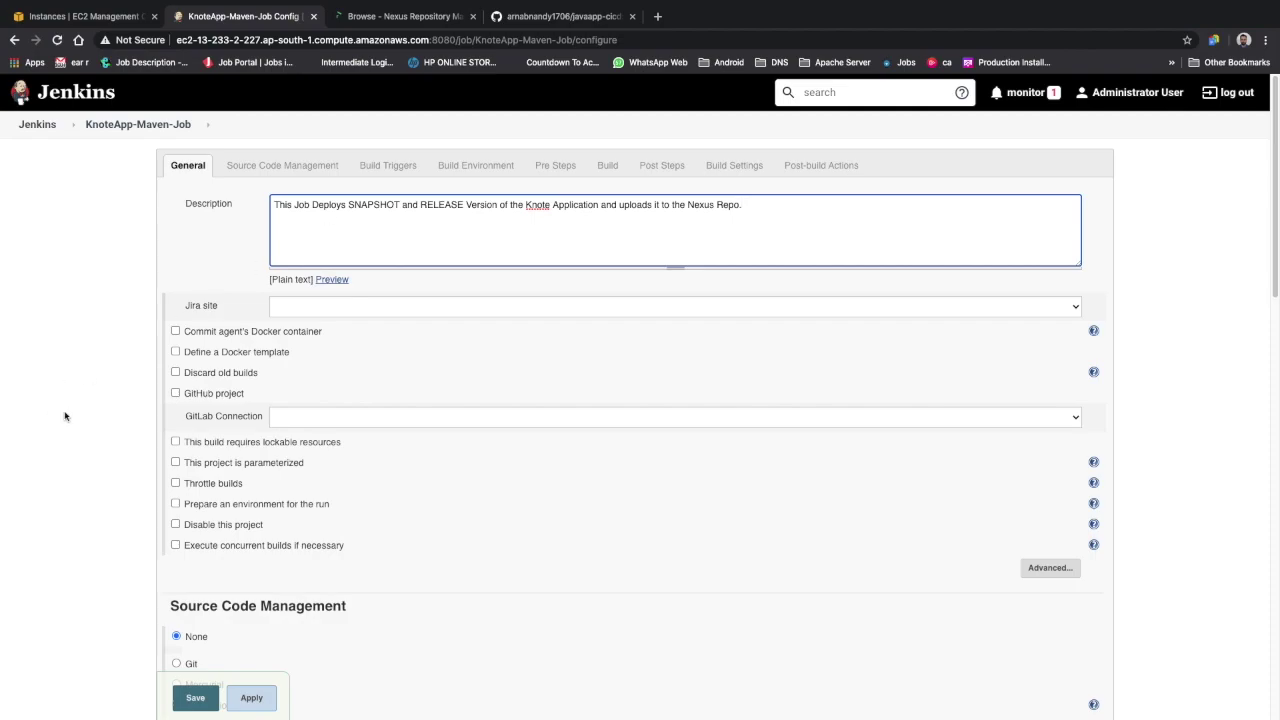
scroll(271, 489, "down", 2)
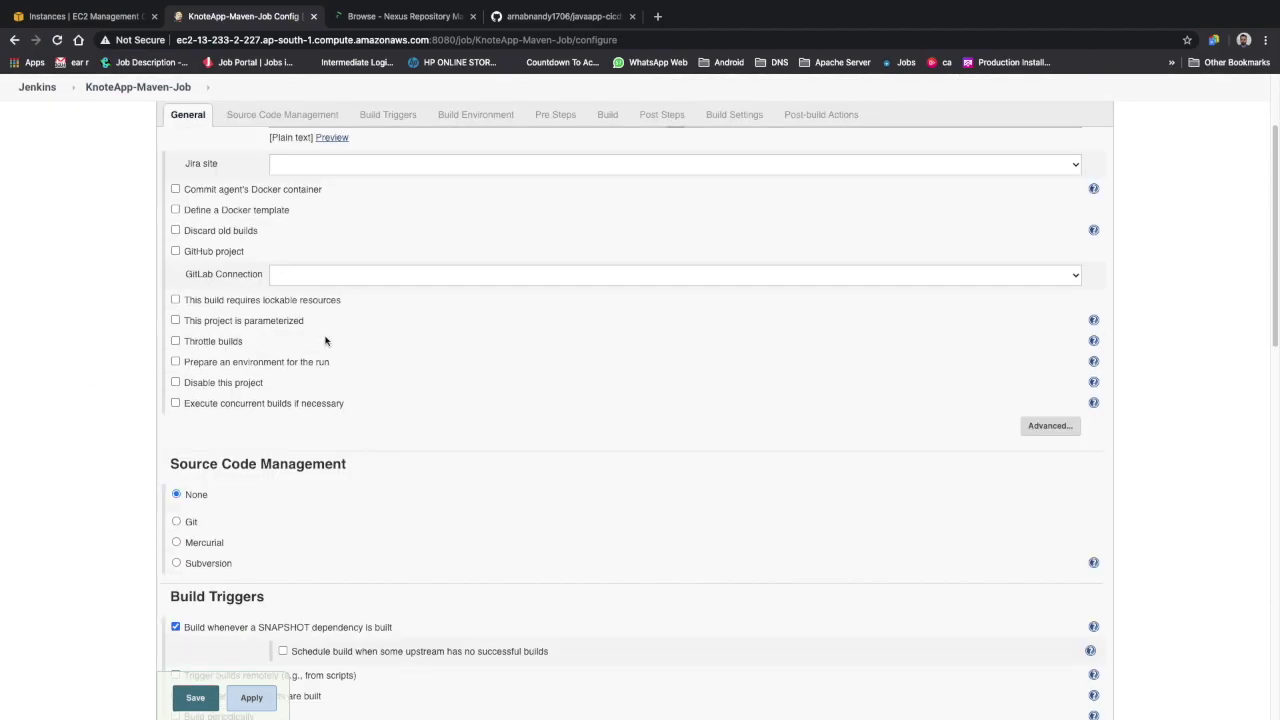
Use Git source control with the javaapp-cicd GitHub clone URL as Repository URL
scroll(230, 351, "down", 2)
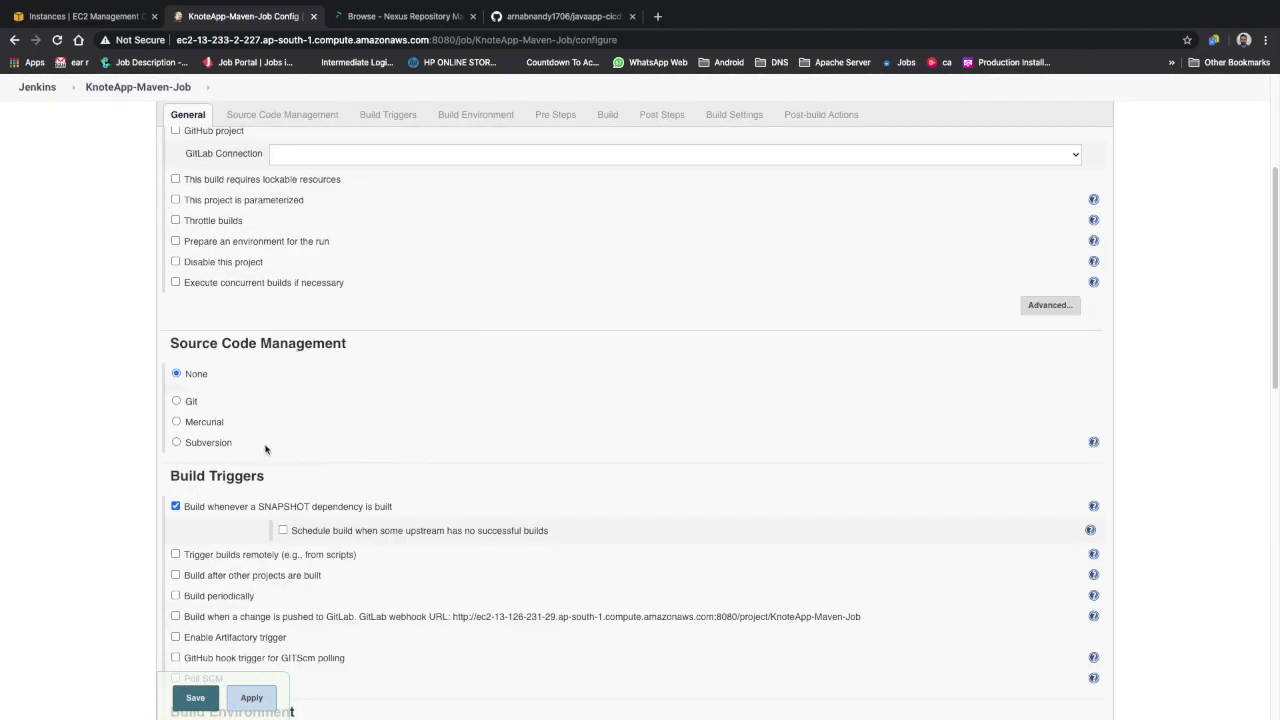
left_click(187, 402)
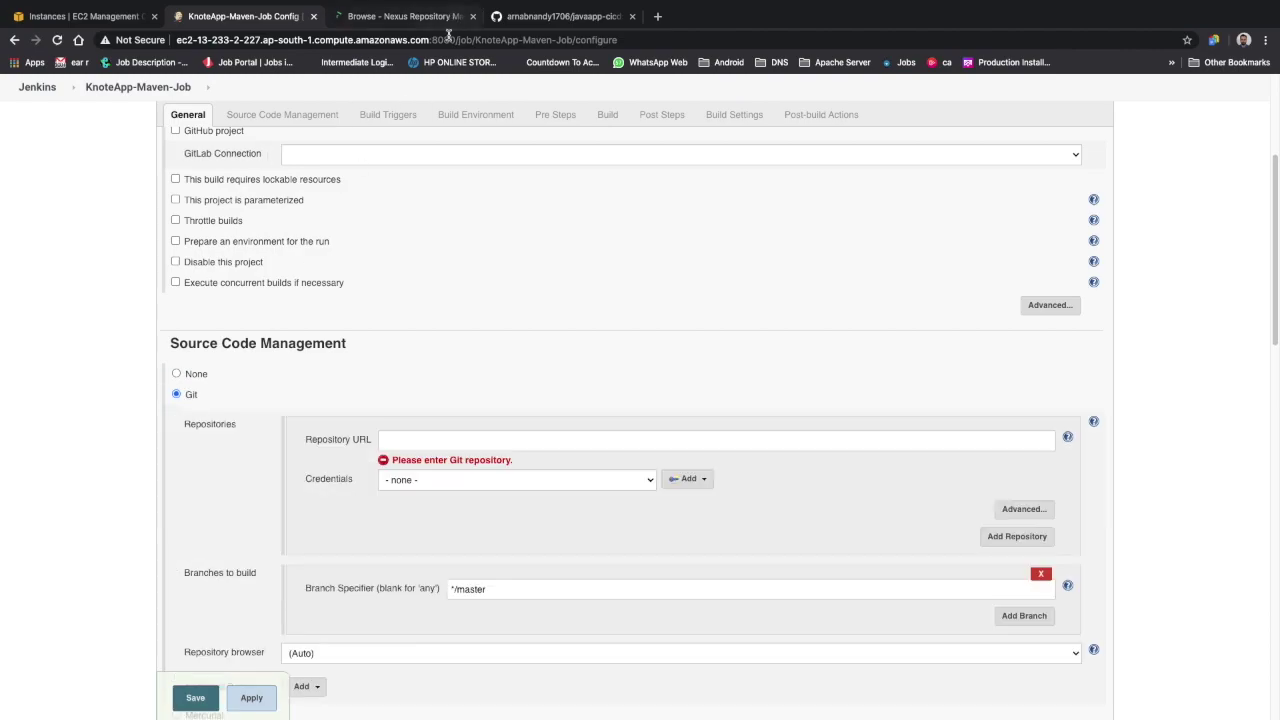
left_click(449, 443)
left_click(550, 16)
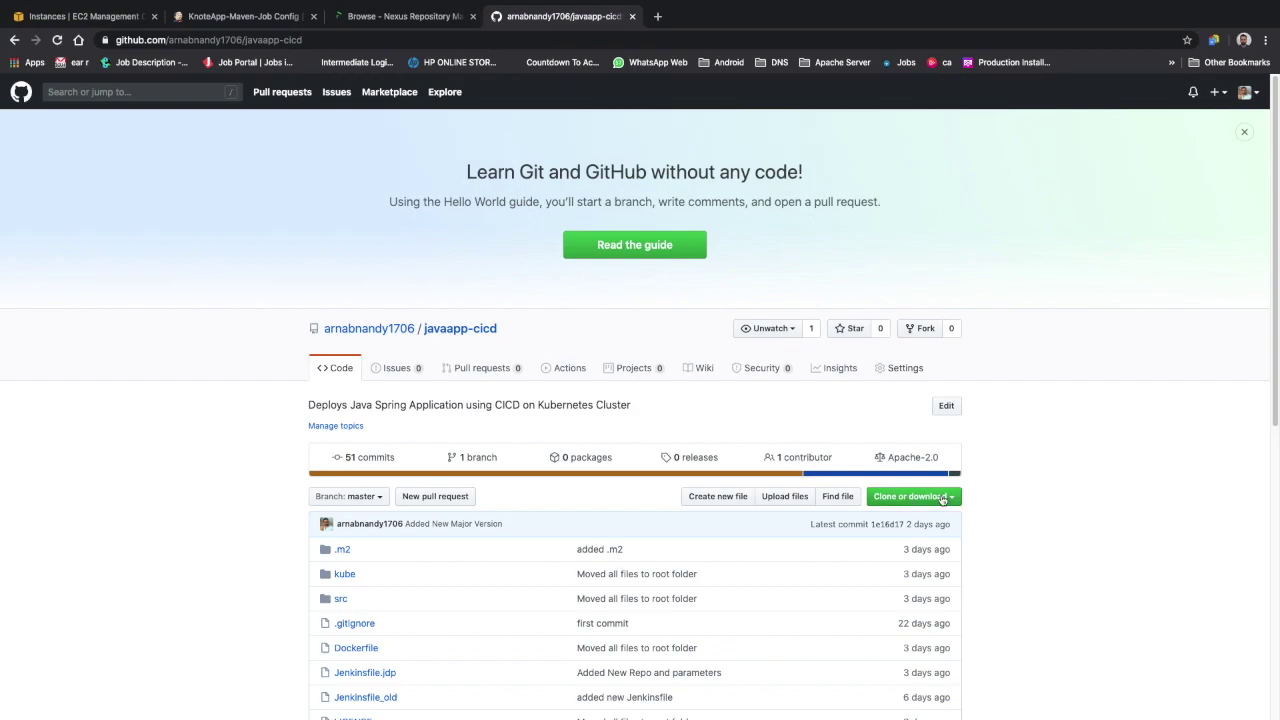
left_click(944, 495)
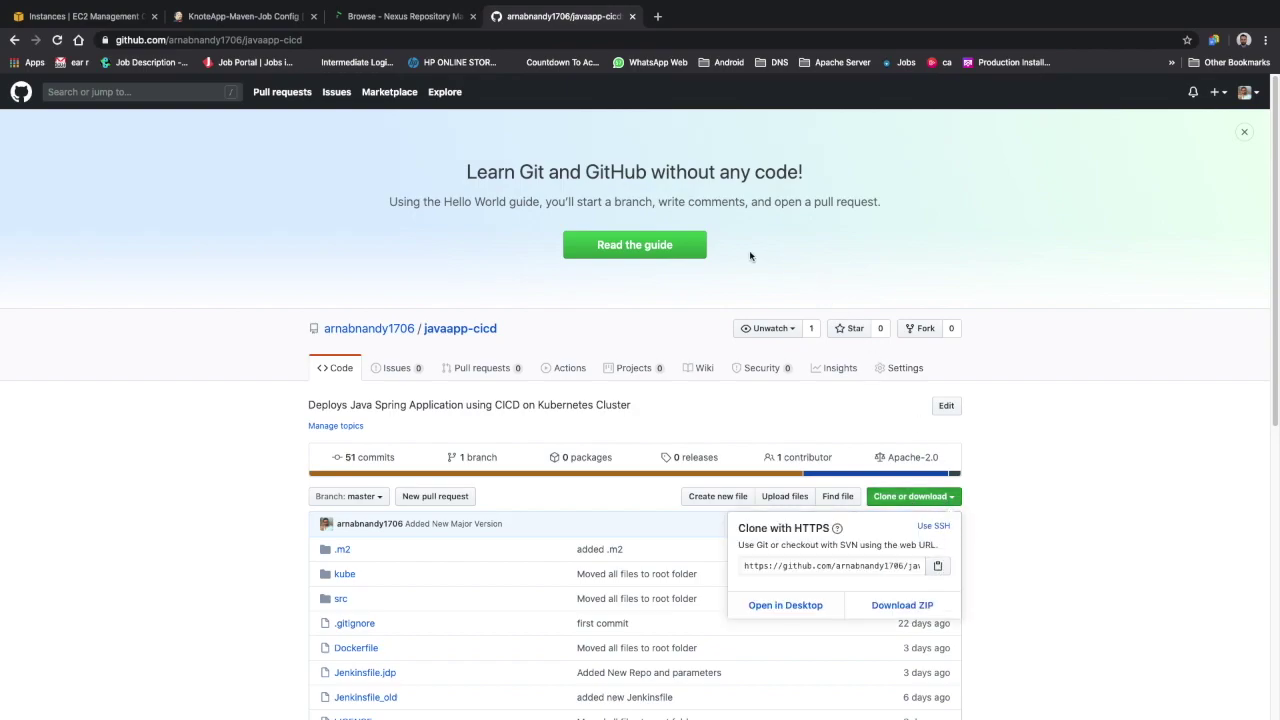
left_click(400, 18)
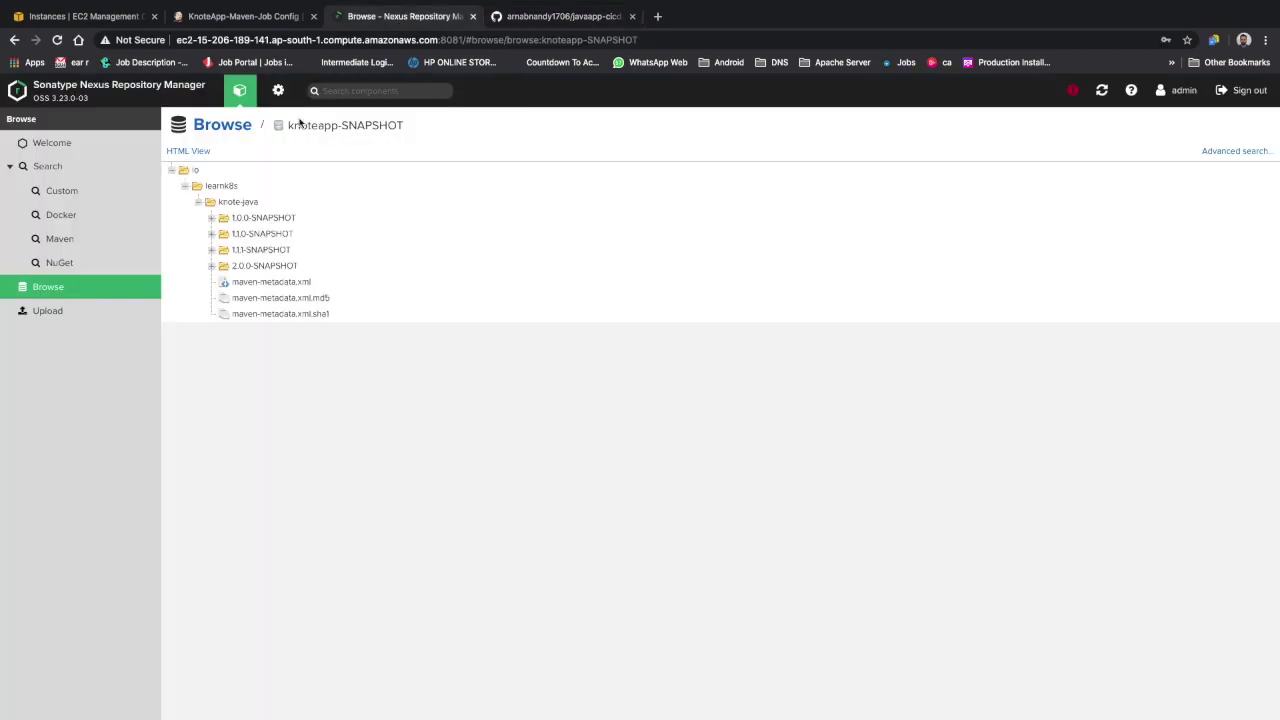
left_click(222, 20)
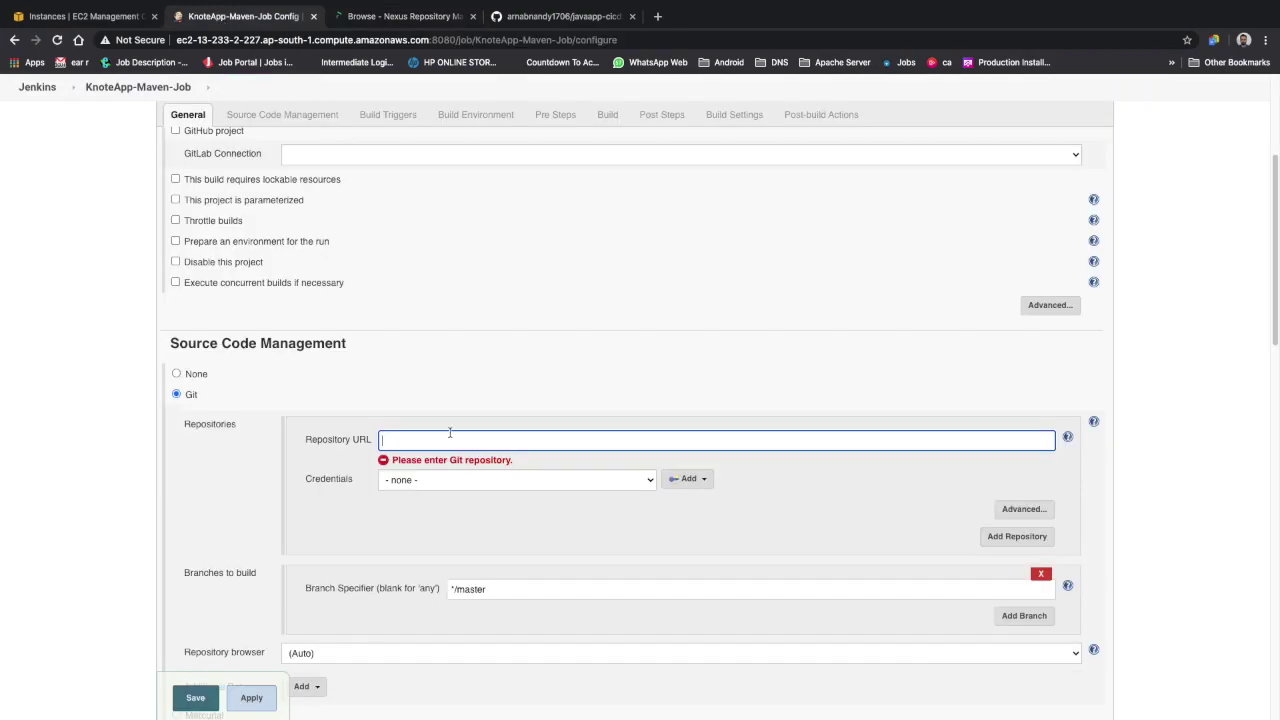
key("ctrl+v")
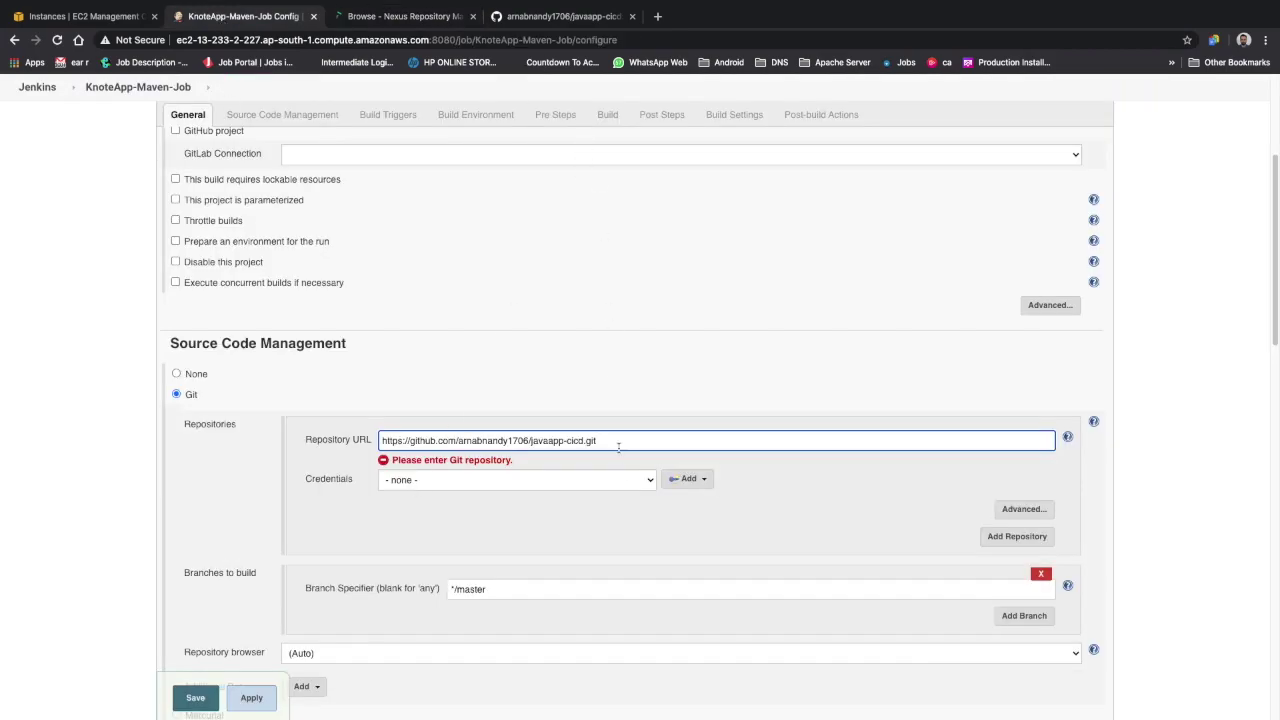
left_click(817, 505)
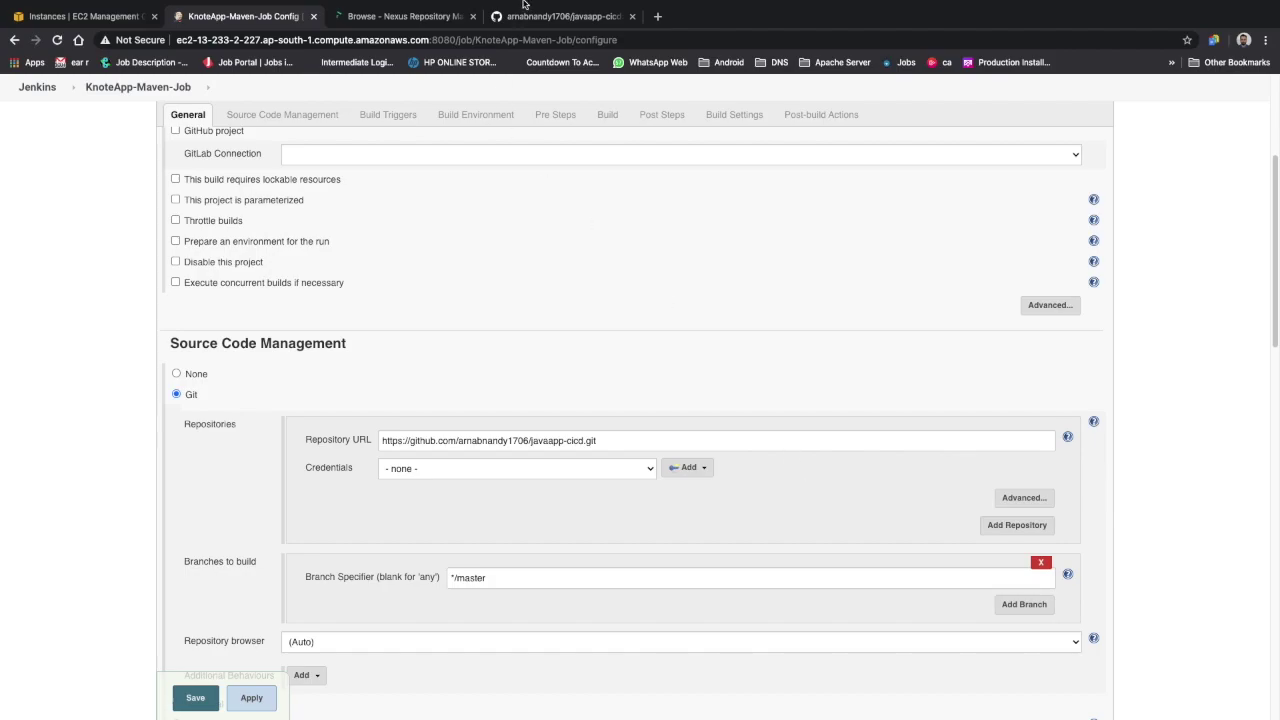
Leave credentials as '- none -' and confirm the */master branch matches GitHub
left_click(545, 46)
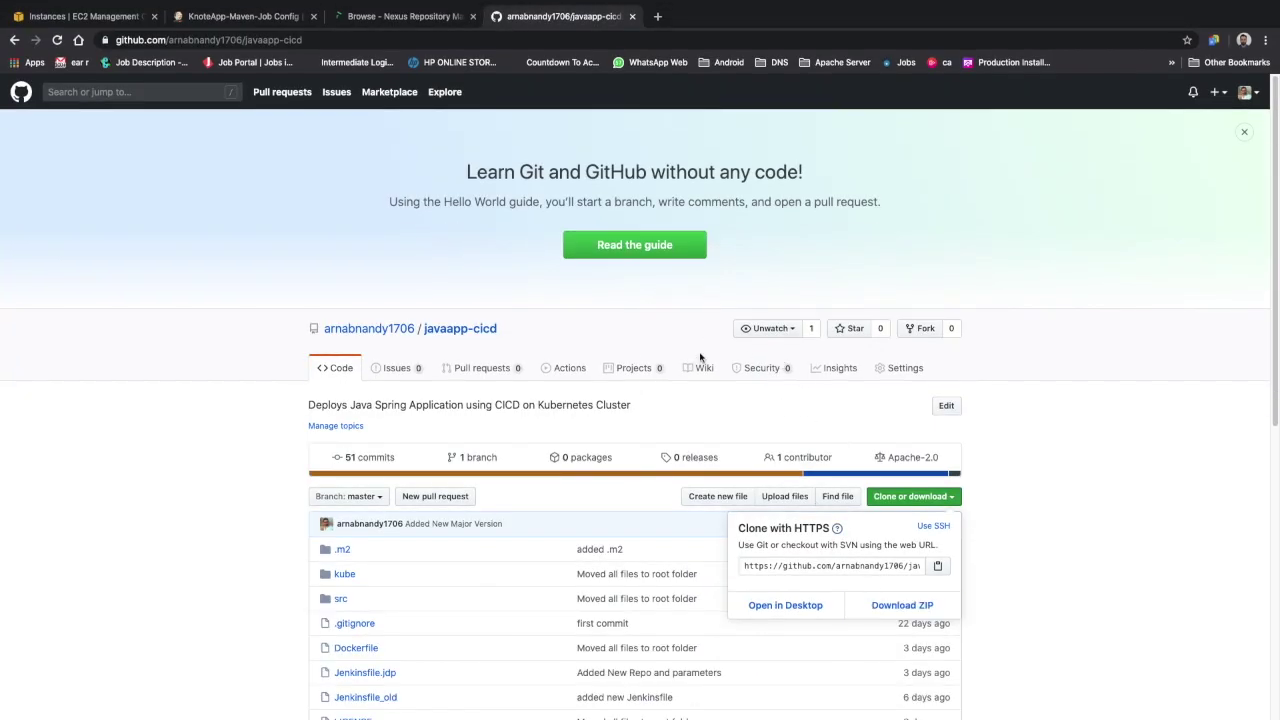
left_click(232, 20)
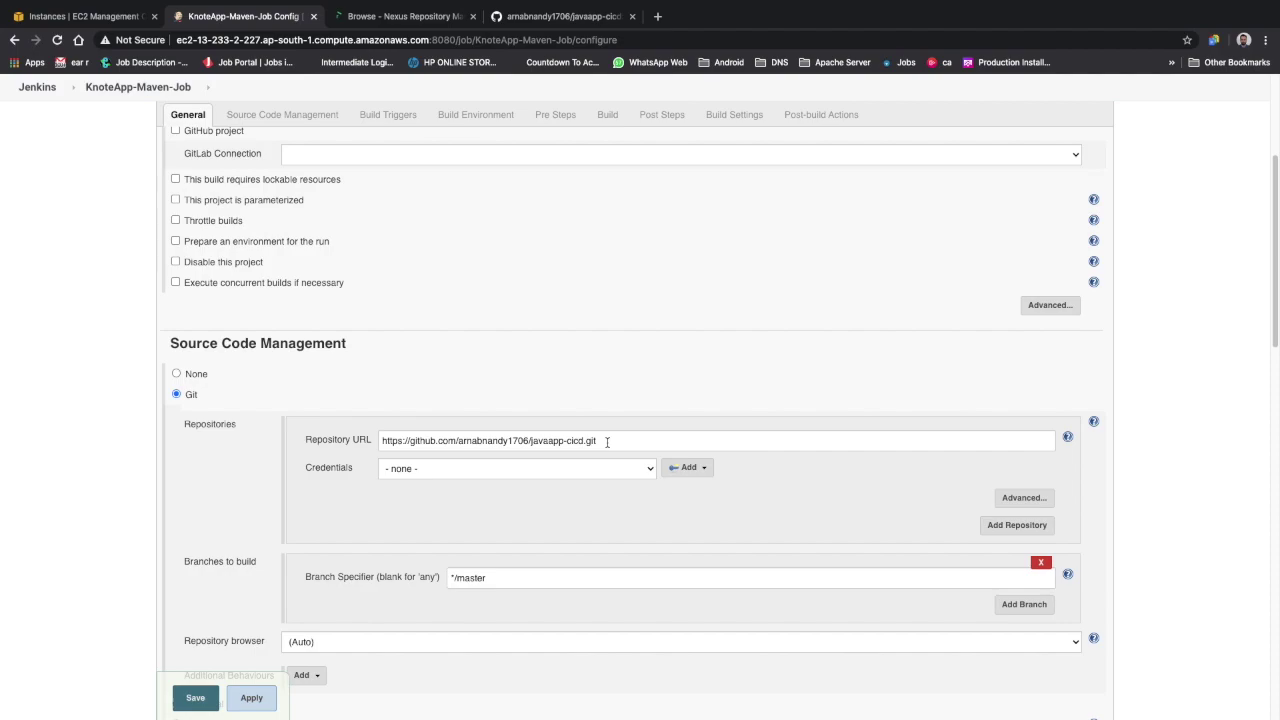
left_click(492, 470)
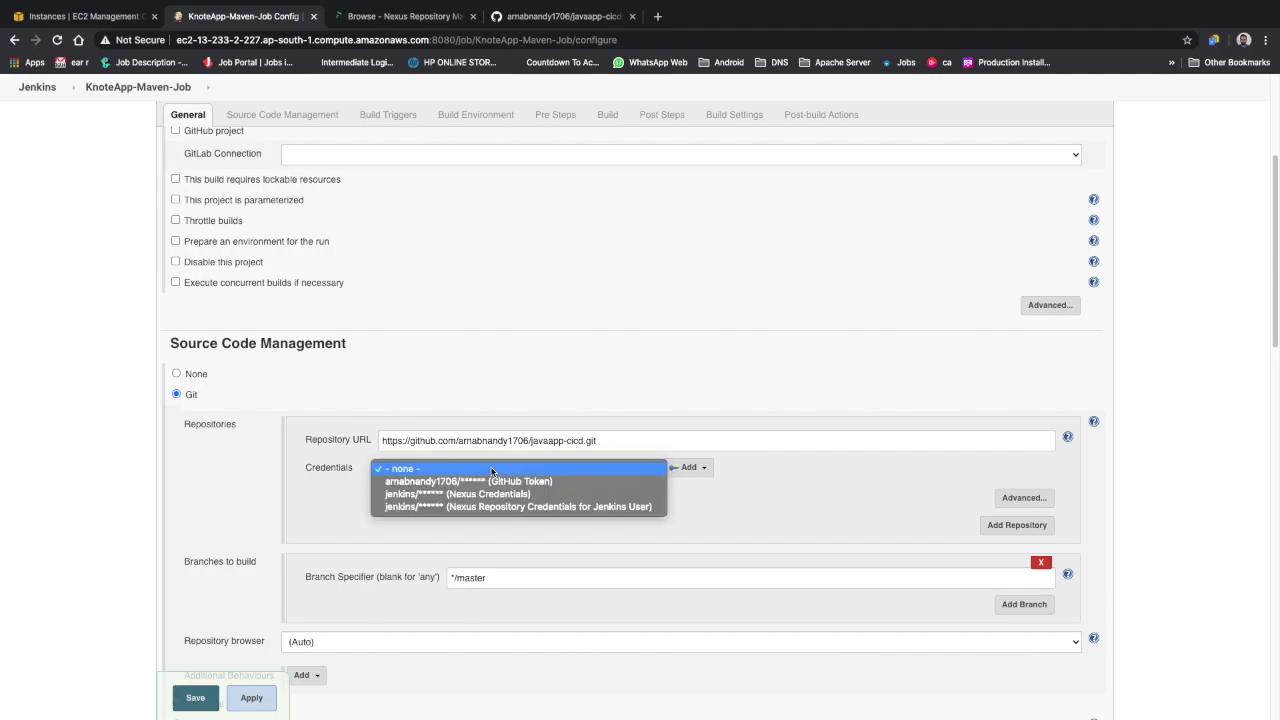
left_click(715, 510)
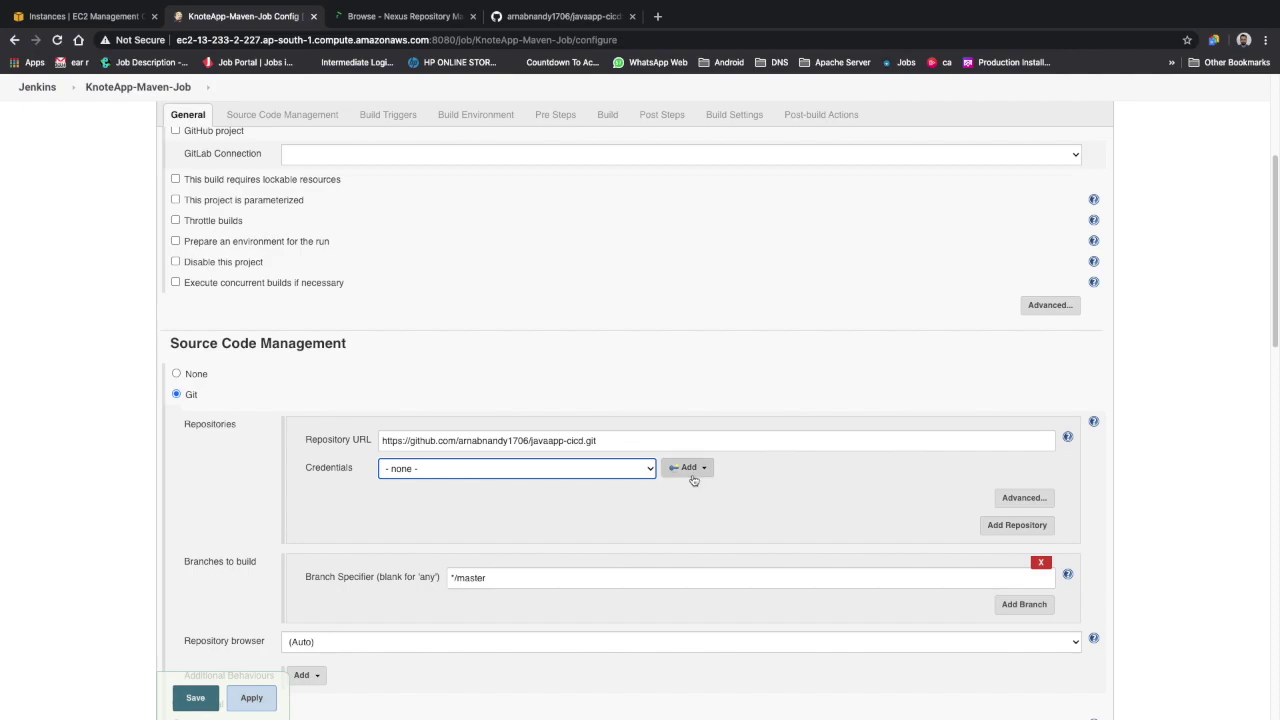
scroll(577, 569, "down", 1)
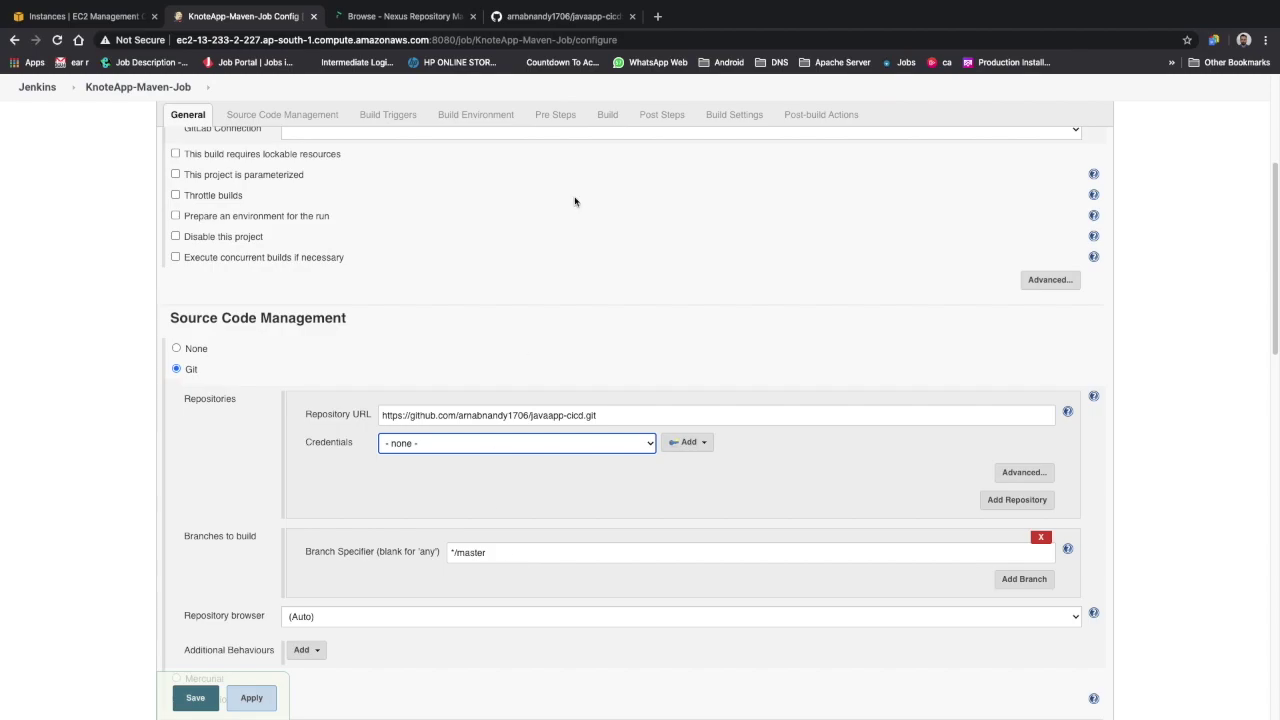
left_click(556, 18)
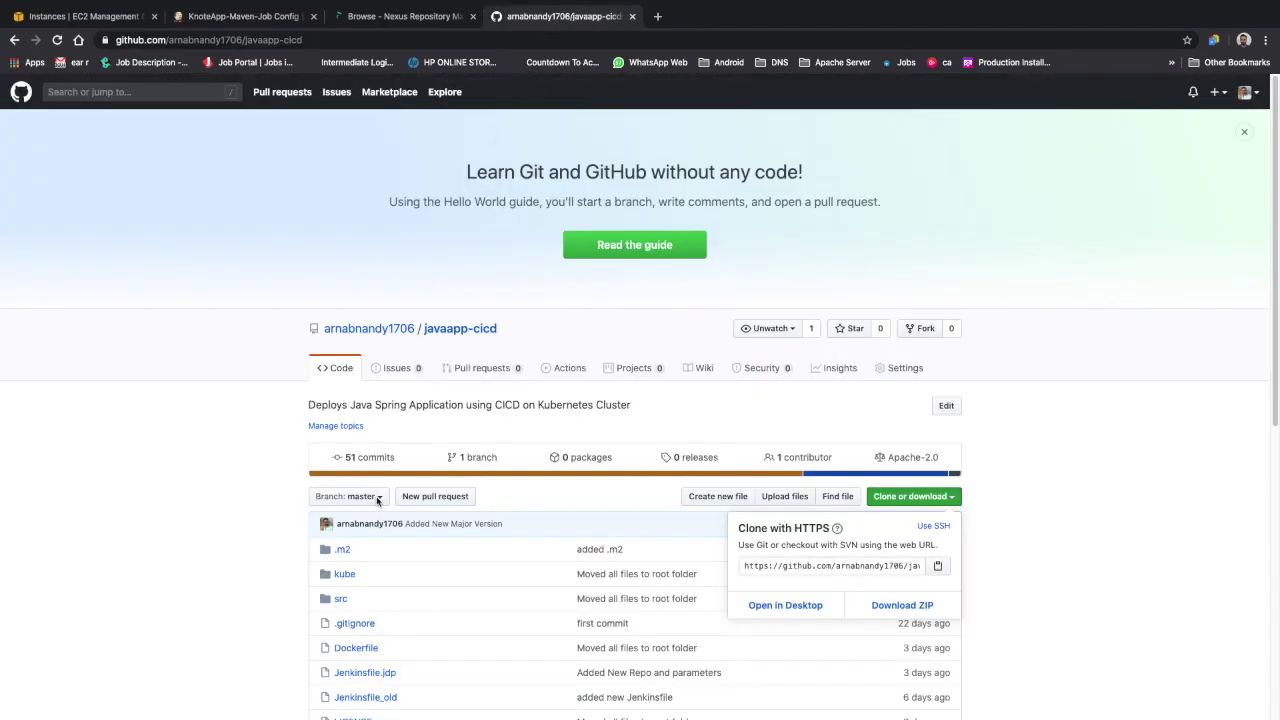
left_click(222, 16)
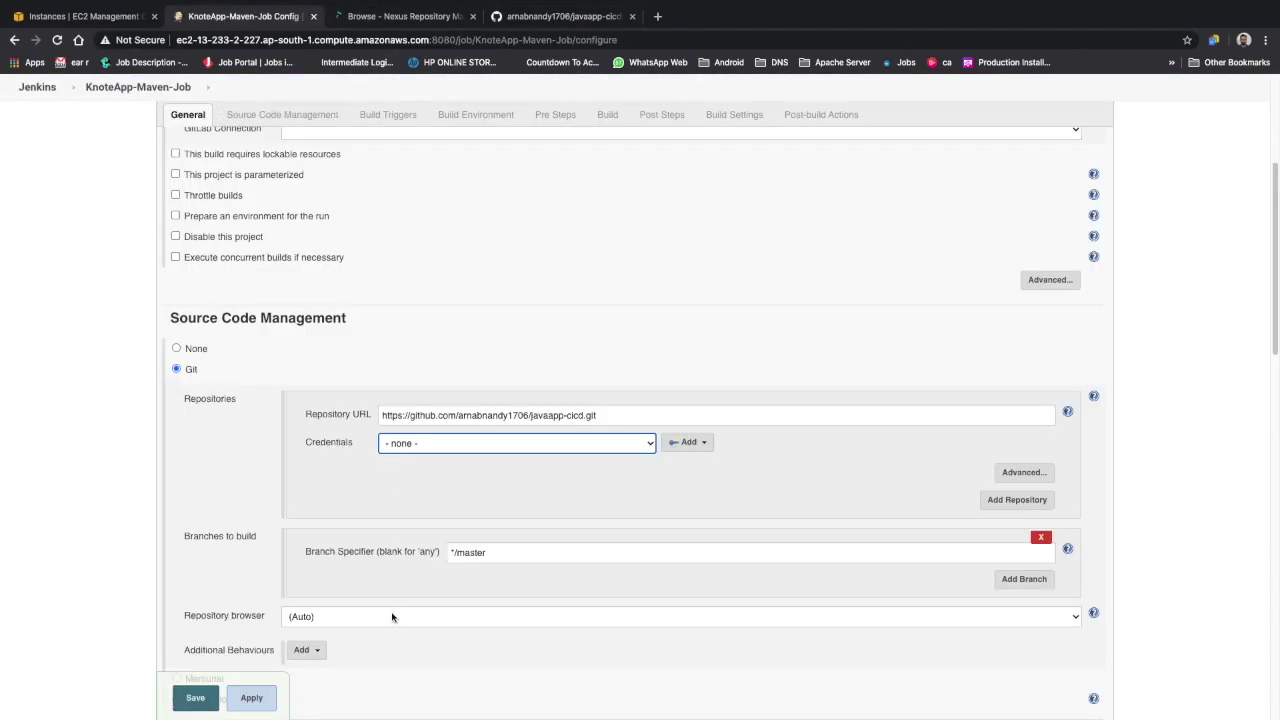
scroll(392, 616, "down", 5)
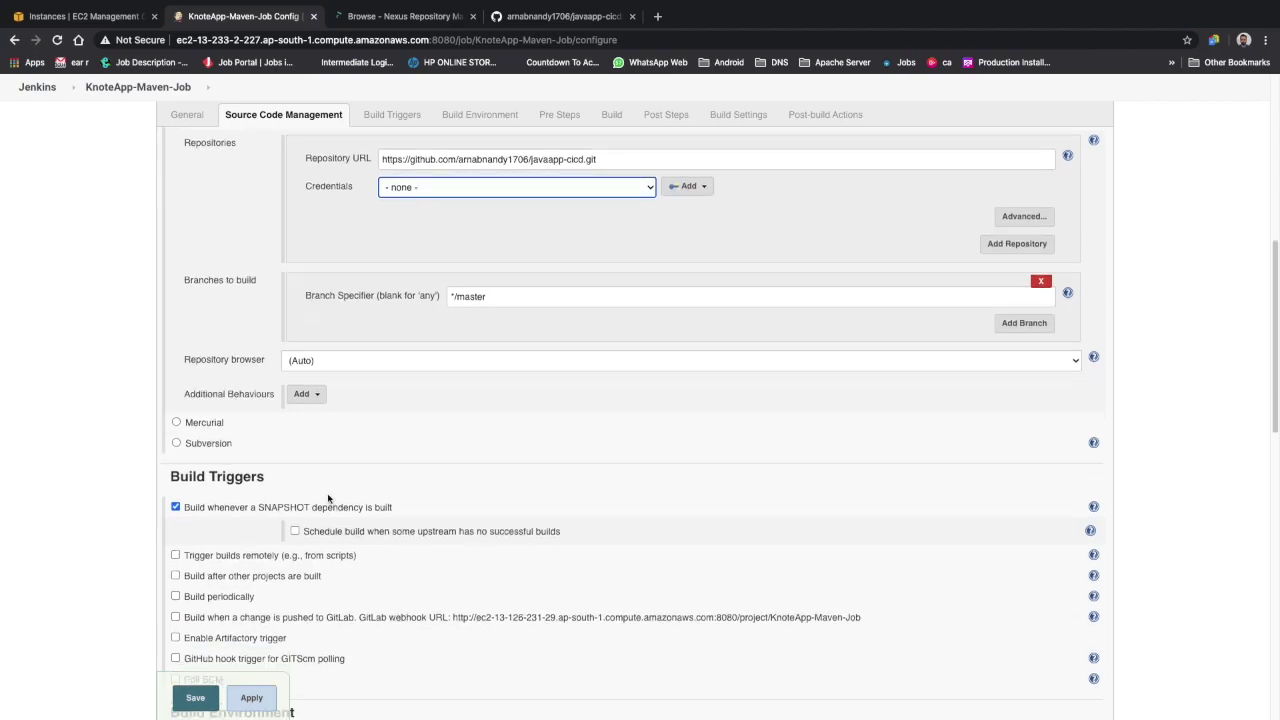
scroll(328, 498, "down", 2)
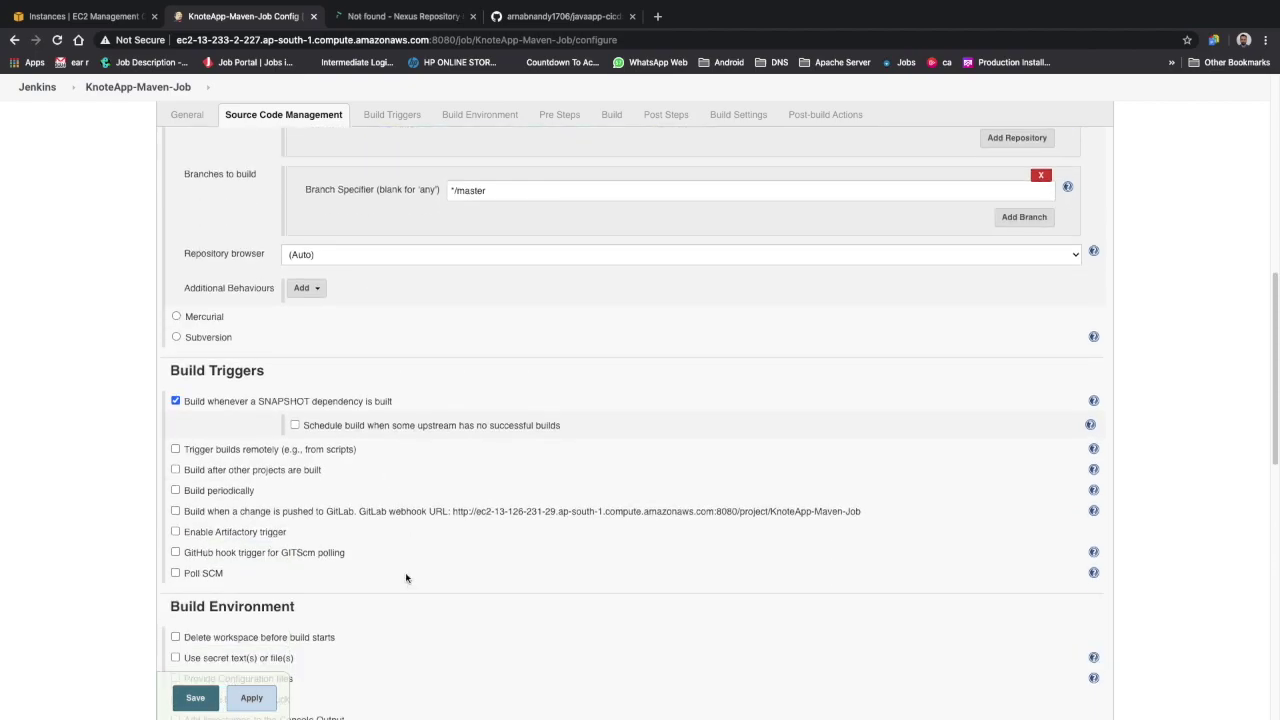
Enable Poll SCM with the schedule 'H/2 * * * *'
left_click(200, 574)
left_click(337, 606)
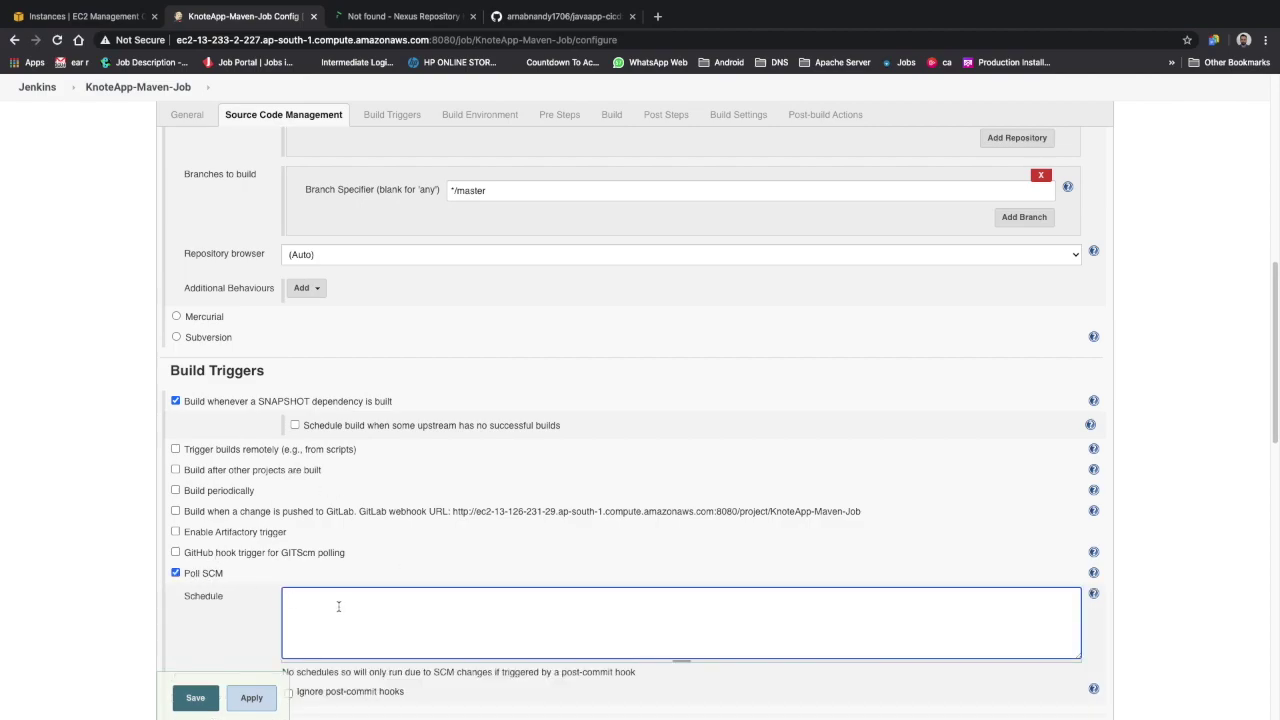
scroll(338, 606, "down", 2)
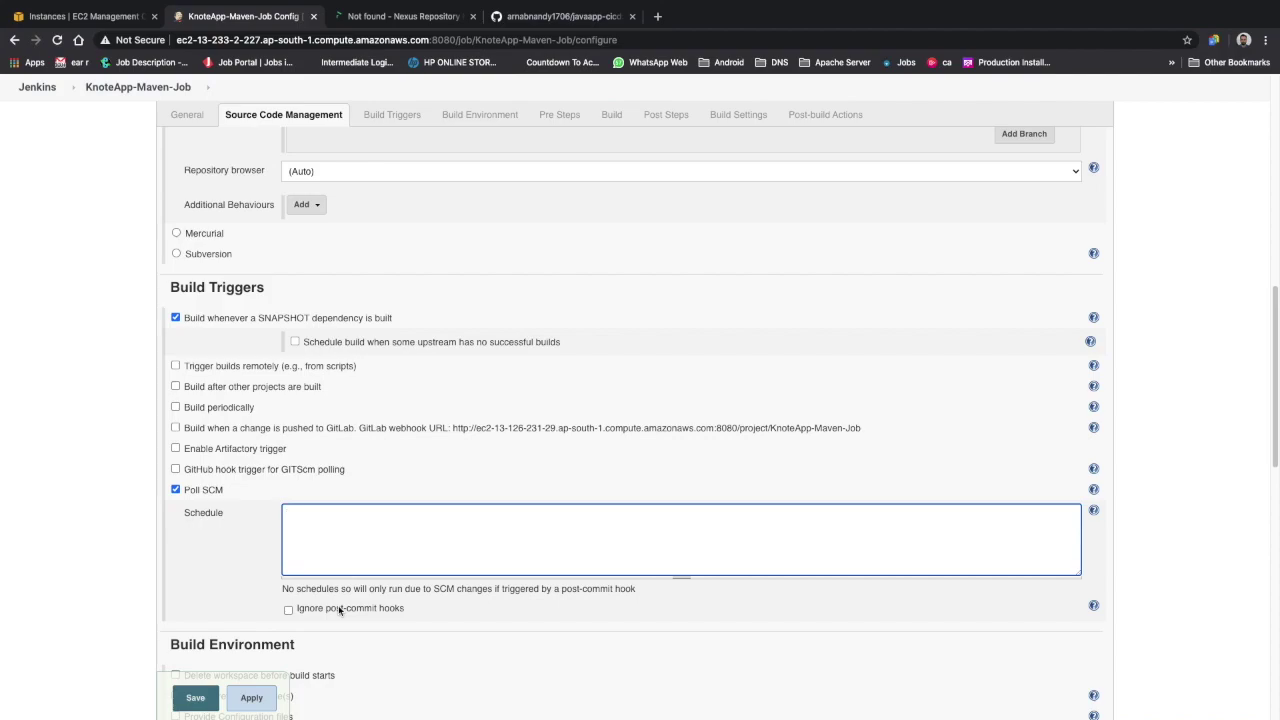
type("H/2")
type("* * * *")
scroll(345, 590, "down", 3)
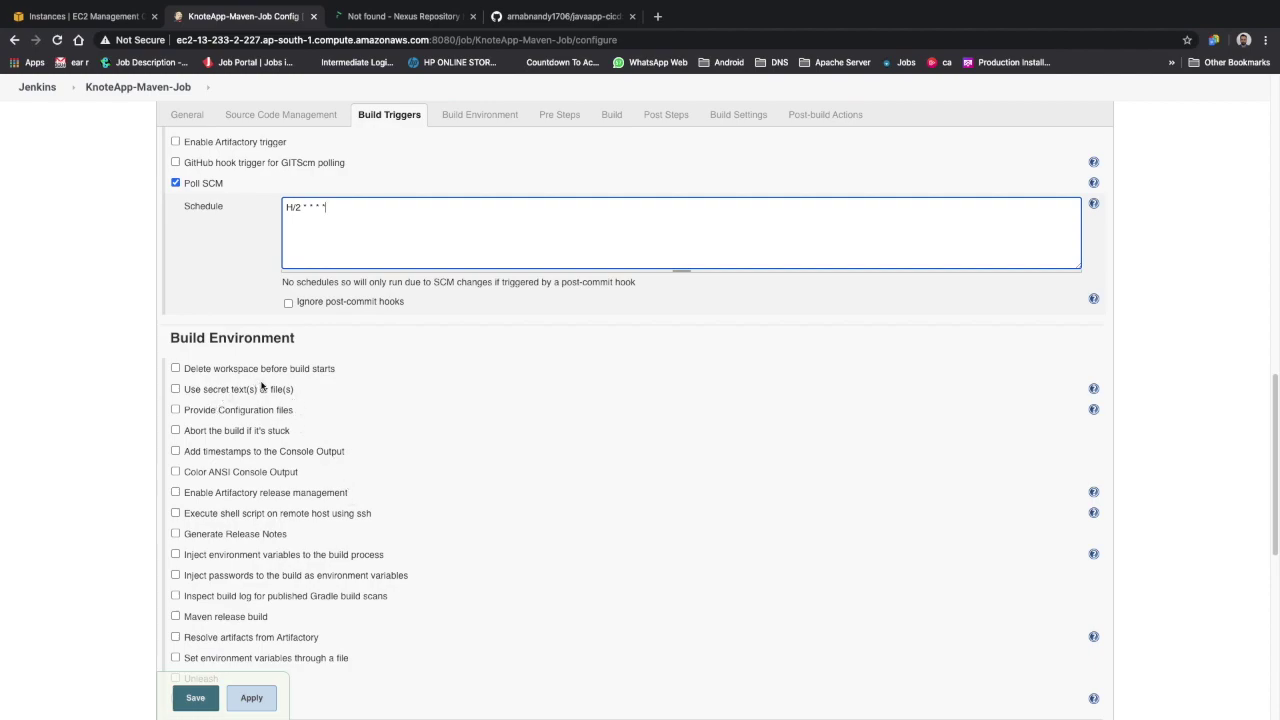
Enable 'Delete workspace before build starts' under Build Environment
key("super+Tab")
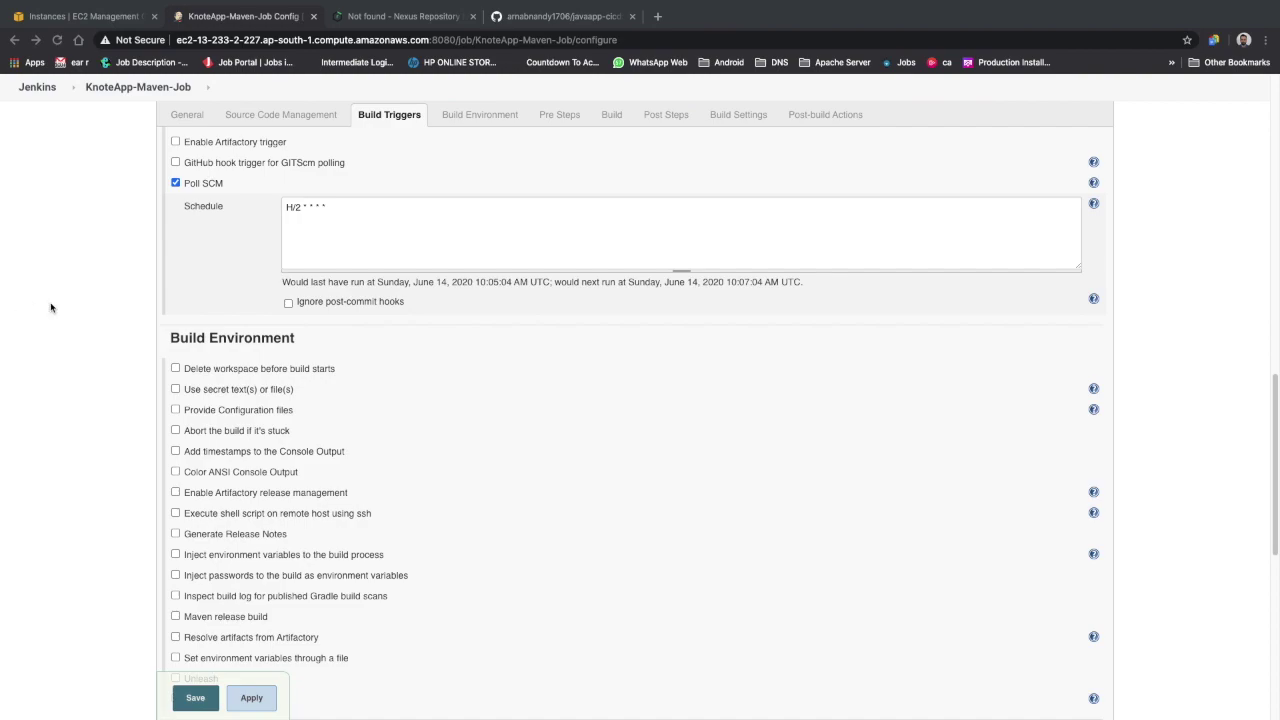
left_click(176, 369)
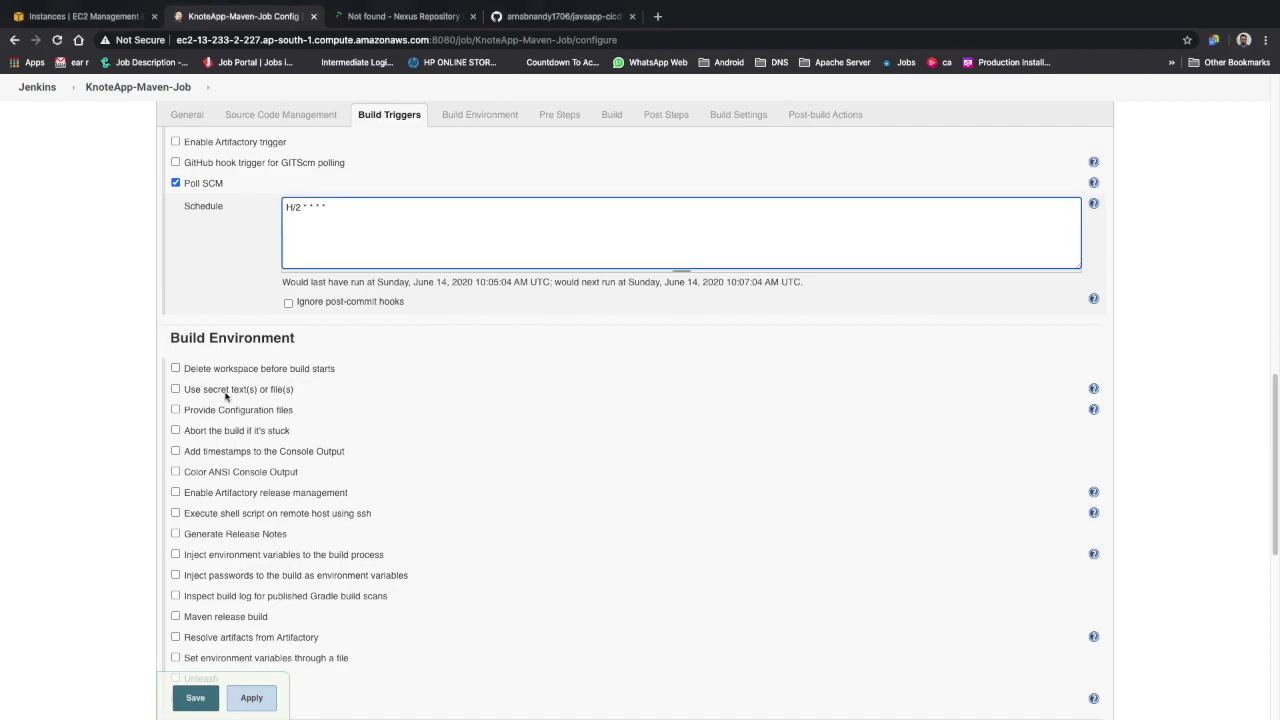
left_click(176, 369)
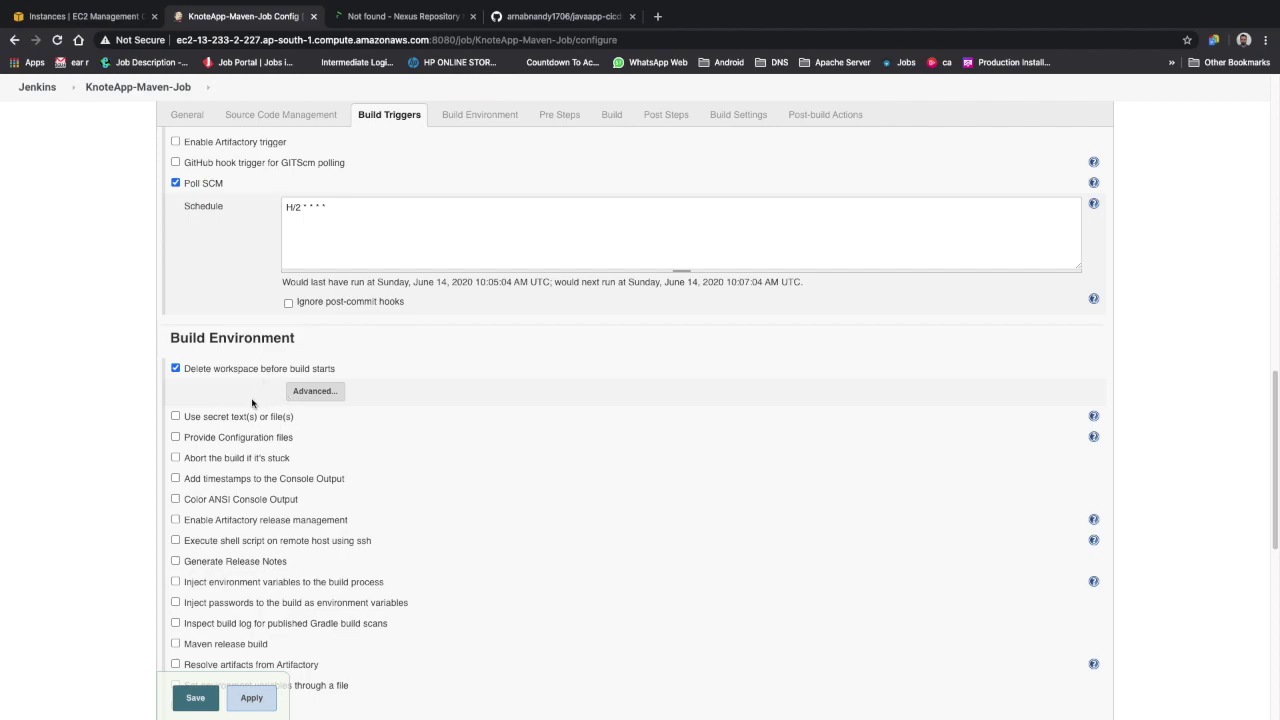
Enable 'Use secret text(s) or file(s)', browsing the Bindings types without adding any
scroll(205, 479, "down", 1)
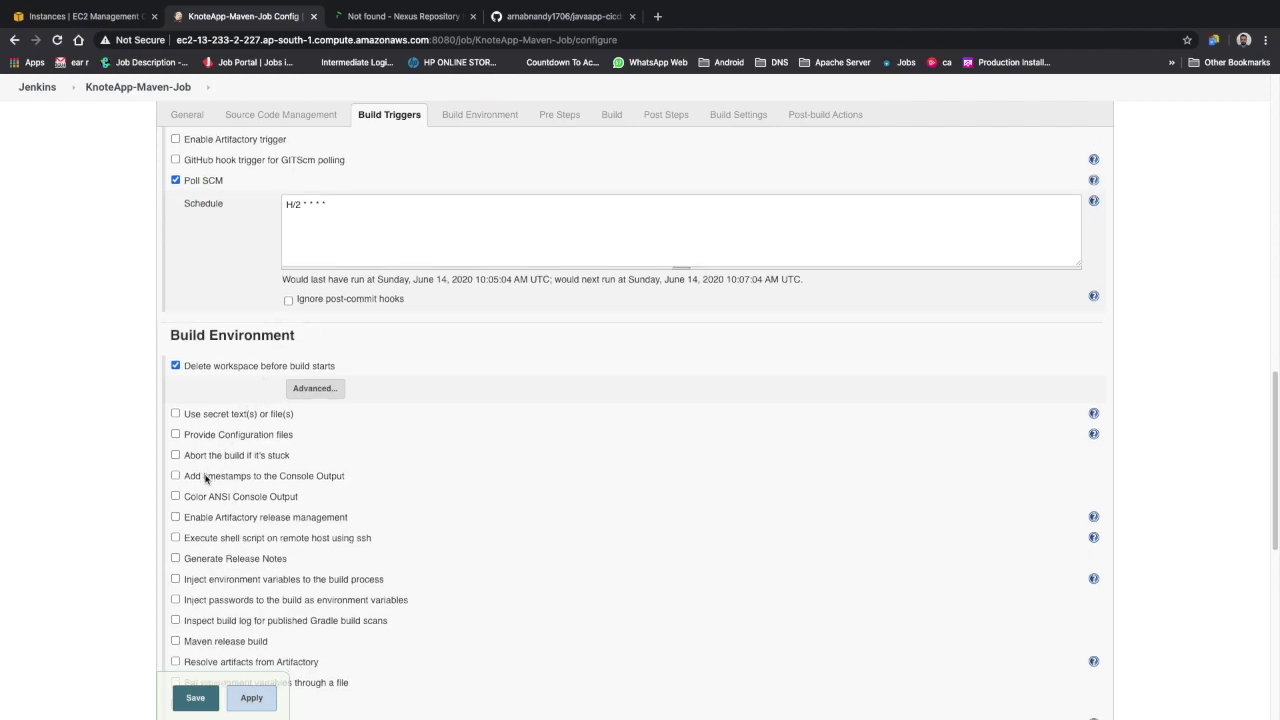
left_click(176, 414)
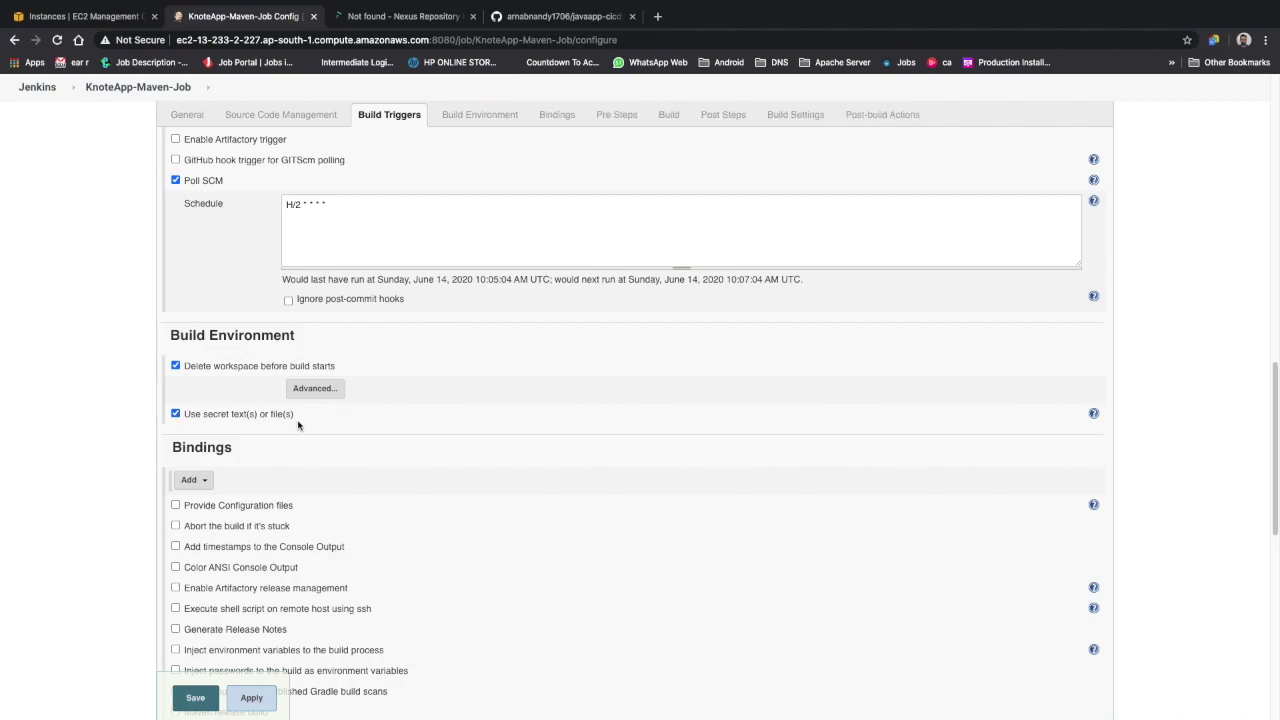
left_click(207, 480)
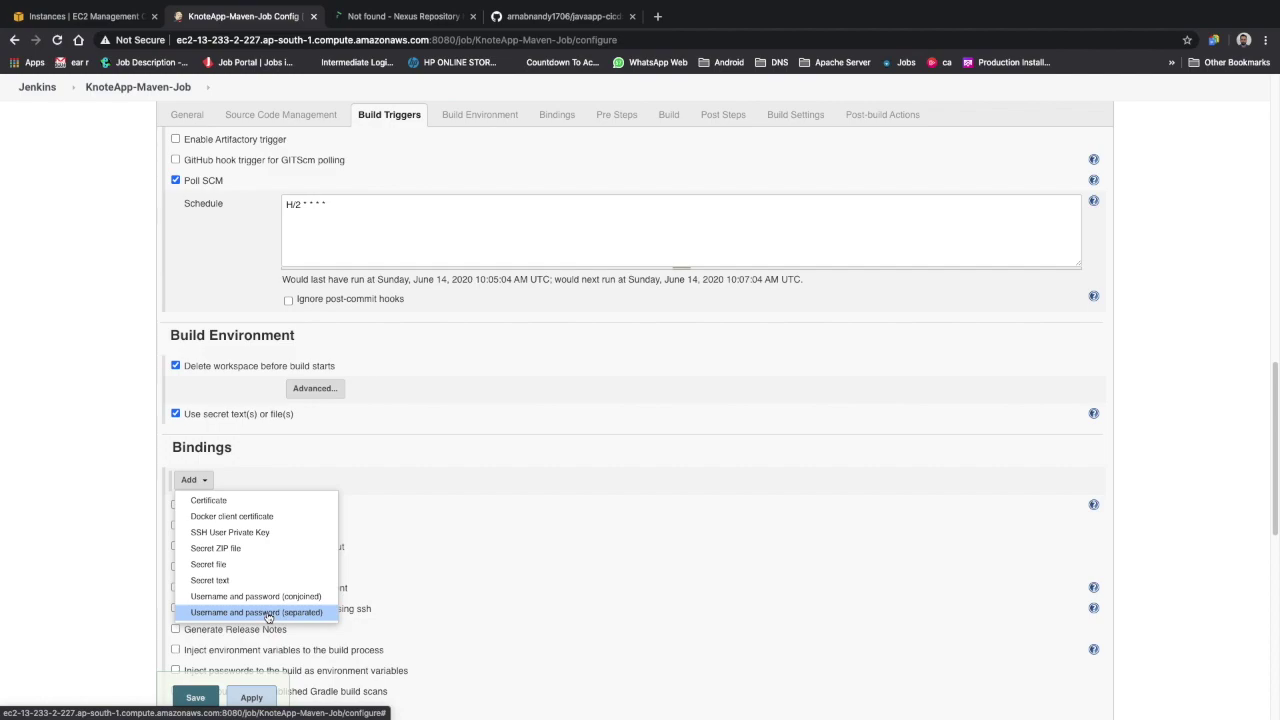
left_click(268, 613)
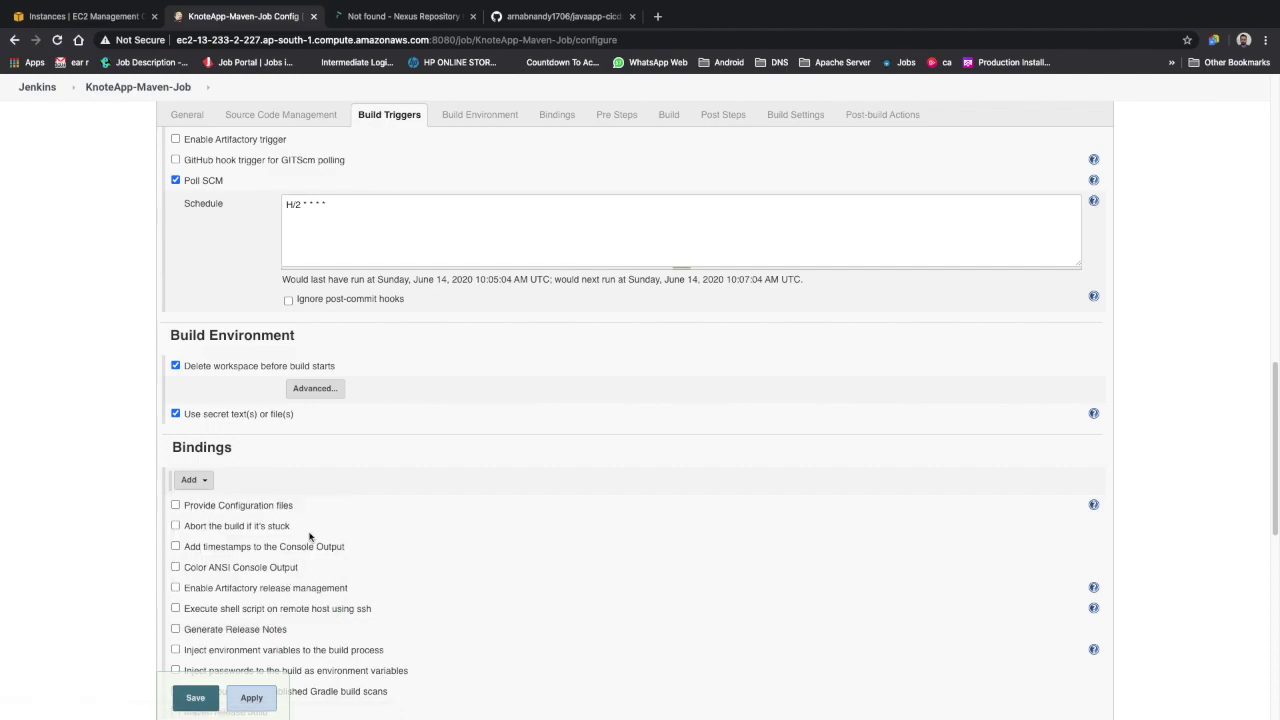
left_click(193, 480)
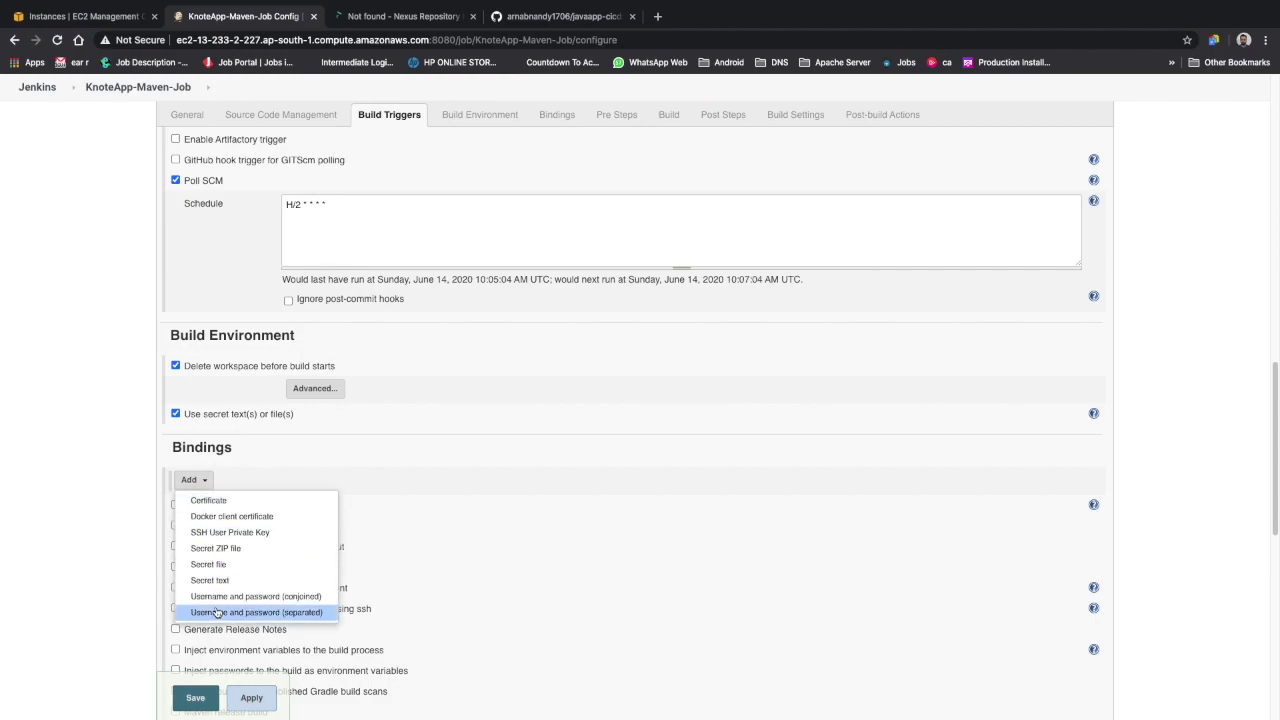
left_click(217, 611)
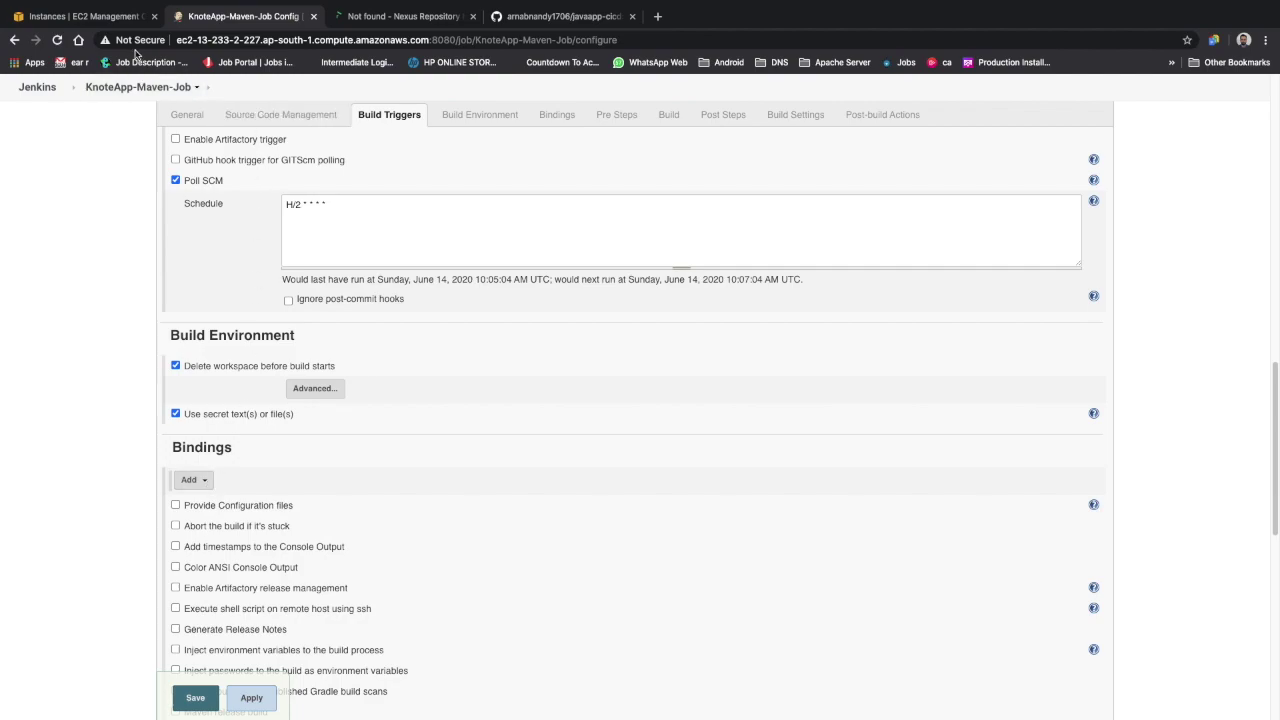
Reload the job configuration page, discarding unsaved changes
left_click(253, 40)
key("Return")
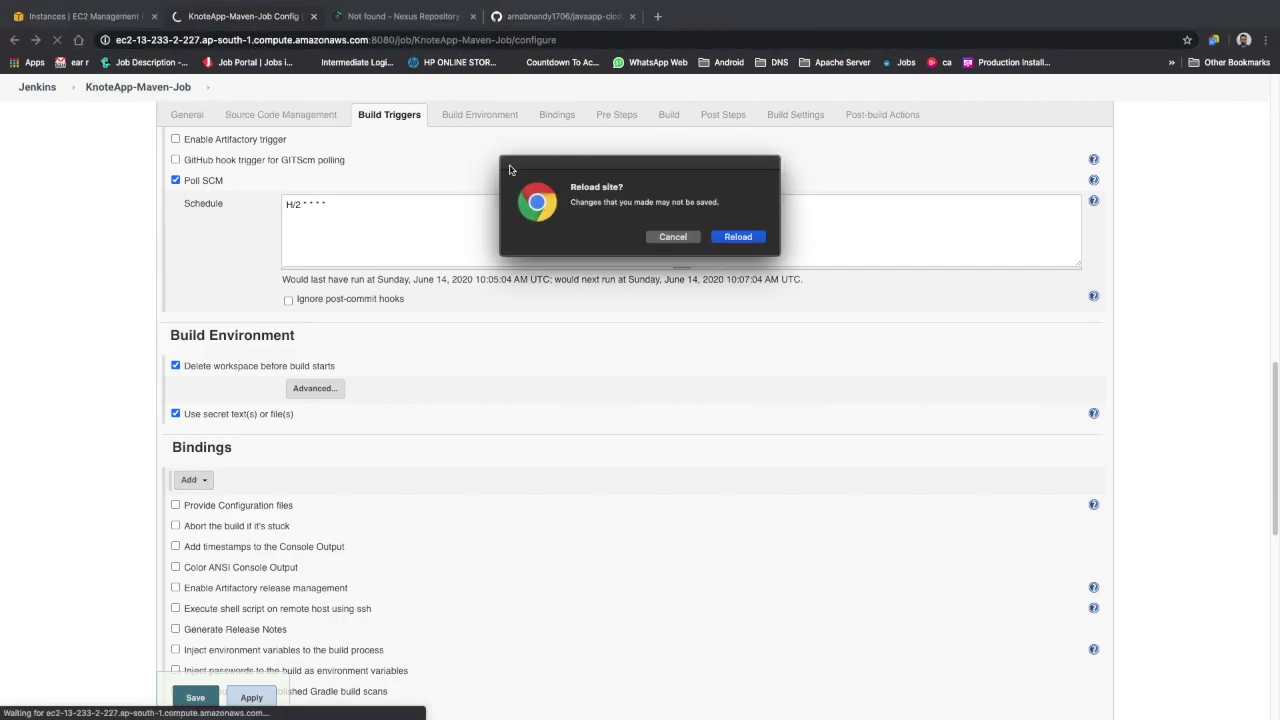
left_click(740, 236)
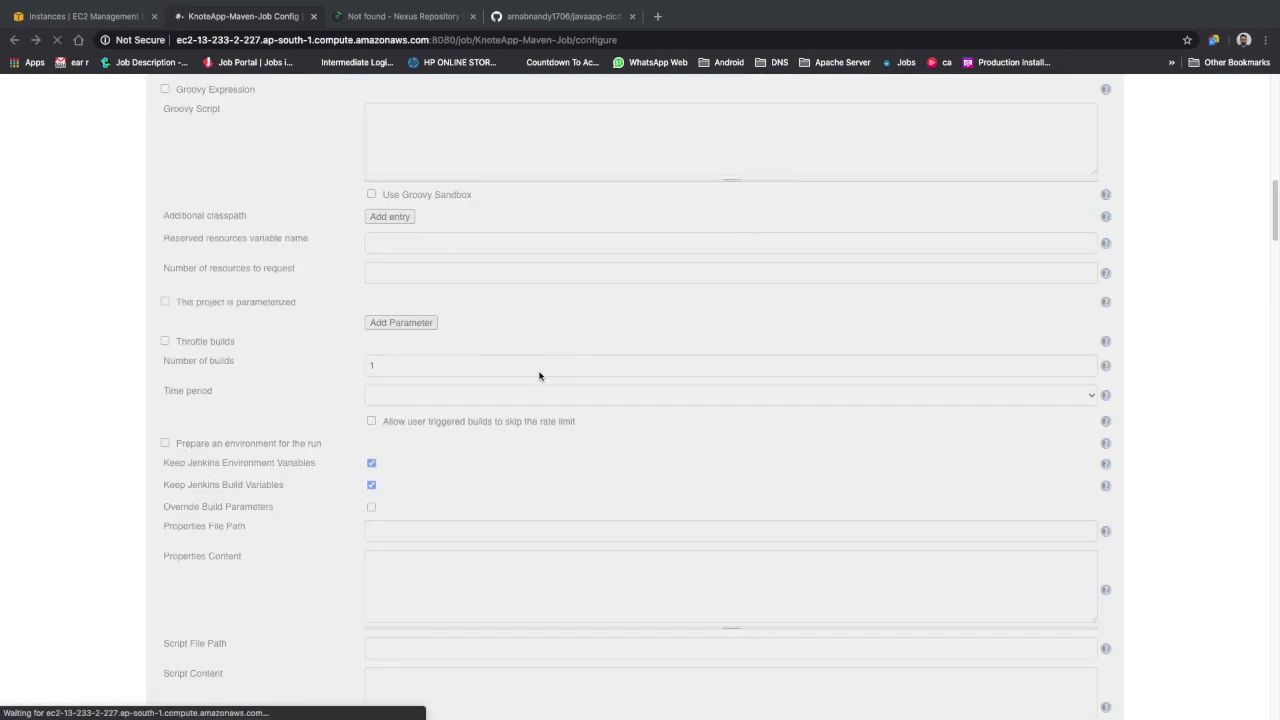
scroll(337, 457, "up", 5)
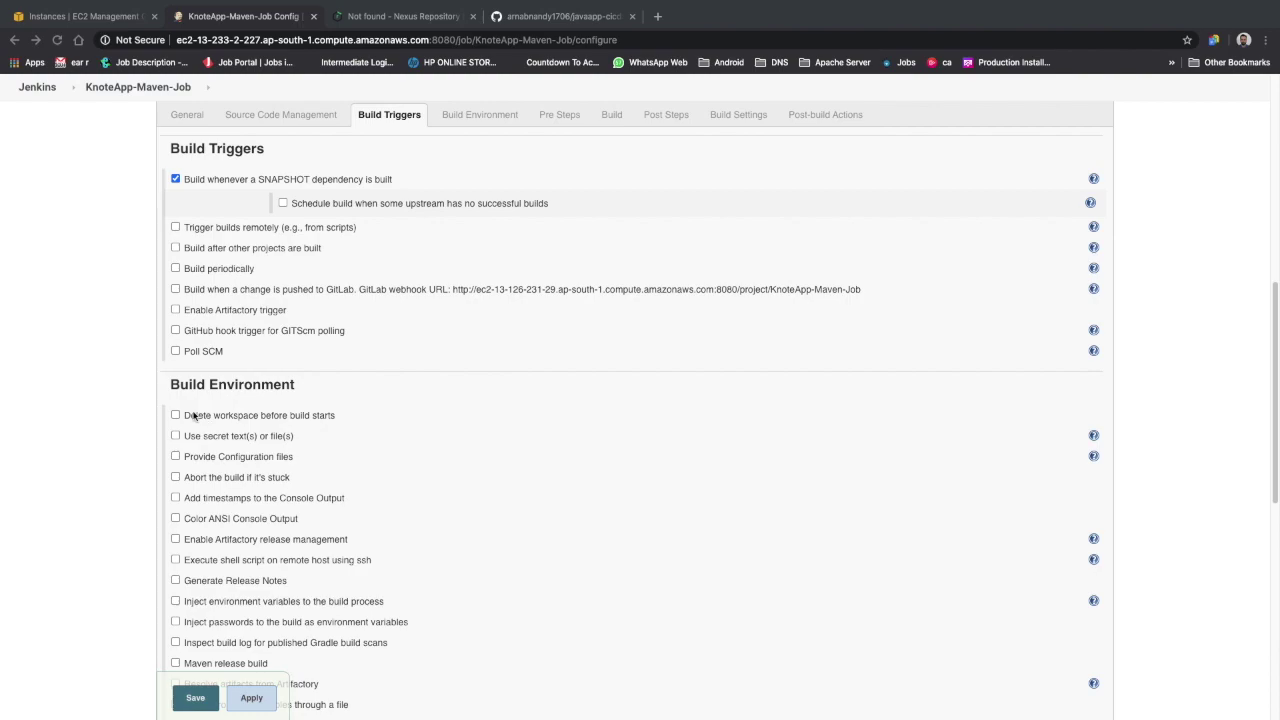
Enable 'Delete workspace before build starts' and secret bindings, adding a Username and password (separated) binding
left_click(176, 416)
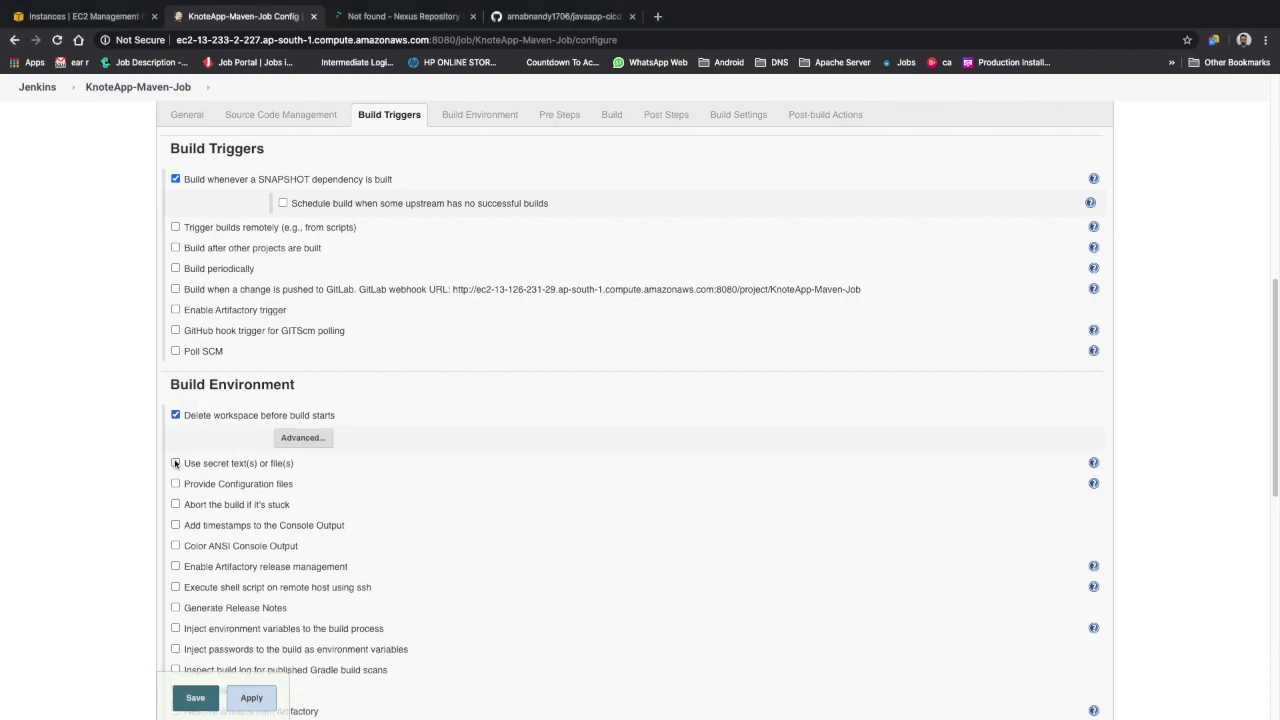
left_click(175, 464)
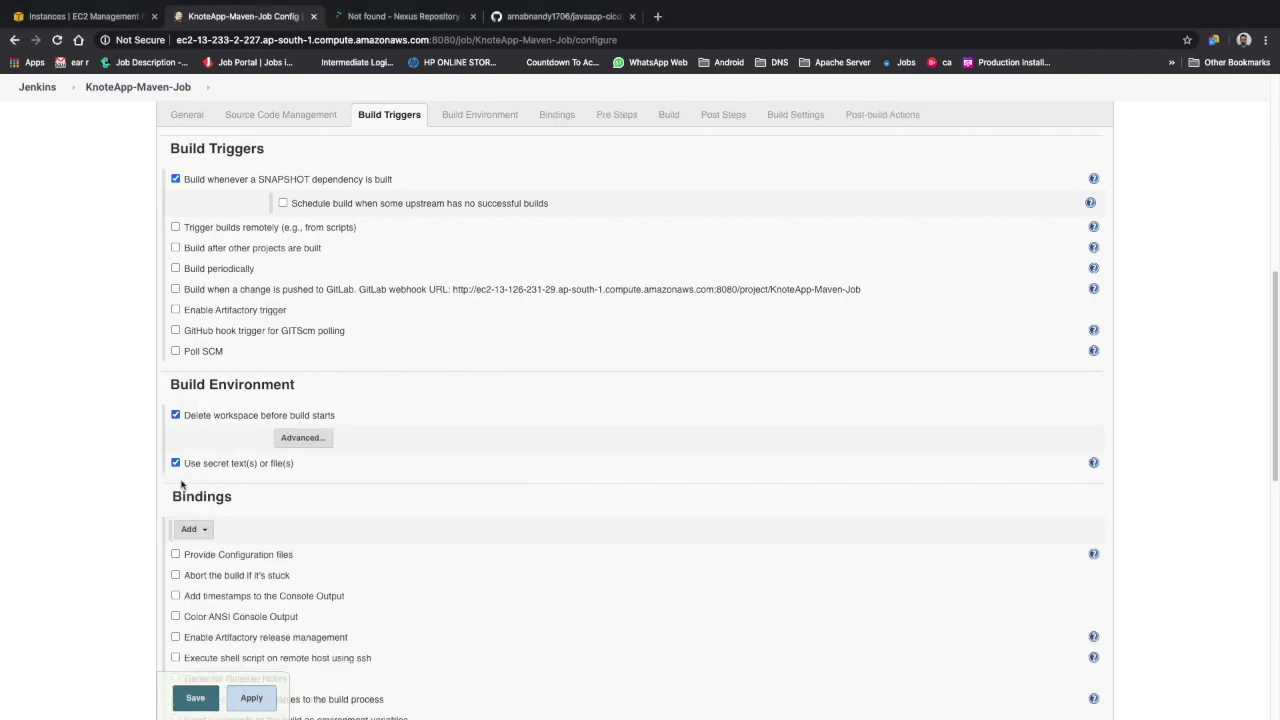
left_click(193, 530)
left_click(256, 661)
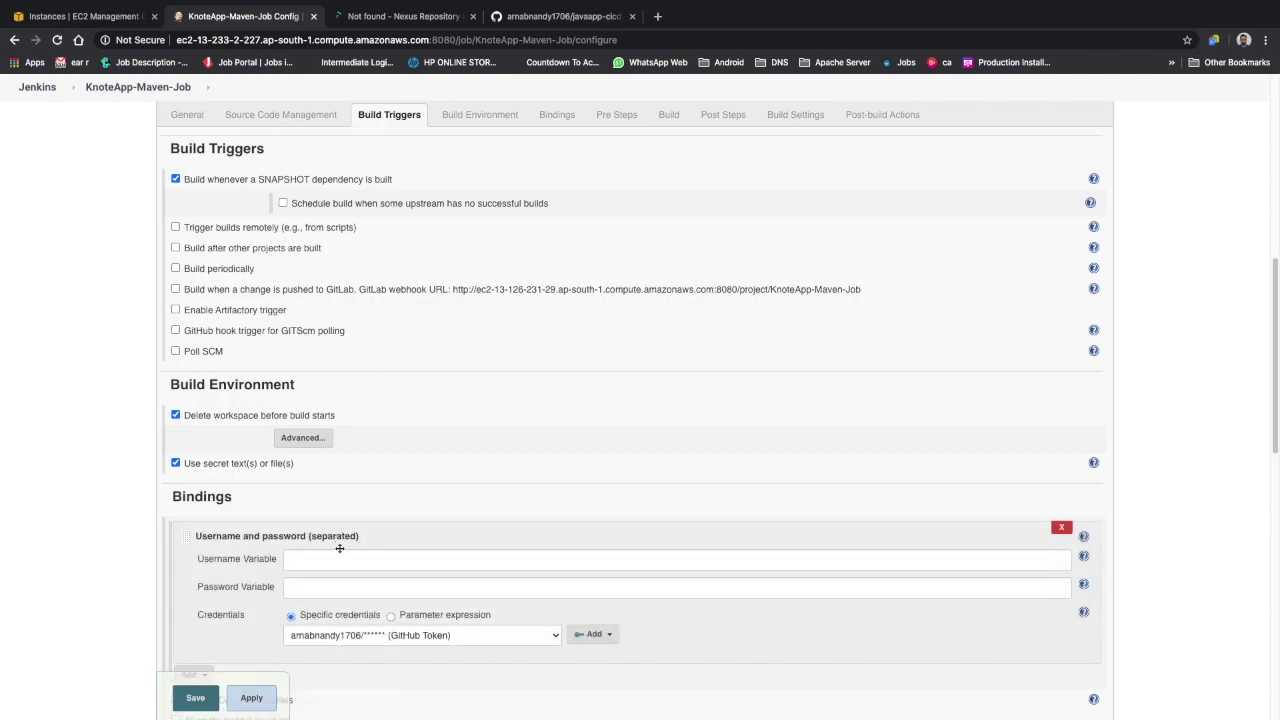
Name the binding's username and password variables USERNAME and PASSWORD
left_click(333, 562)
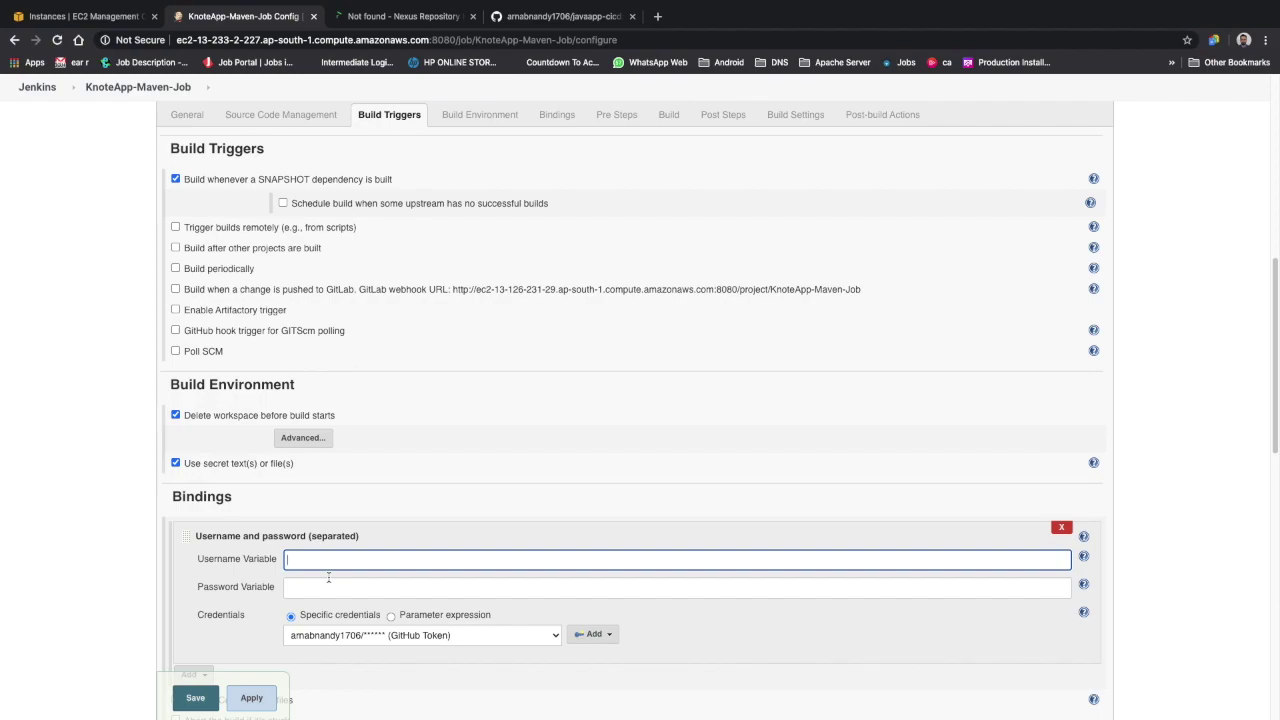
type("USERNAME")
left_click(290, 587)
type("PASSWORD")
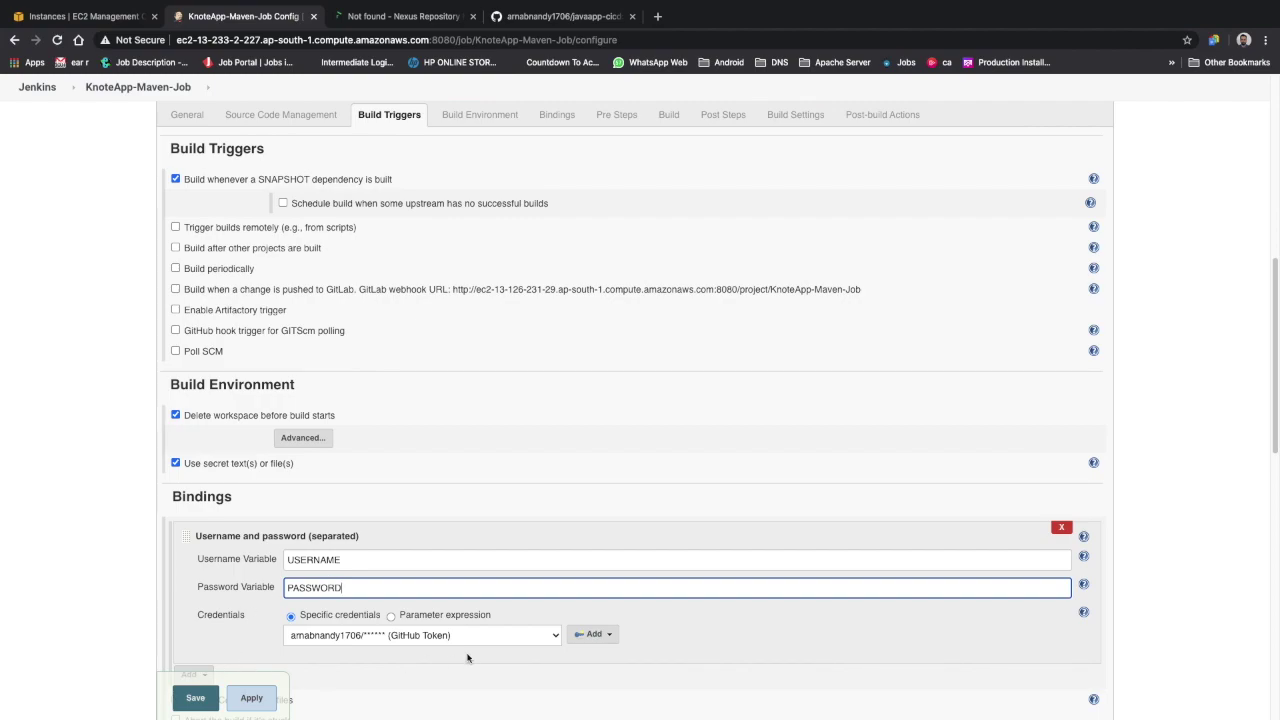
Select the Nexus Repository Credentials for Jenkins User as the binding's credentials
left_click(492, 635)
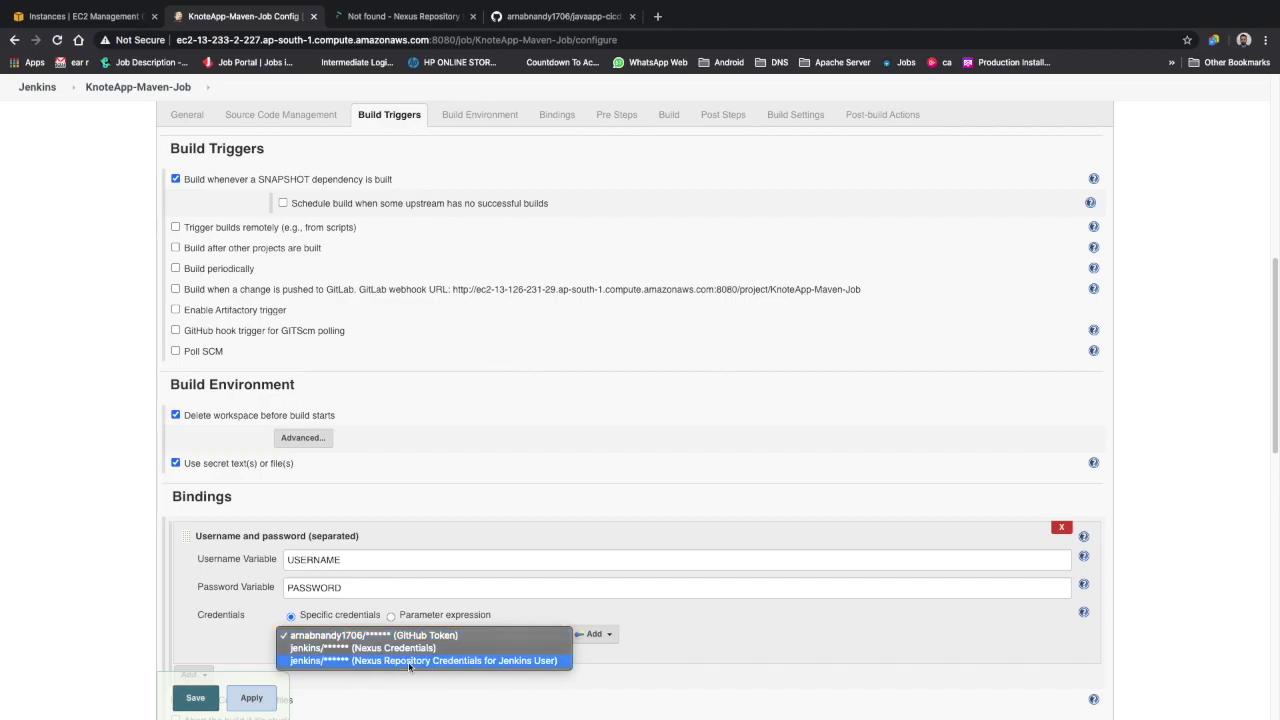
left_click(524, 661)
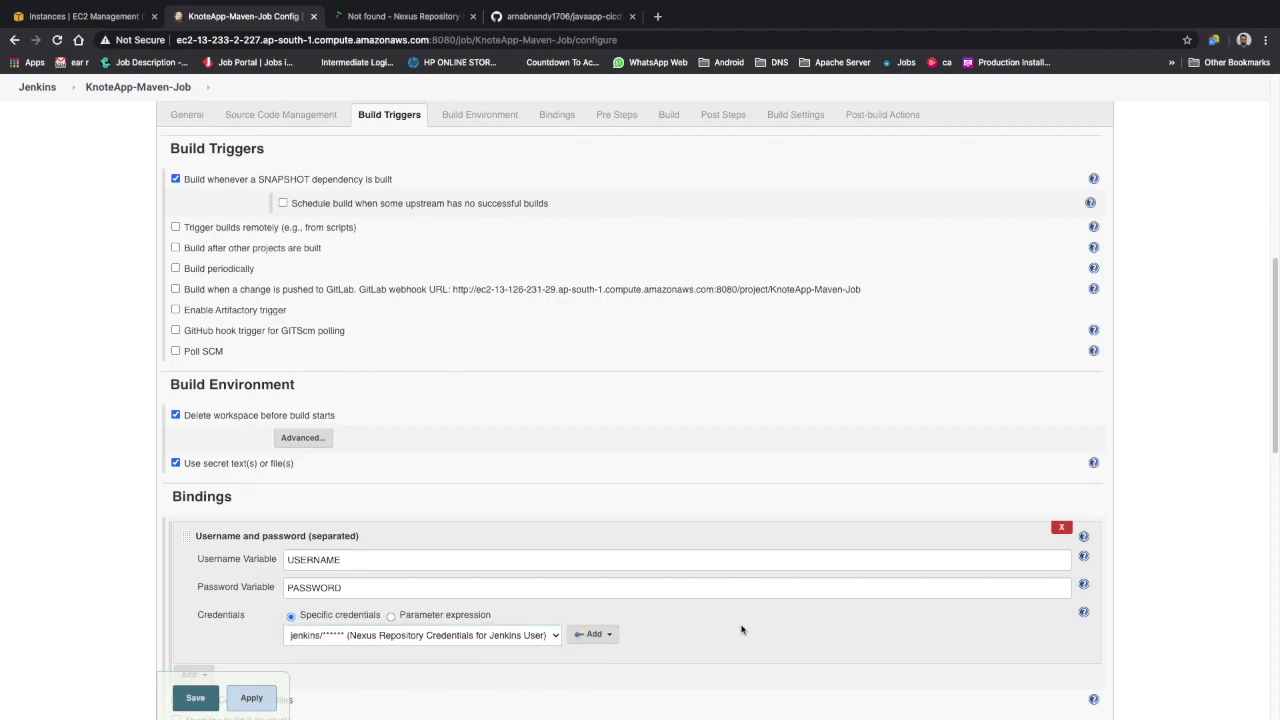
scroll(716, 643, "down", 2)
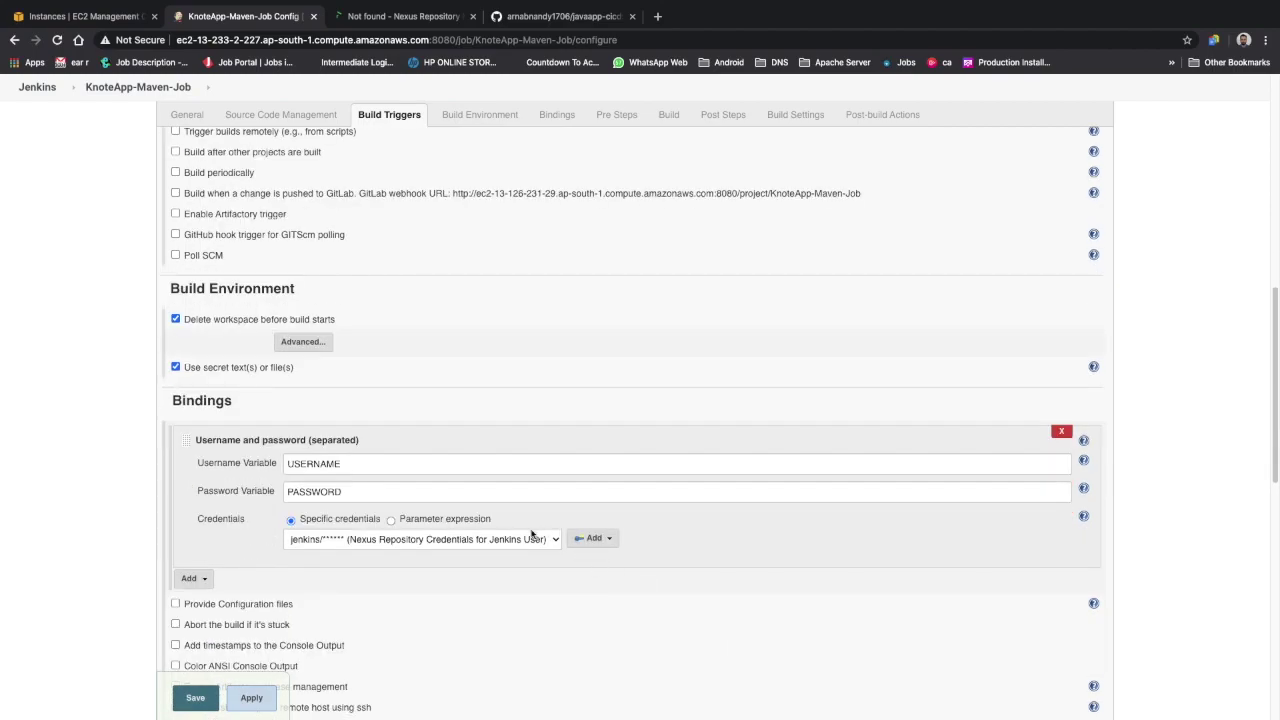
scroll(516, 557, "down", 1)
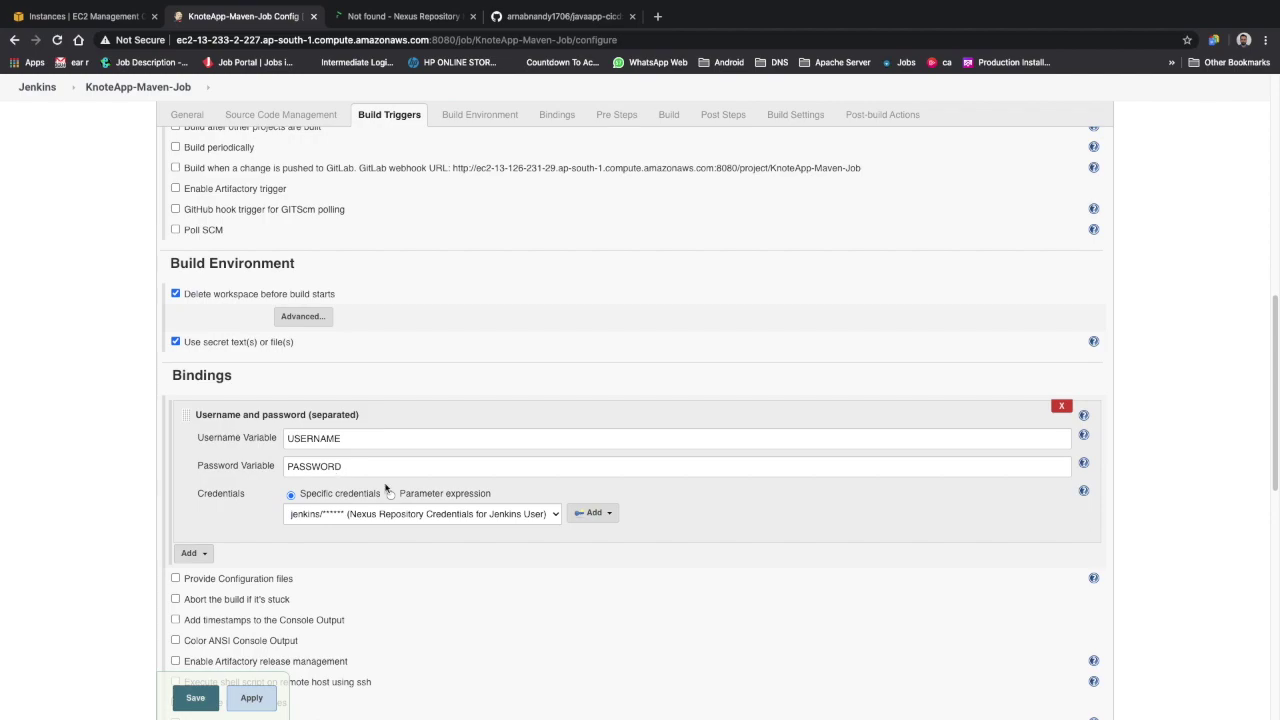
scroll(385, 488, "down", 1)
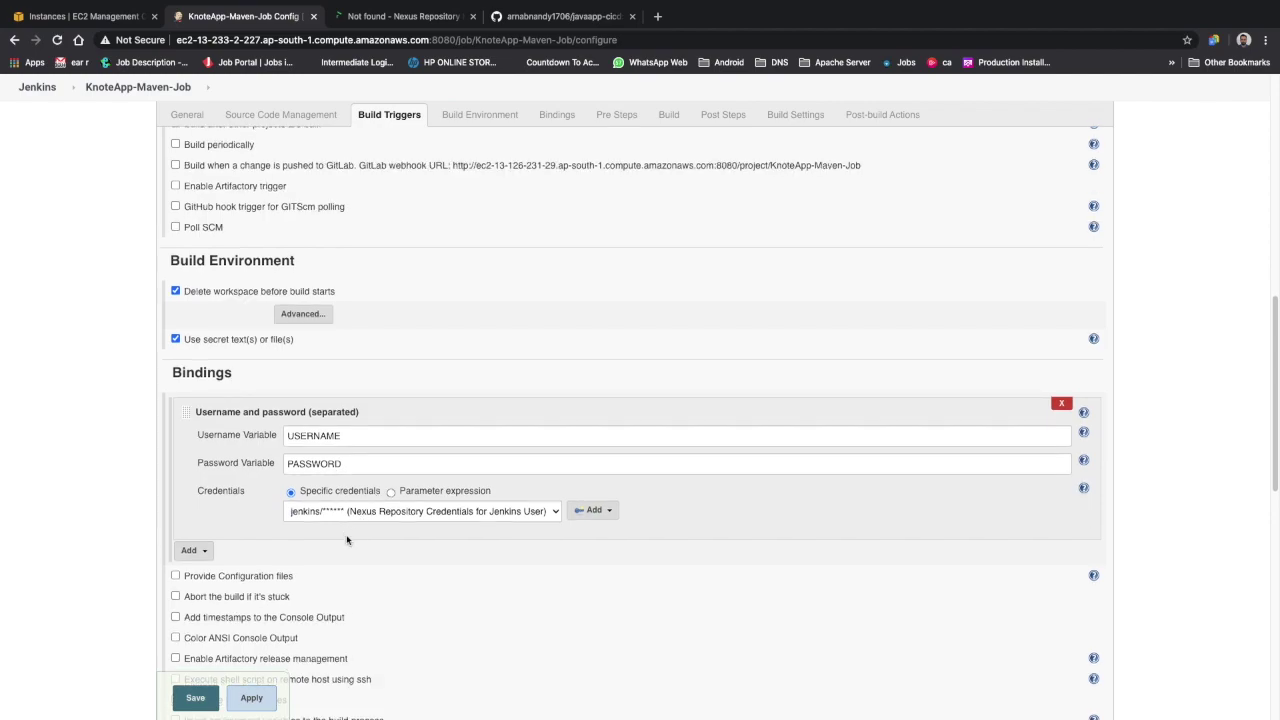
scroll(268, 594, "down", 1)
scroll(268, 594, "down", 1)
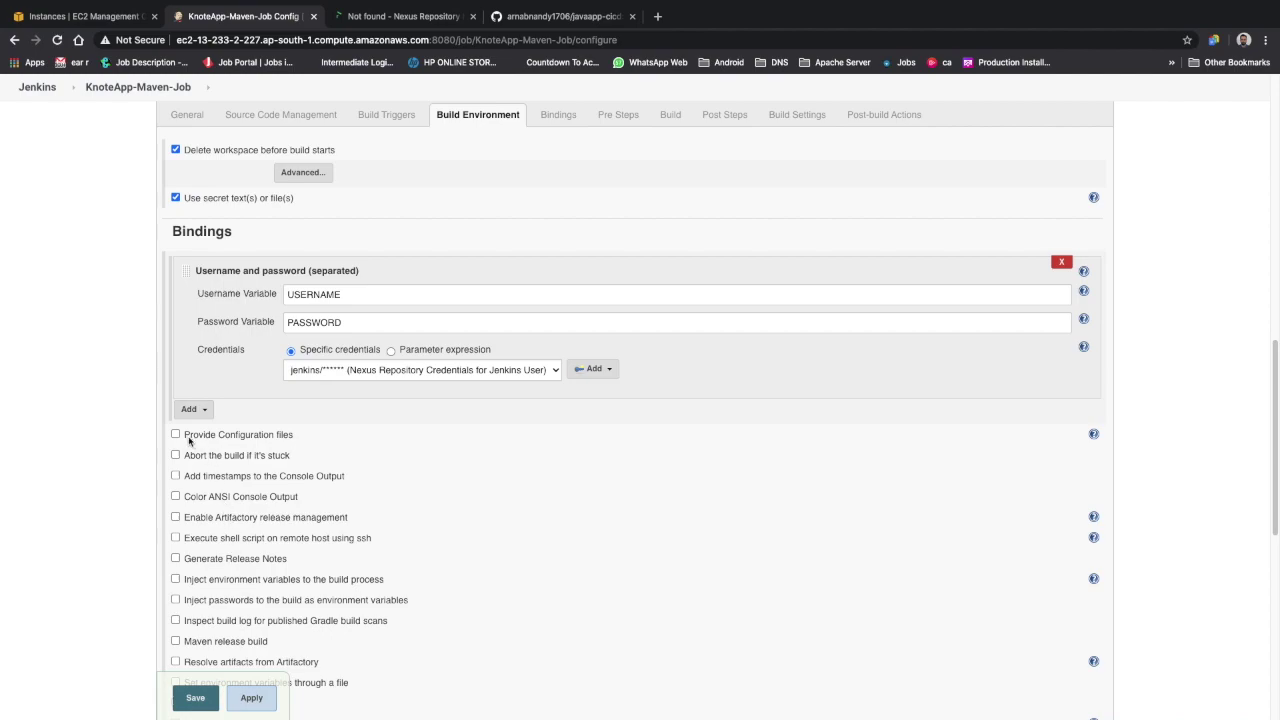
Enable Provide Configuration files and duplicate the job configuration browser tab
left_click(176, 434)
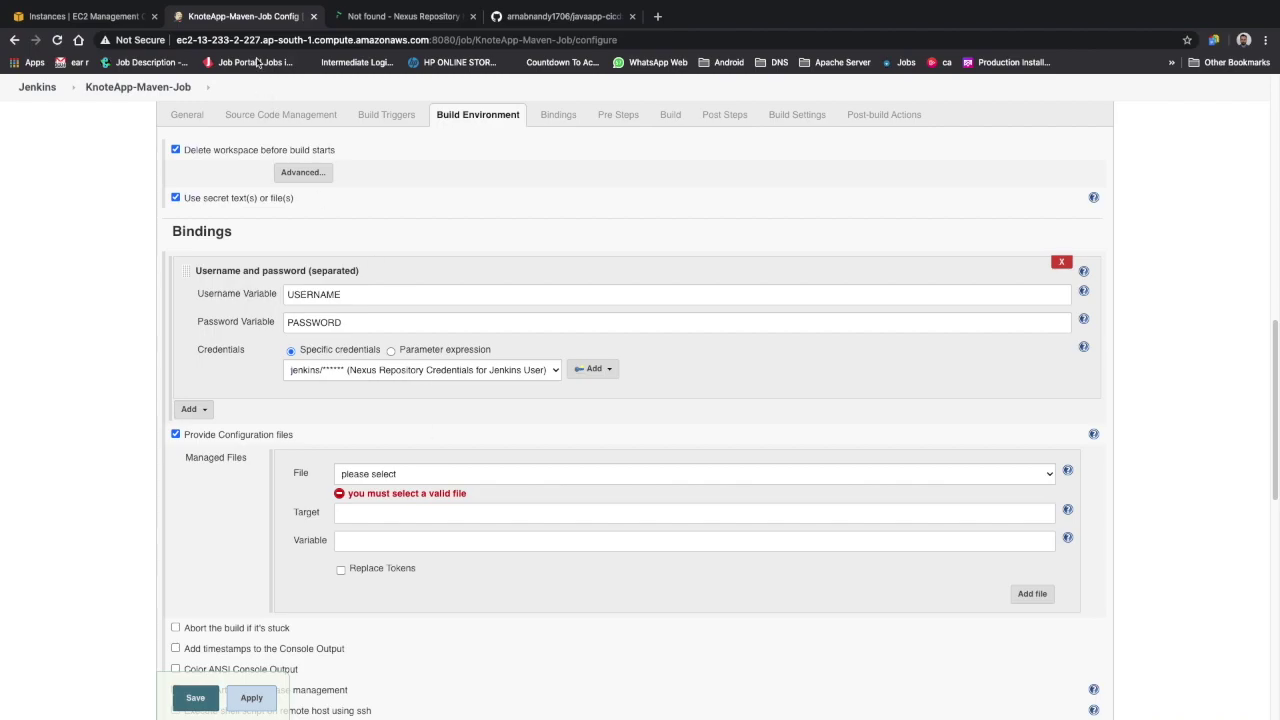
right_click(262, 24)
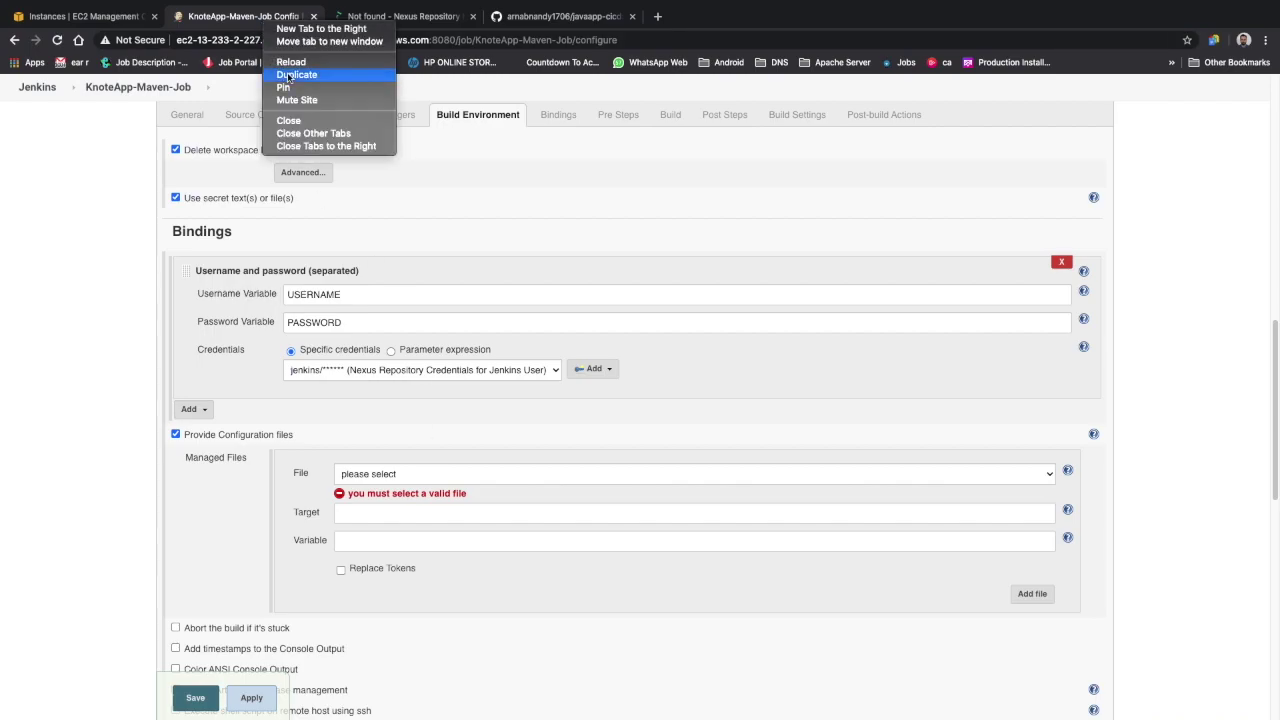
left_click(288, 76)
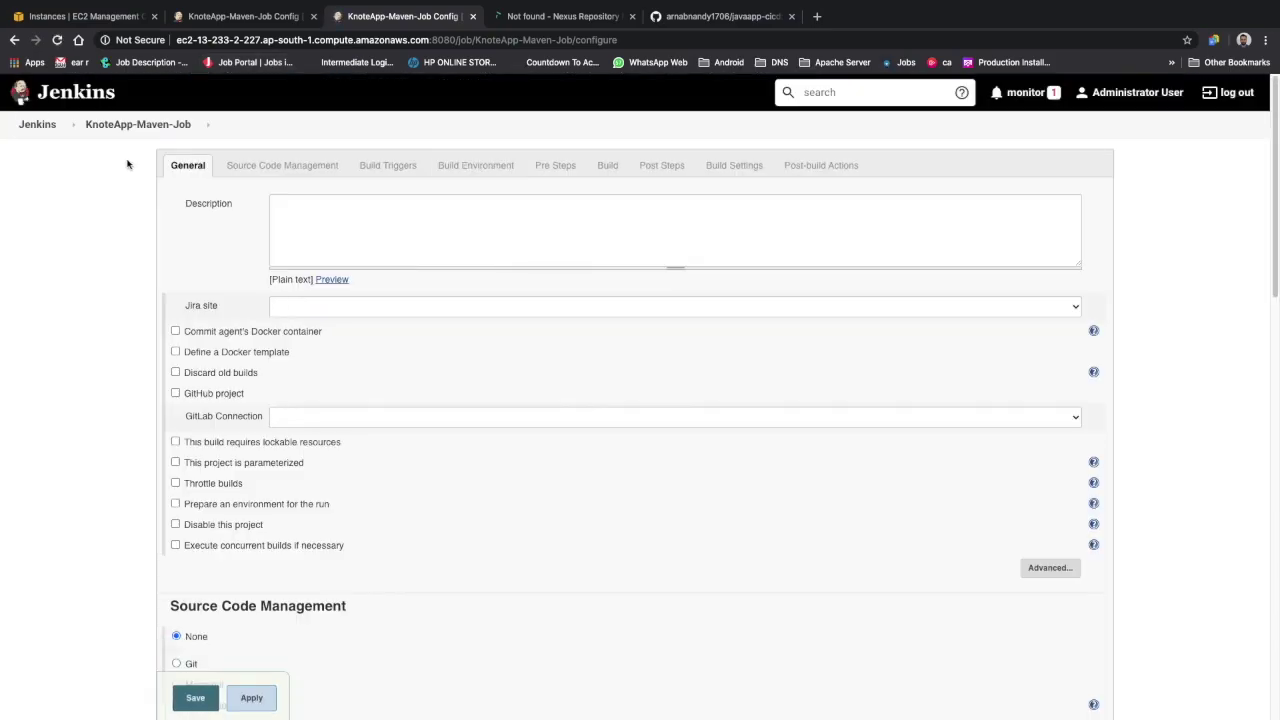
Filter installed plugins for 'Config file', confirming Config File Provider Plugin 3.6.3 is installed
left_click(46, 128)
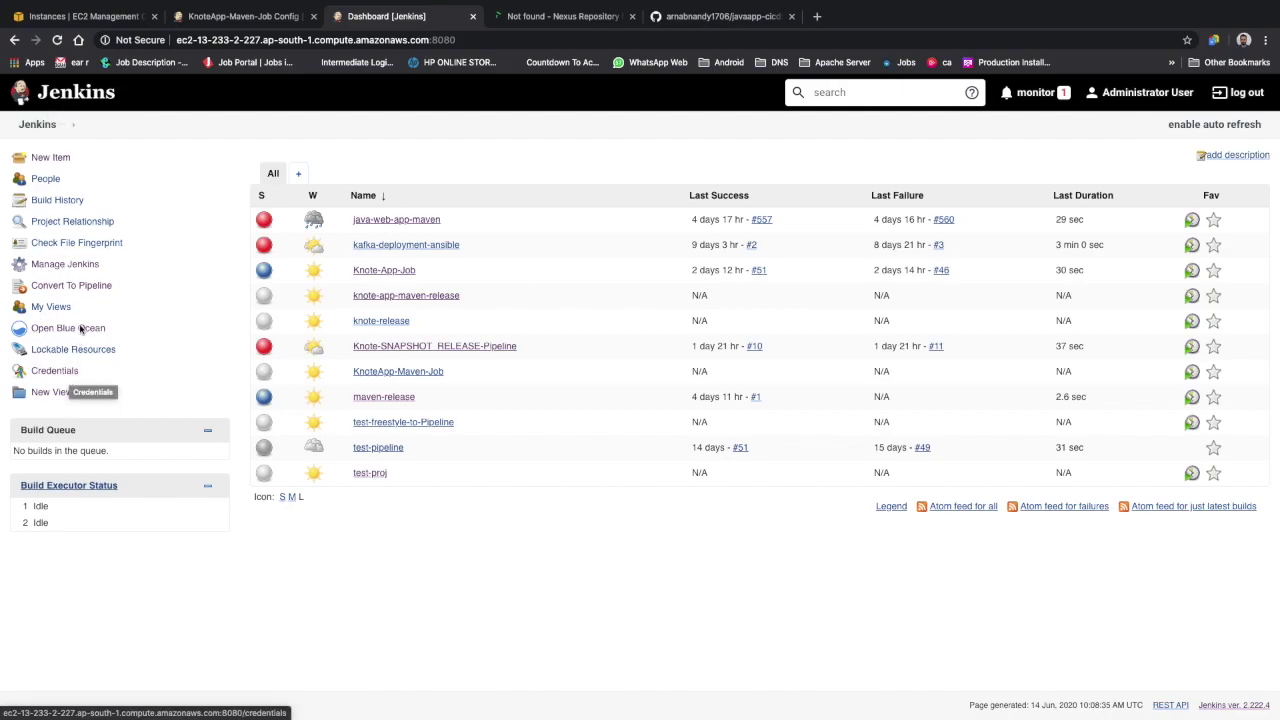
left_click(65, 266)
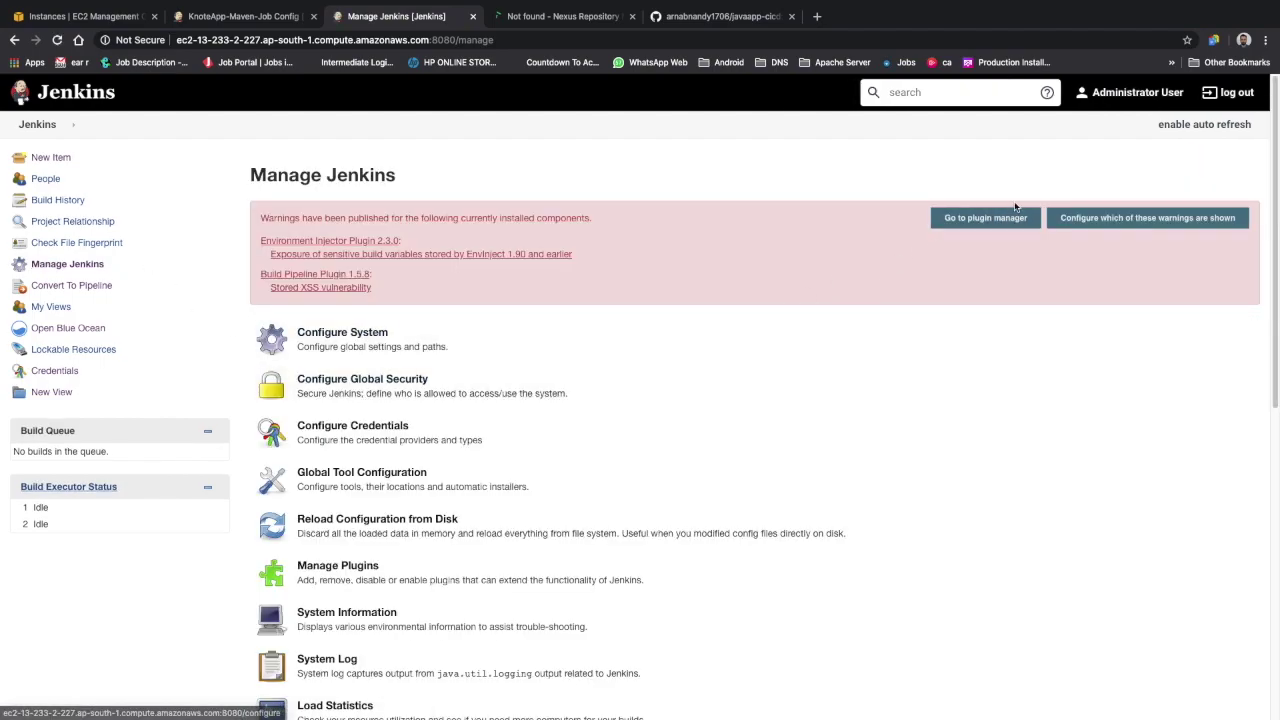
scroll(710, 450, "down", 5)
scroll(440, 650, "down", 1)
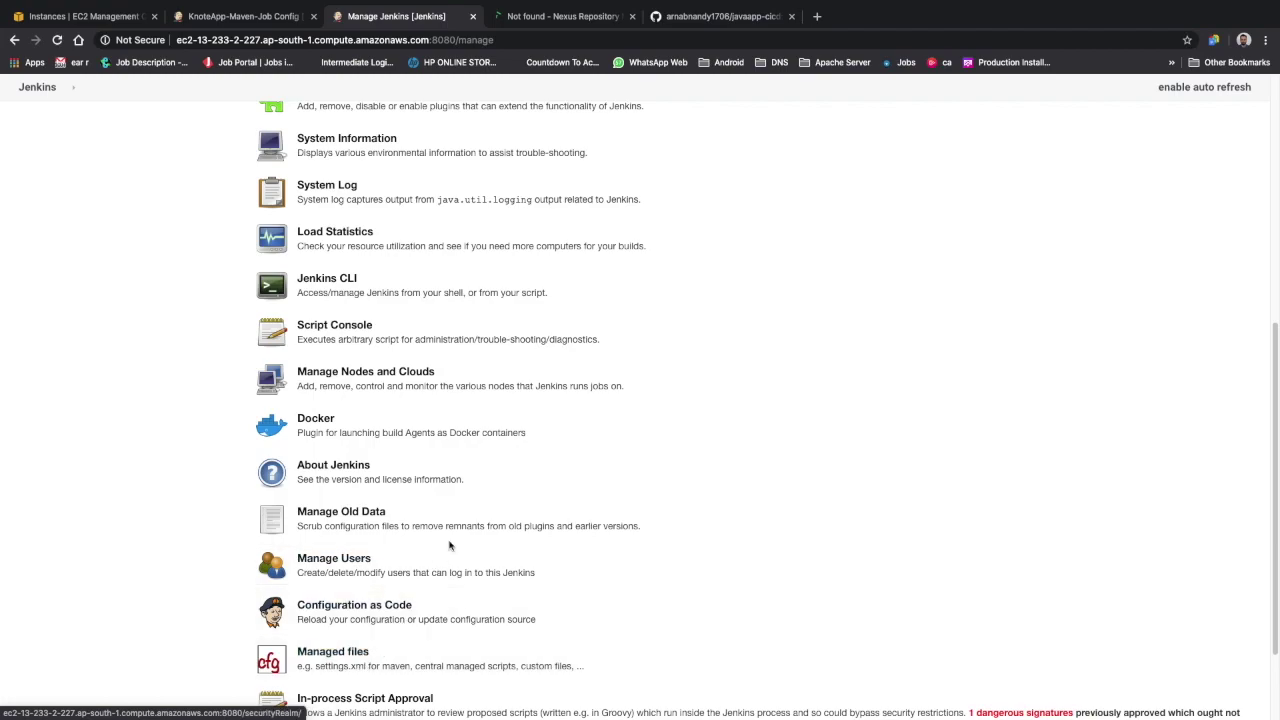
scroll(440, 570, "up", 5)
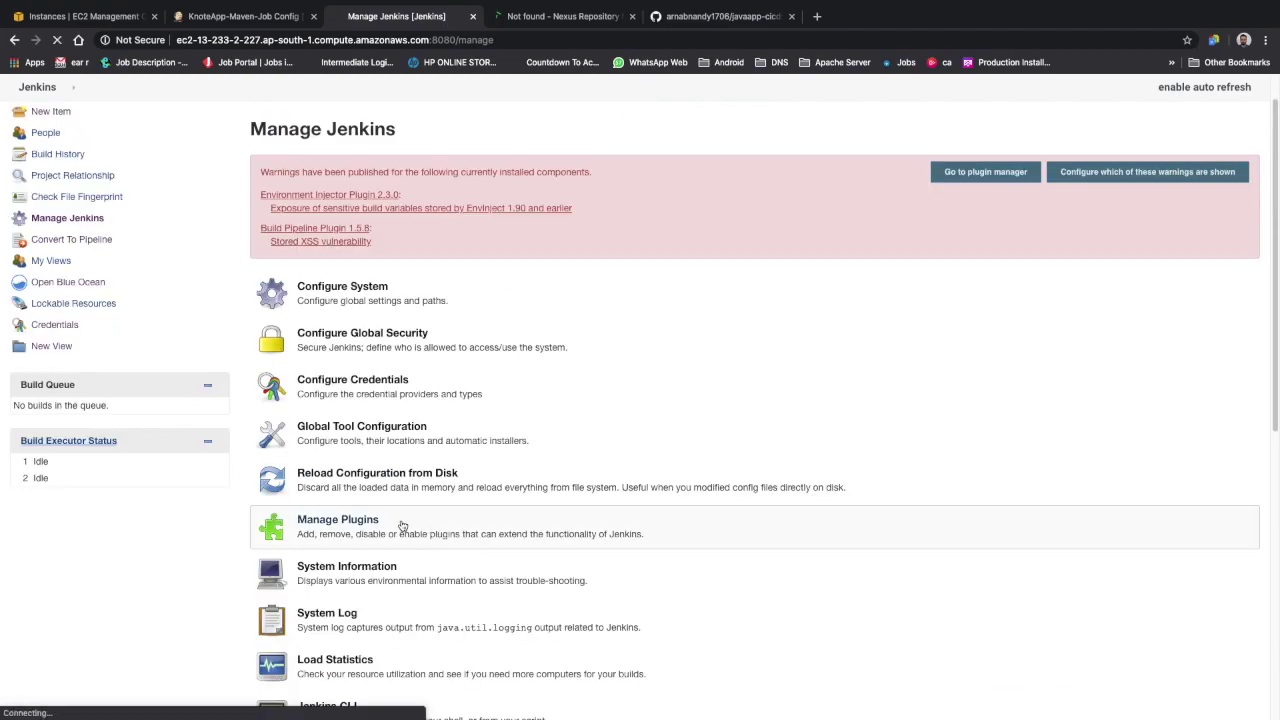
left_click(404, 528)
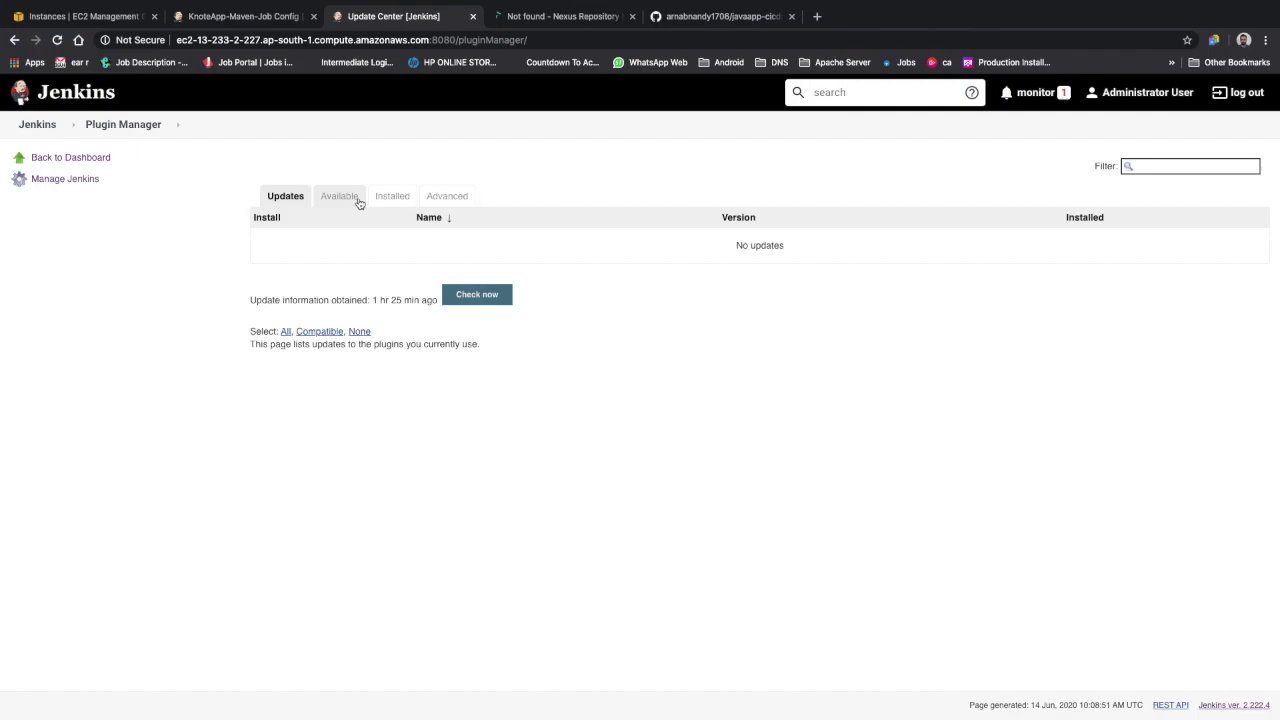
left_click(405, 199)
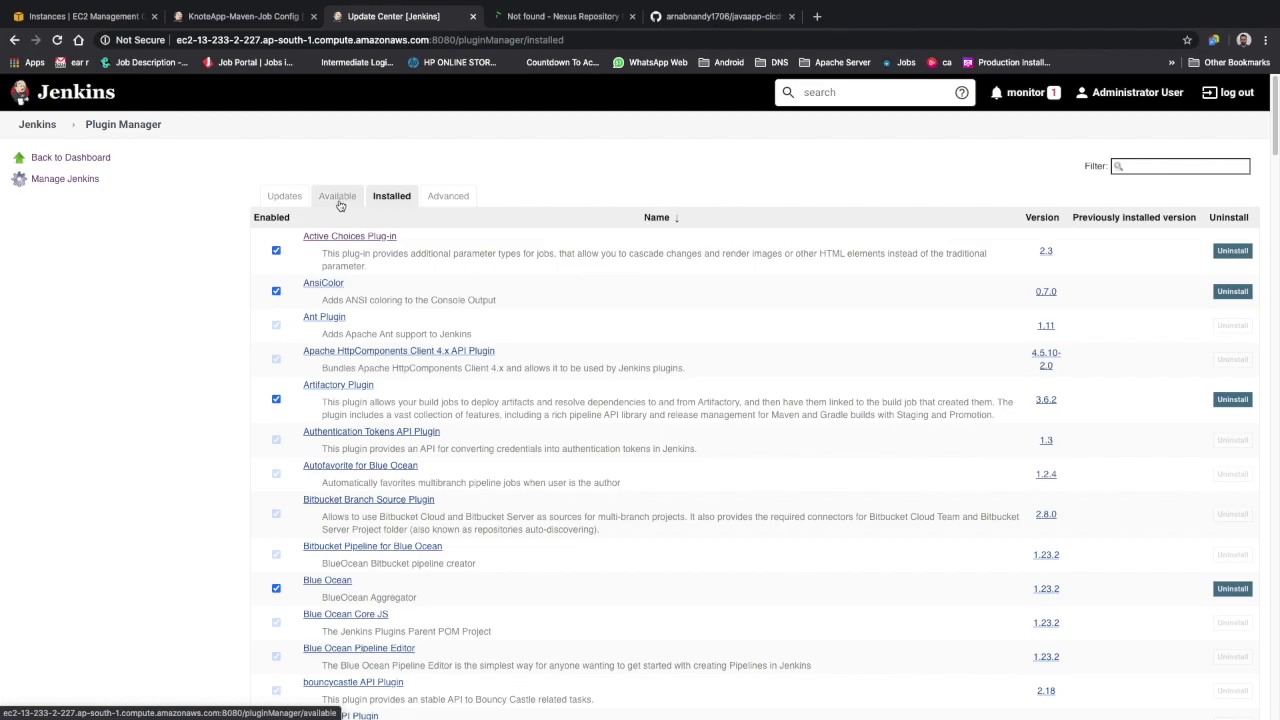
left_click(1198, 167)
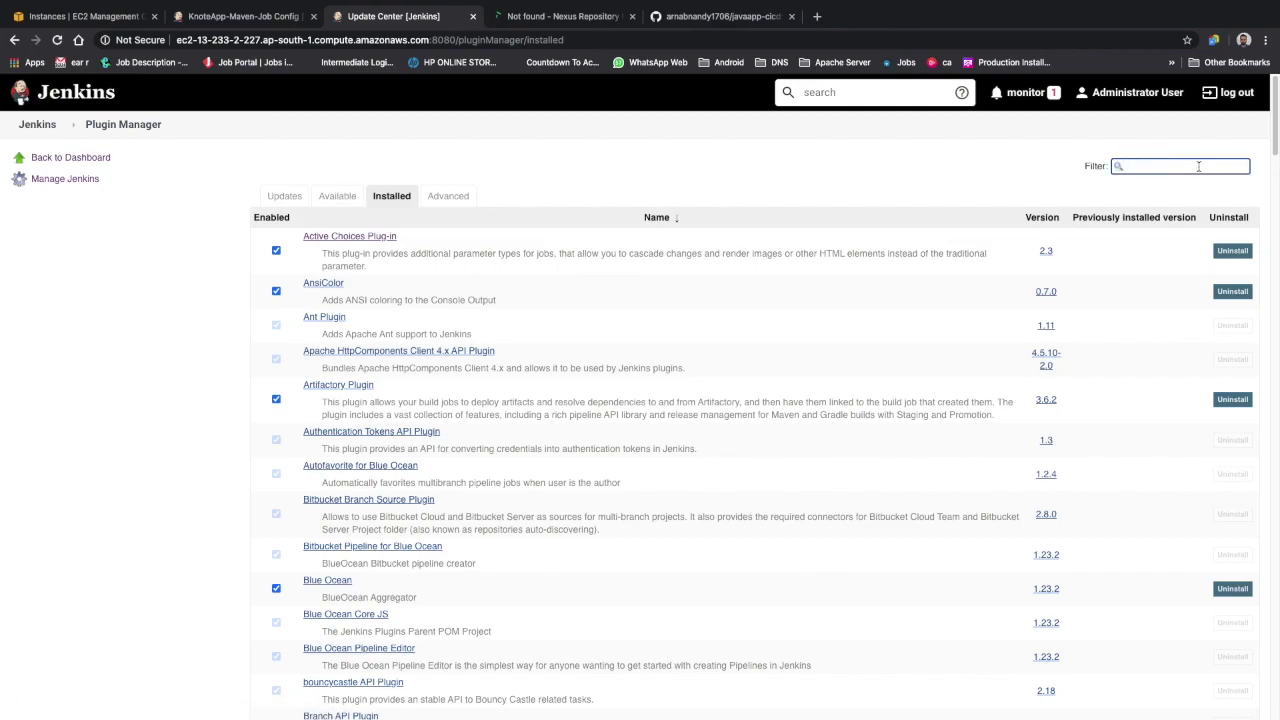
type("Config")
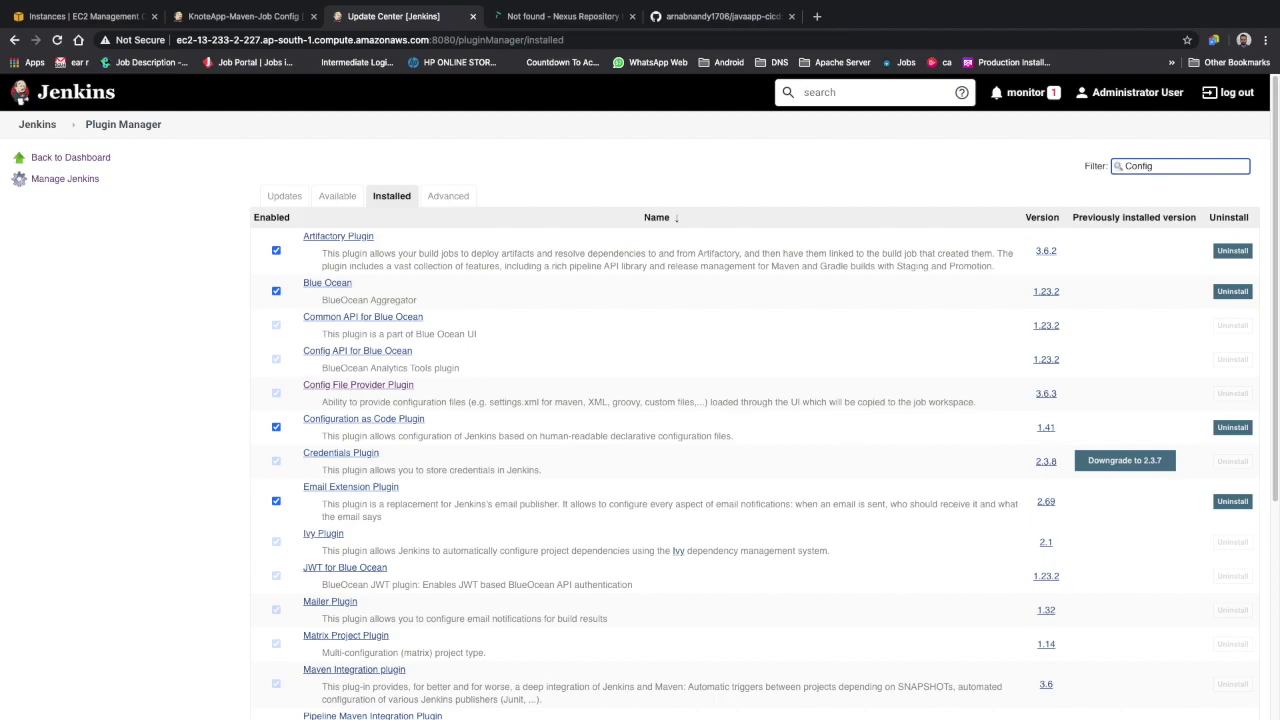
type(" file")
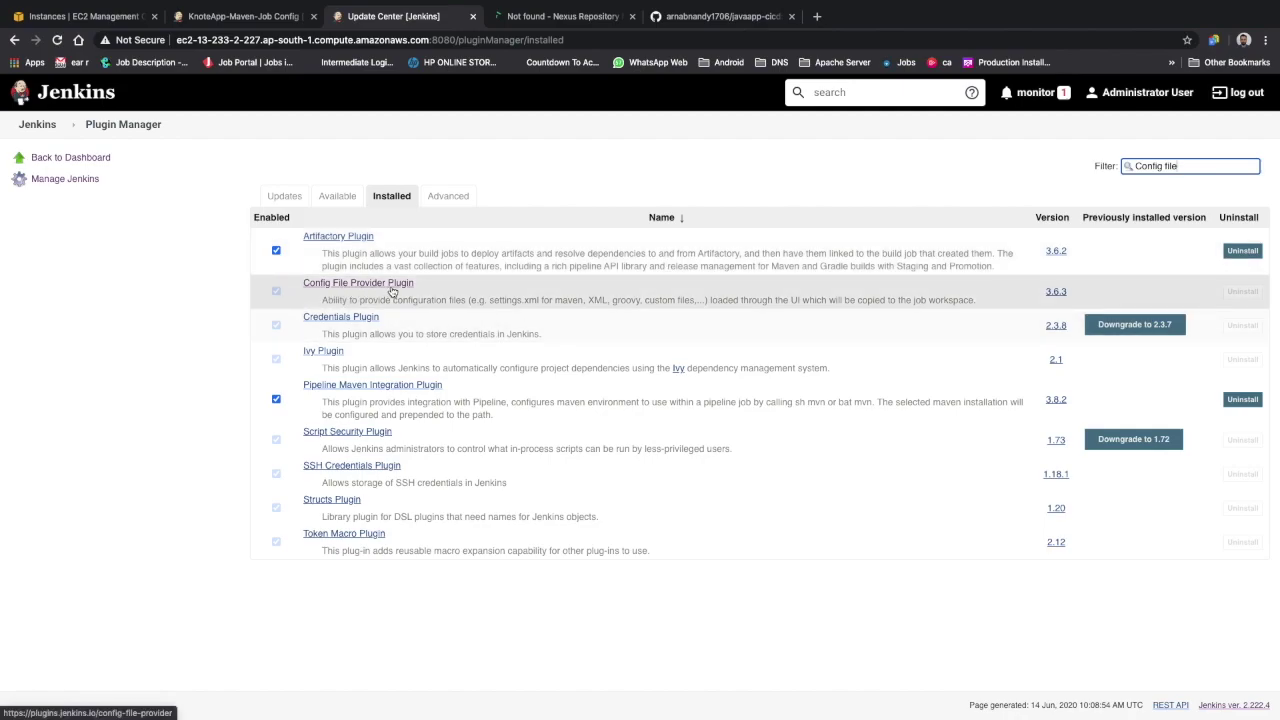
mouse_move(278, 295)
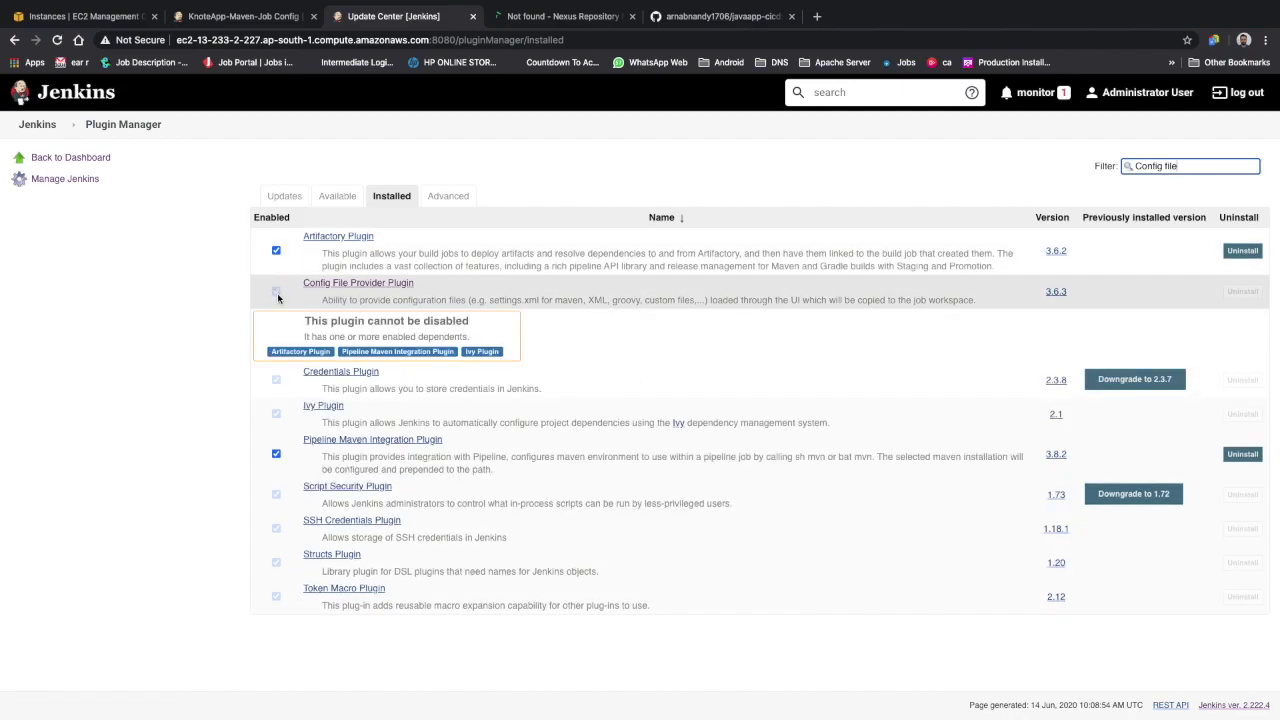
Switch to the Available plugins list and start filtering it with 'conti'
left_click(339, 197)
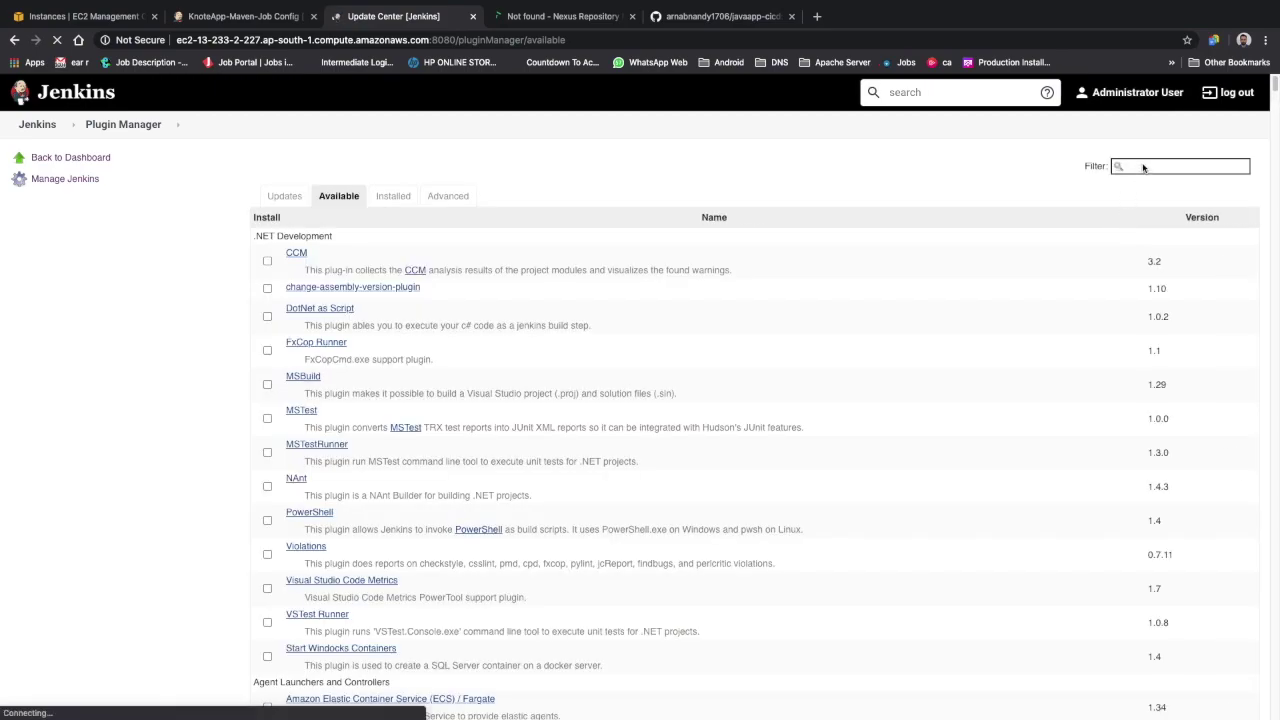
left_click(1143, 166)
type("conti")
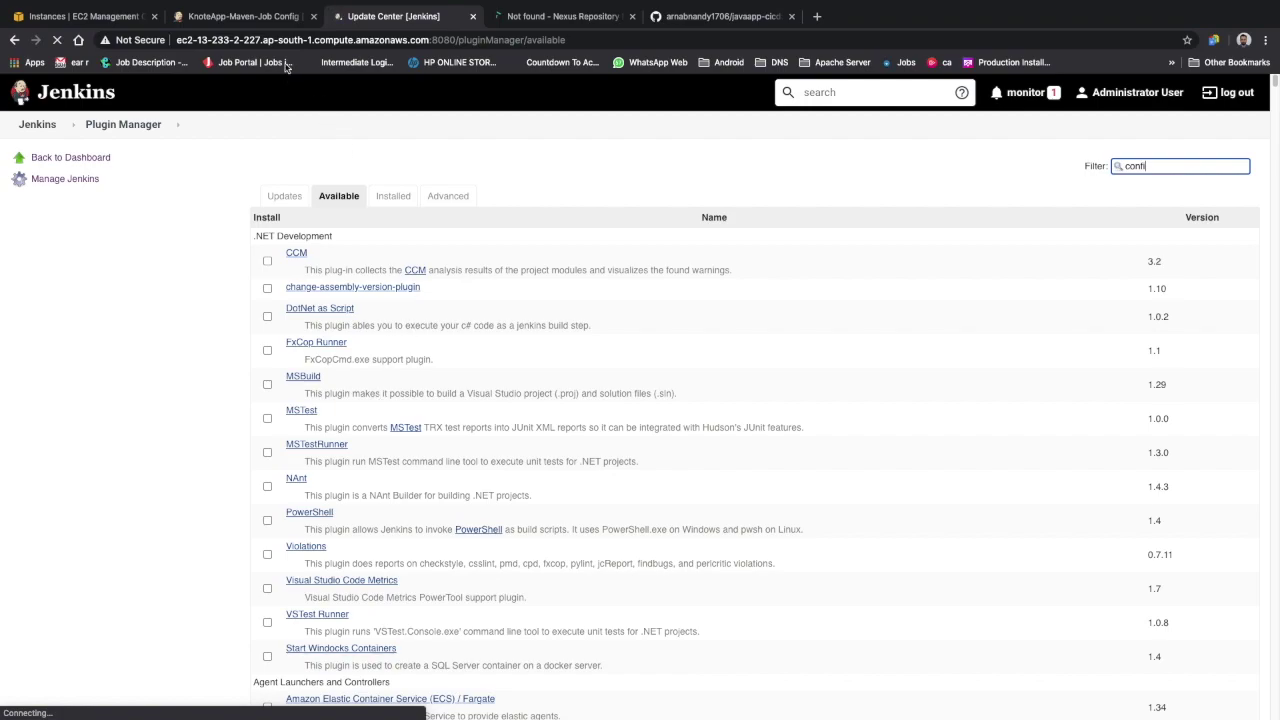
In the job configuration, choose knote-settings-maven-v2 as the managed config file
left_click(252, 16)
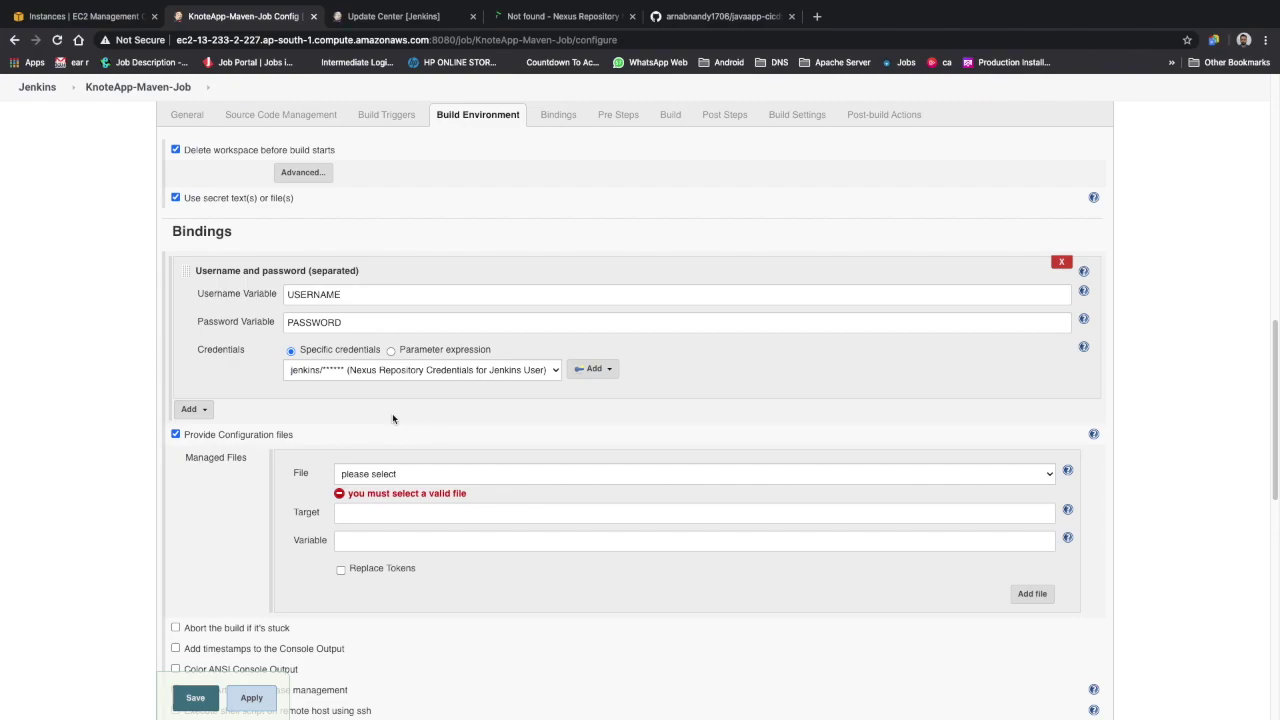
scroll(392, 418, "down", 1)
left_click(385, 449)
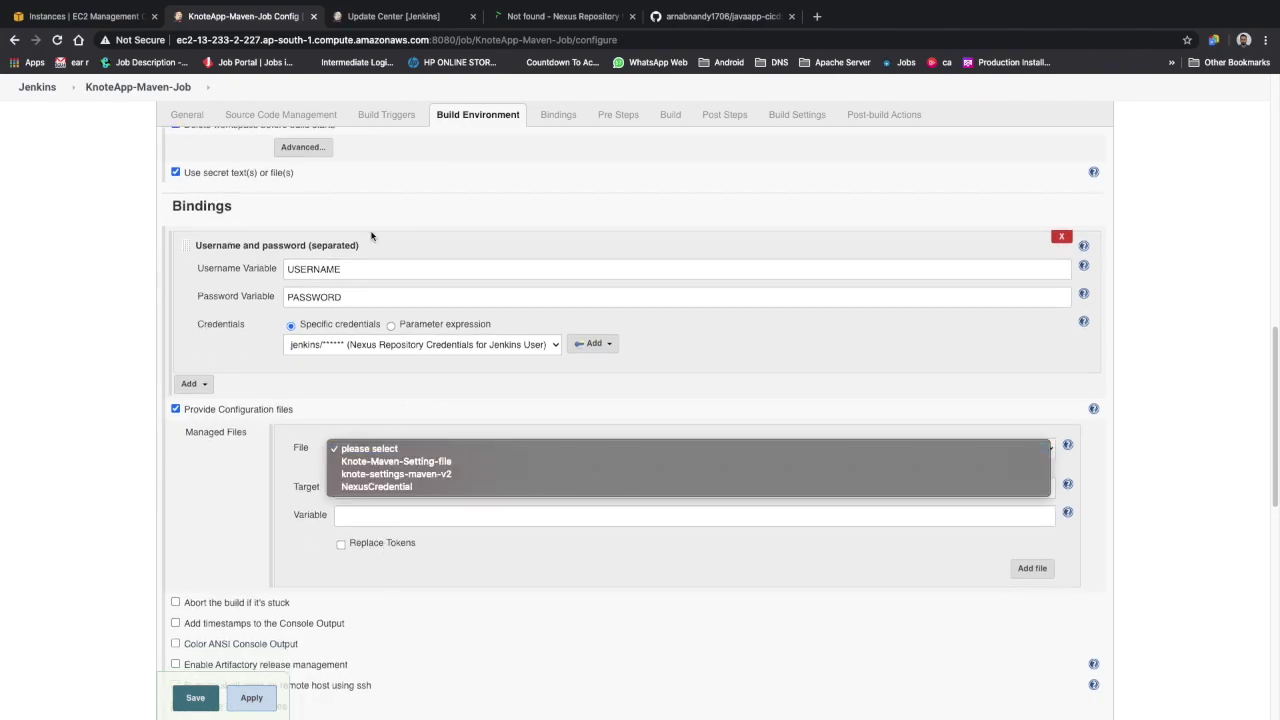
left_click(392, 475)
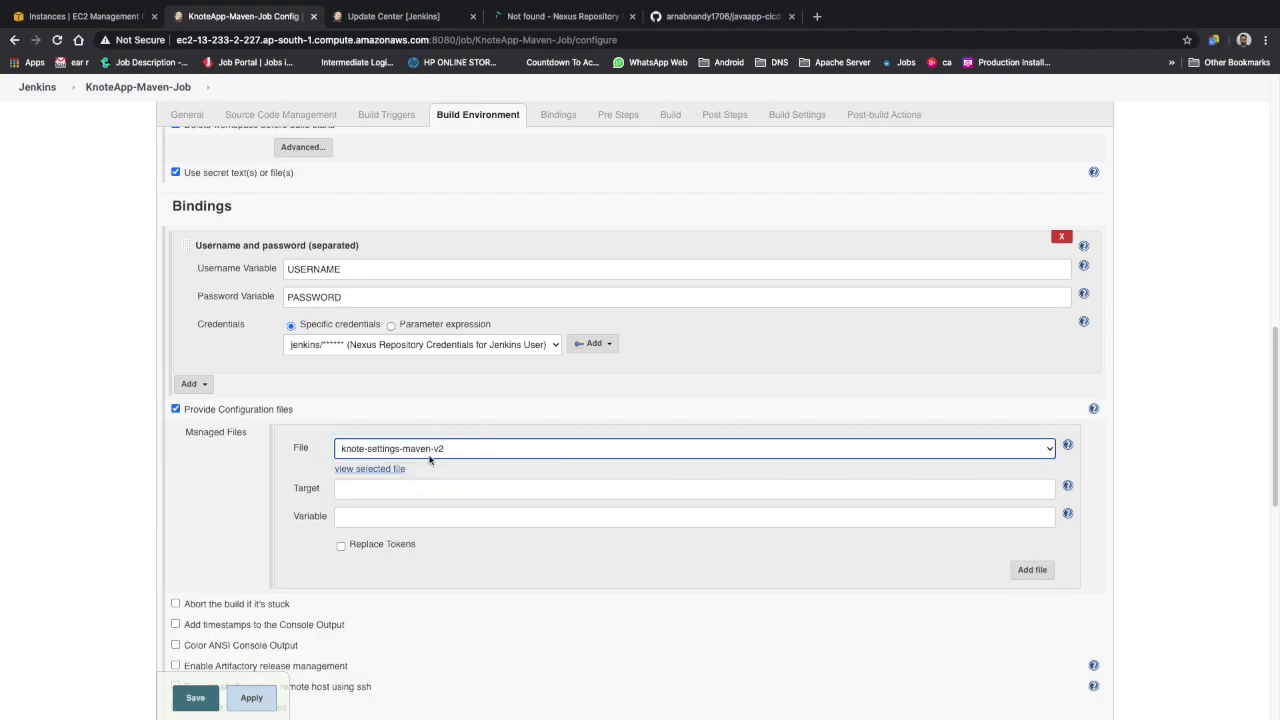
left_click(400, 18)
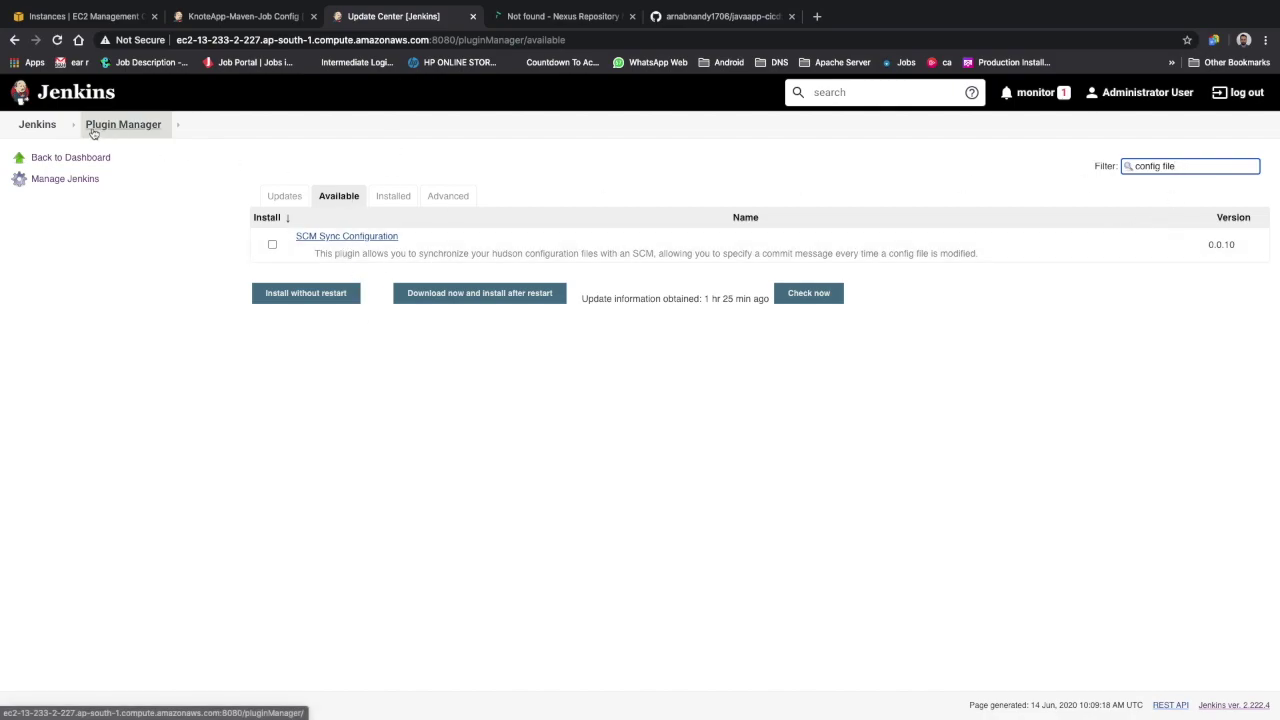
Open the Managed files page from Manage Jenkins
left_click(52, 128)
left_click(63, 264)
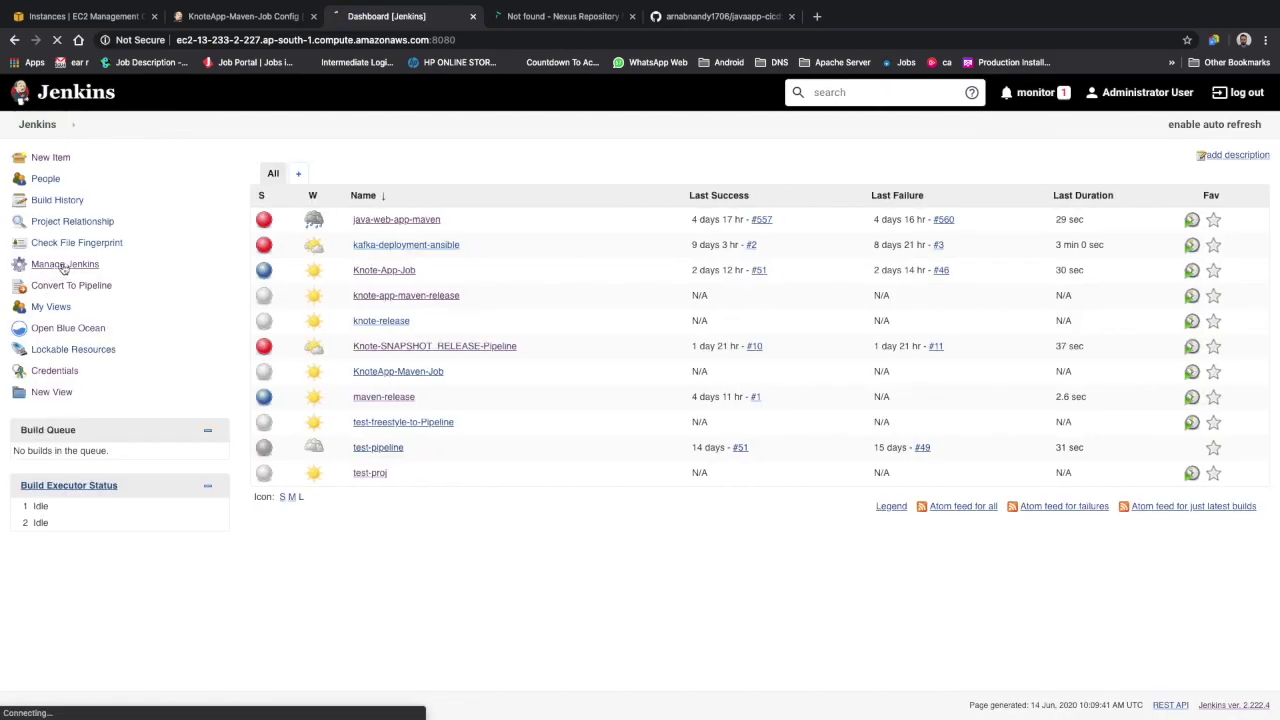
scroll(350, 490, "down", 6)
left_click(357, 531)
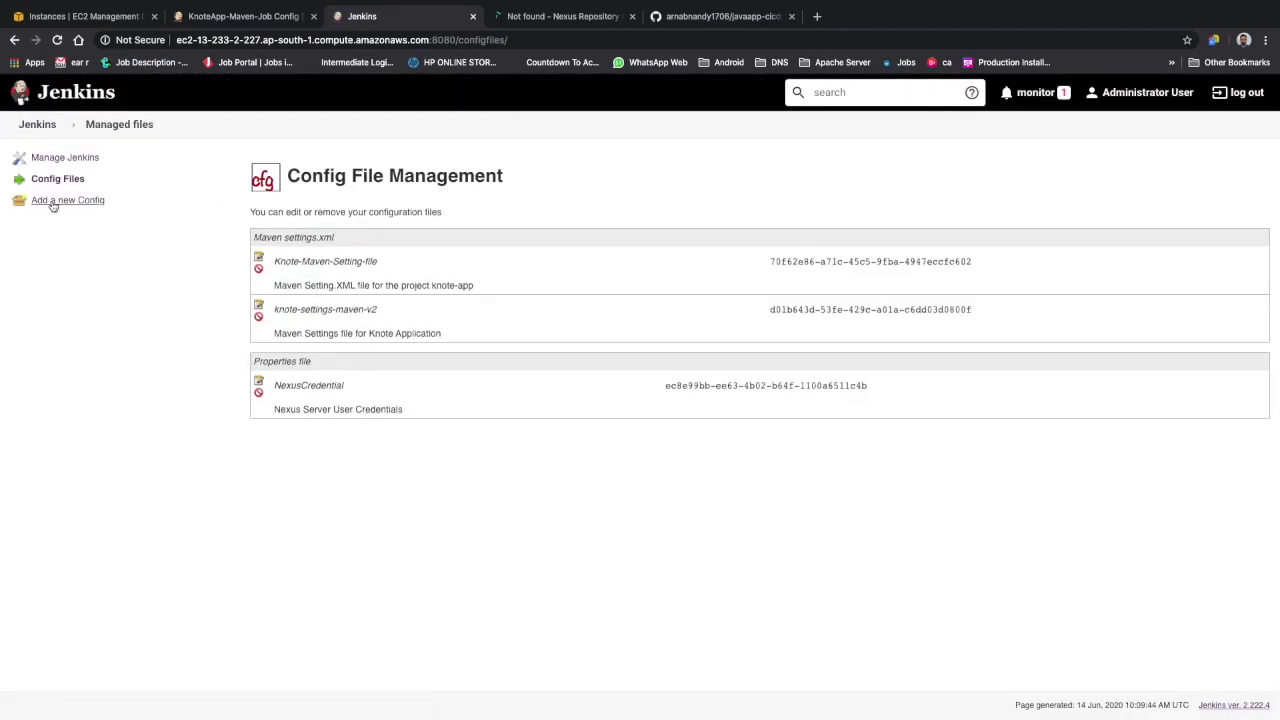
Try a new Global Maven settings.xml config, review its default XML, and return unsaved
left_click(55, 204)
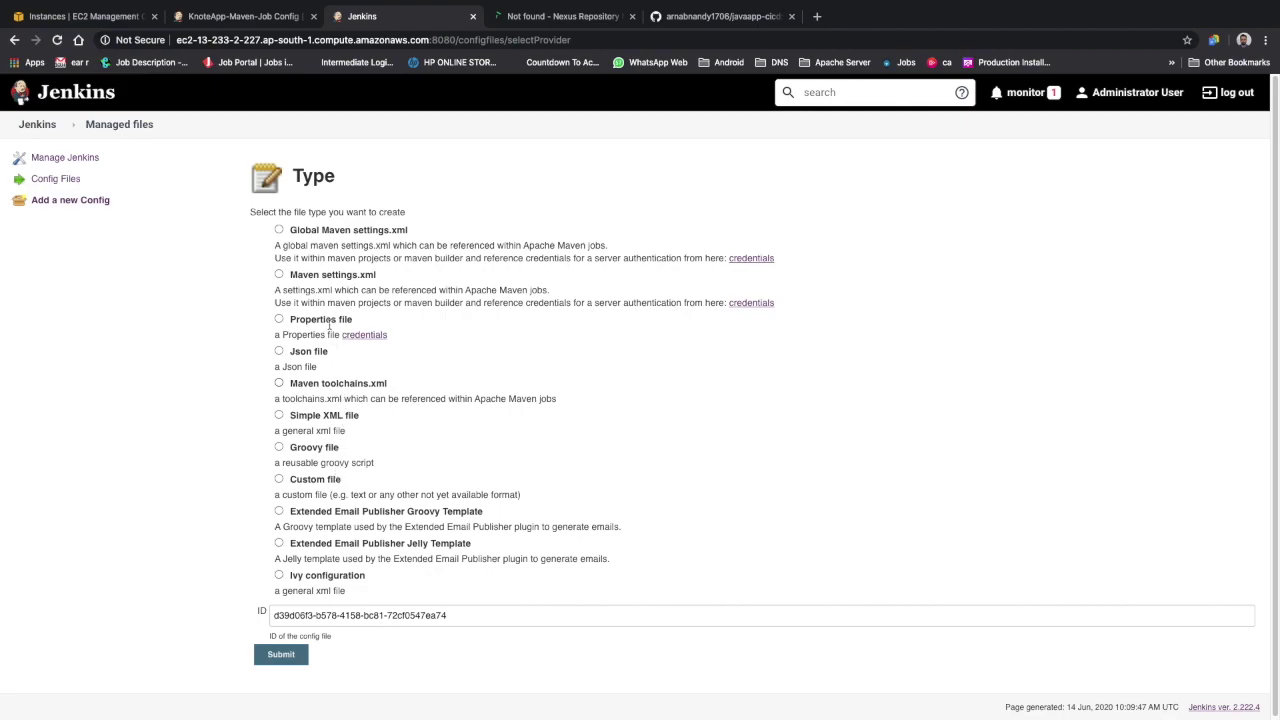
left_click(324, 280)
left_click(343, 232)
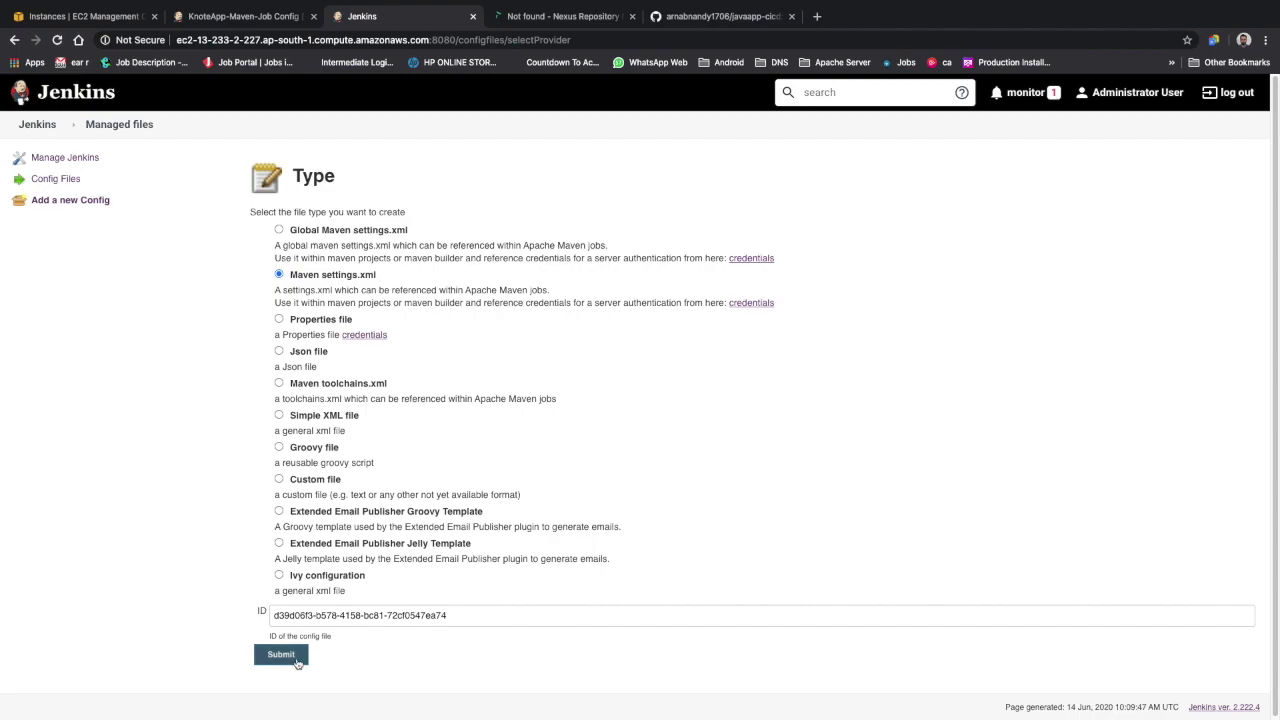
left_click(296, 663)
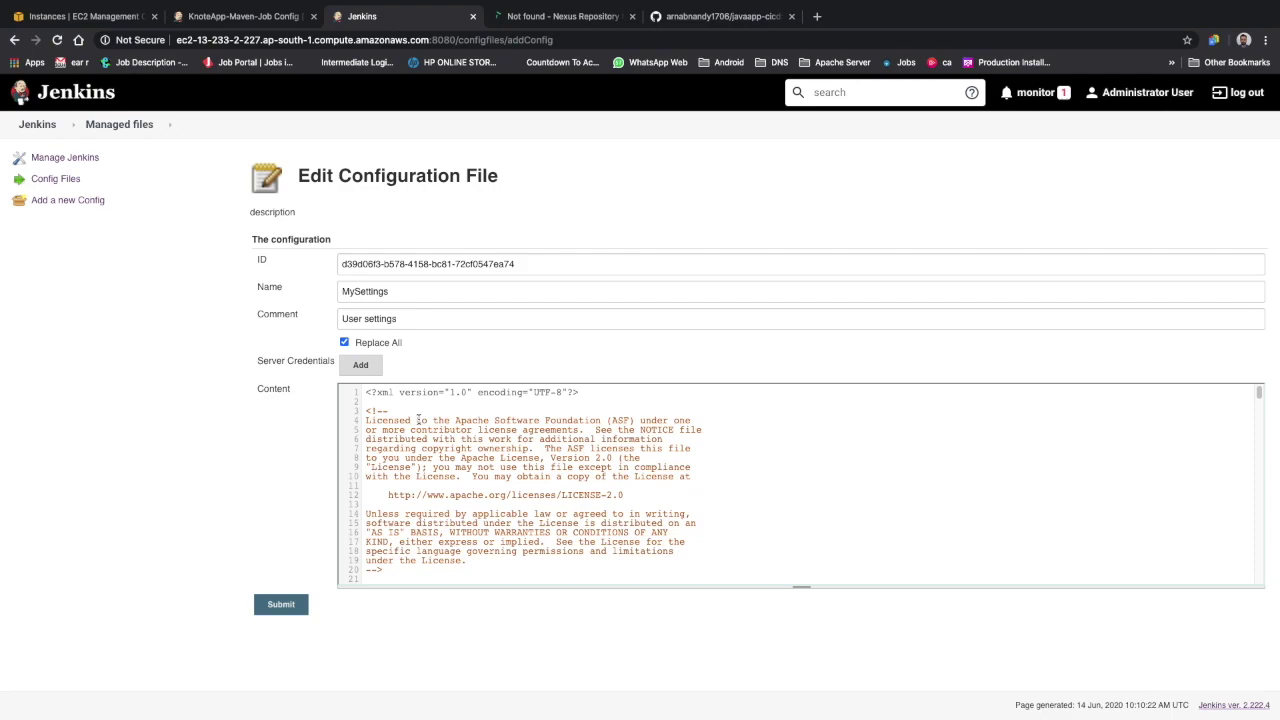
left_click_drag(366, 392, 771, 616)
left_click(67, 183)
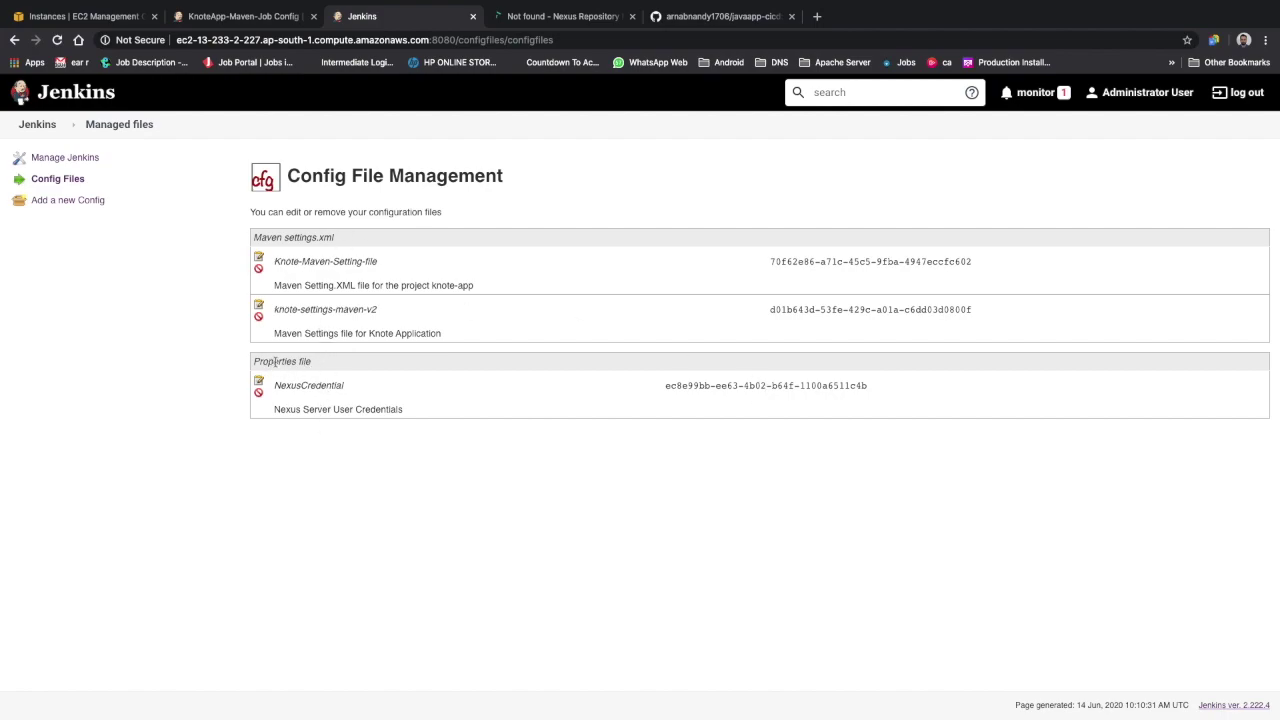
Open the knote-settings-maven-v2 Maven settings file for editing
left_click_drag(253, 361, 365, 360)
left_click(274, 312)
left_click_drag(274, 312, 438, 317)
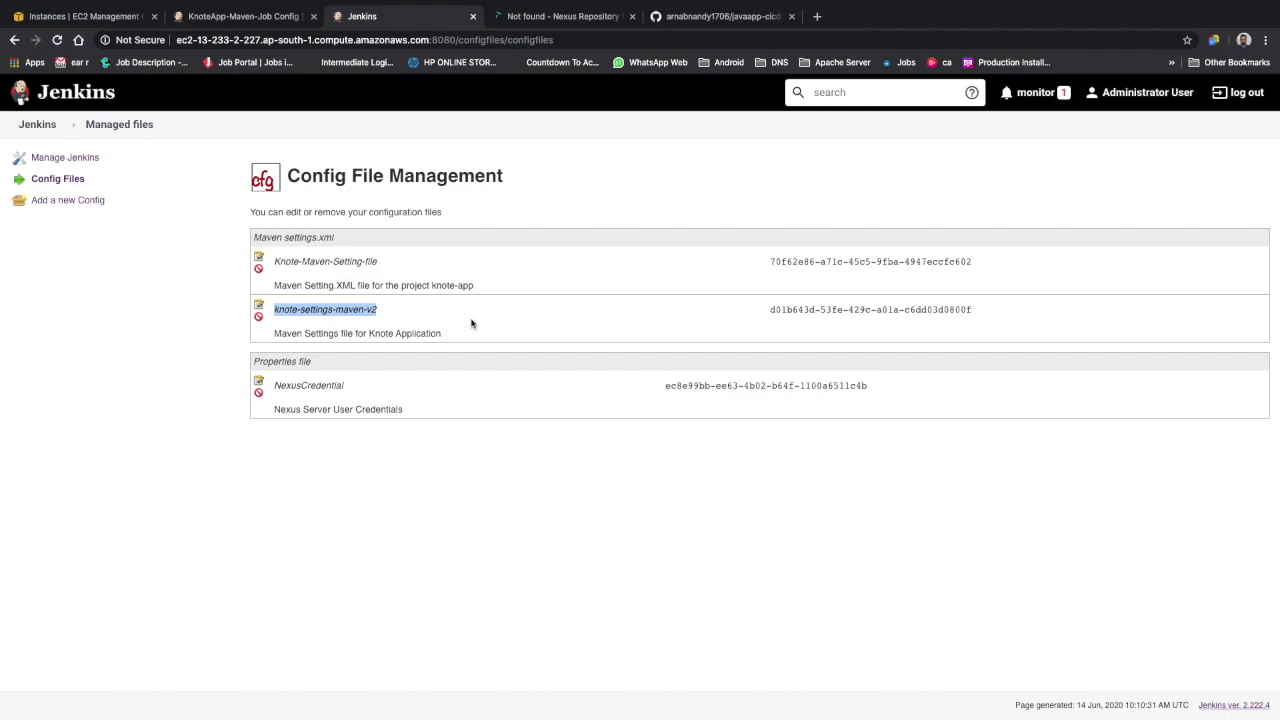
left_click(258, 306)
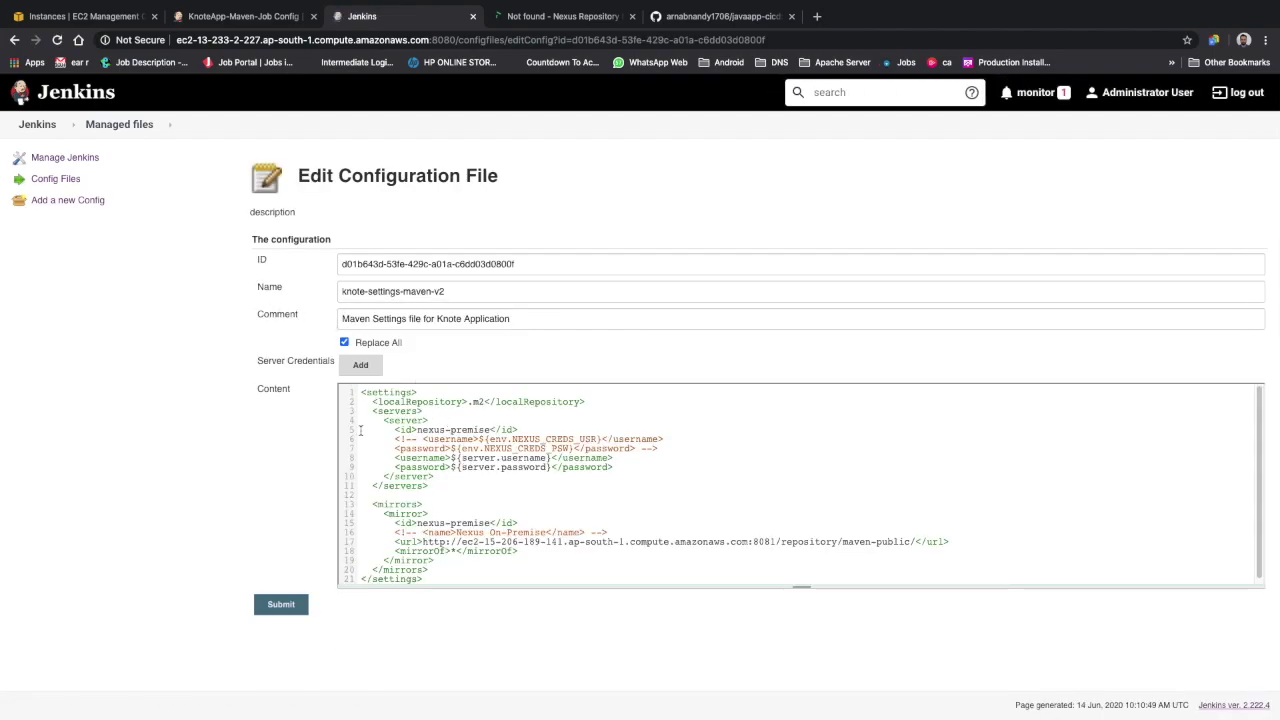
Review the settings XML: localRepository, server nexus-premise with ${server.username}, and the nexus-premise mirror
left_click_drag(364, 392, 534, 607)
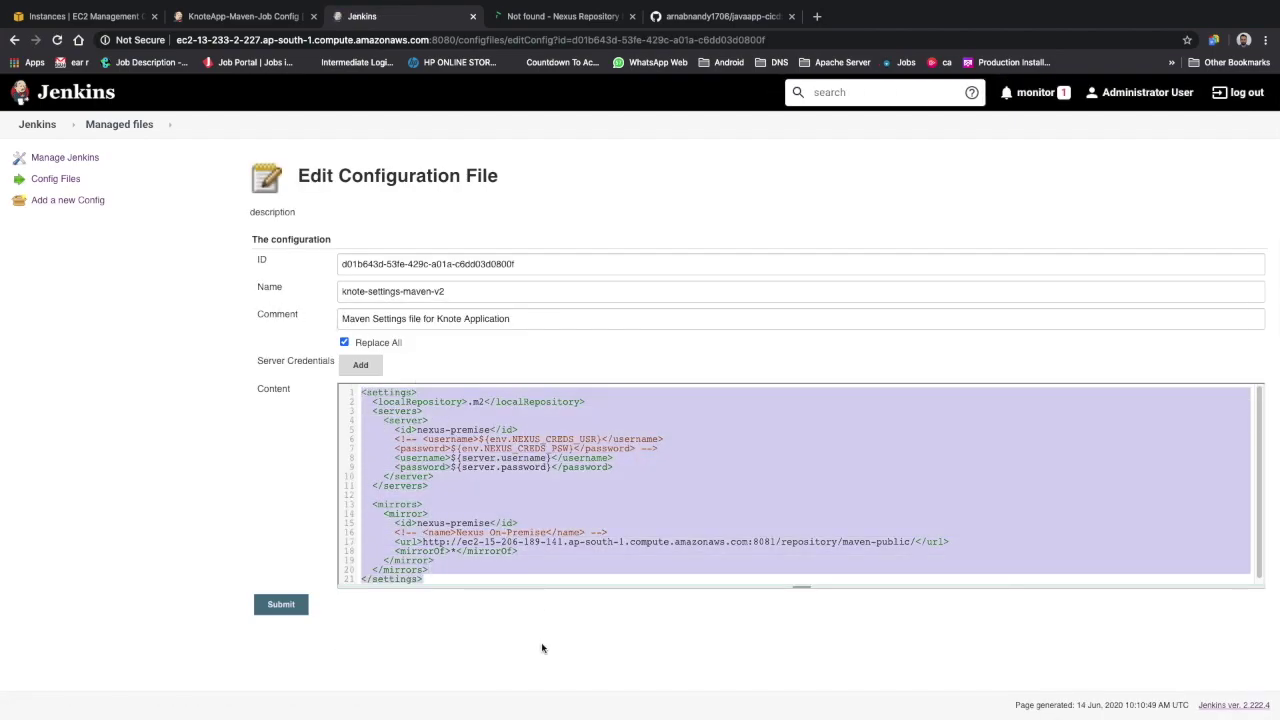
left_click_drag(372, 401, 633, 401)
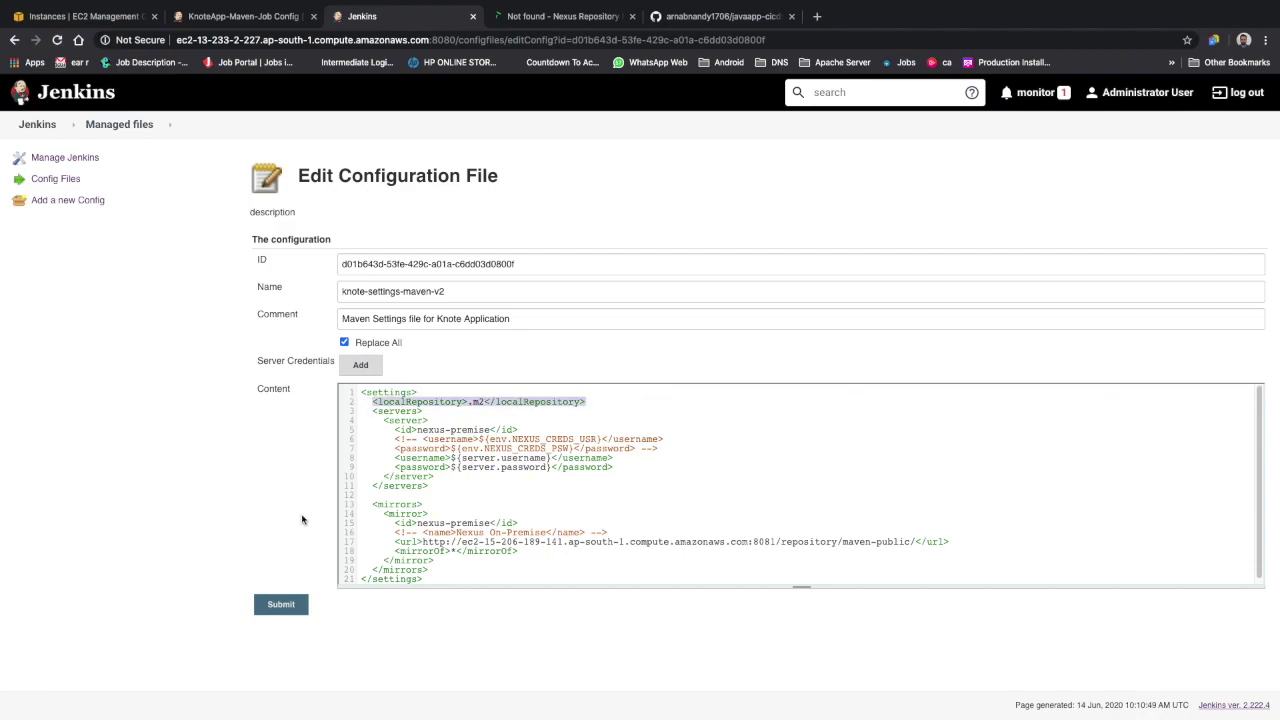
left_click_drag(416, 430, 490, 430)
left_click(397, 458)
left_click_drag(425, 458, 347, 455)
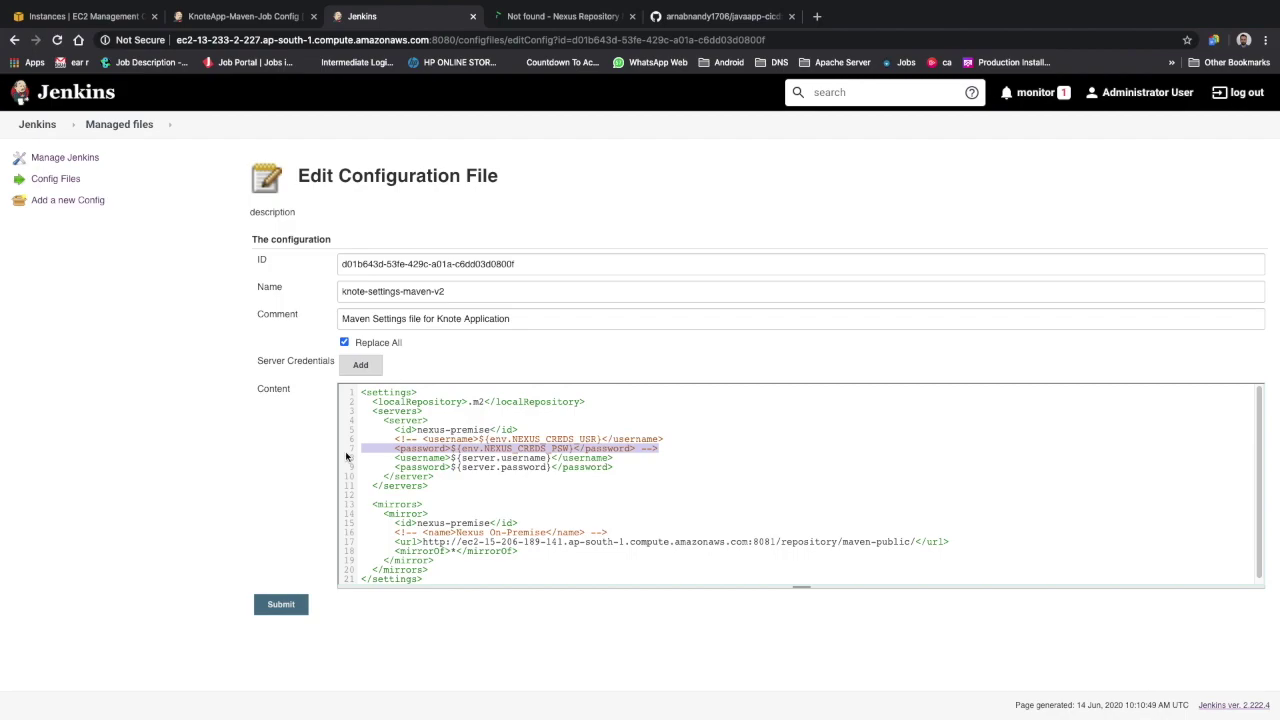
left_click_drag(452, 457, 553, 458)
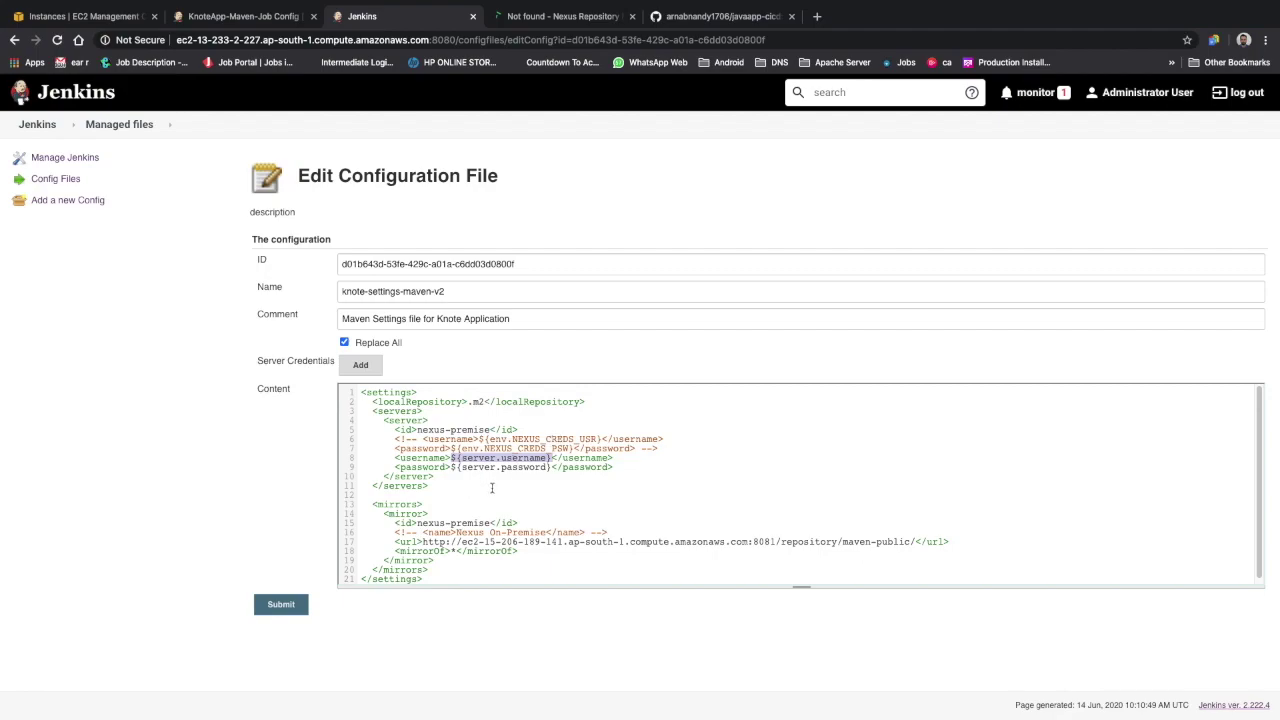
scroll(494, 487, "down", 1)
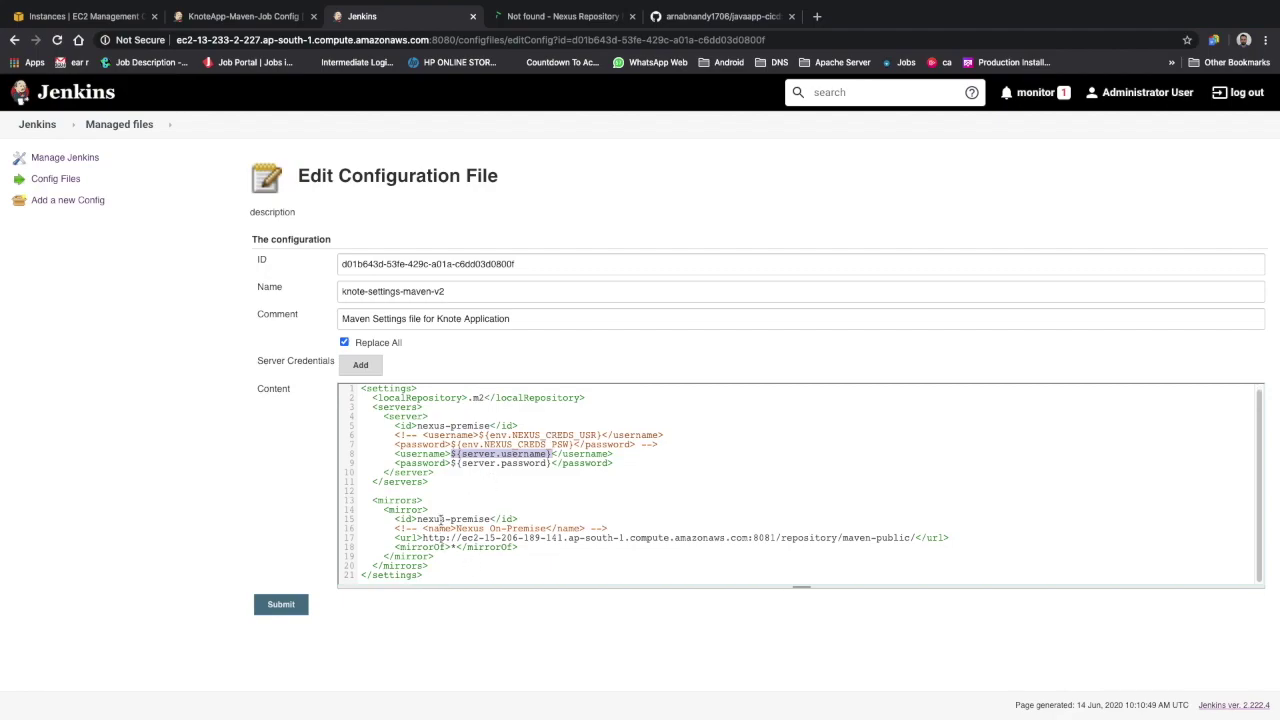
left_click_drag(418, 519, 915, 538)
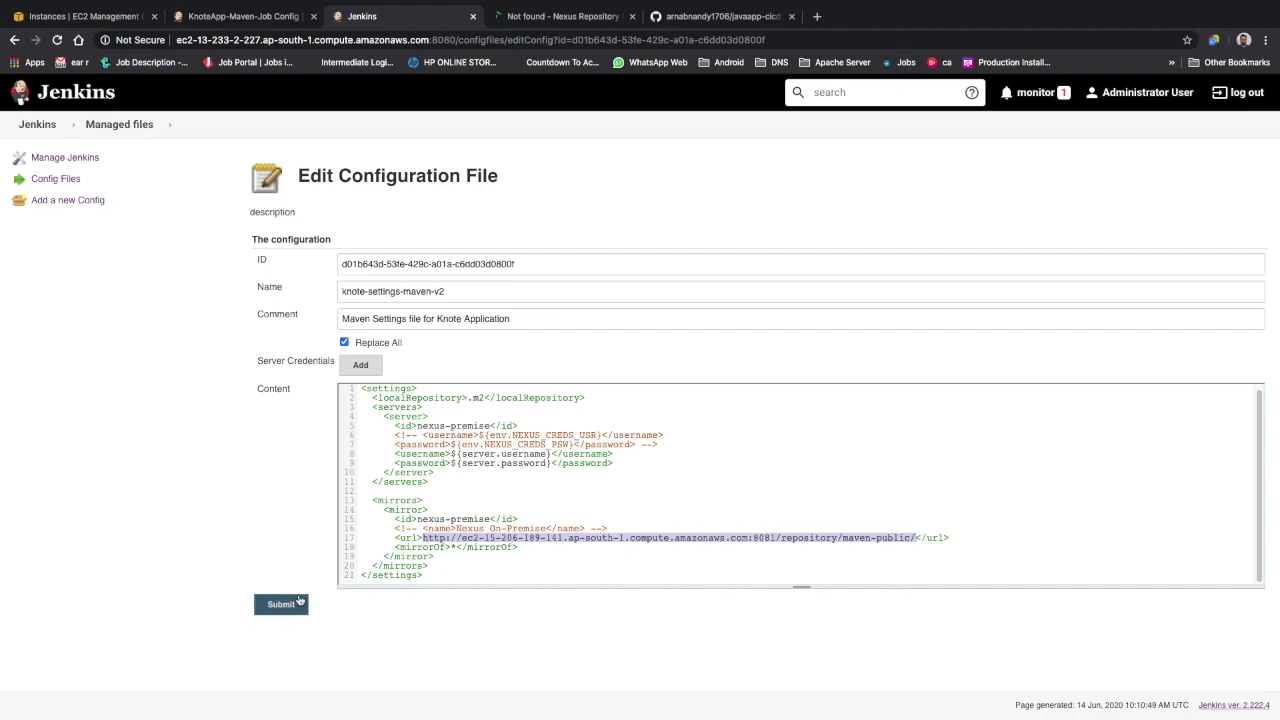
In the job configuration, keep knote-settings-maven-v2 as the provided file with target settings.xml
left_click(48, 126)
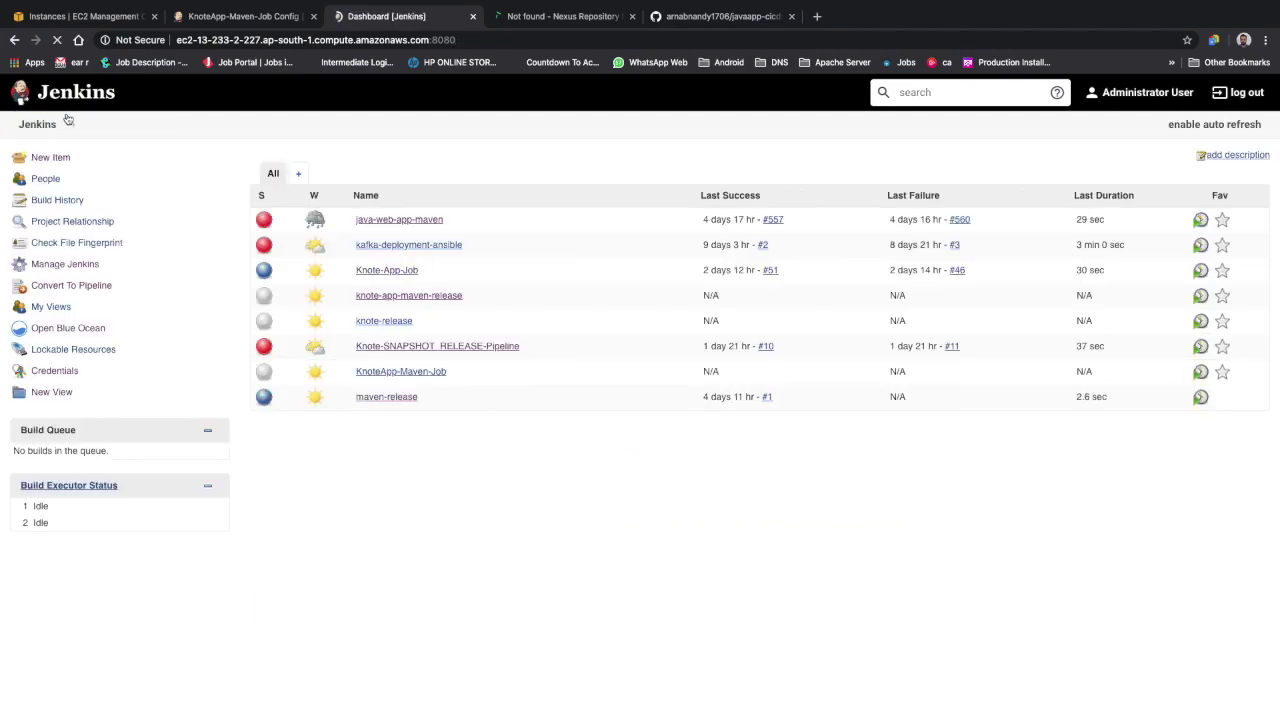
left_click(240, 16)
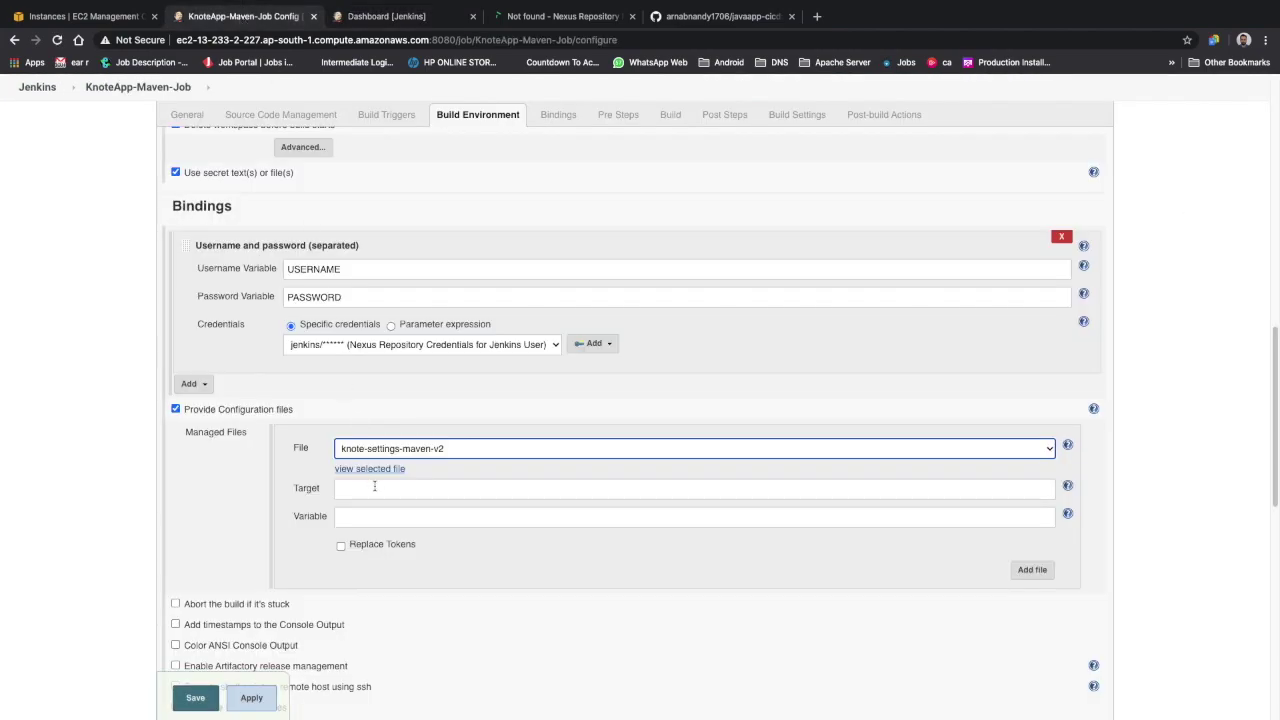
left_click(420, 452)
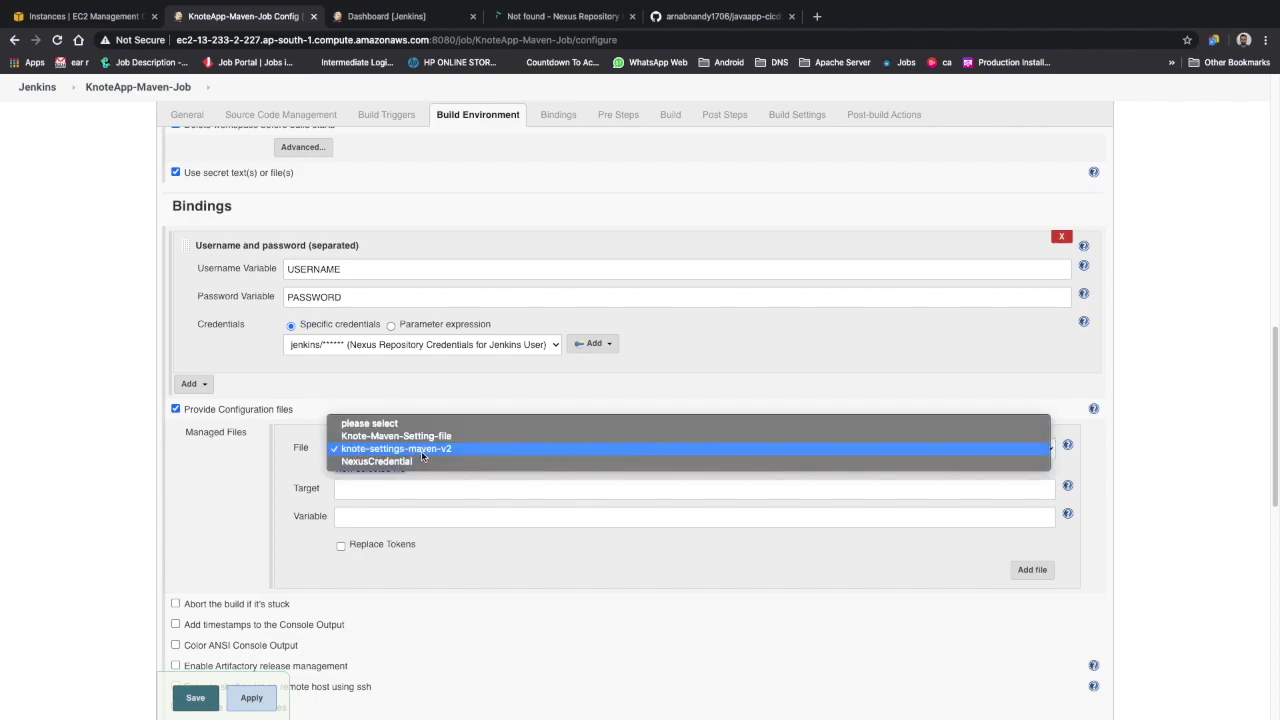
left_click(421, 451)
left_click(381, 491)
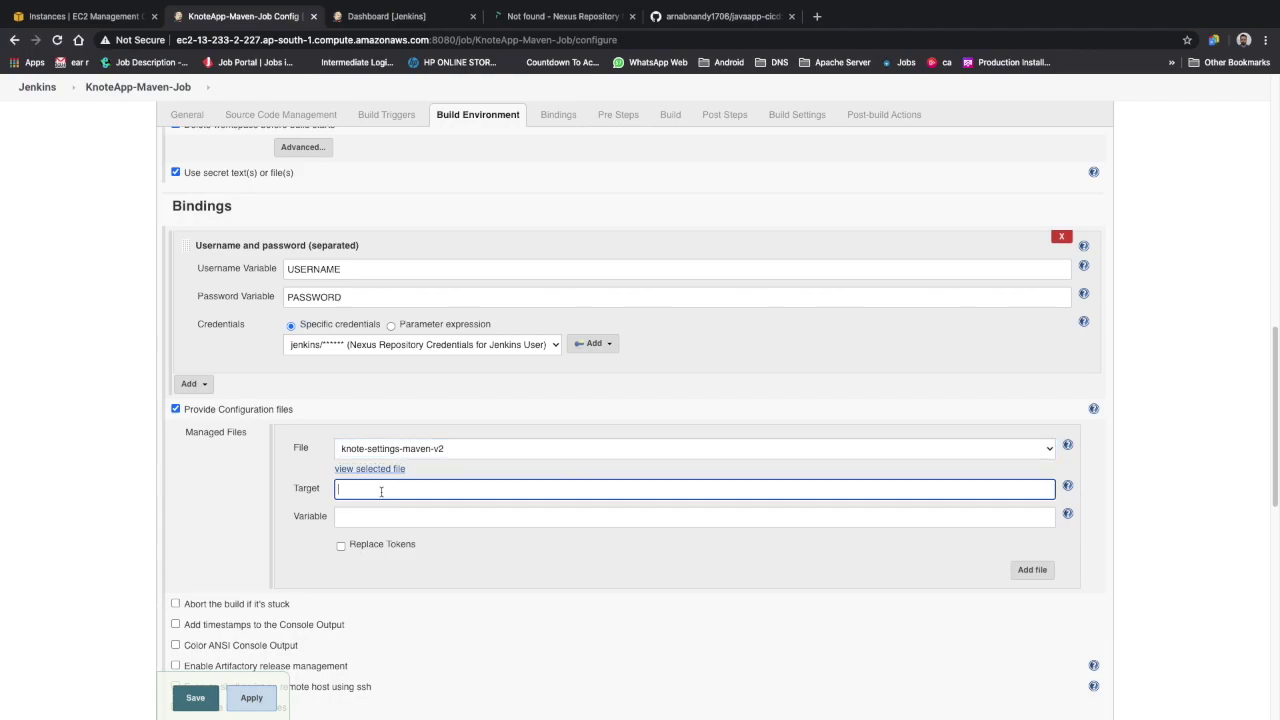
type("settings.xml")
left_click(700, 16)
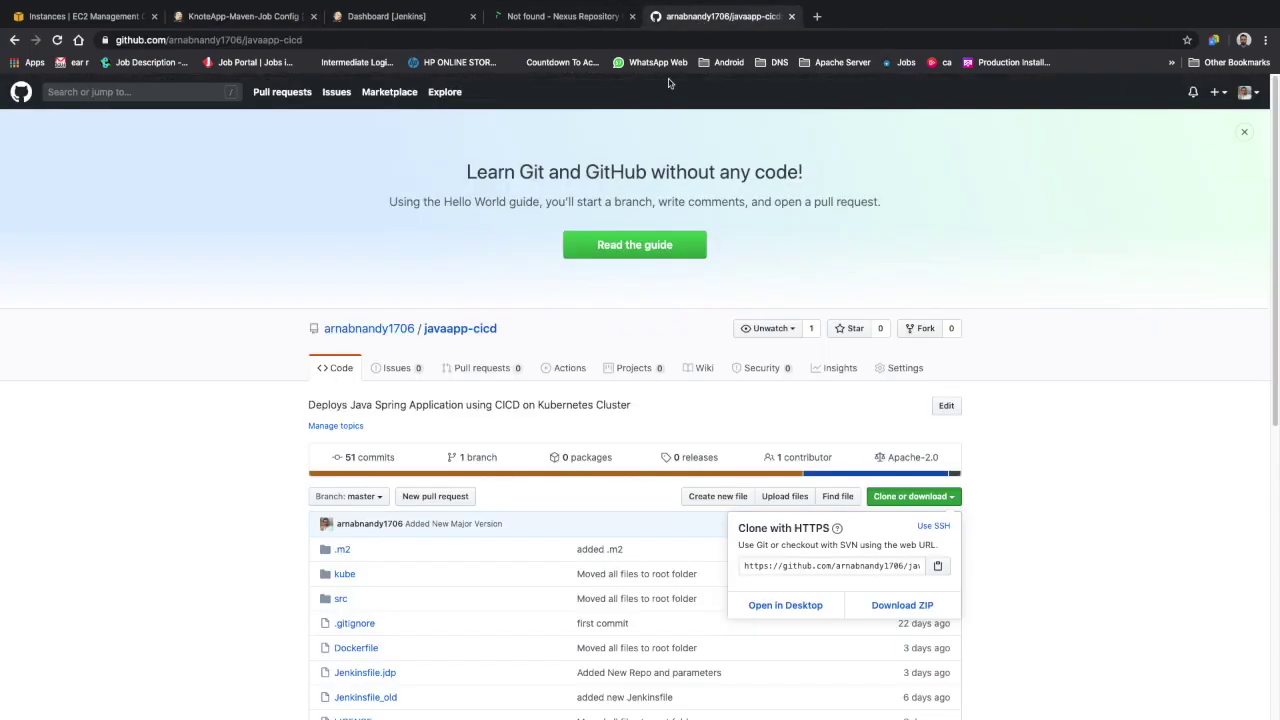
scroll(380, 605, "down", 2)
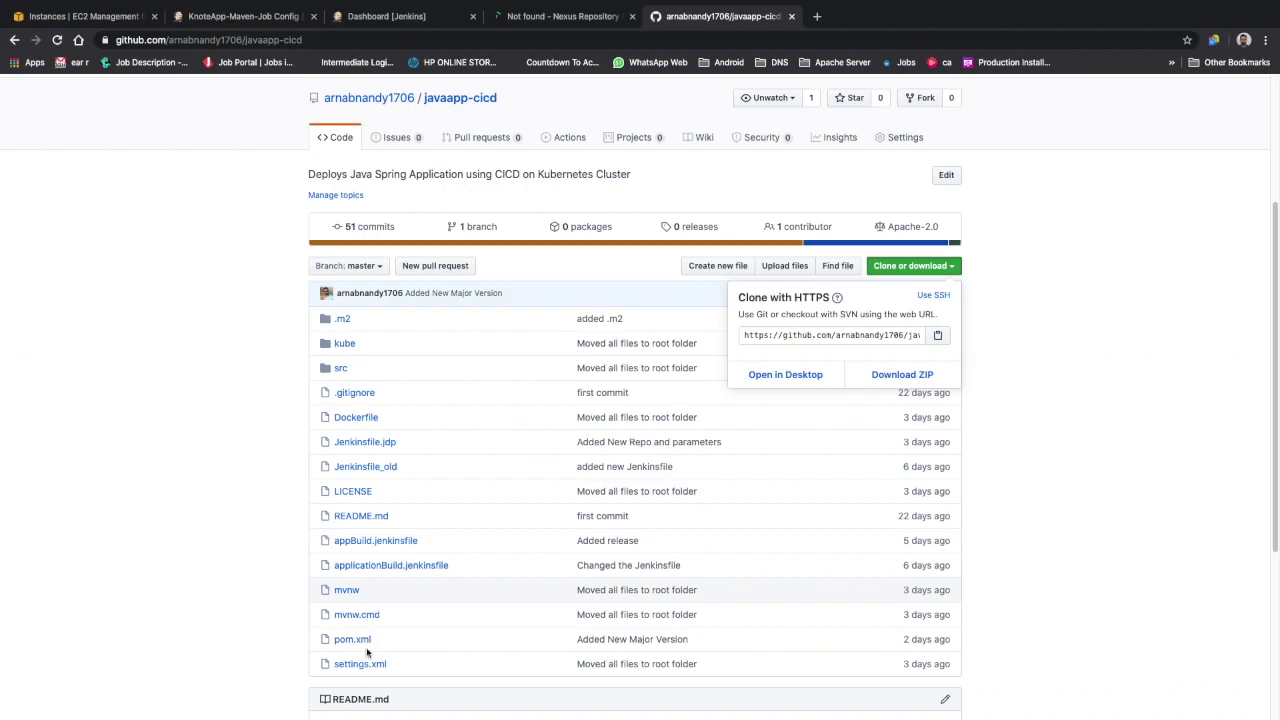
left_click(252, 22)
left_click(386, 517)
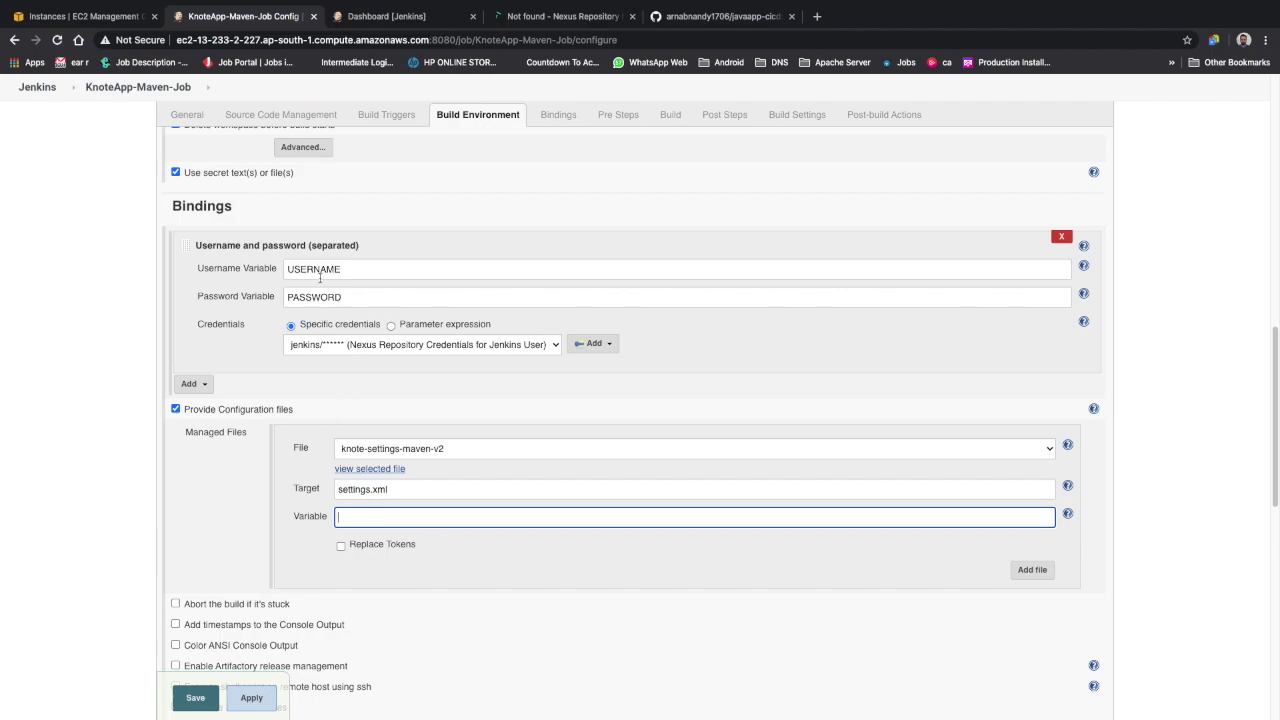
Highlight the USERNAME and PASSWORD binding variable names for review
left_click_drag(346, 268, 275, 265)
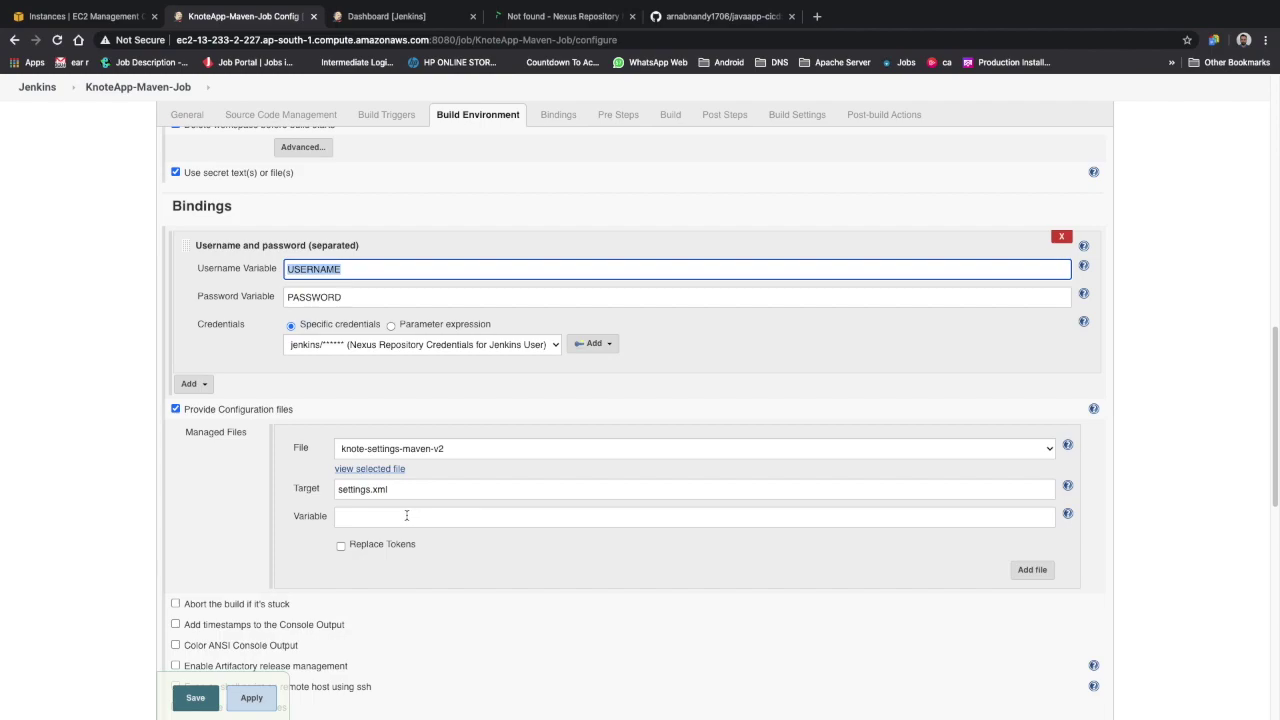
double_click(326, 297)
double_click(322, 271)
double_click(326, 297)
scroll(387, 551, "down", 5)
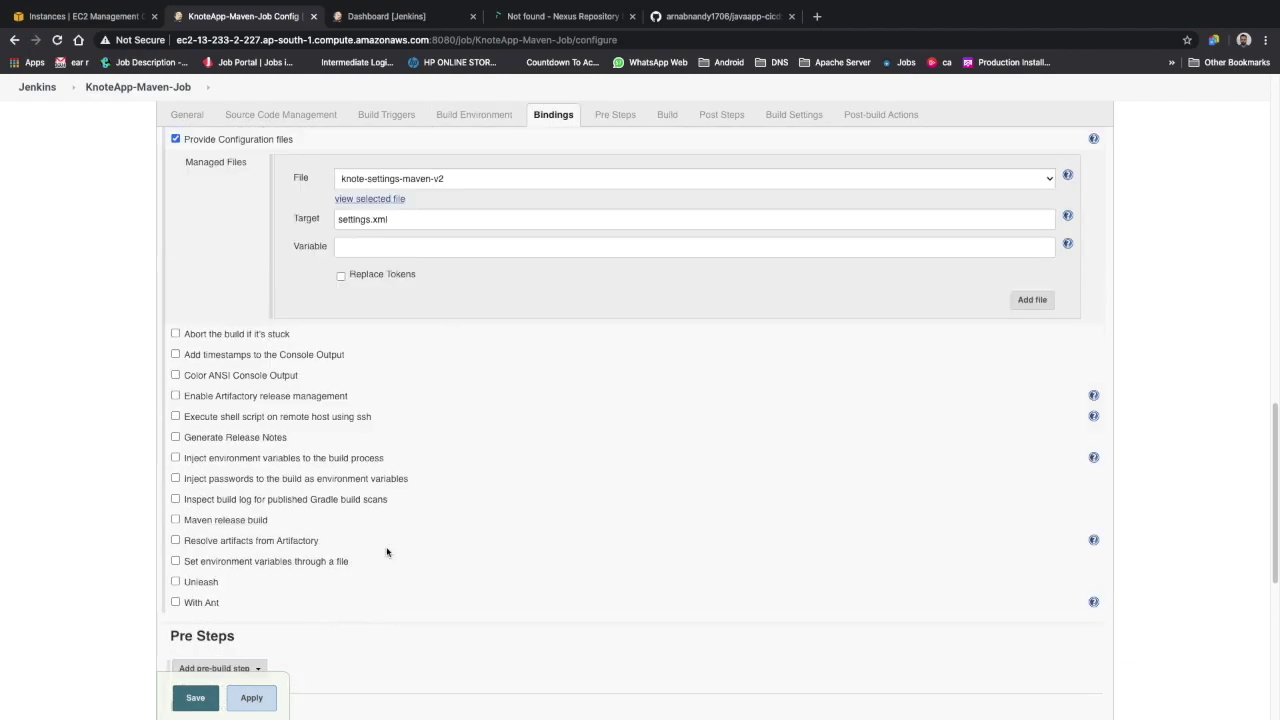
Enable console output timestamps and xterm-coloured ANSI console output
key("super+Tab")
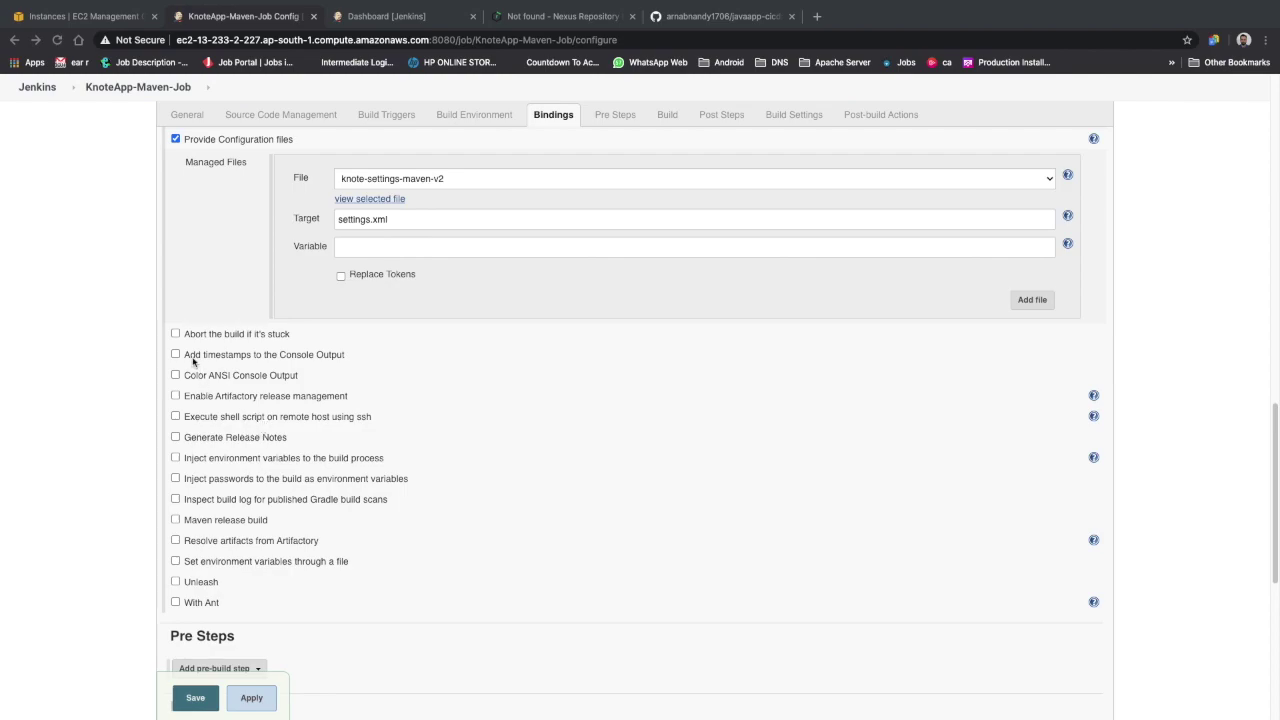
left_click(175, 355)
left_click(175, 355)
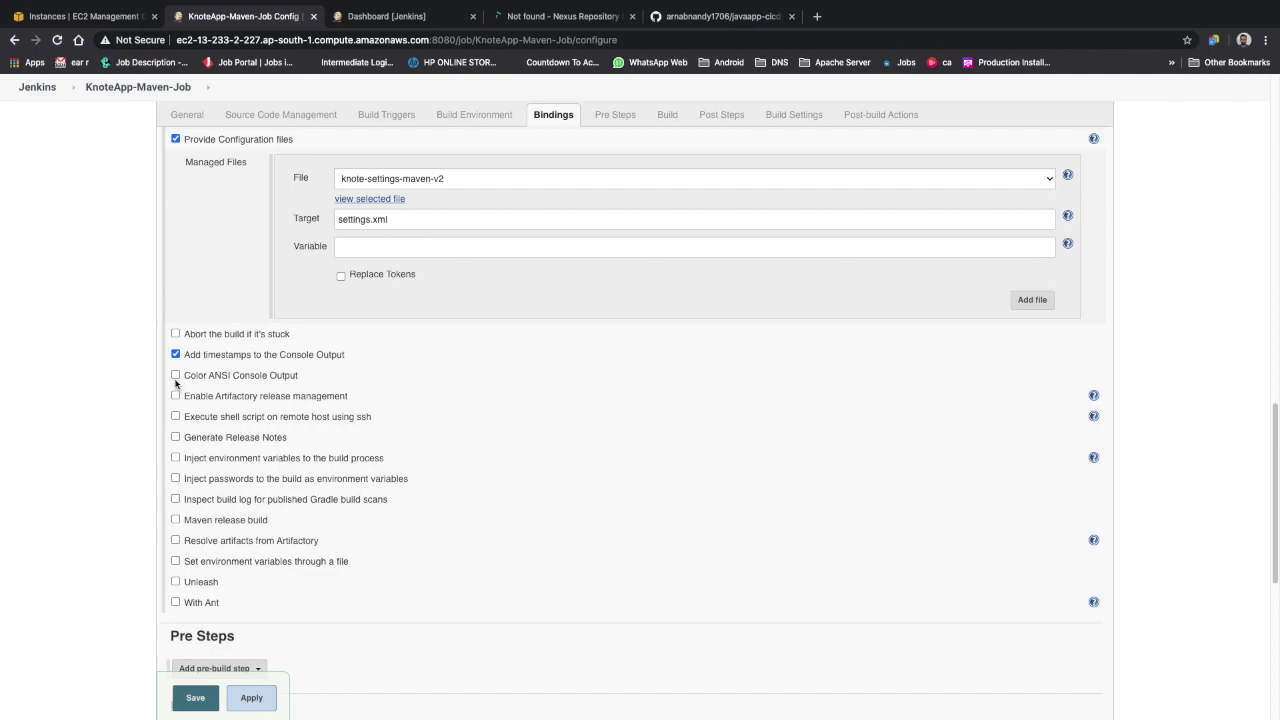
left_click(176, 377)
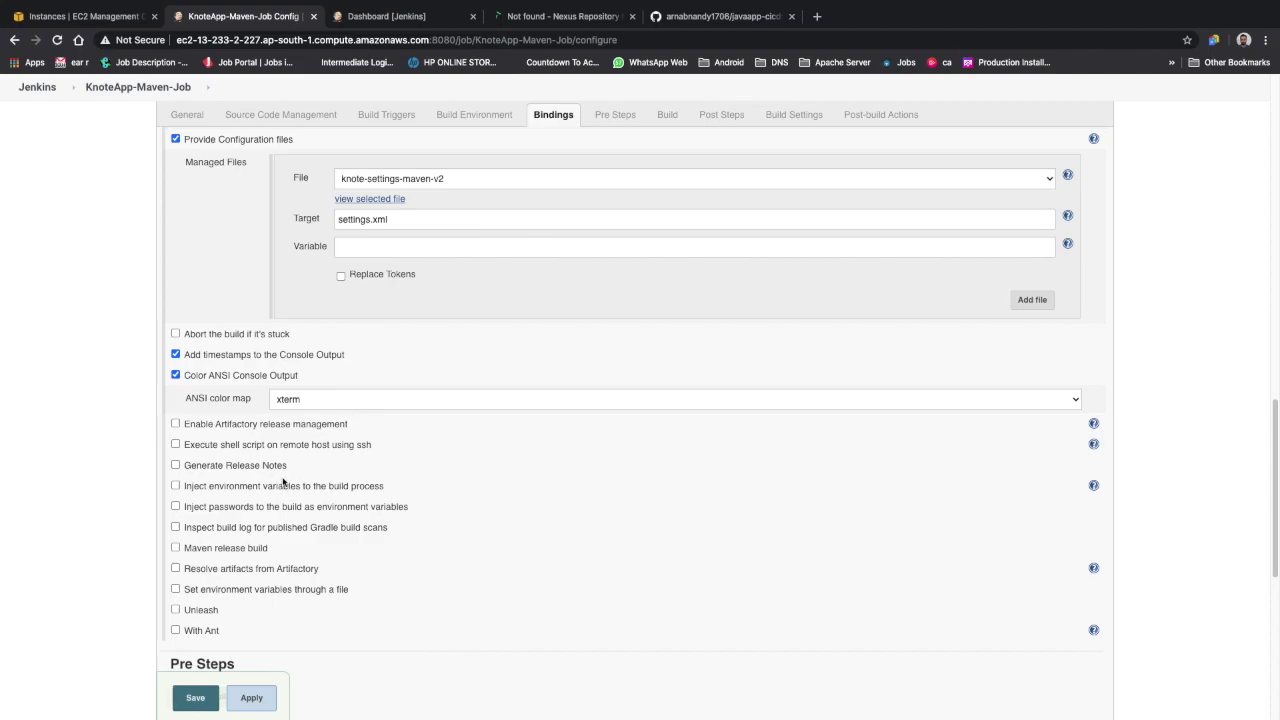
scroll(275, 532, "down", 2)
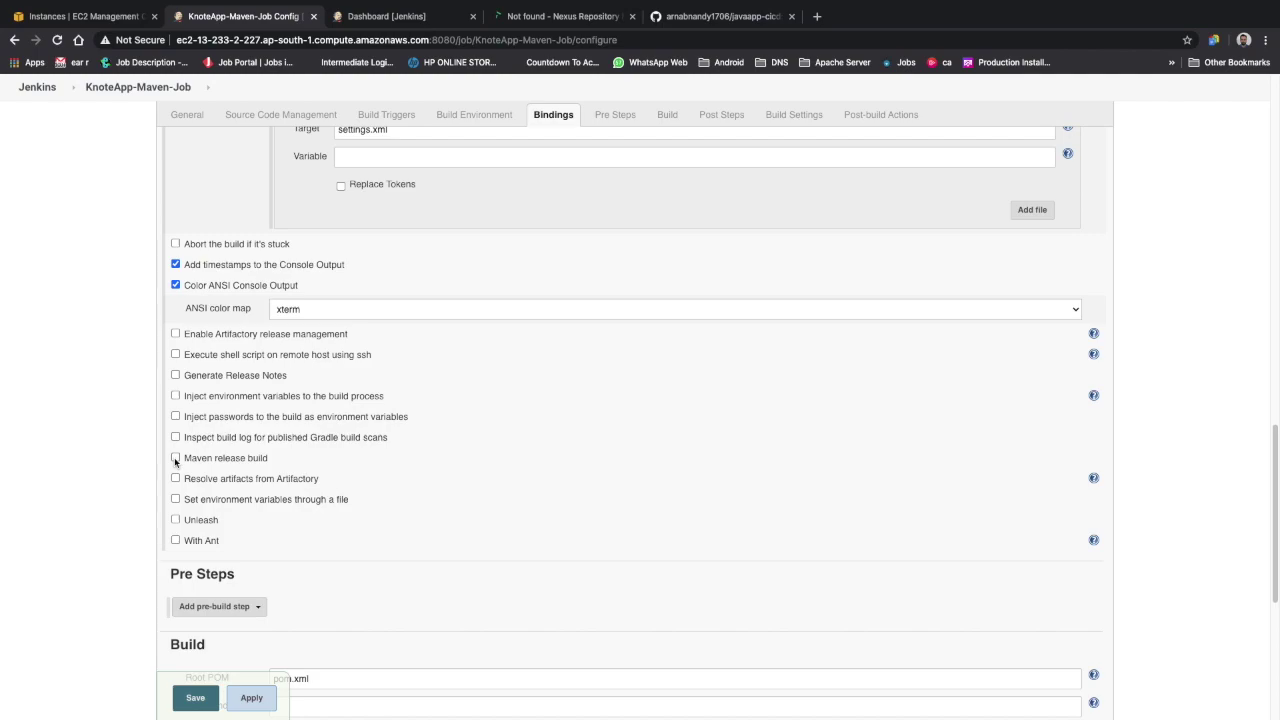
left_click(175, 458)
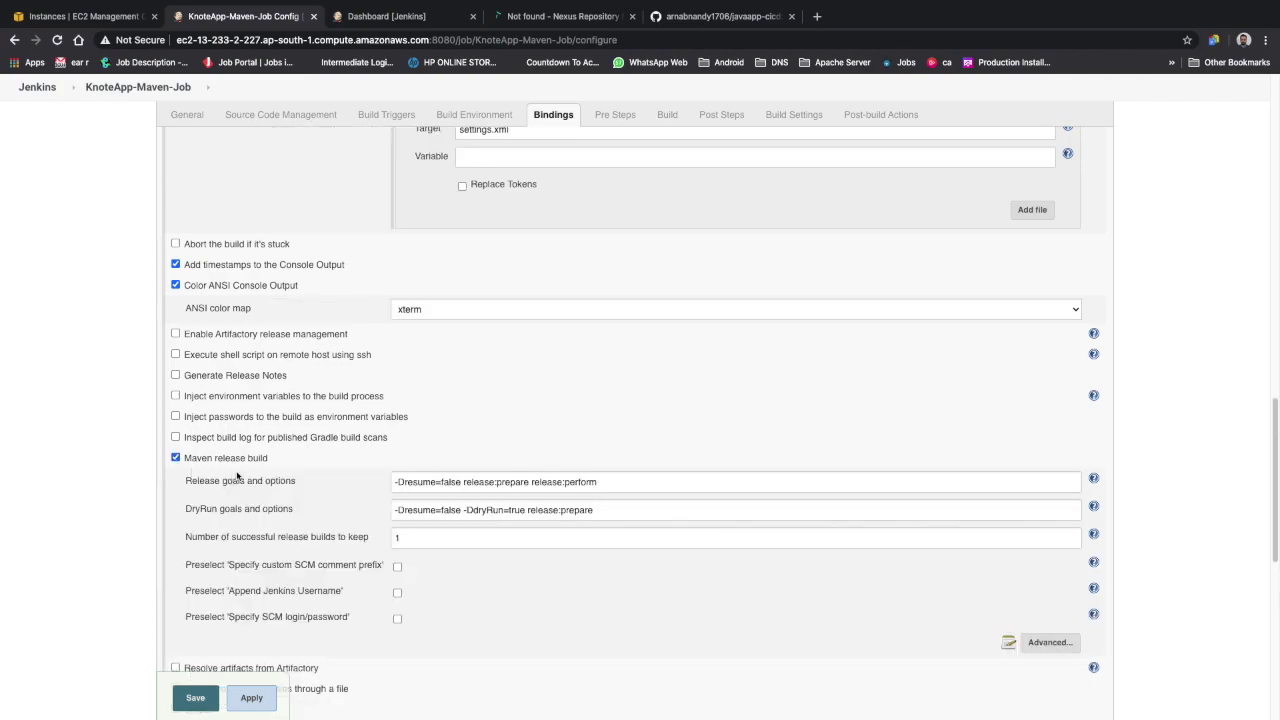
scroll(340, 489, "down", 2)
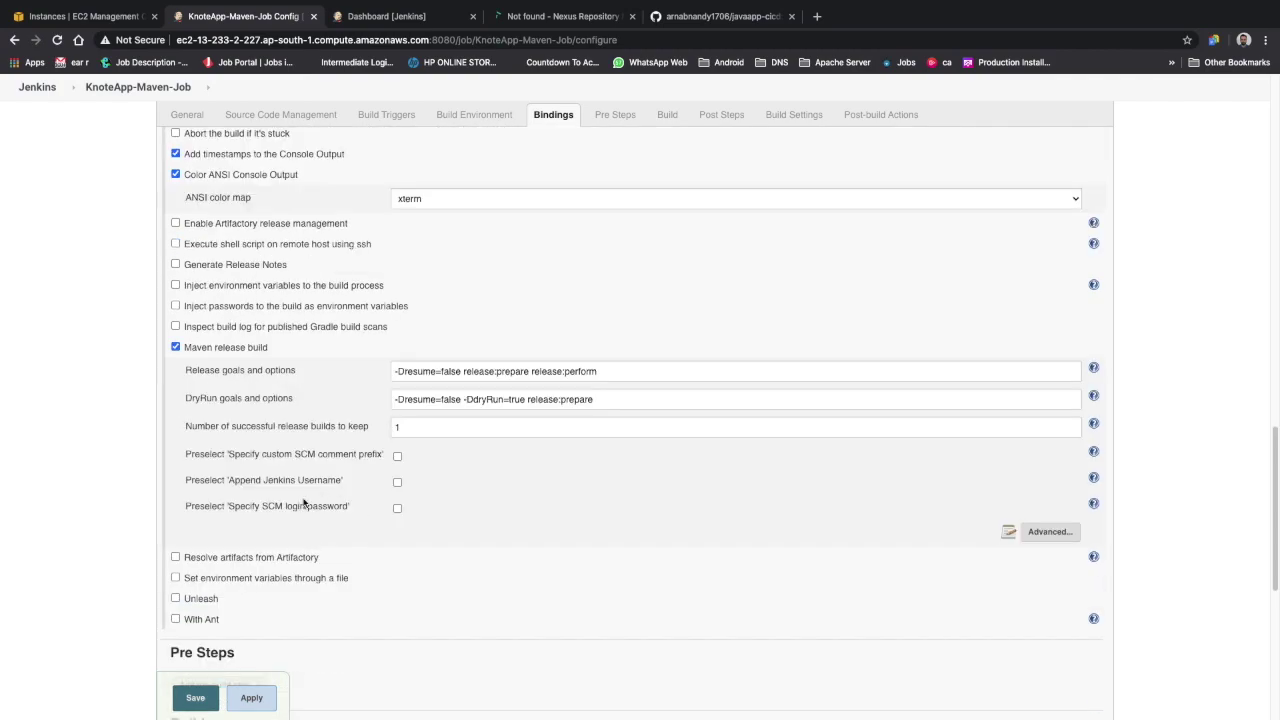
left_click_drag(395, 369, 684, 391)
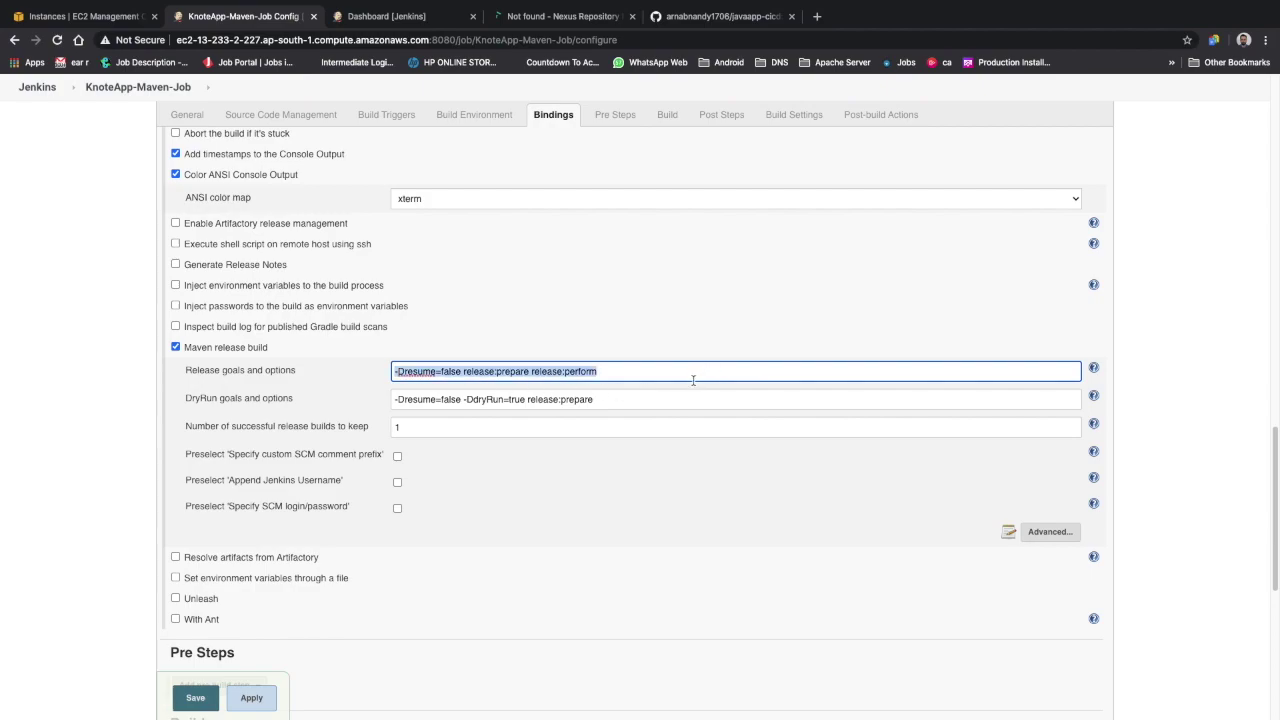
left_click(394, 371)
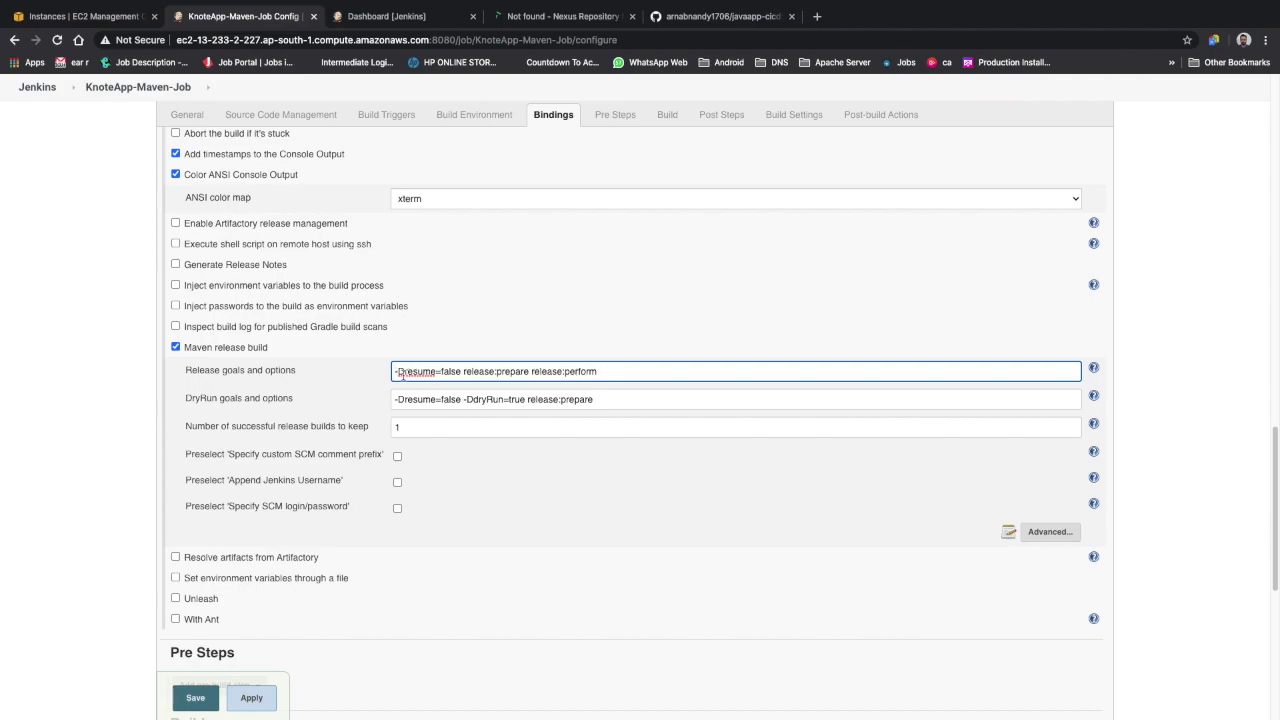
left_click_drag(652, 369, 370, 374)
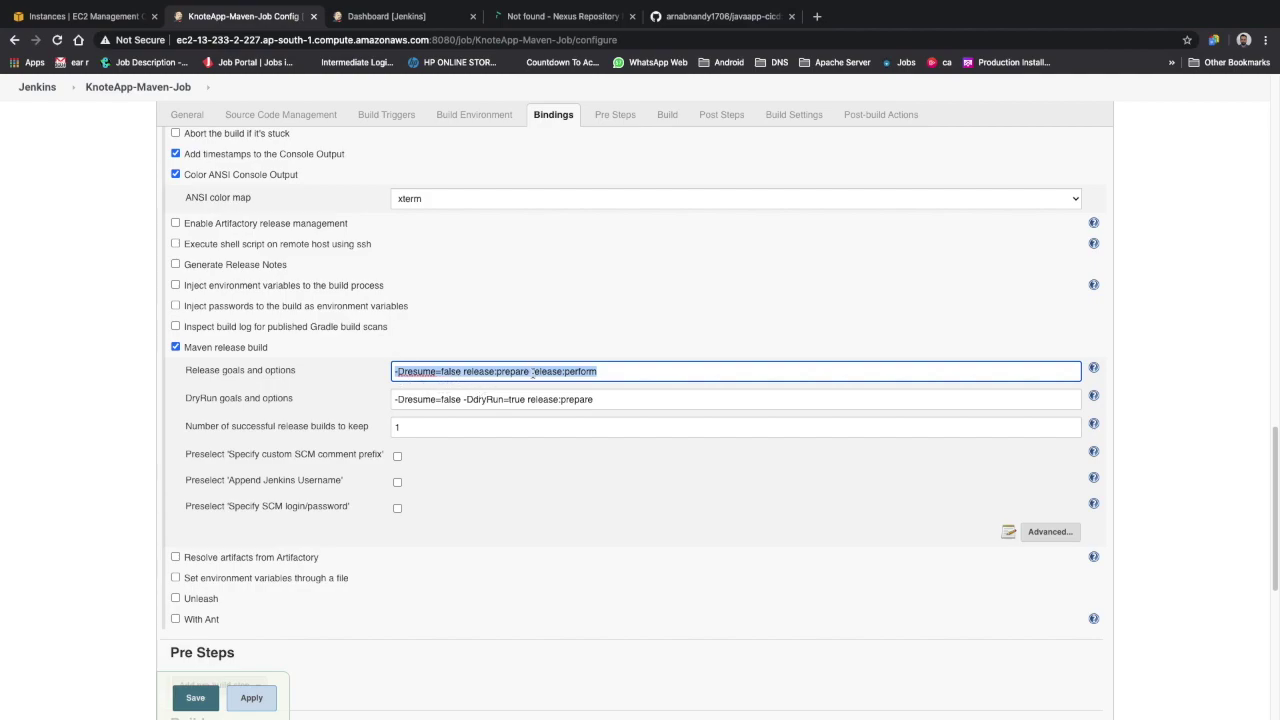
triple_click(600, 371)
left_click(464, 371, "shift")
Insert '-s settings.xml -f pom.xml -D' before -Dresume=false in the release goals and options
left_click_drag(464, 371, 351, 372)
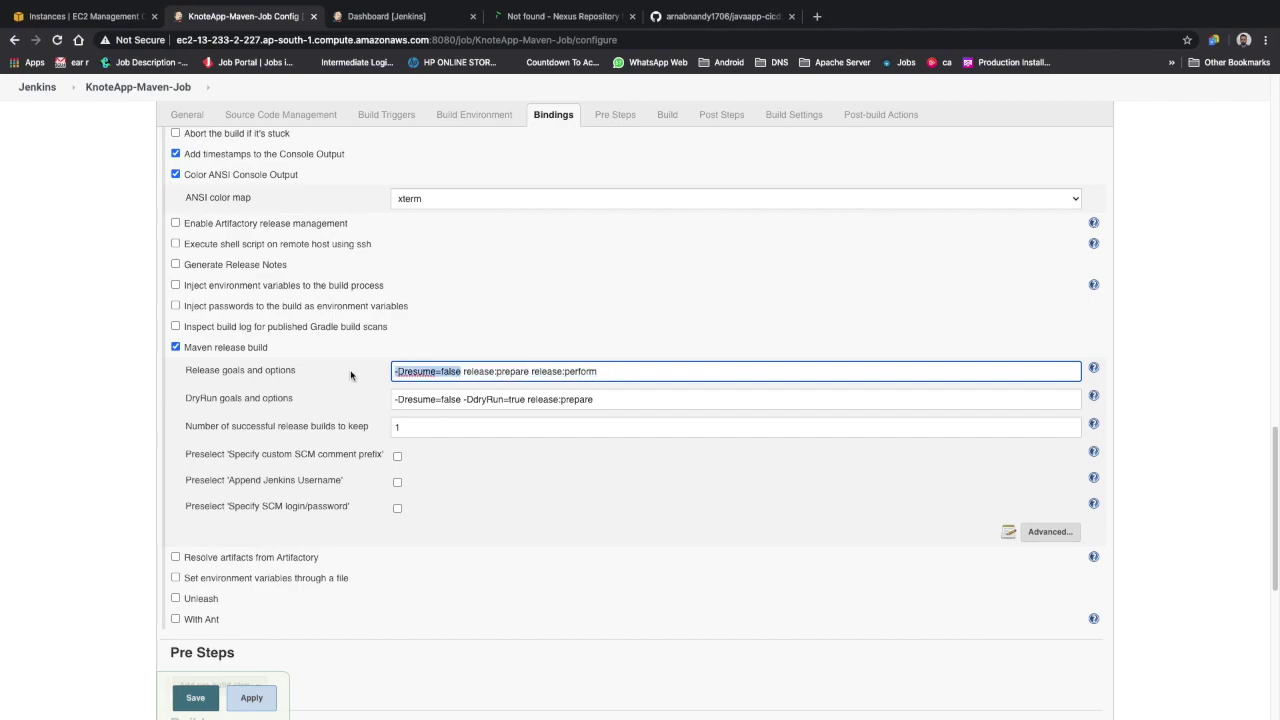
left_click(396, 372)
type("-s settings.xml")
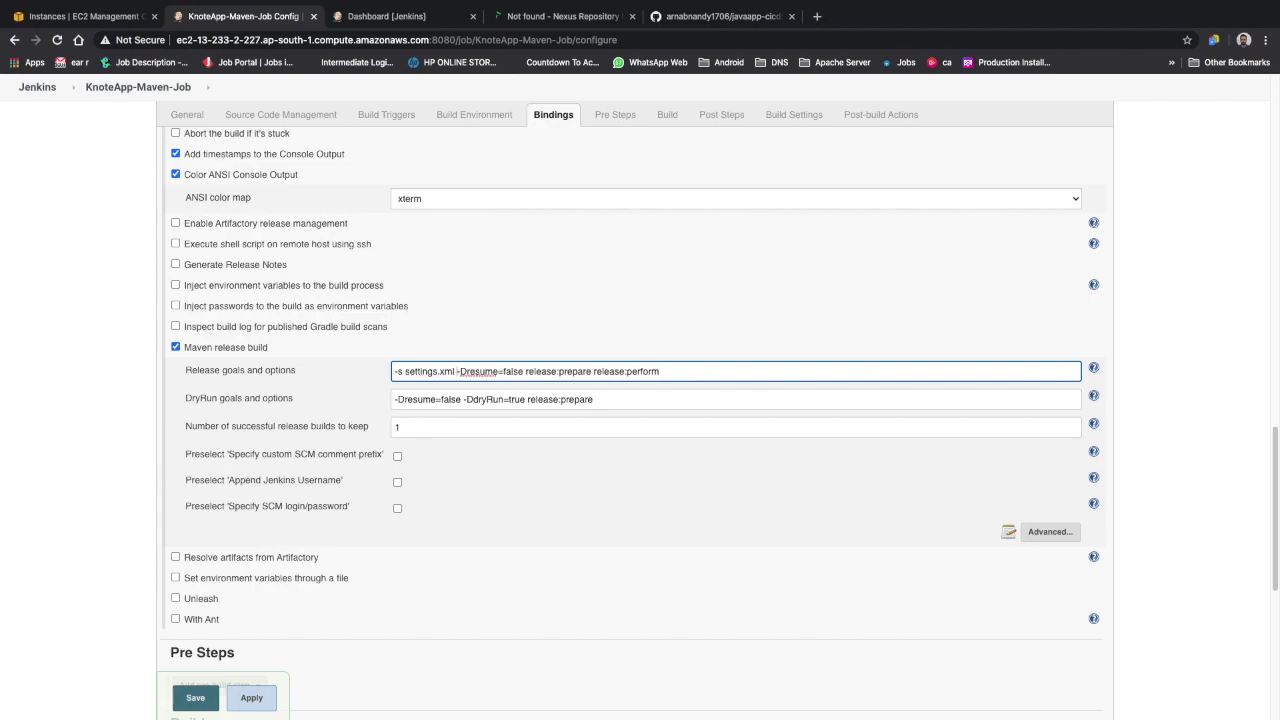
type(" -f")
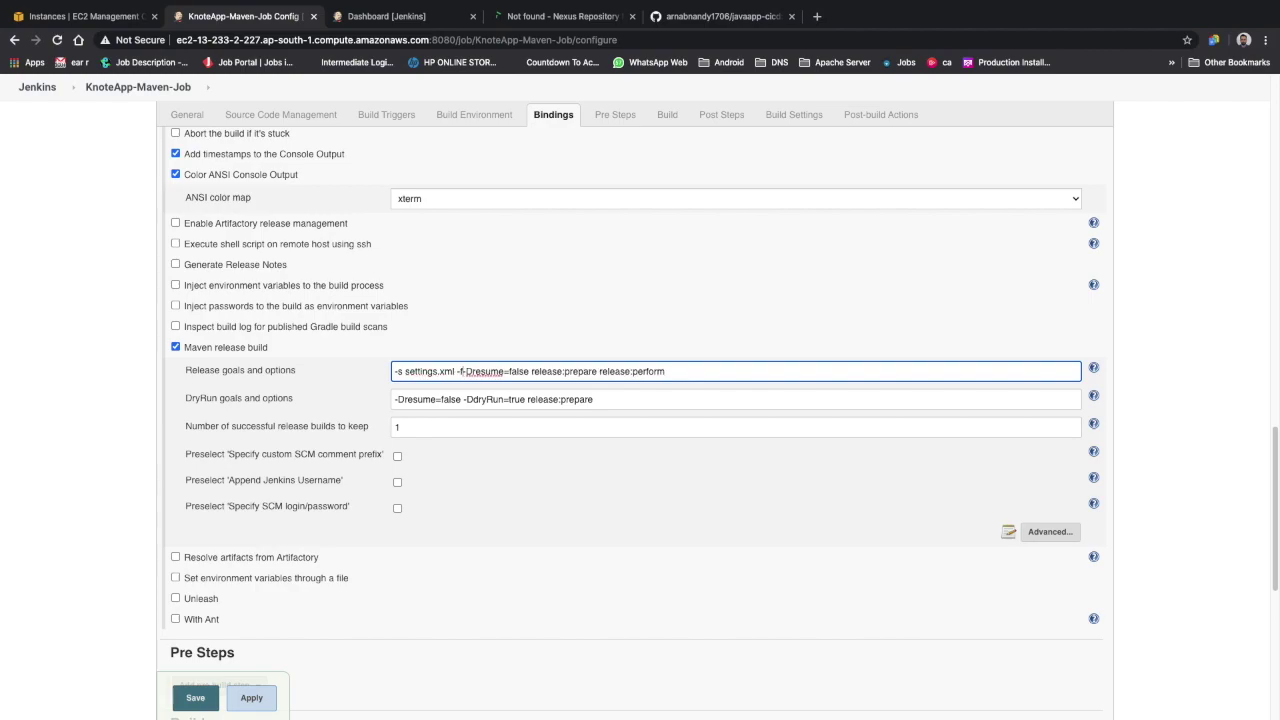
type(" pom.xml")
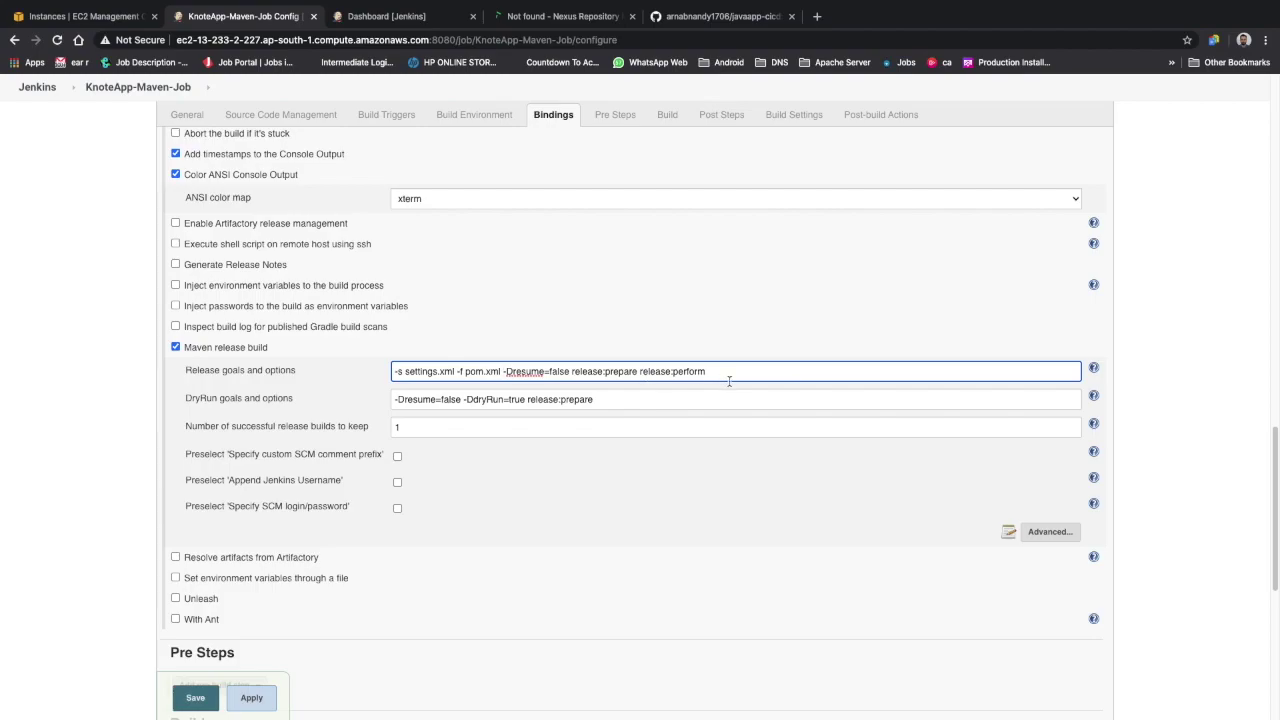
type("-Dus")
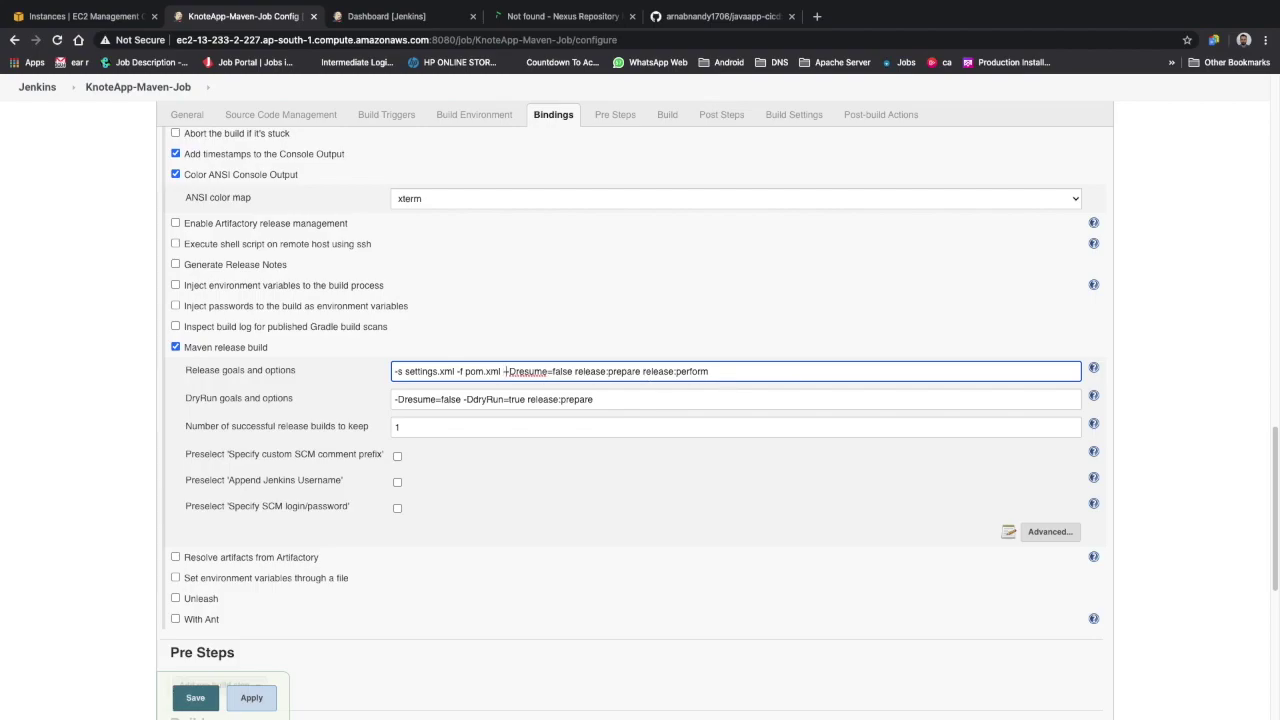
key("BackSpace")
key("BackSpace")
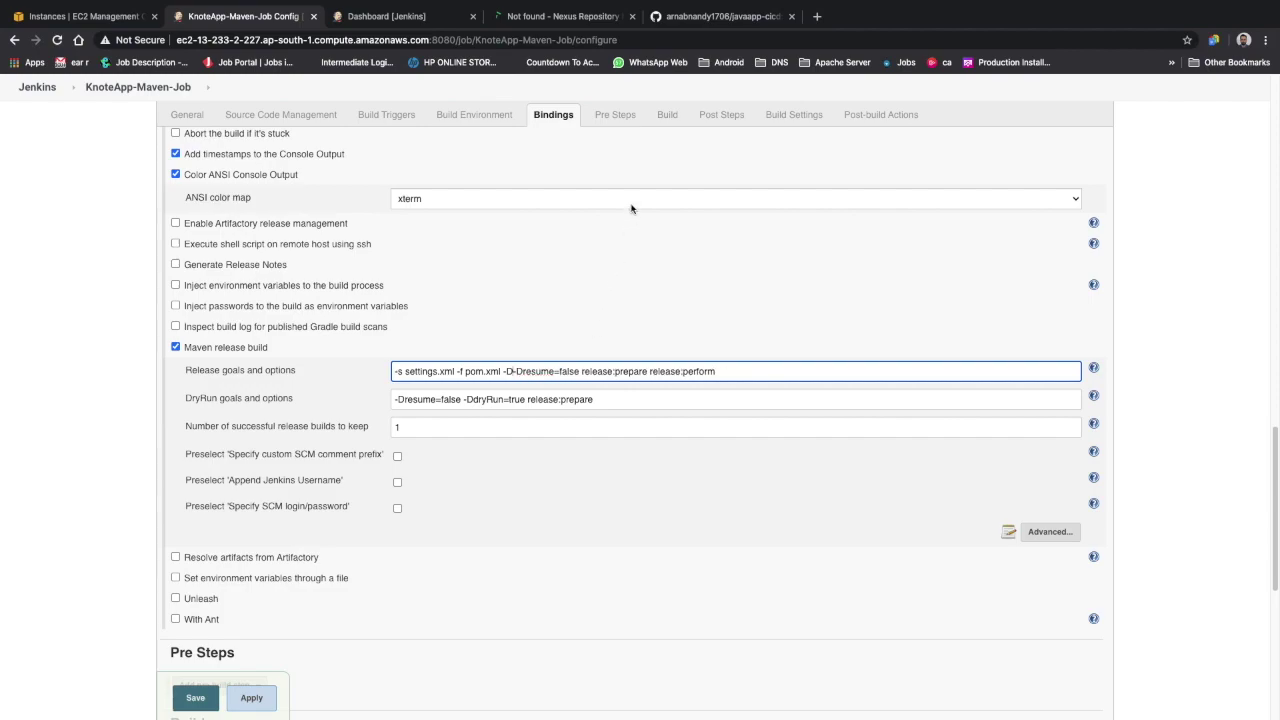
Reopen the knote-settings-maven-v2 managed file for editing and highlight its server.username entry
left_click(420, 24)
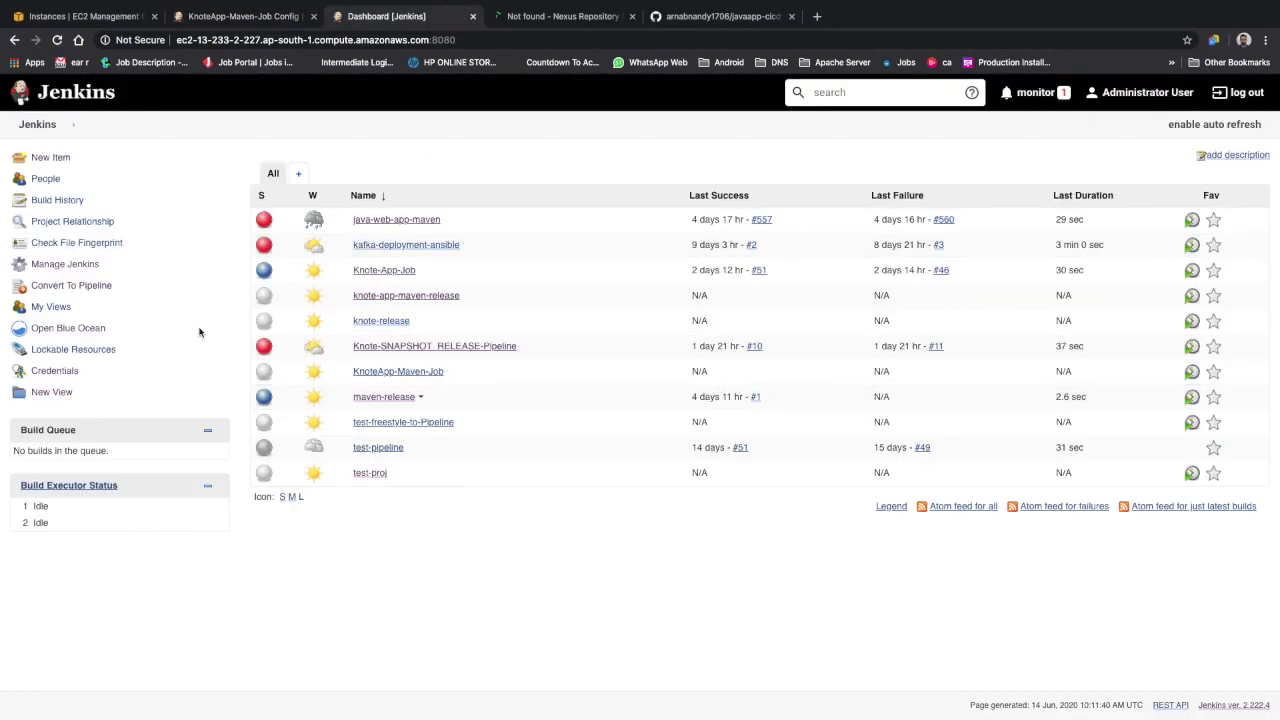
left_click(234, 14)
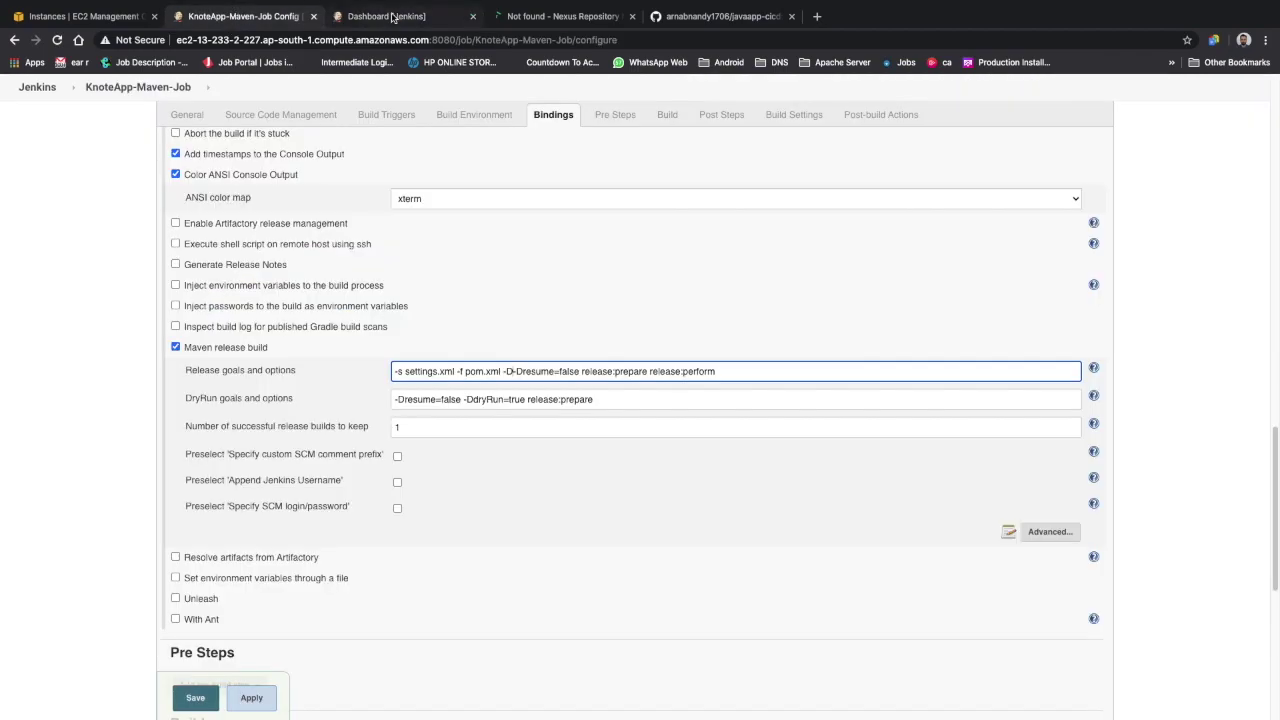
left_click(425, 16)
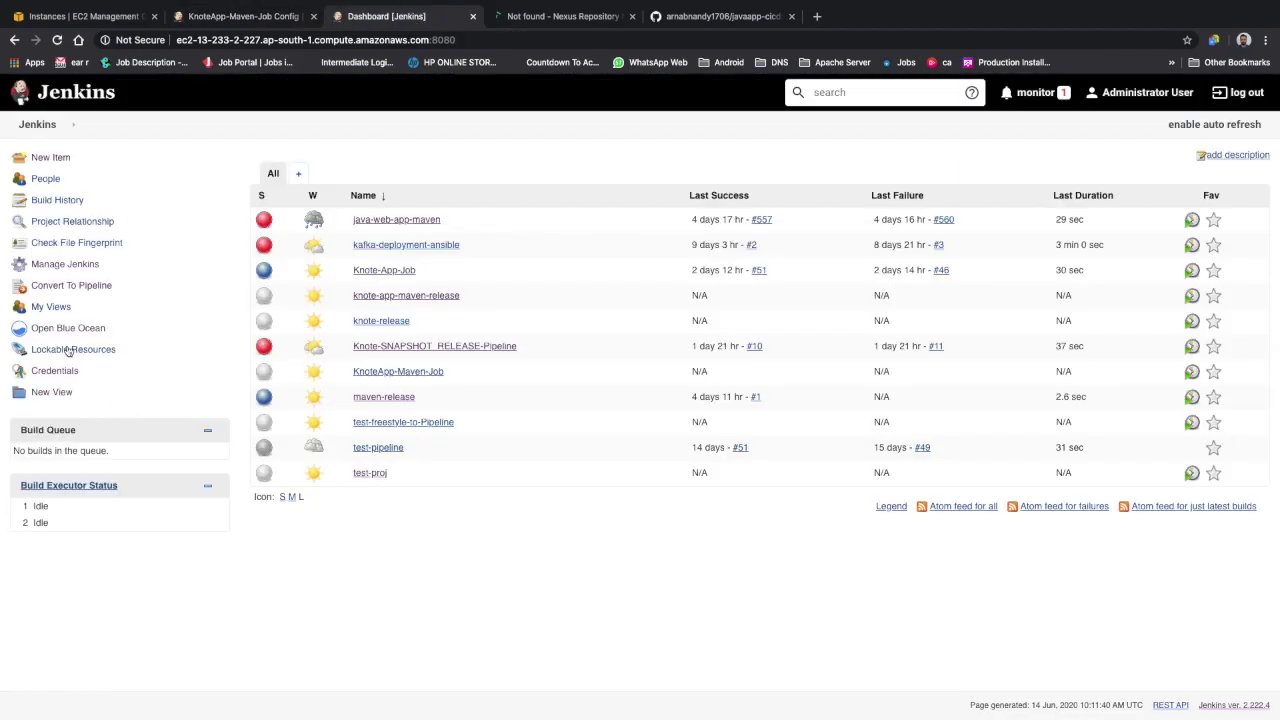
left_click(67, 265)
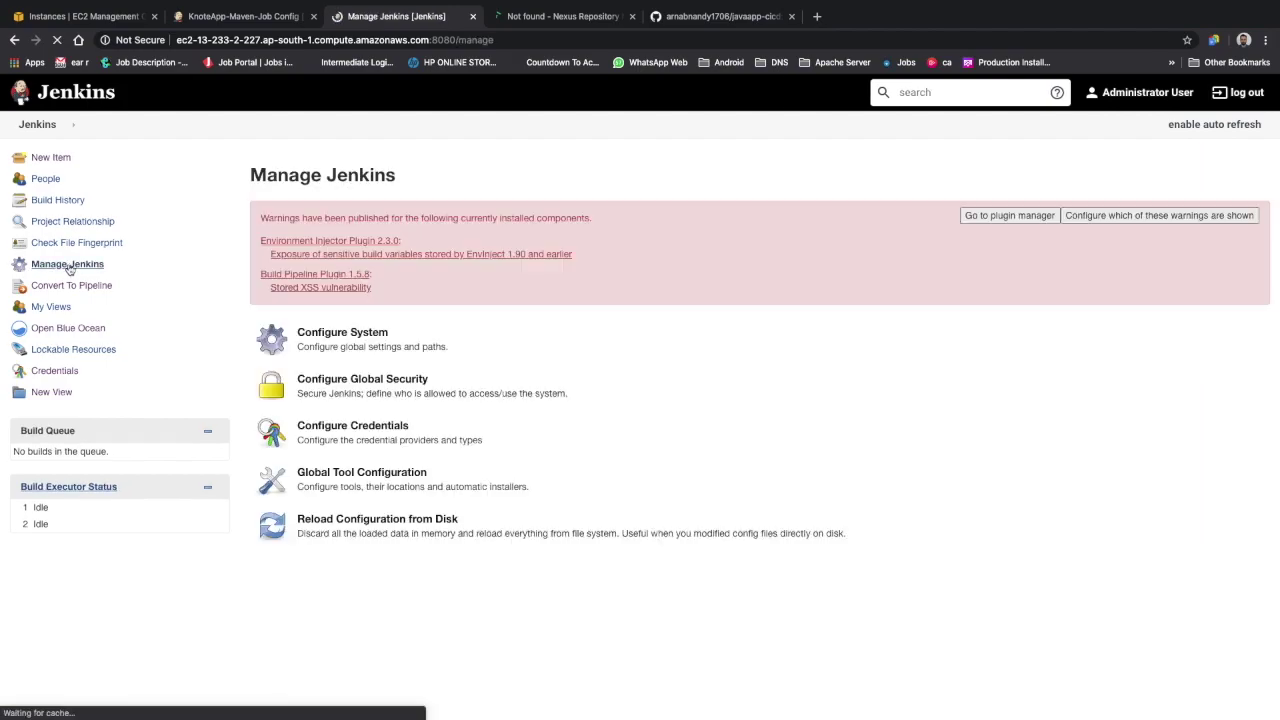
scroll(353, 588, "down", 7)
left_click(360, 533)
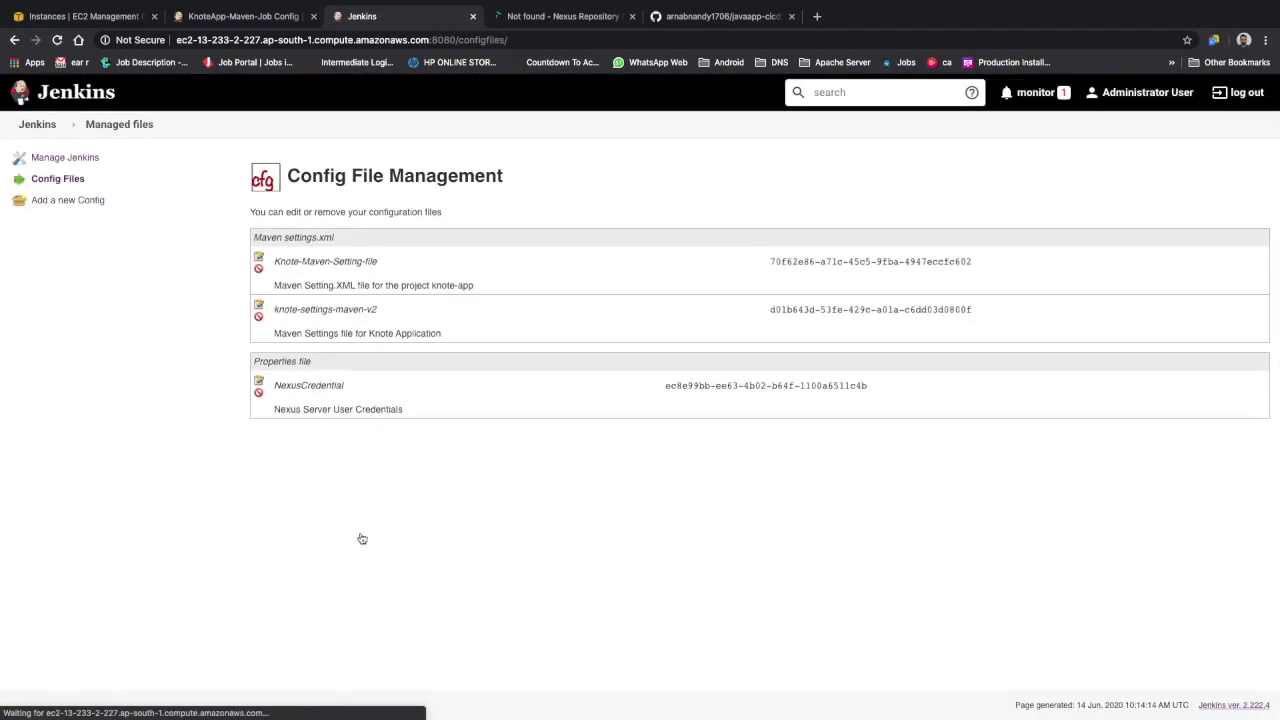
left_click(262, 309)
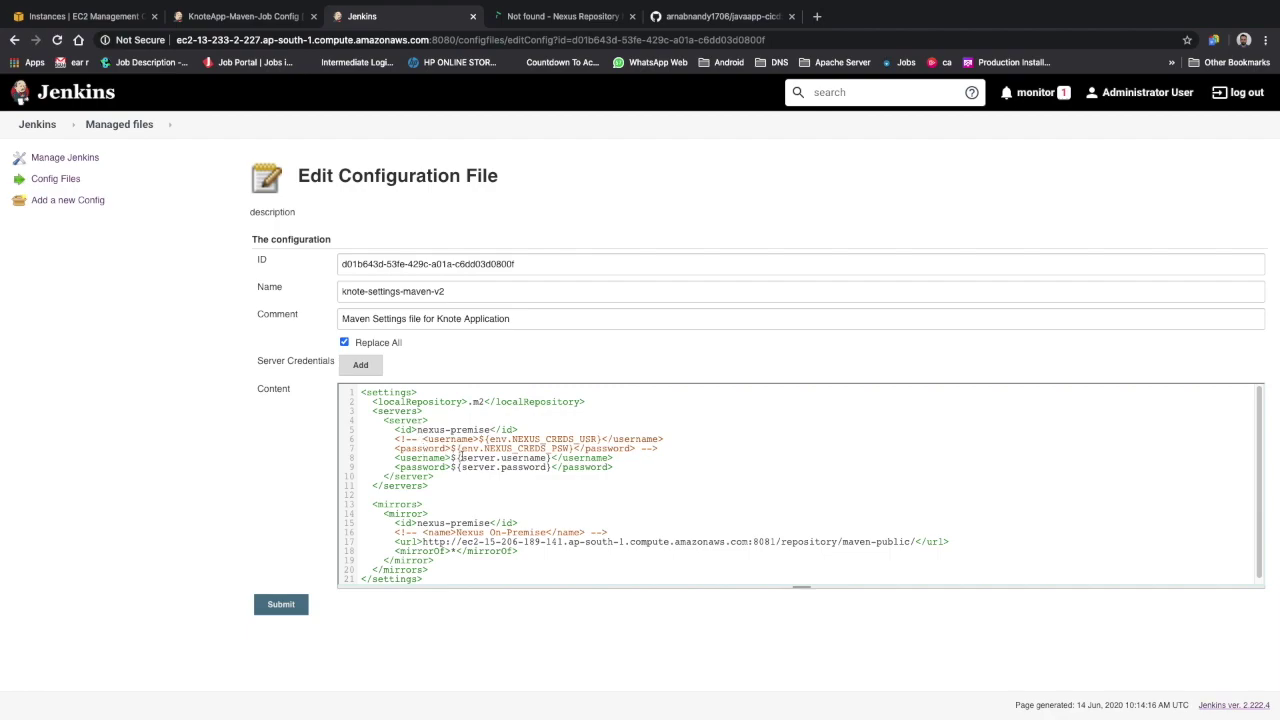
left_click_drag(460, 457, 549, 457)
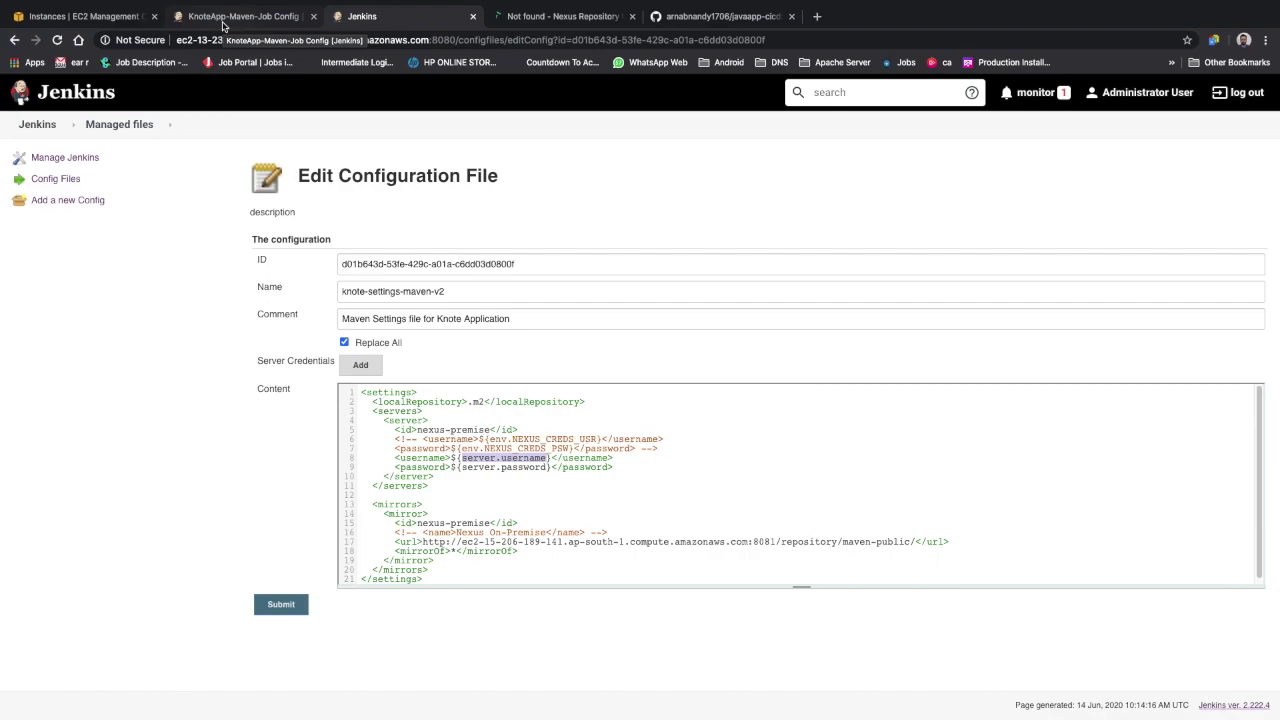
Insert -Dserver.username=${USERNAME} -Dserver.password=${PASSWORD} before -Dresume=false in the release goals and options
left_click(225, 22)
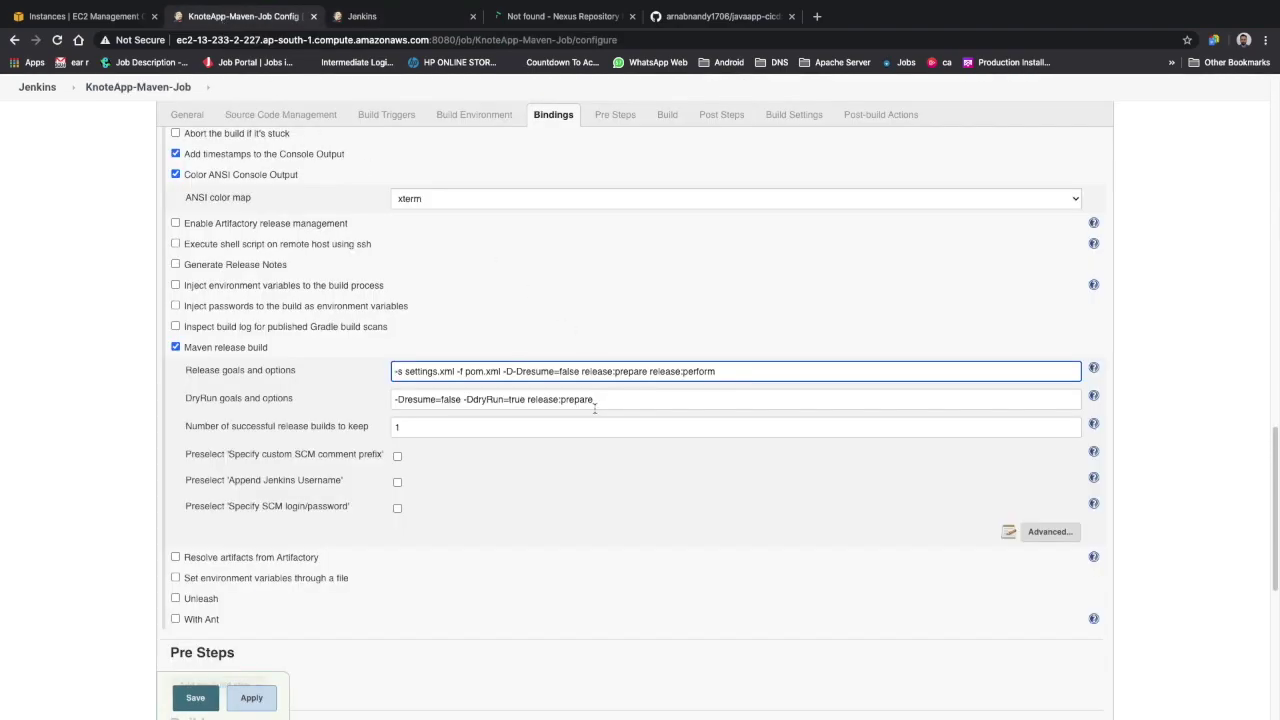
type("ser")
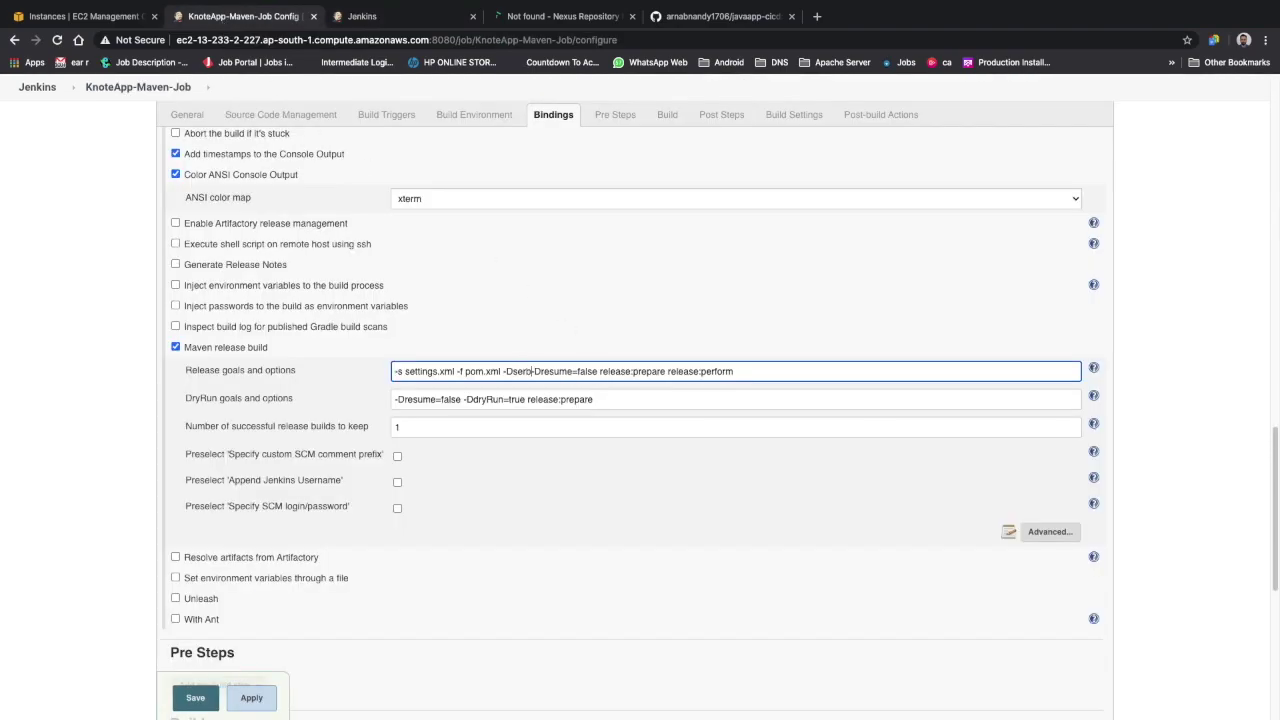
type("ver.u")
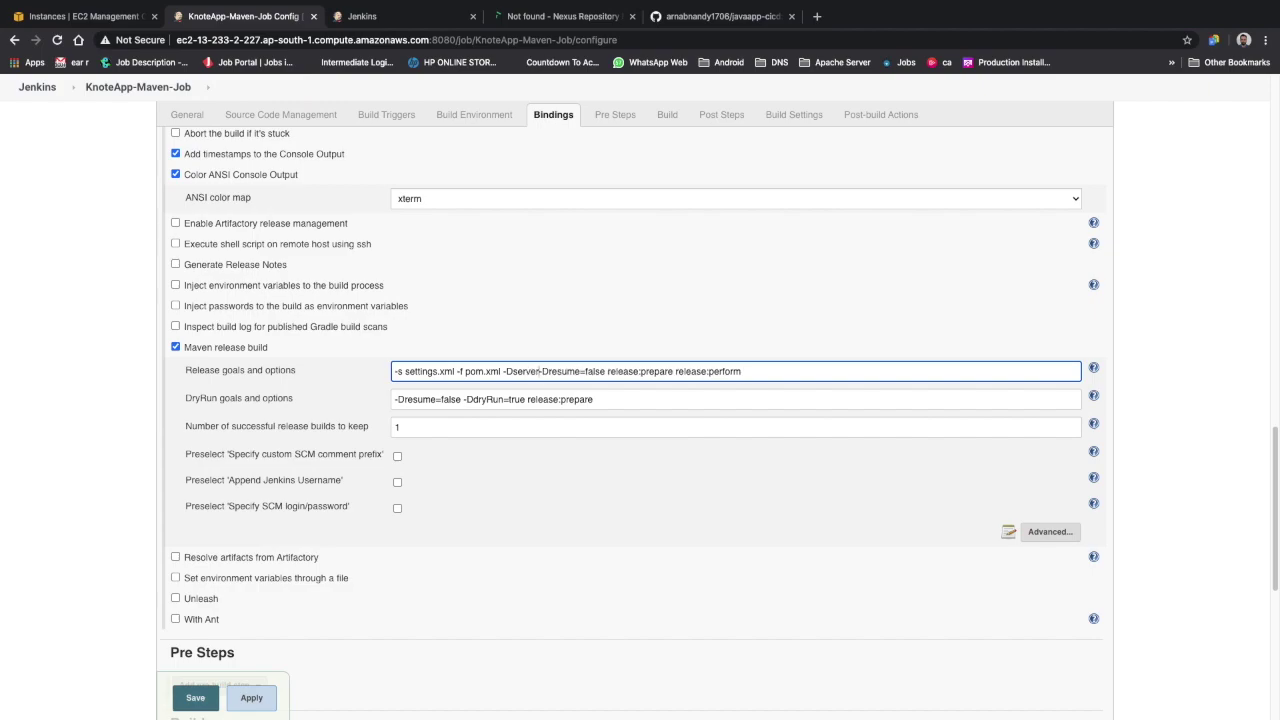
type("sername =")
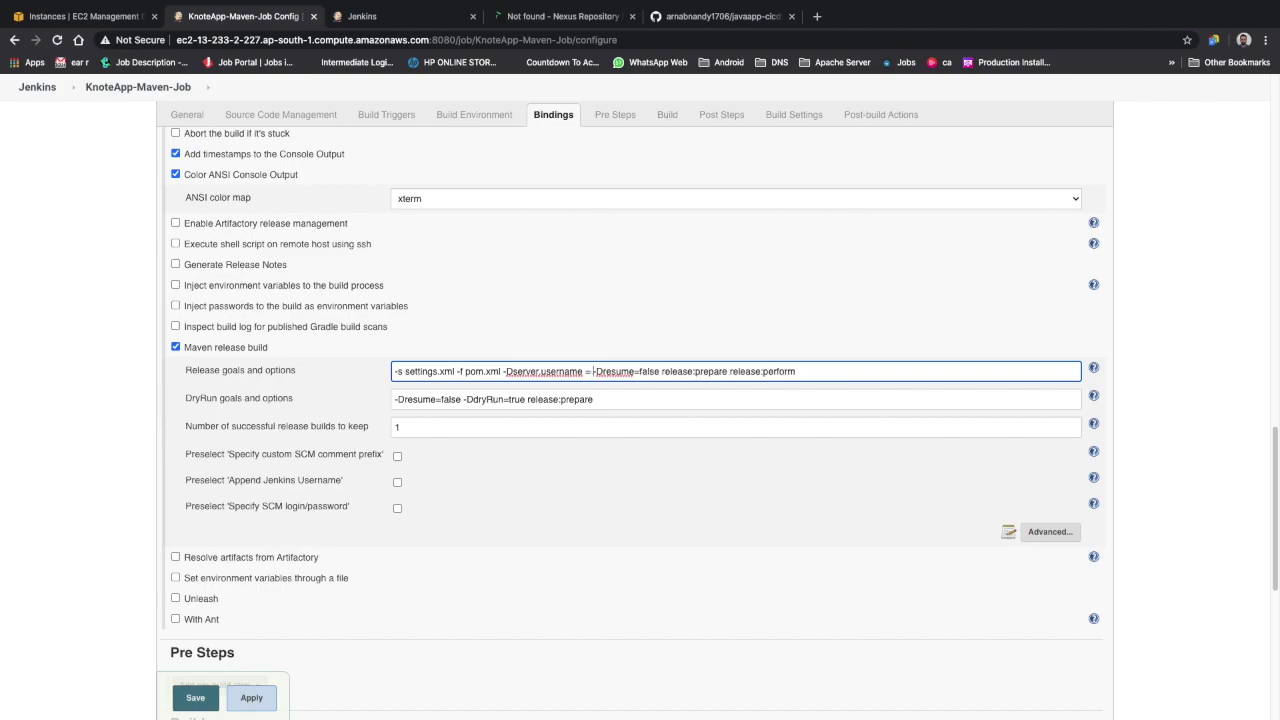
key("BackSpace")
type("=")
key("BackSpace")
type("${USERNAME} -Di")
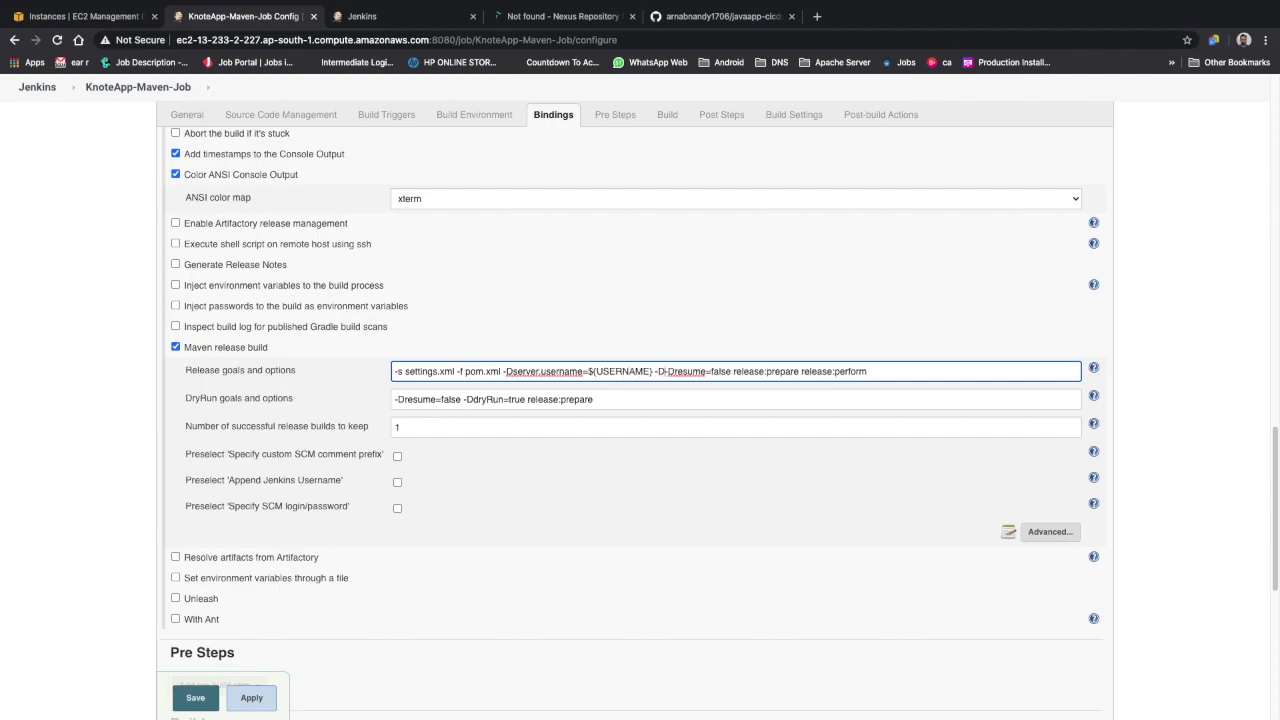
type("server.password=$")
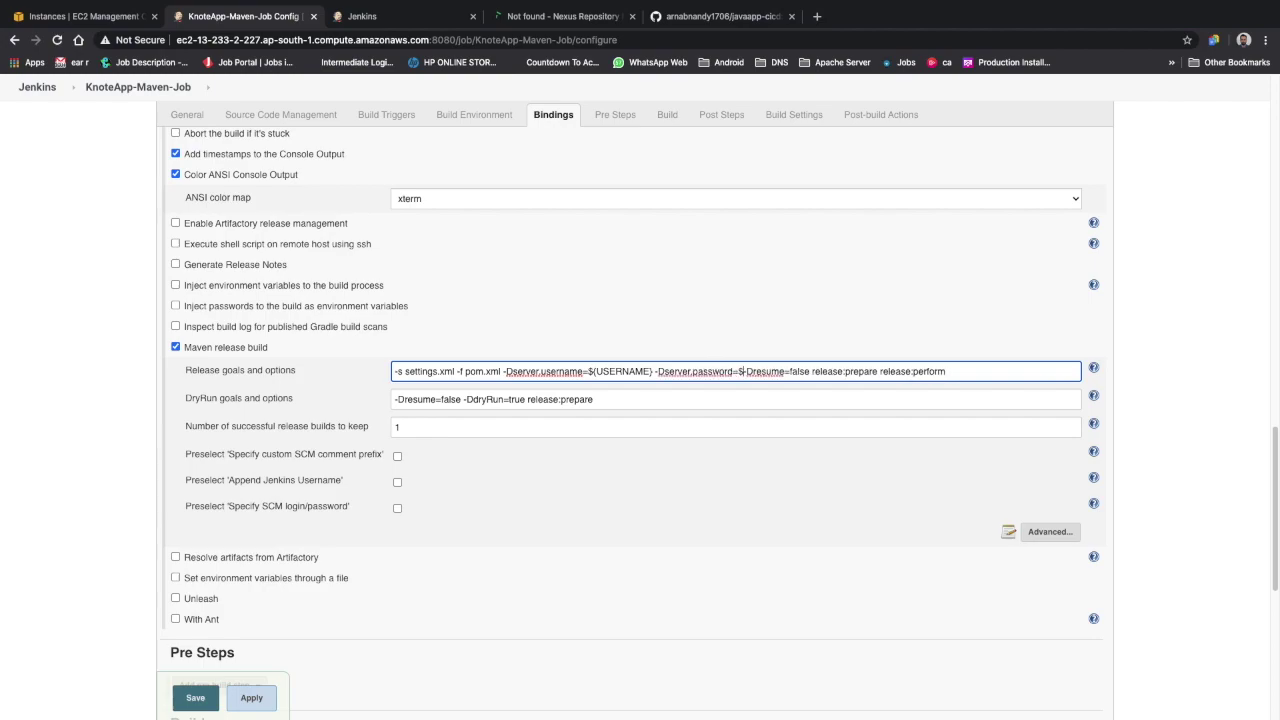
type("{PASSWORD}")
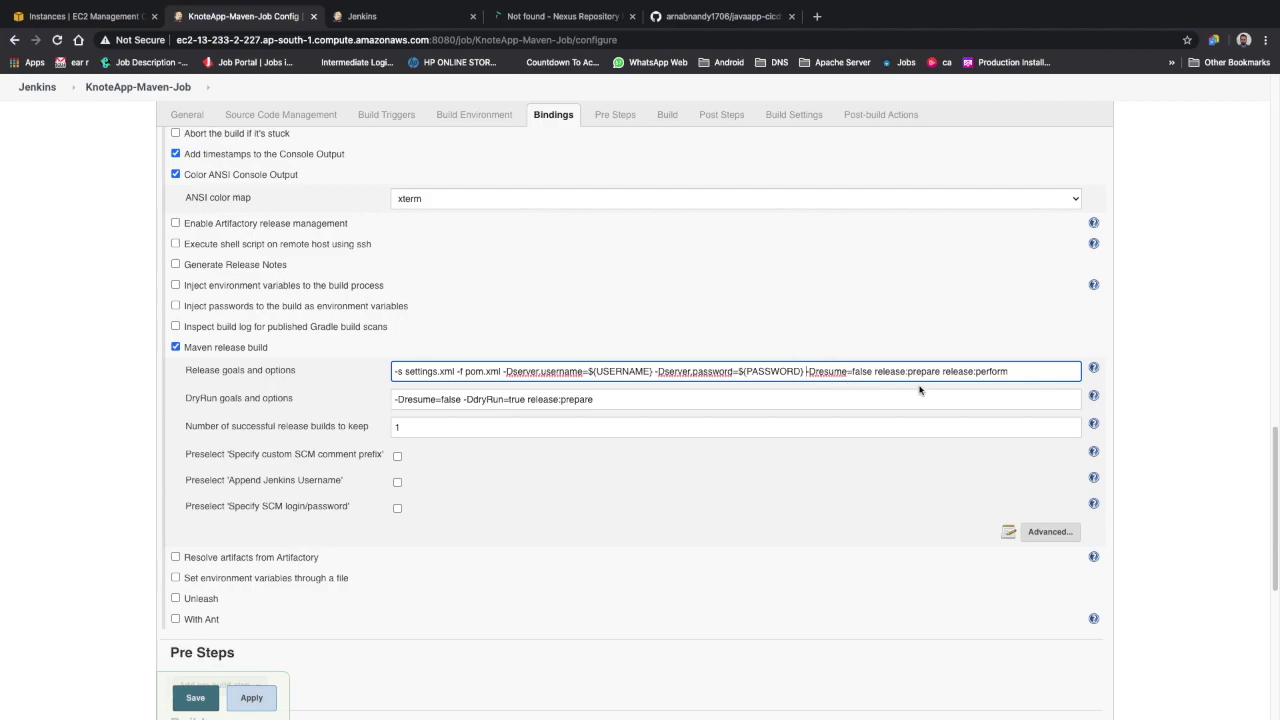
left_click(1063, 379)
scroll(418, 420, "down", 5)
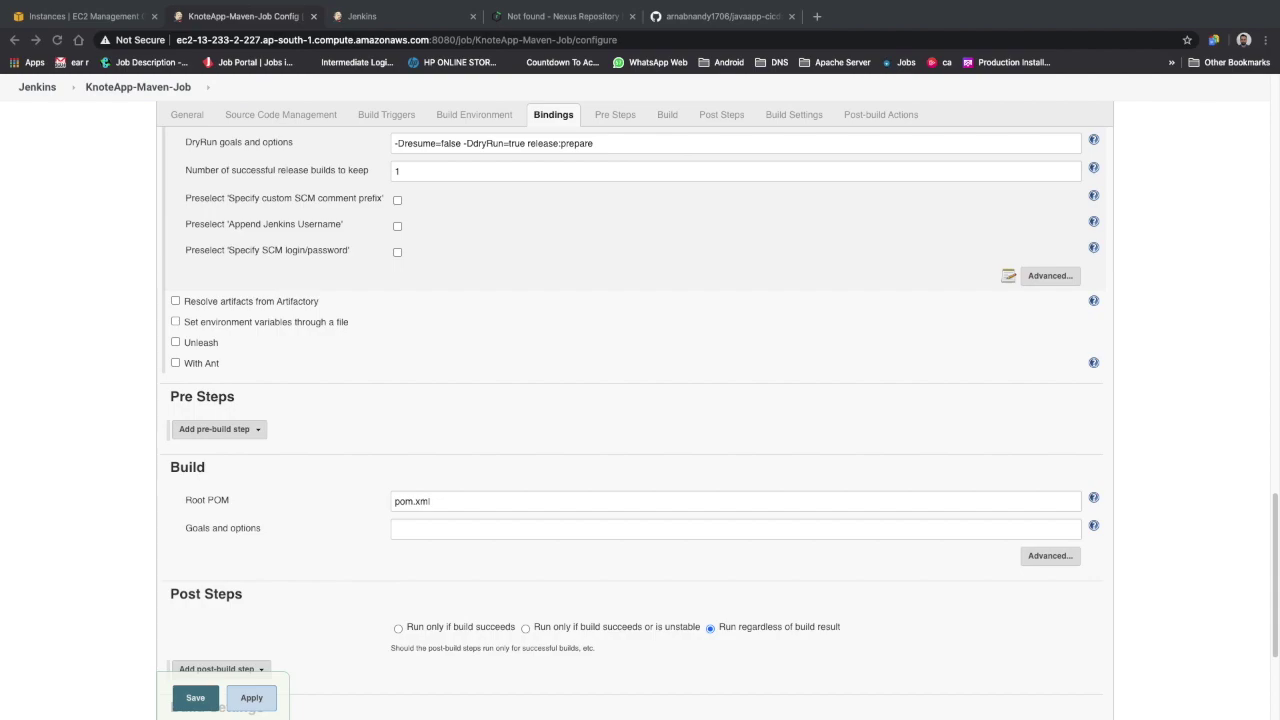
Try adding an Execute shell pre-build step, then remove it again
scroll(303, 596, "down", 3)
scroll(323, 523, "up", 3)
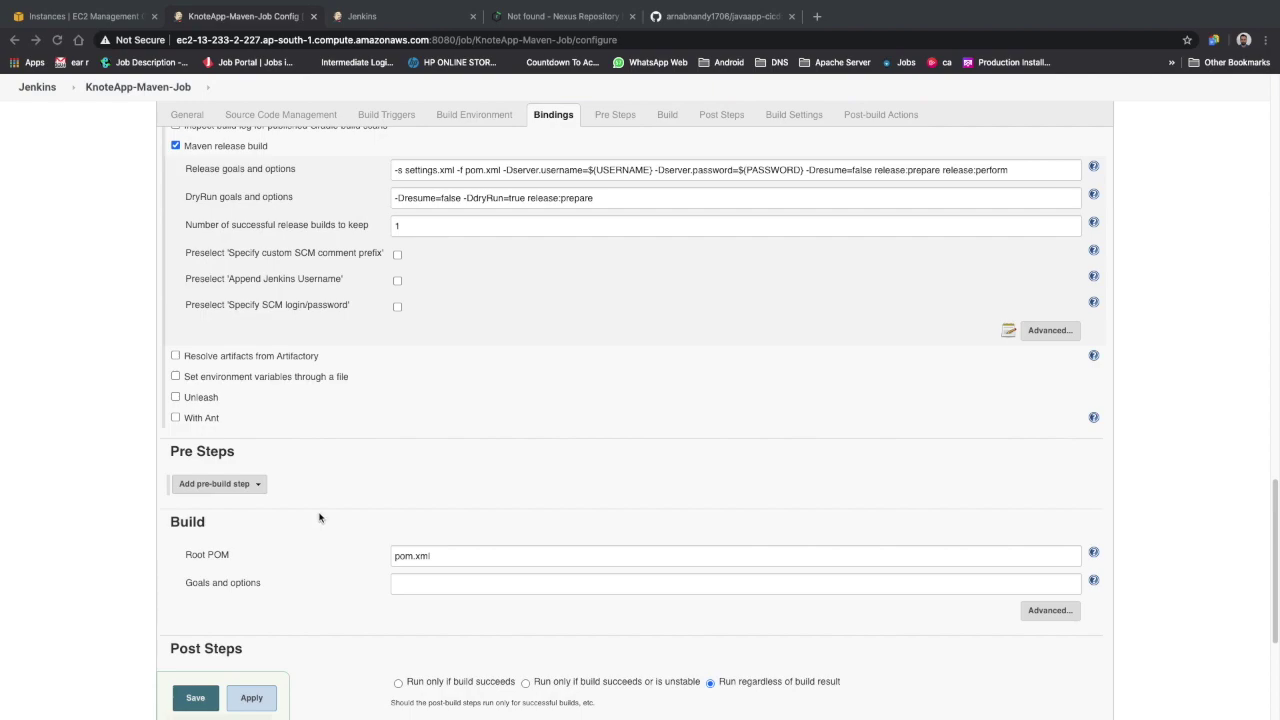
left_click(210, 485)
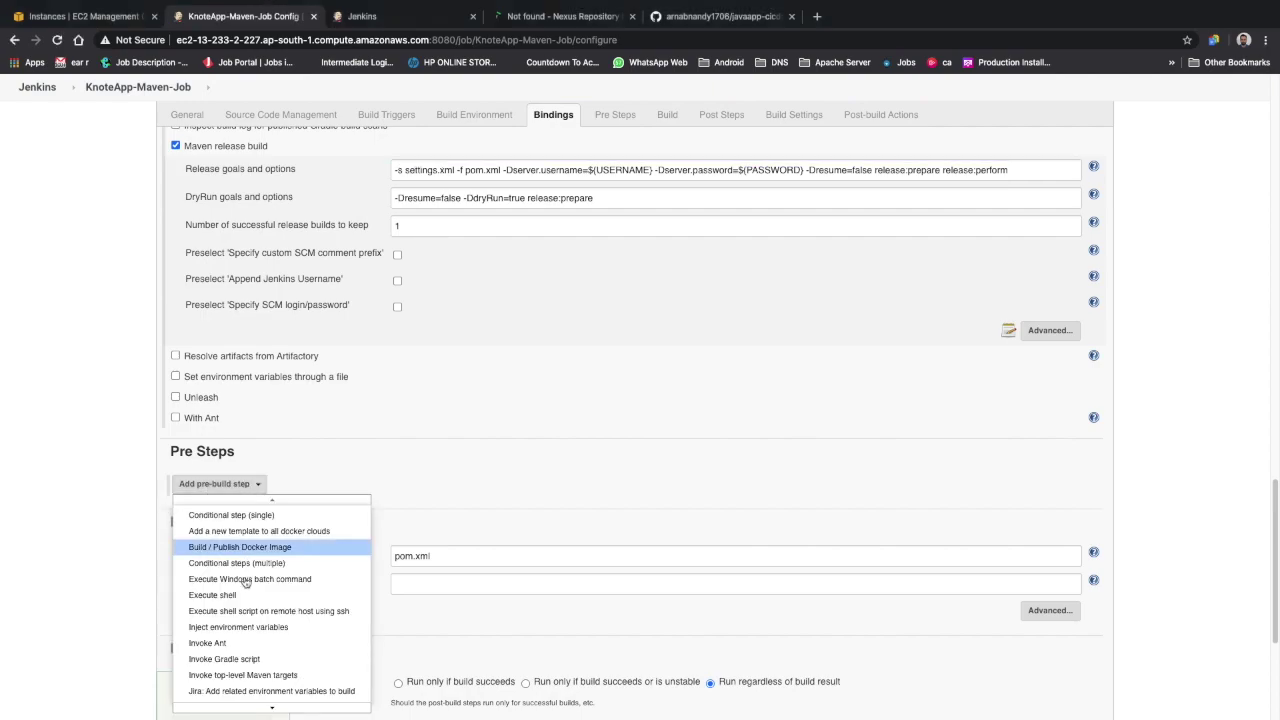
scroll(246, 585, "down", 1)
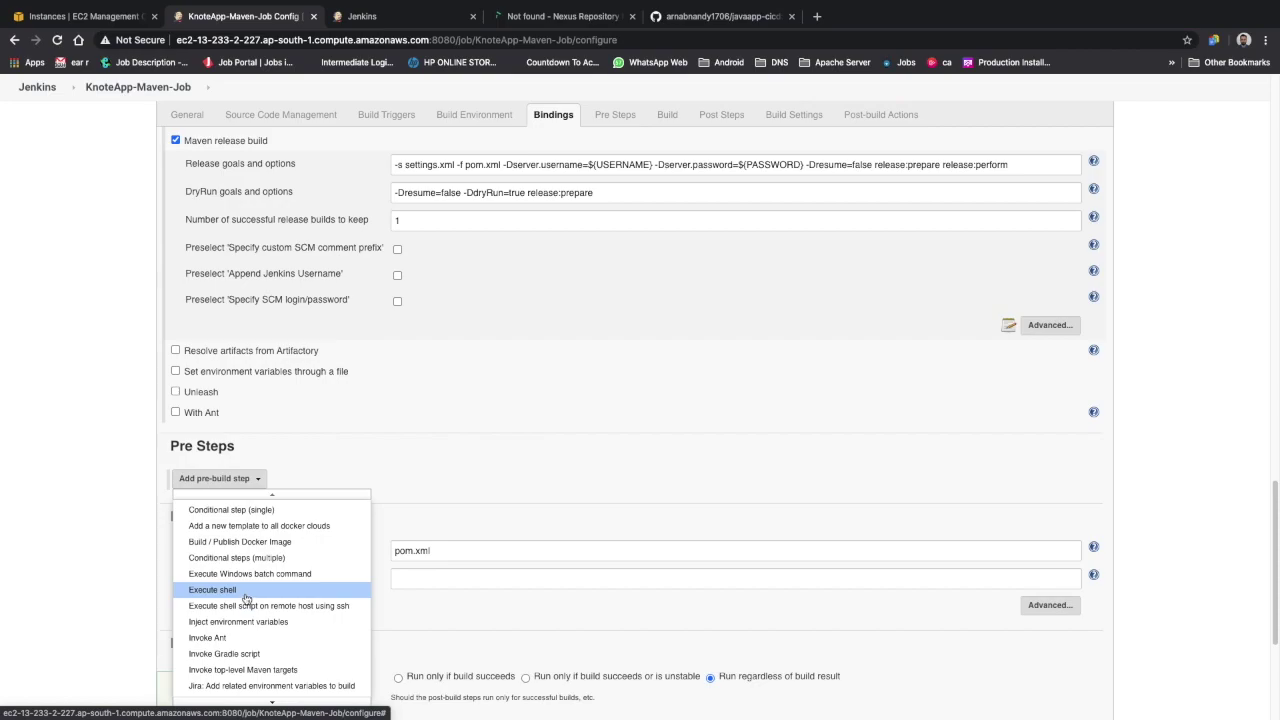
left_click(246, 591)
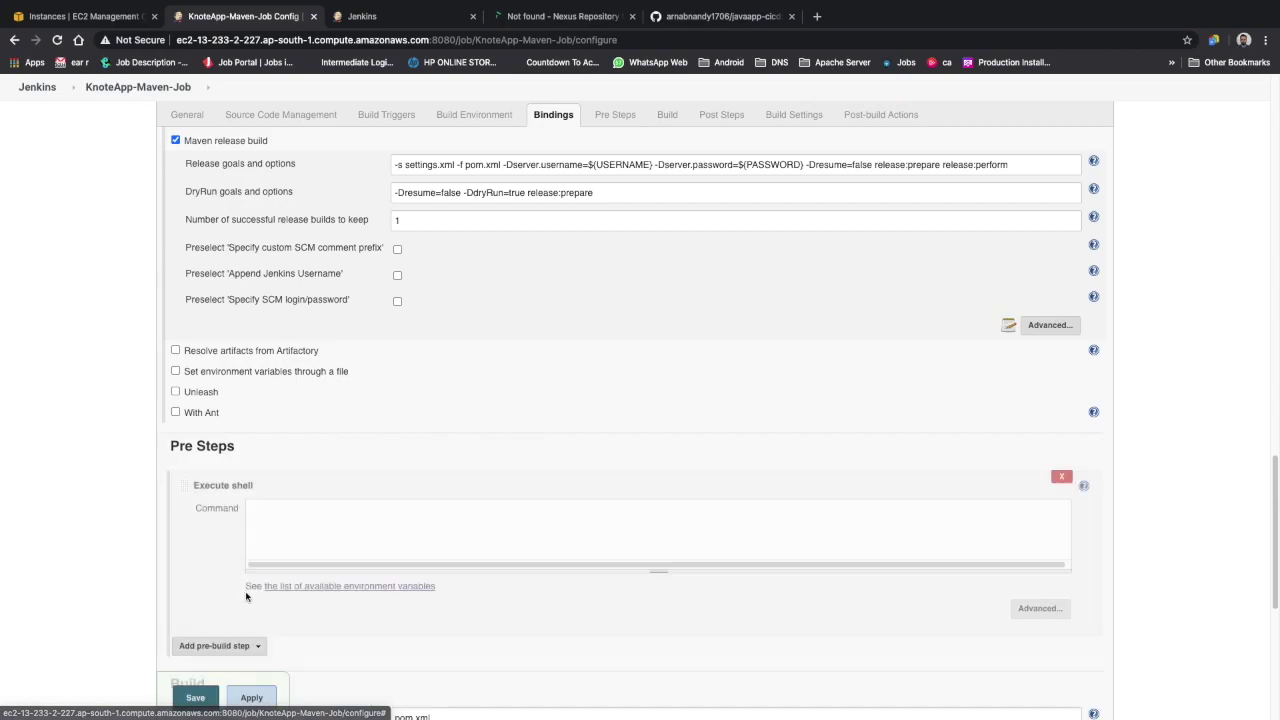
left_click(1062, 478)
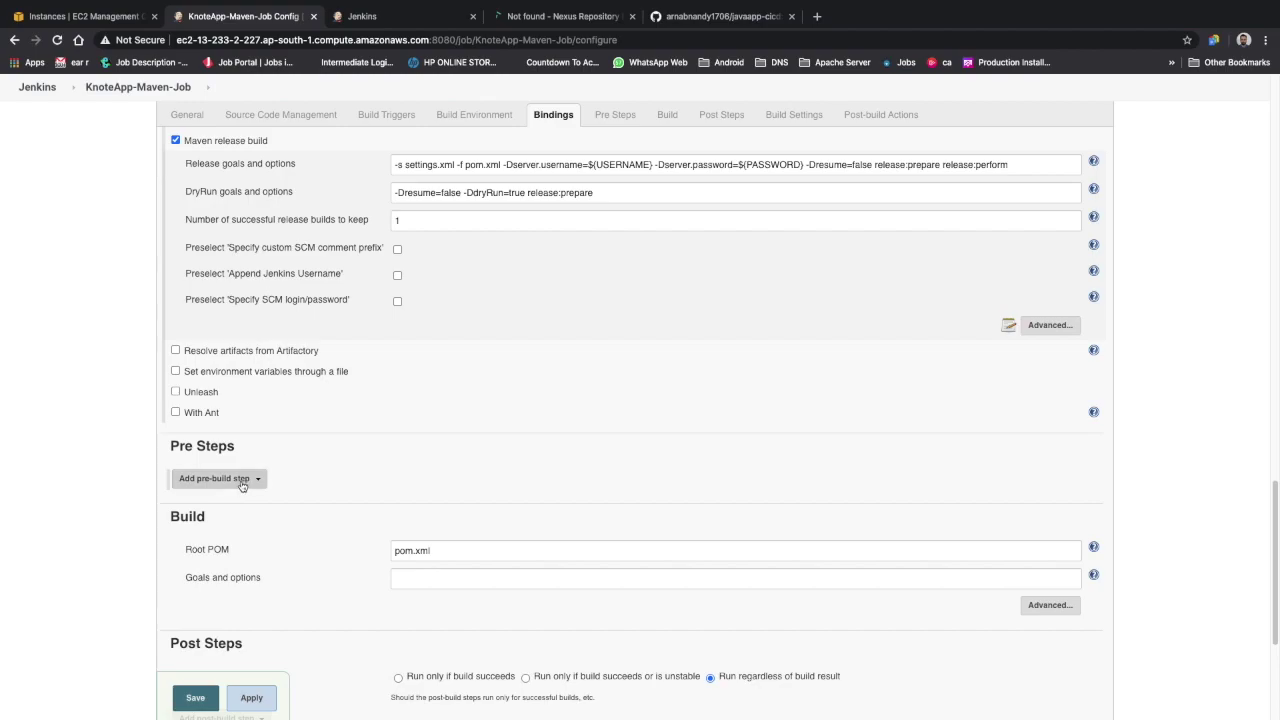
Add a Provide Configuration files pre-build step that uses the NexusCredential file
left_click(241, 484)
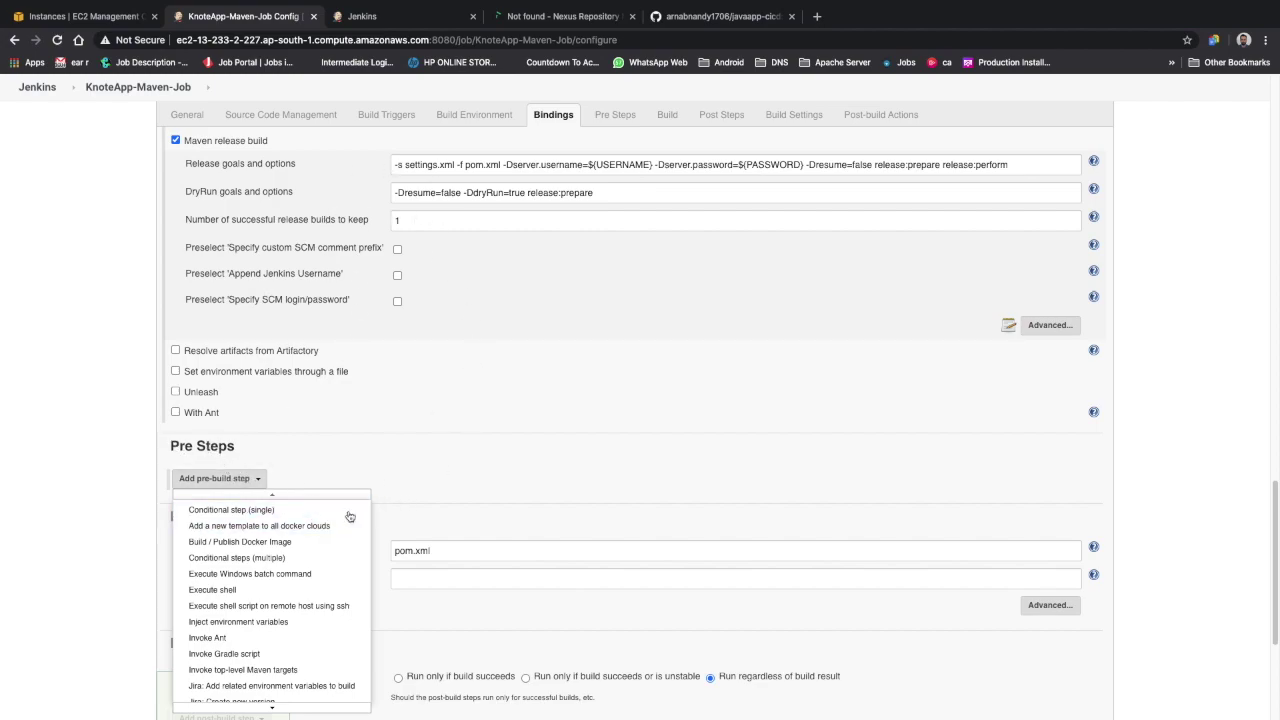
scroll(680, 195, "up", 3)
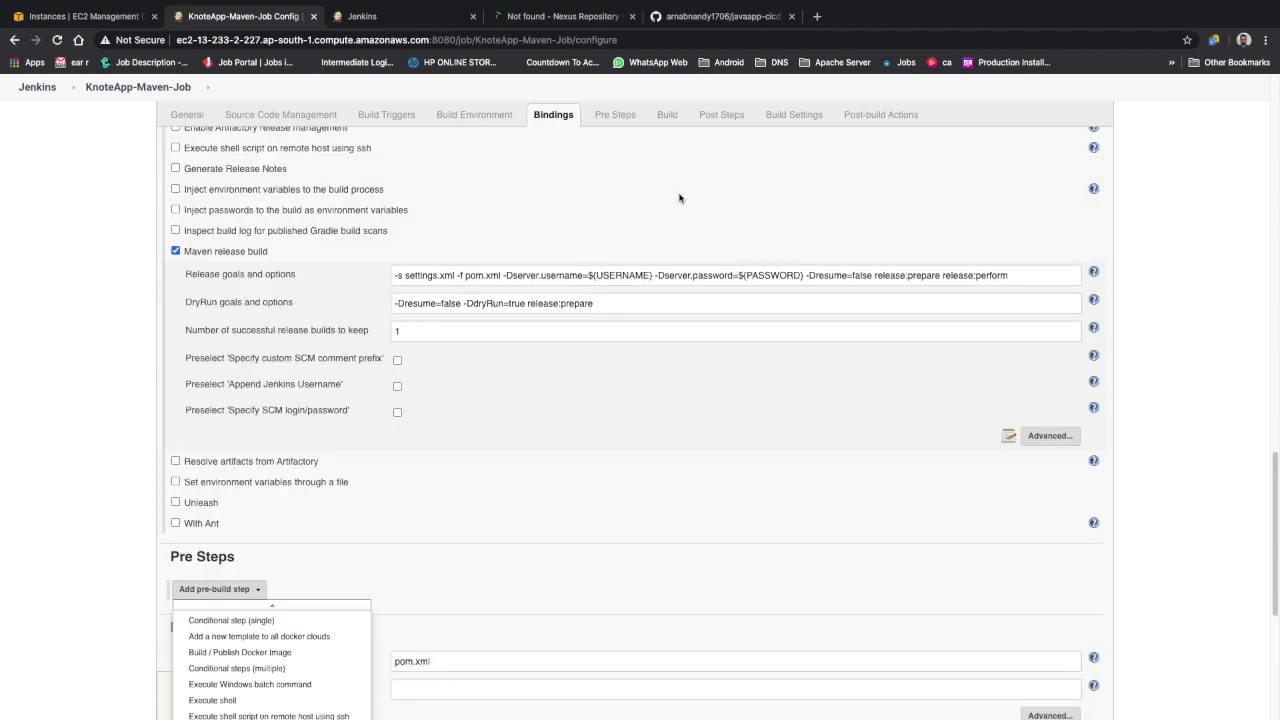
scroll(591, 356, "up", 4)
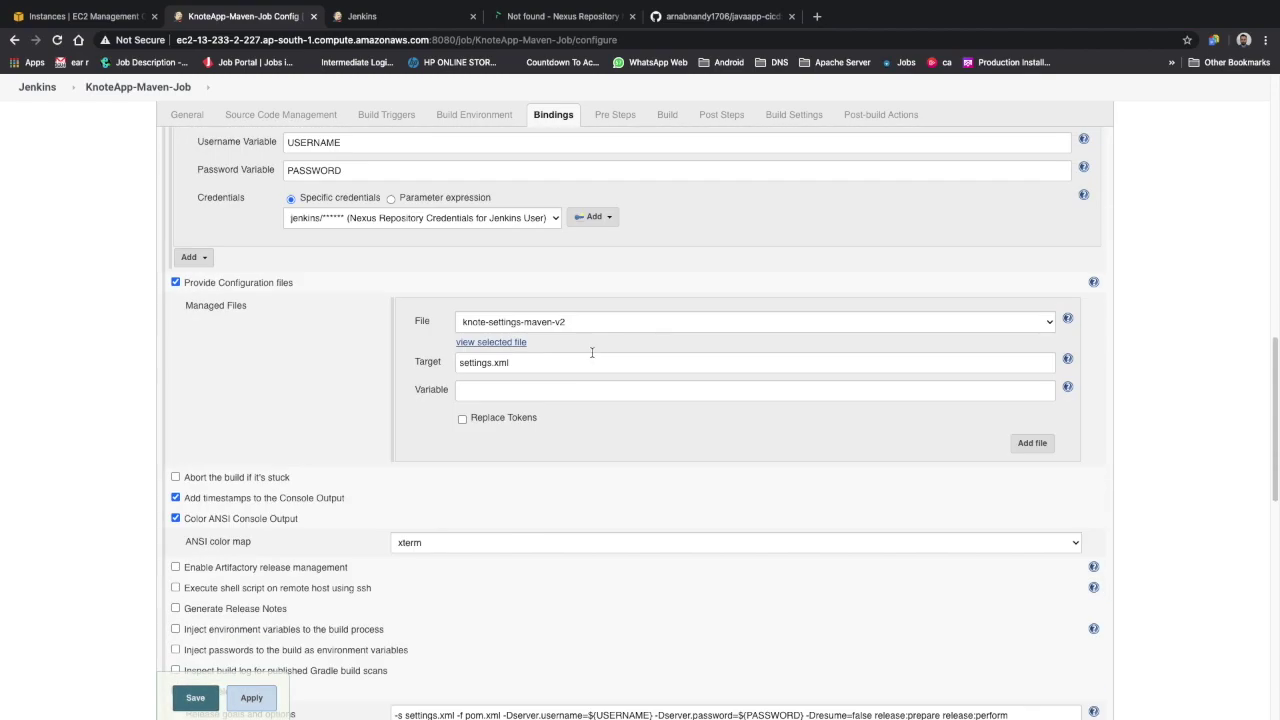
scroll(591, 352, "down", 7)
scroll(591, 352, "down", 3)
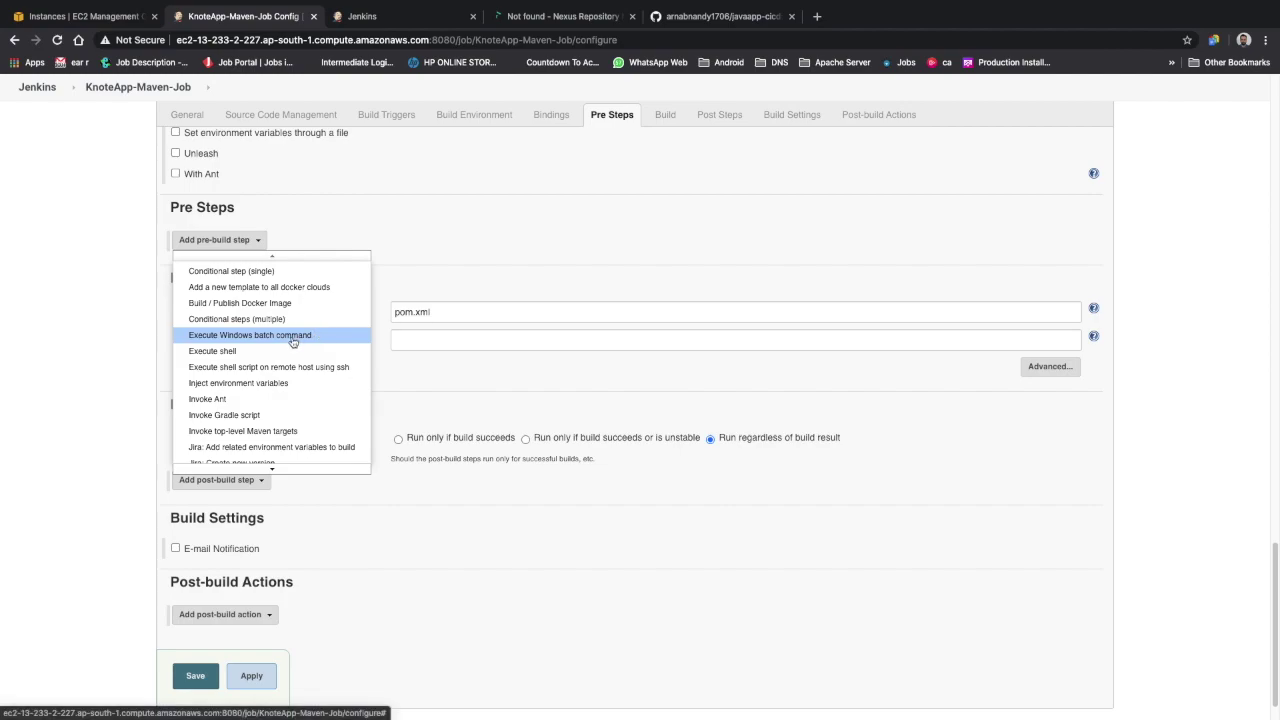
scroll(252, 397, "down", 1)
mouse_move(268, 431)
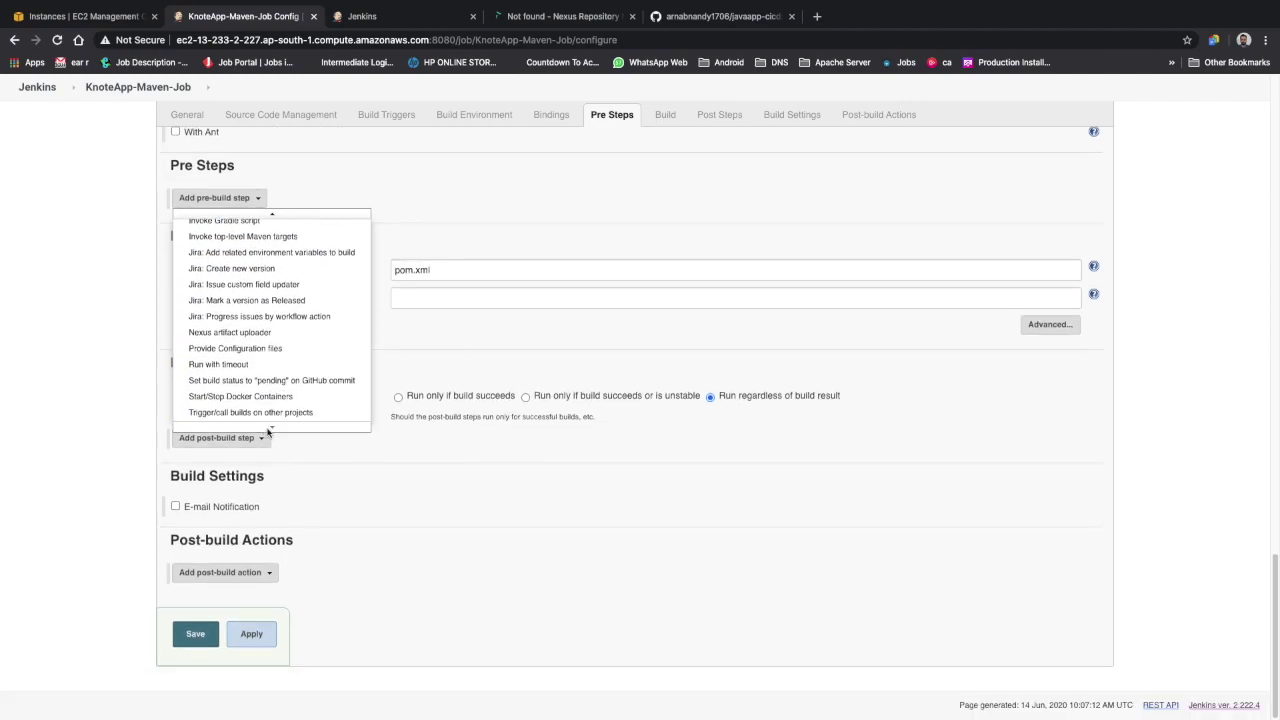
mouse_move(340, 215)
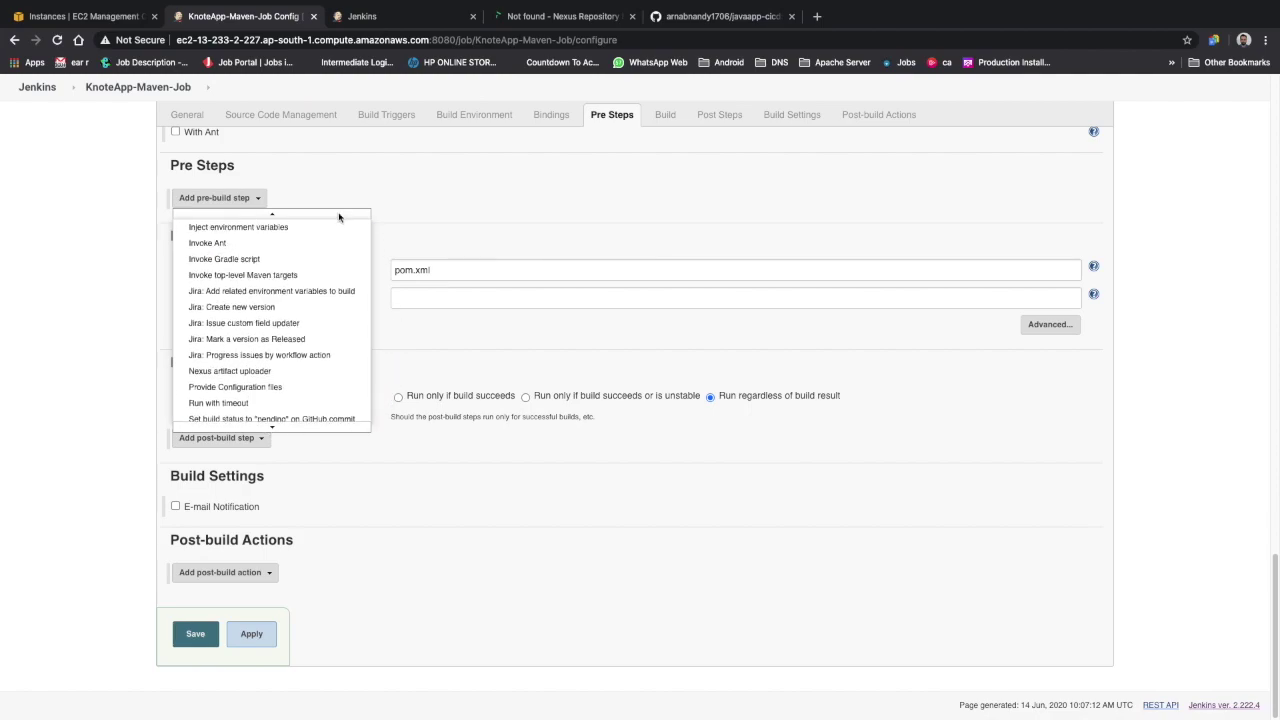
mouse_move(200, 426)
left_click(257, 402)
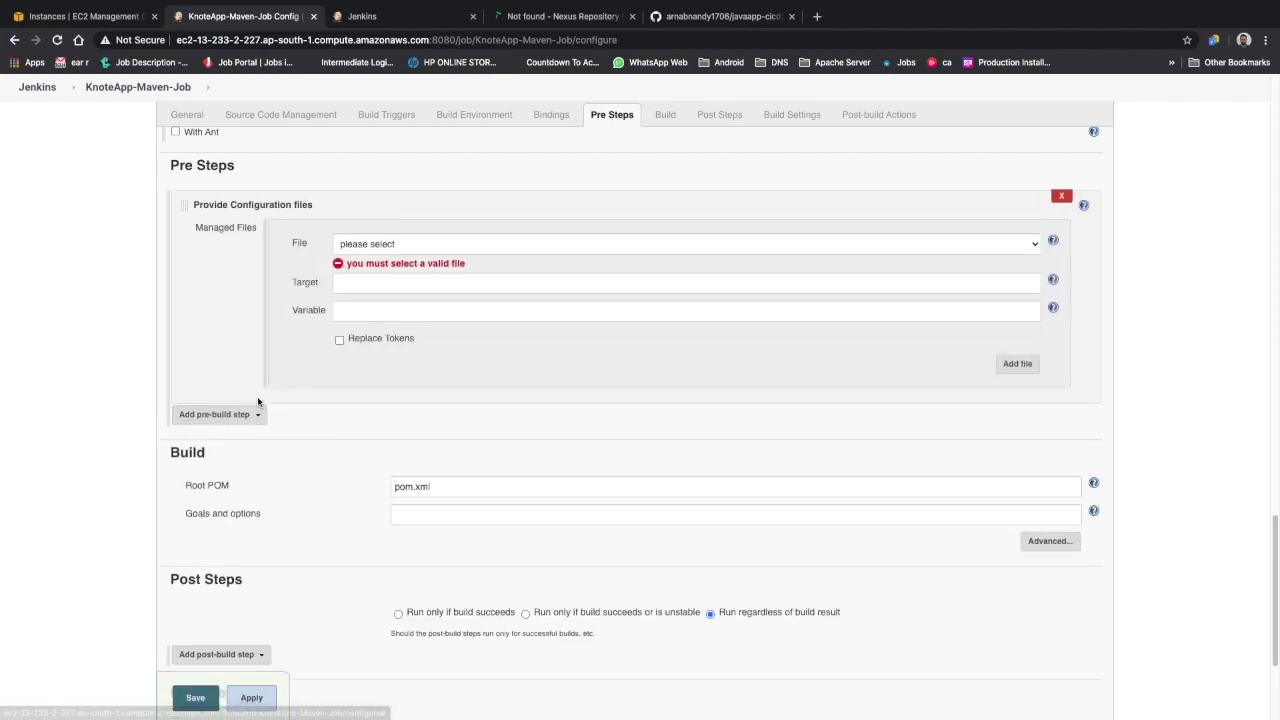
left_click(436, 243)
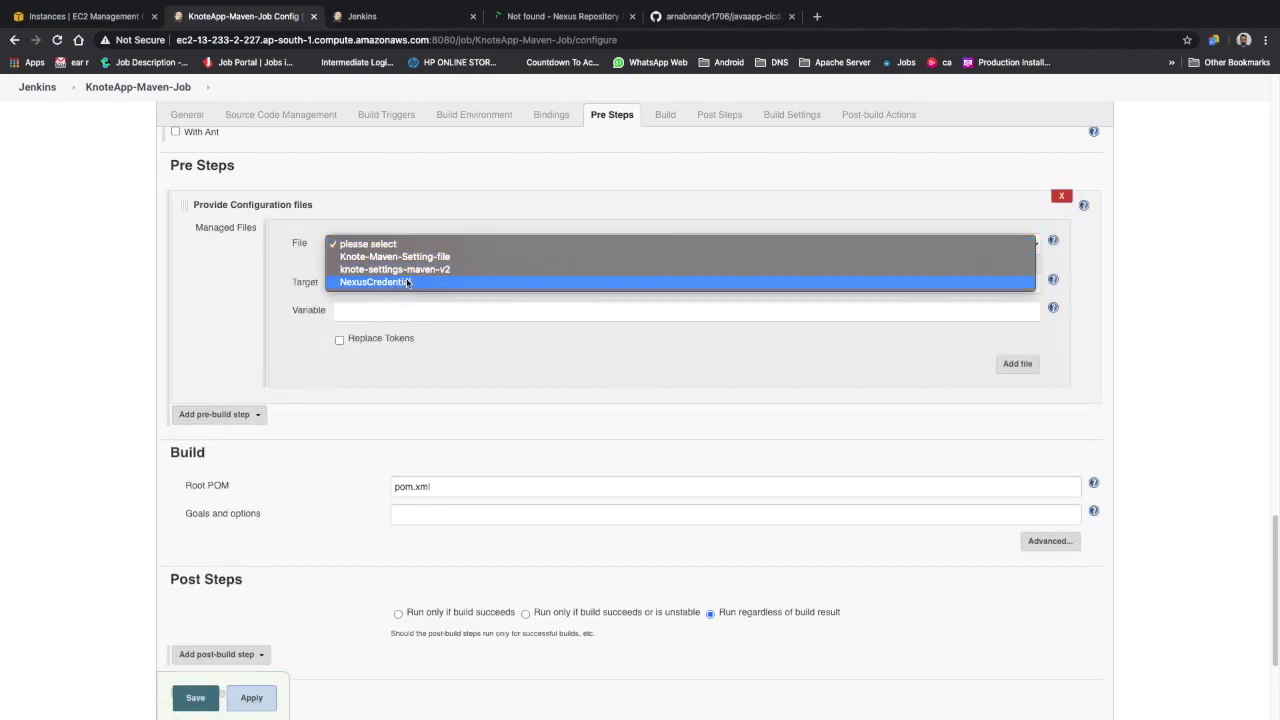
left_click(408, 282)
left_click(432, 18)
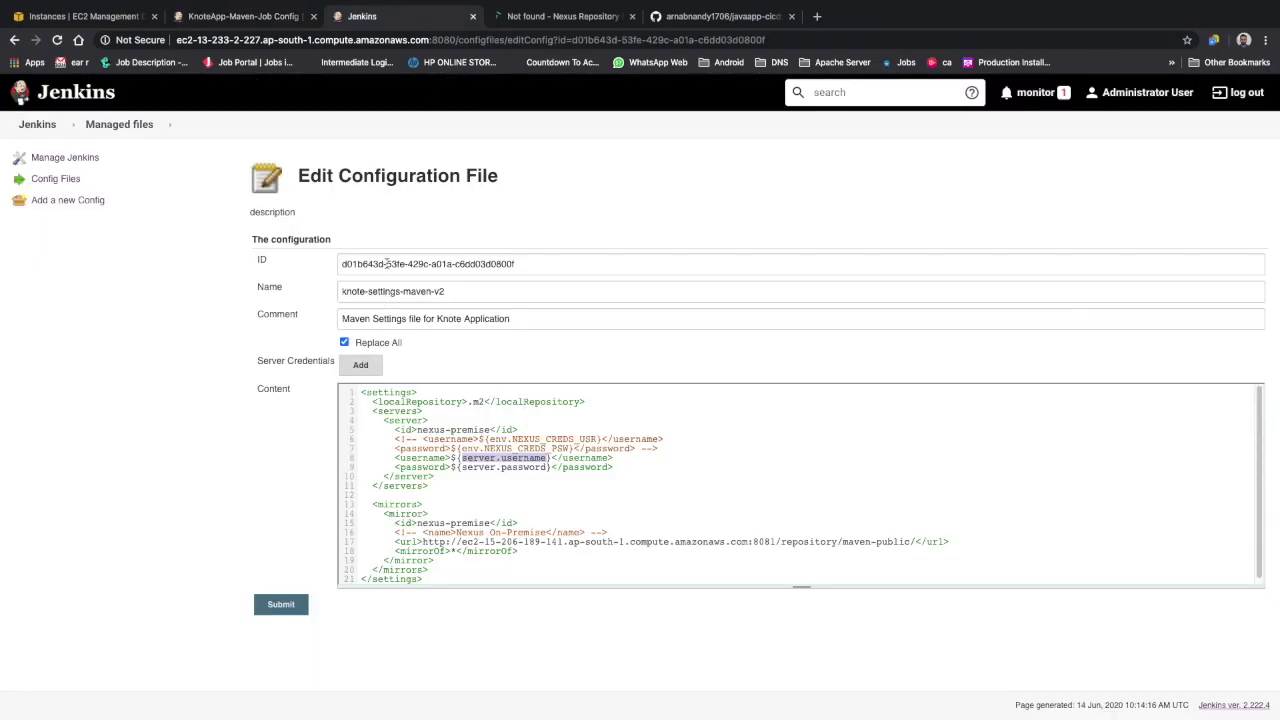
Check the NexusCredential file name in the Config Files list, then return to the job configuration
left_click(77, 181)
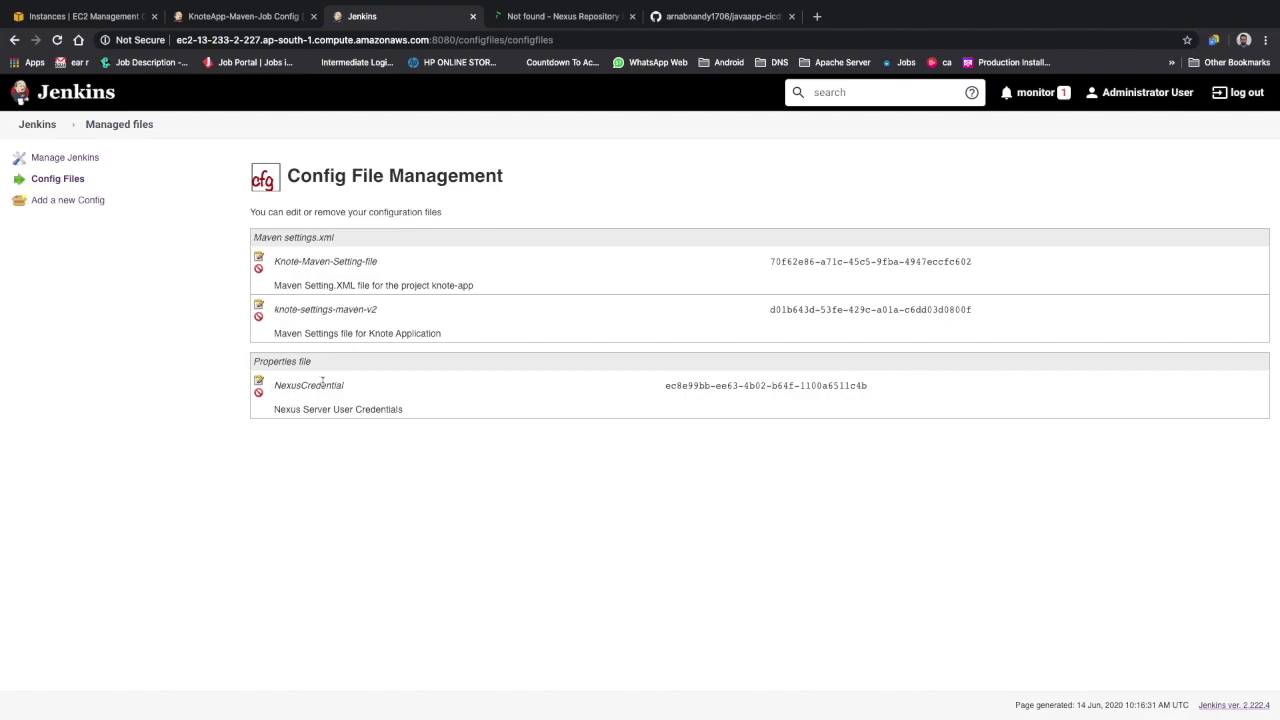
left_click_drag(349, 386, 273, 383)
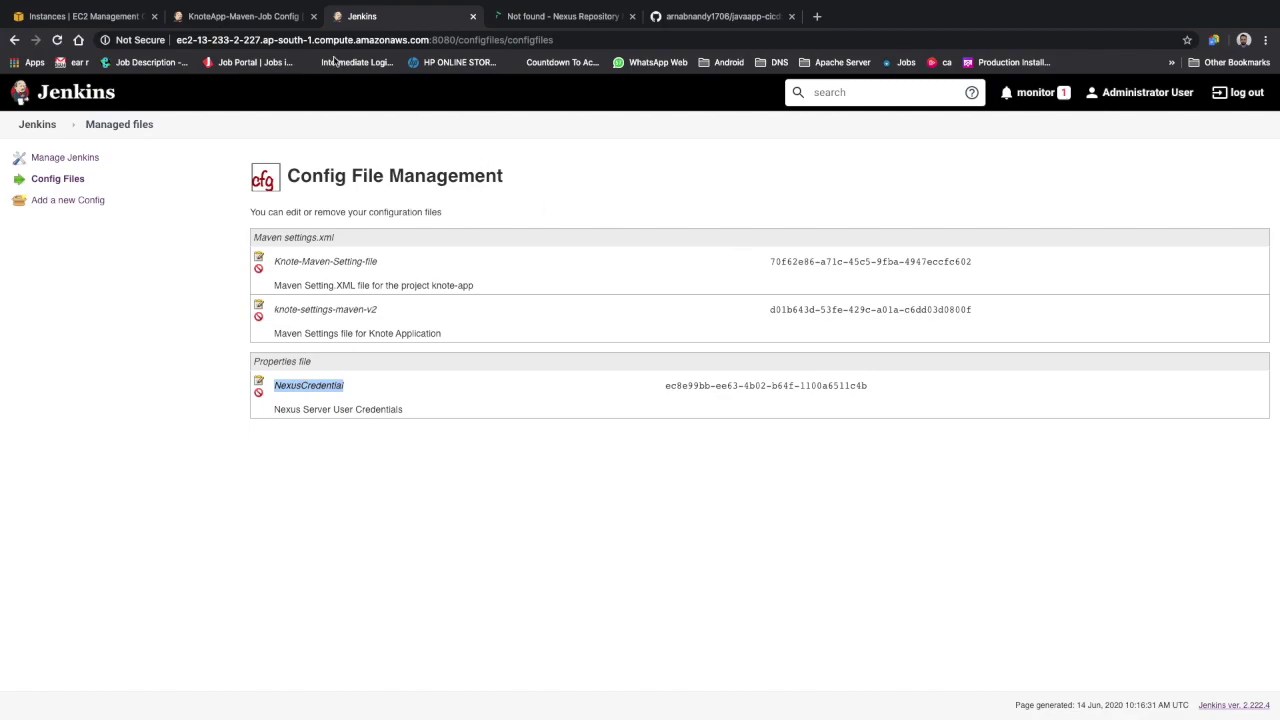
left_click(276, 18)
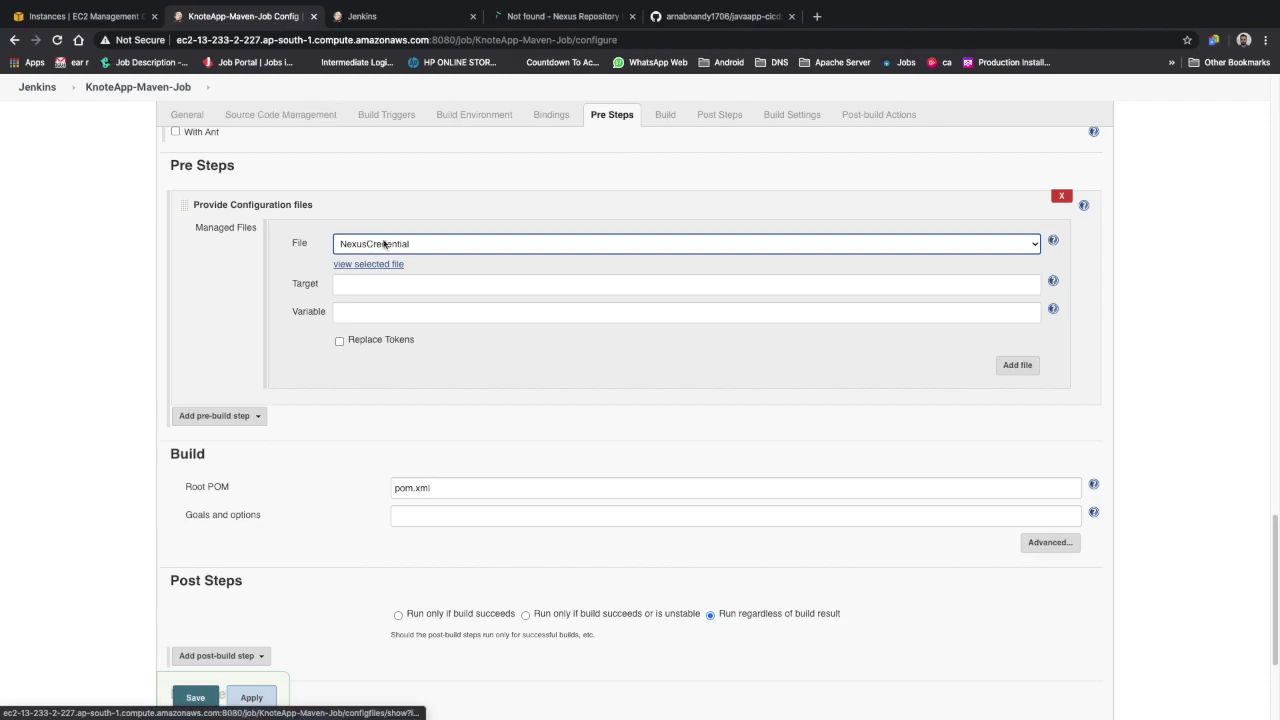
Set the NexusCredential config-file step's Target to nexusCreds.properties
left_click(373, 284)
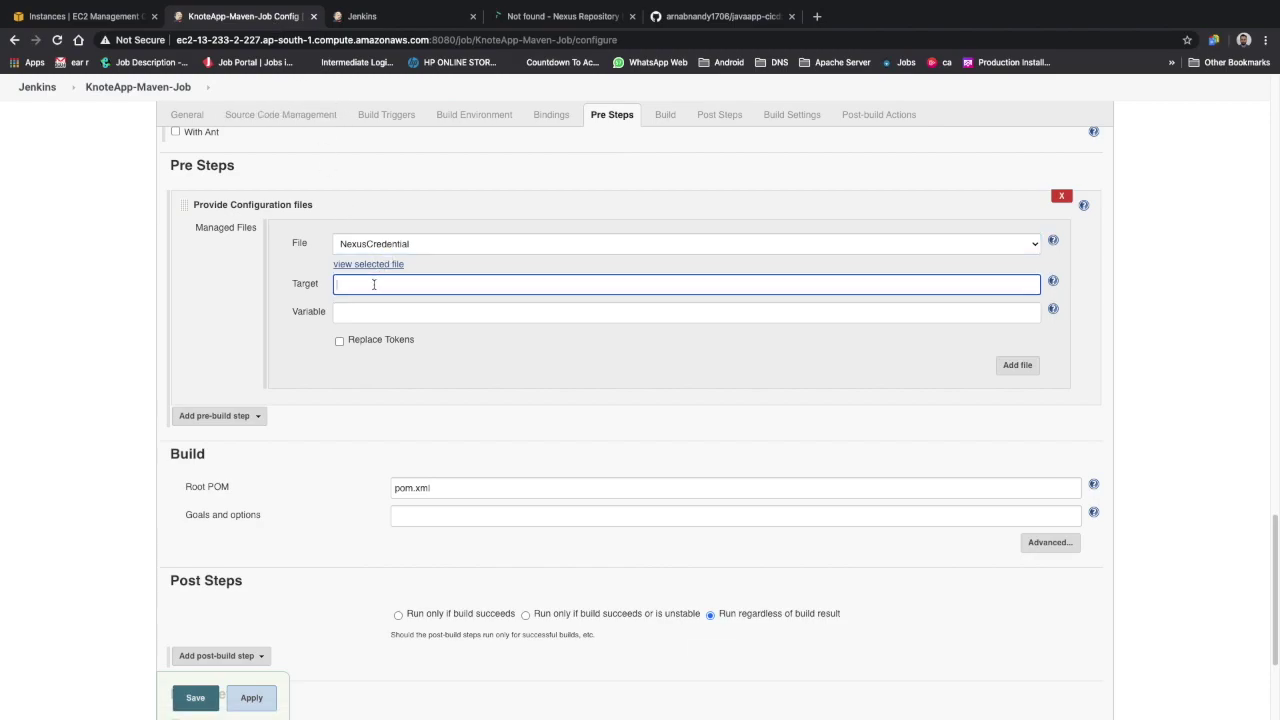
scroll(374, 230, "up", 10)
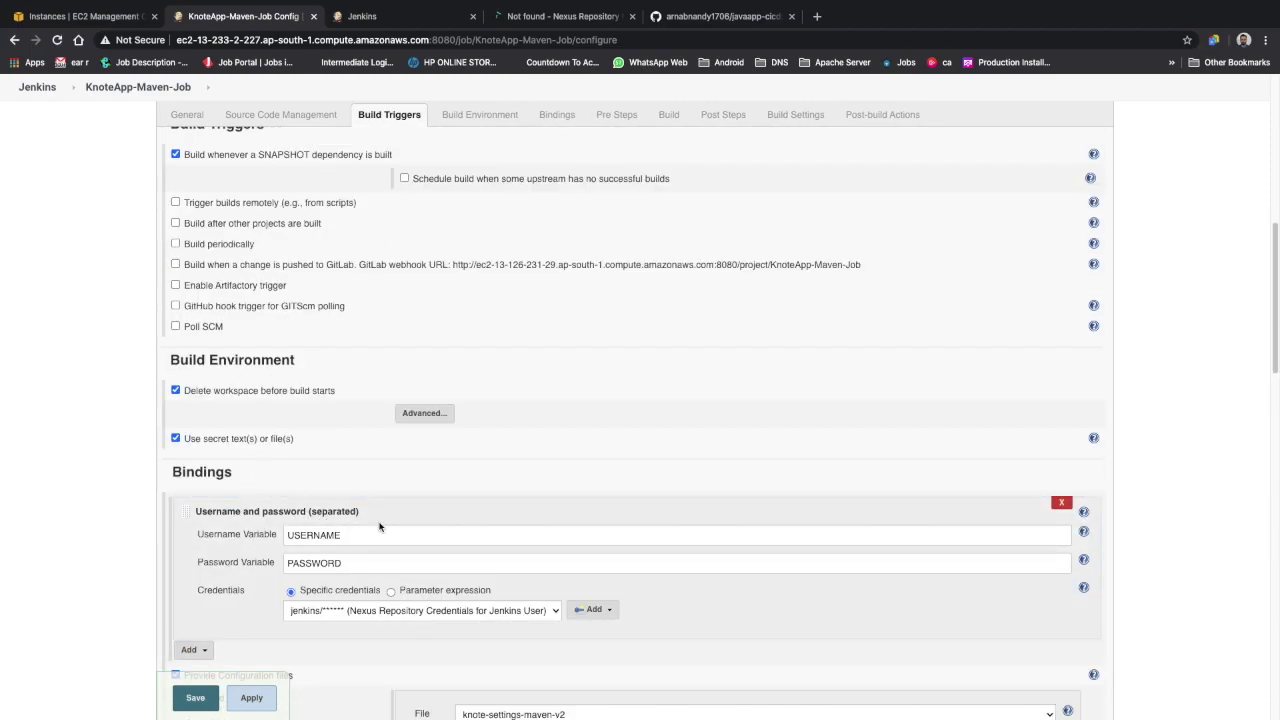
scroll(250, 512, "down", 10)
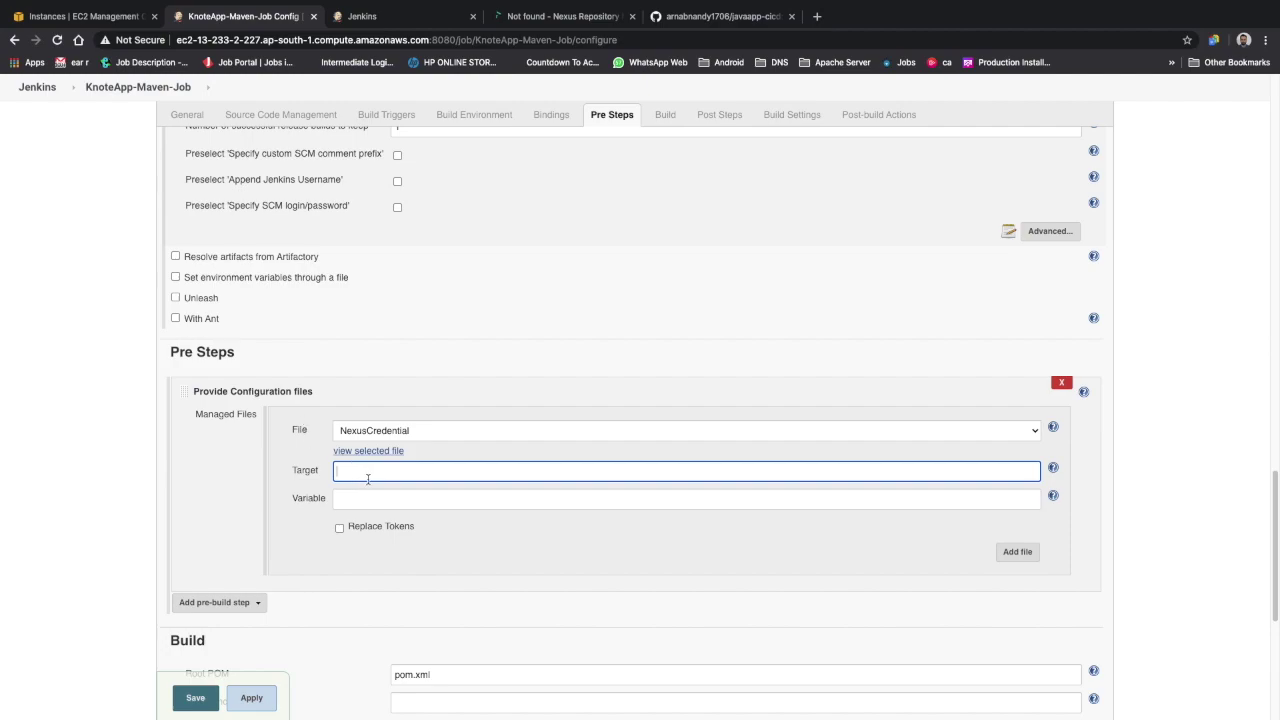
type("nexusCRede")
key("BackSpace")
key("BackSpace")
key("BackSpace")
key("BackSpace")
type("reds.properties")
left_click(225, 547)
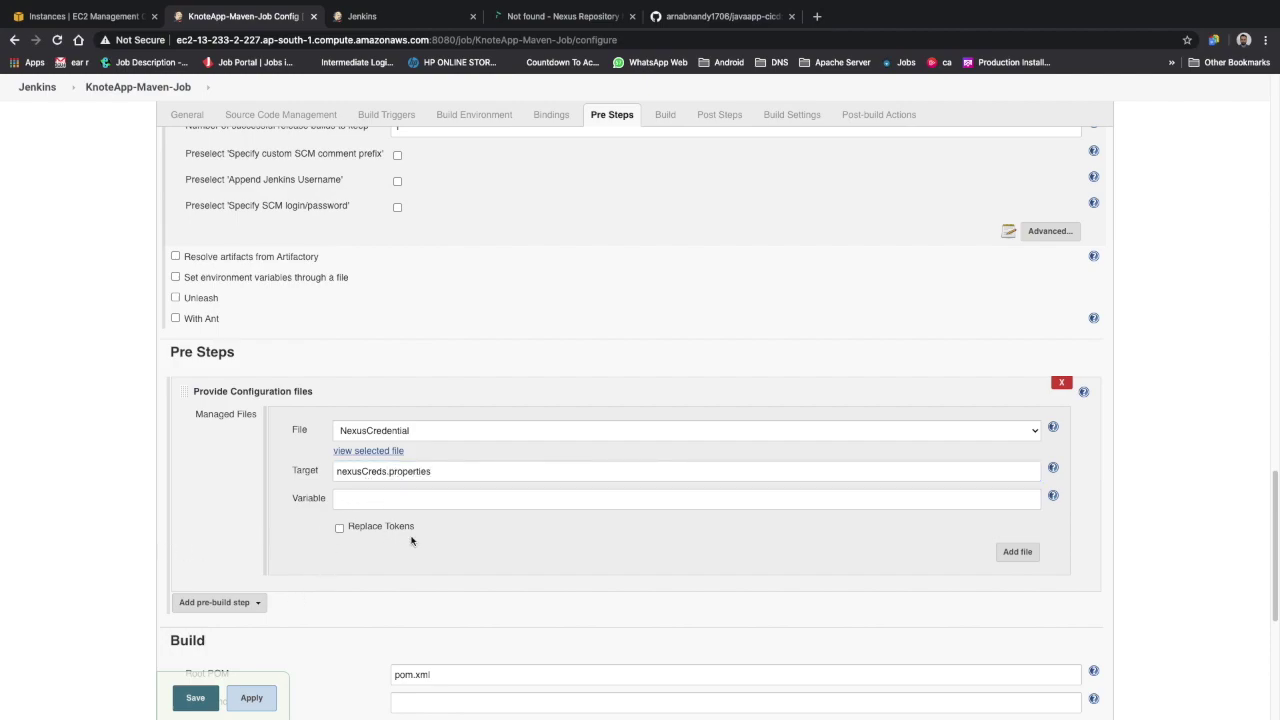
left_click(238, 604)
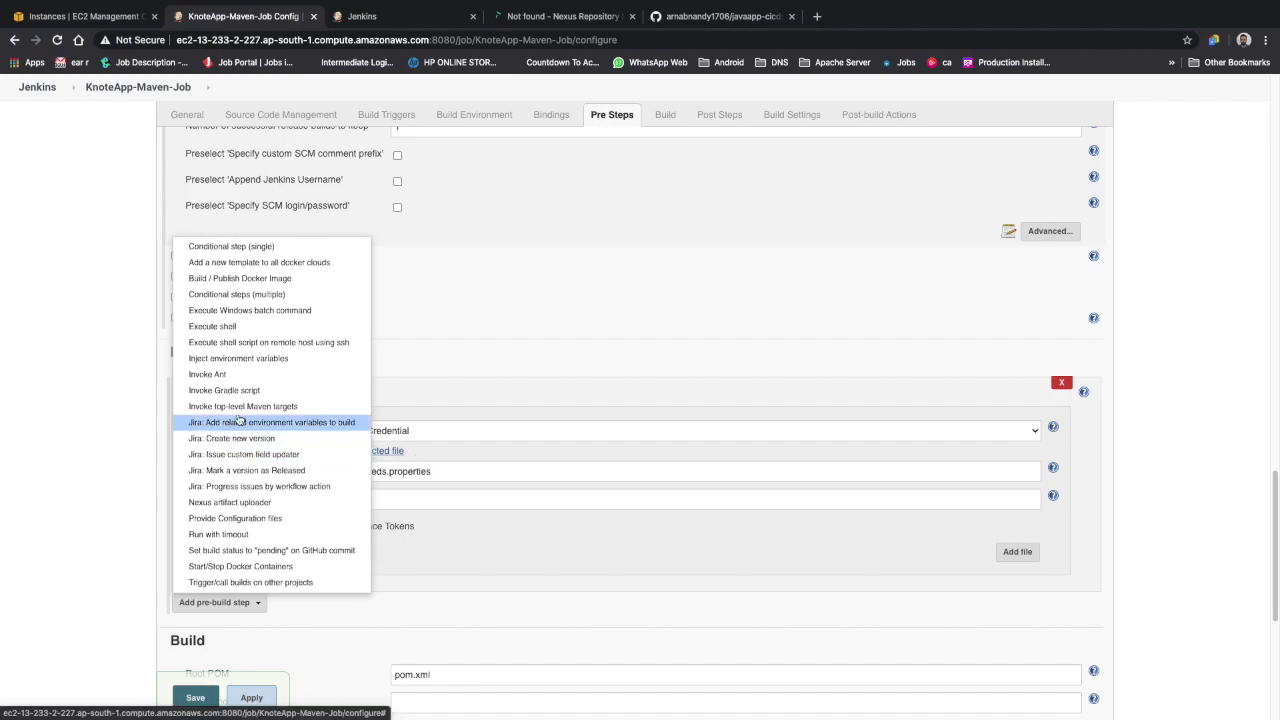
Add an Inject environment variables pre-build step below the config-file step
left_click(265, 360)
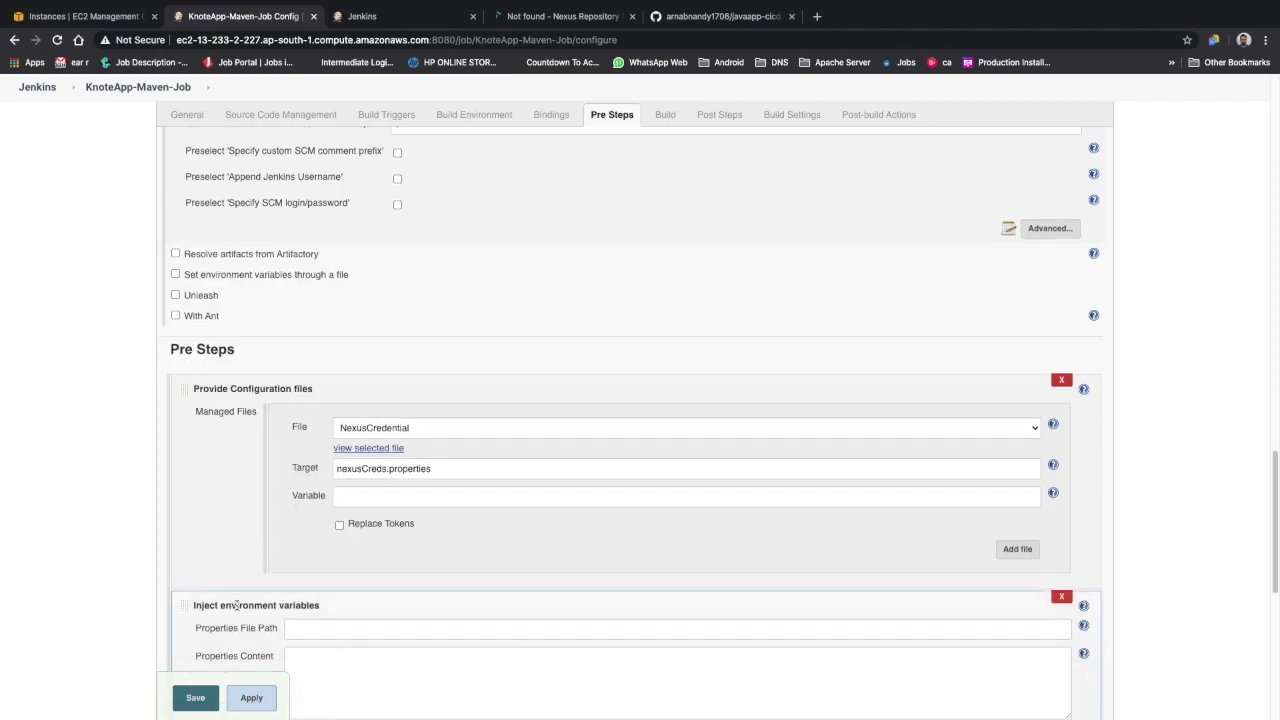
scroll(268, 382, "down", 1)
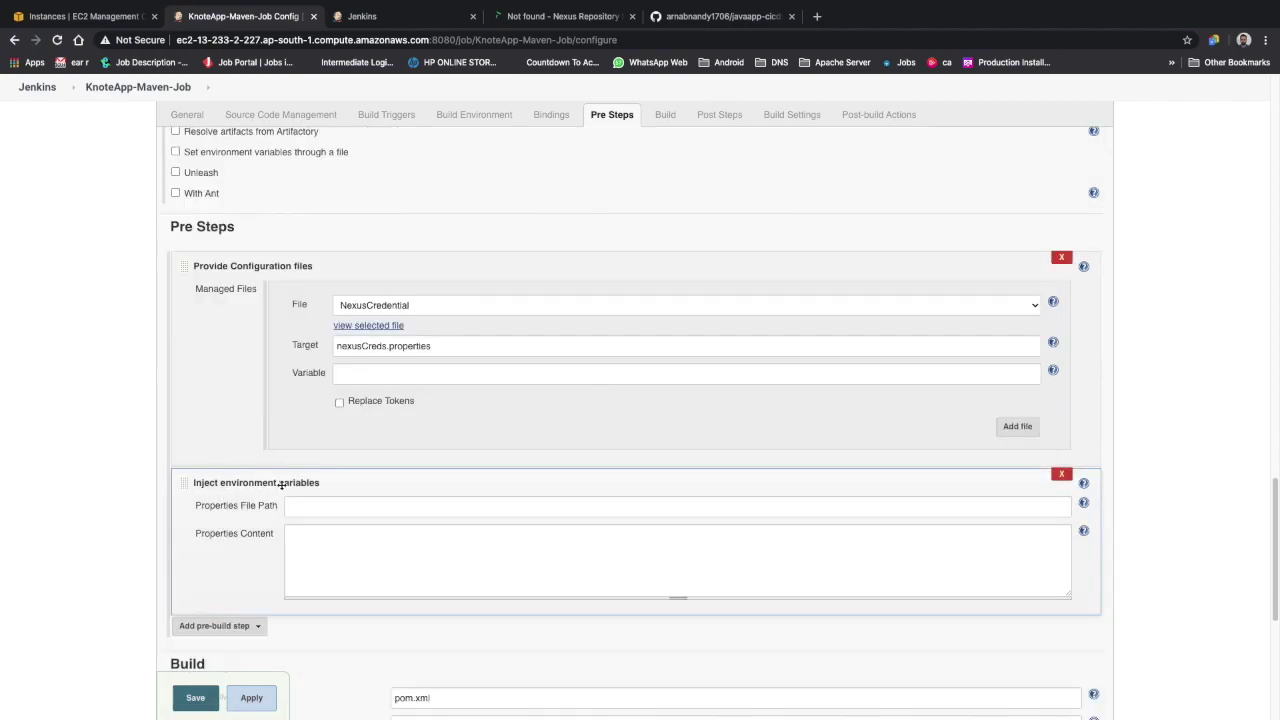
Filter installed plugins by 'inject' to confirm Environment Injector Plugin 2.3.0, then return to the job
left_click(395, 16)
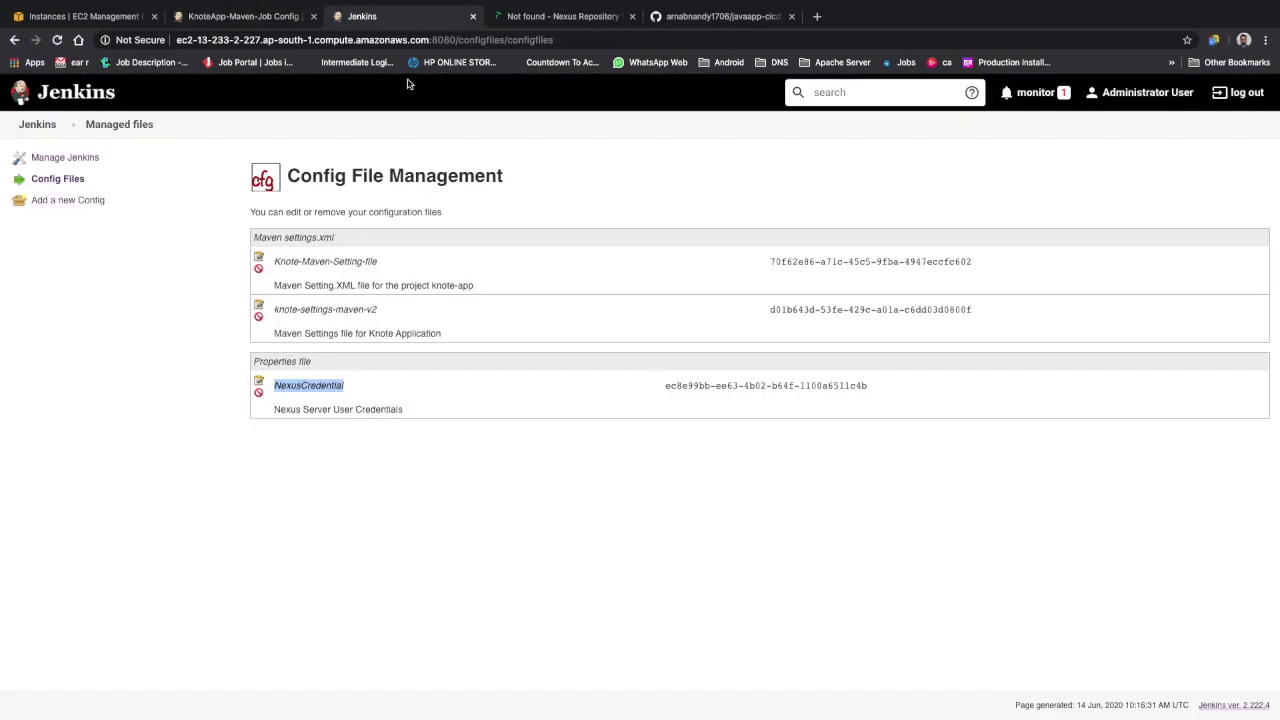
left_click(28, 130)
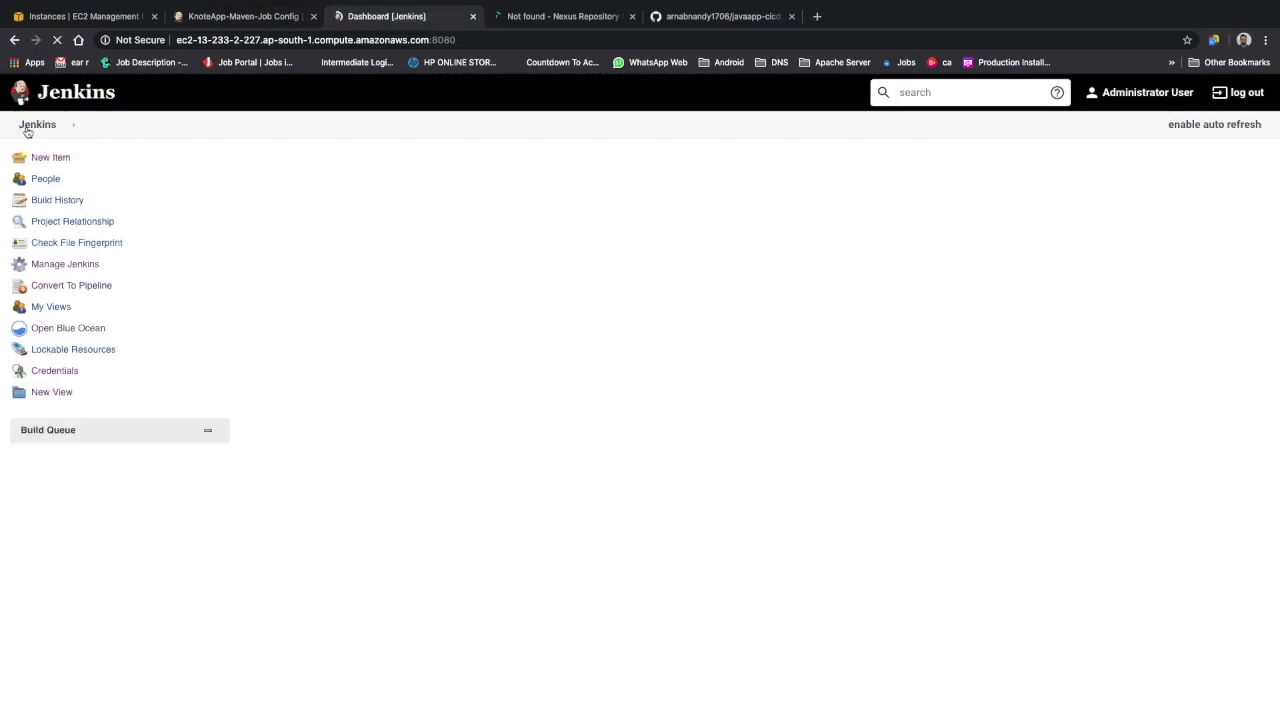
left_click(65, 264)
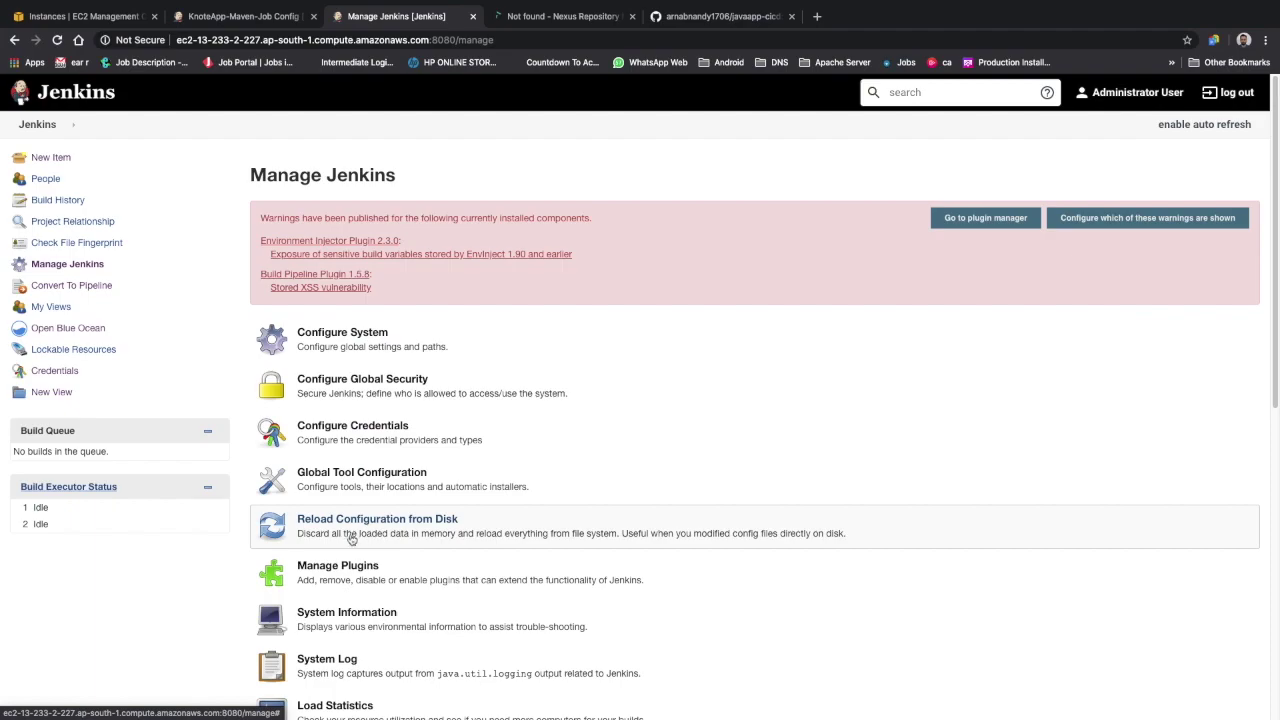
left_click(334, 573)
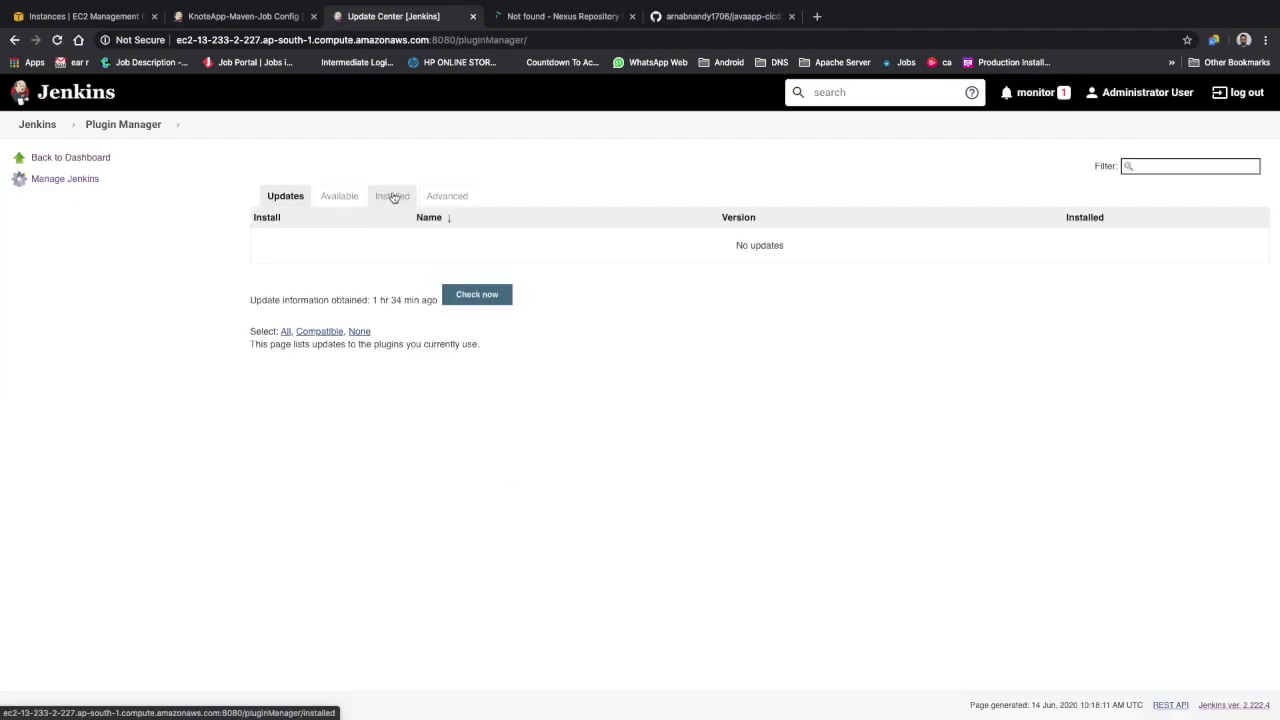
left_click(392, 197)
type("inject")
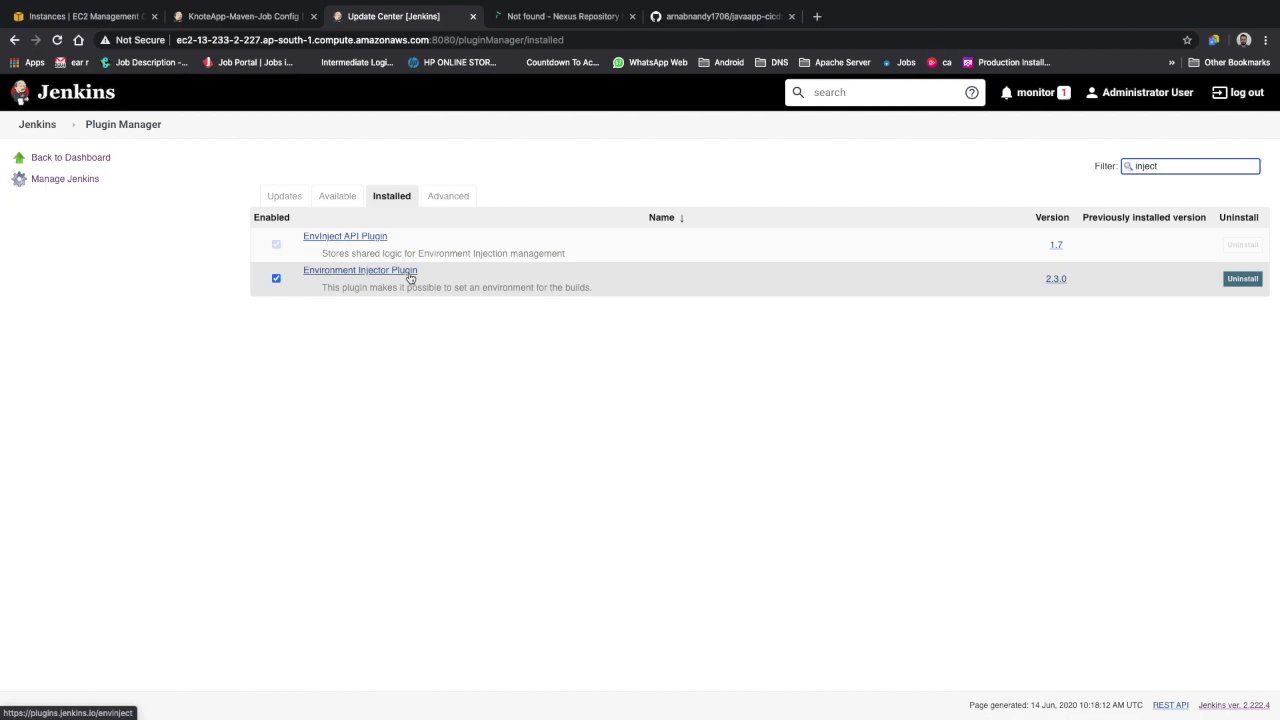
left_click(247, 15)
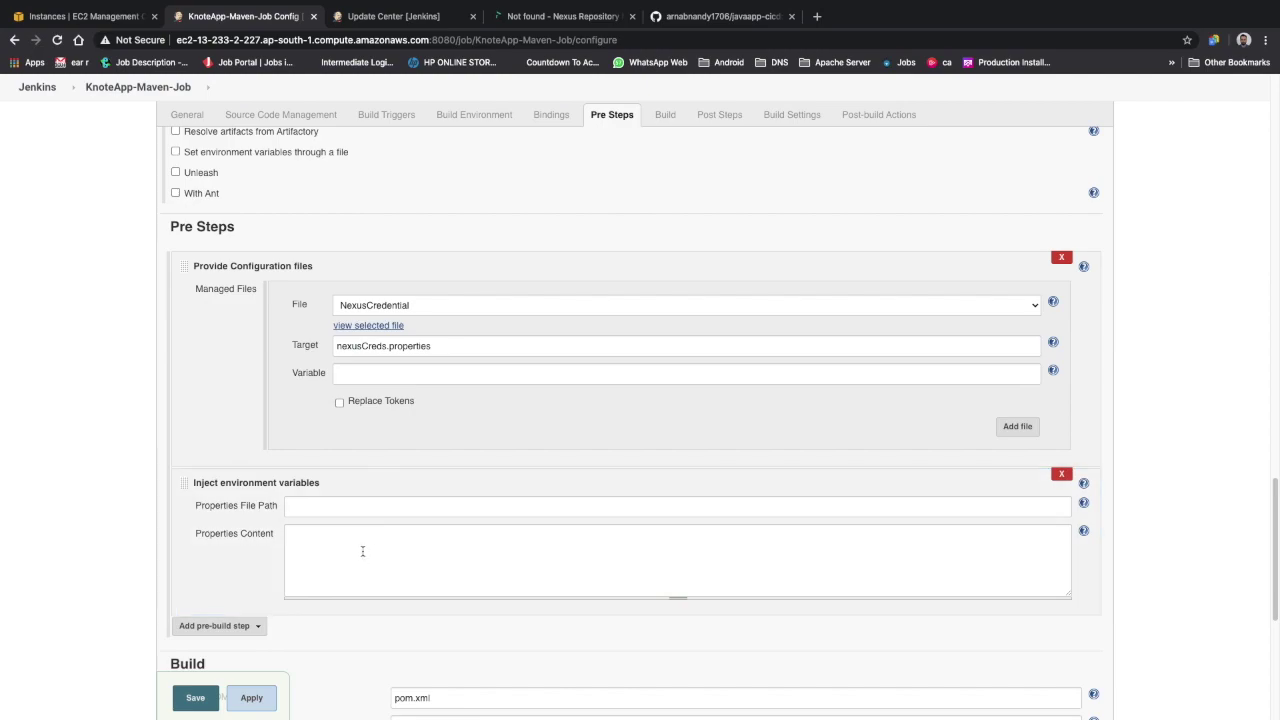
Set the Properties File Path to nexusCreds.properties and compare it with the config-file Target
left_click(315, 549)
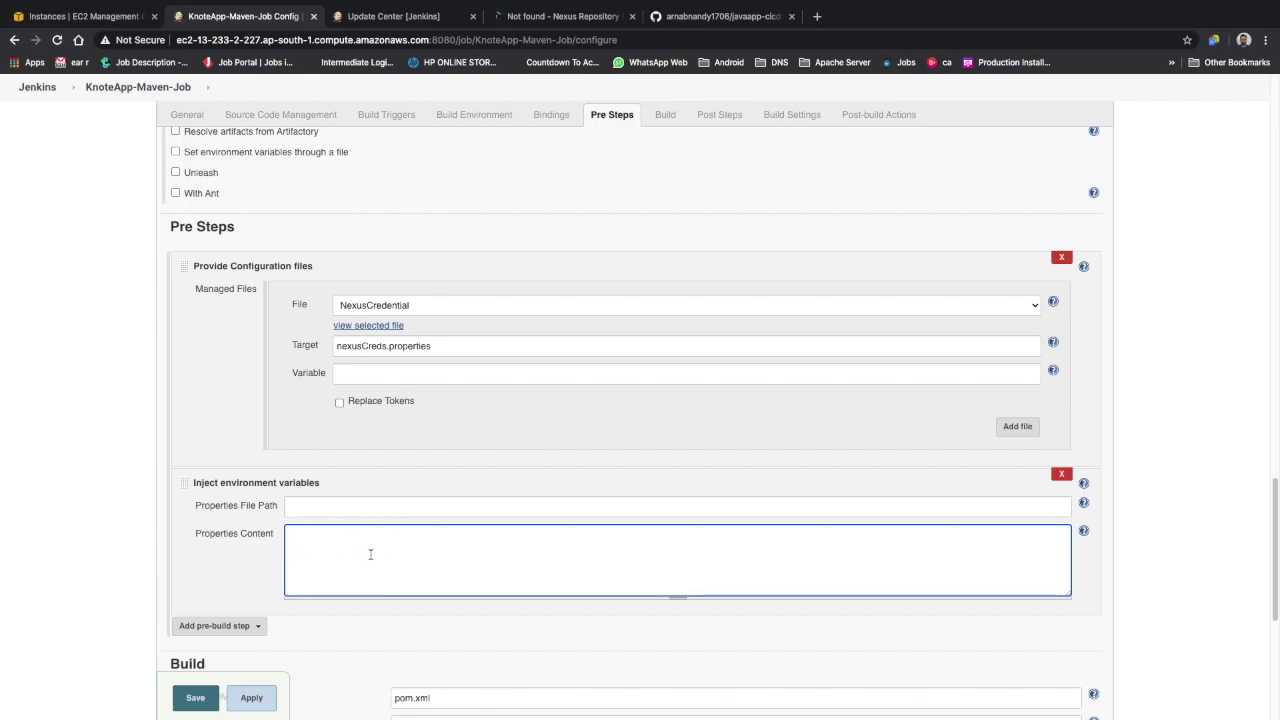
left_click(342, 507)
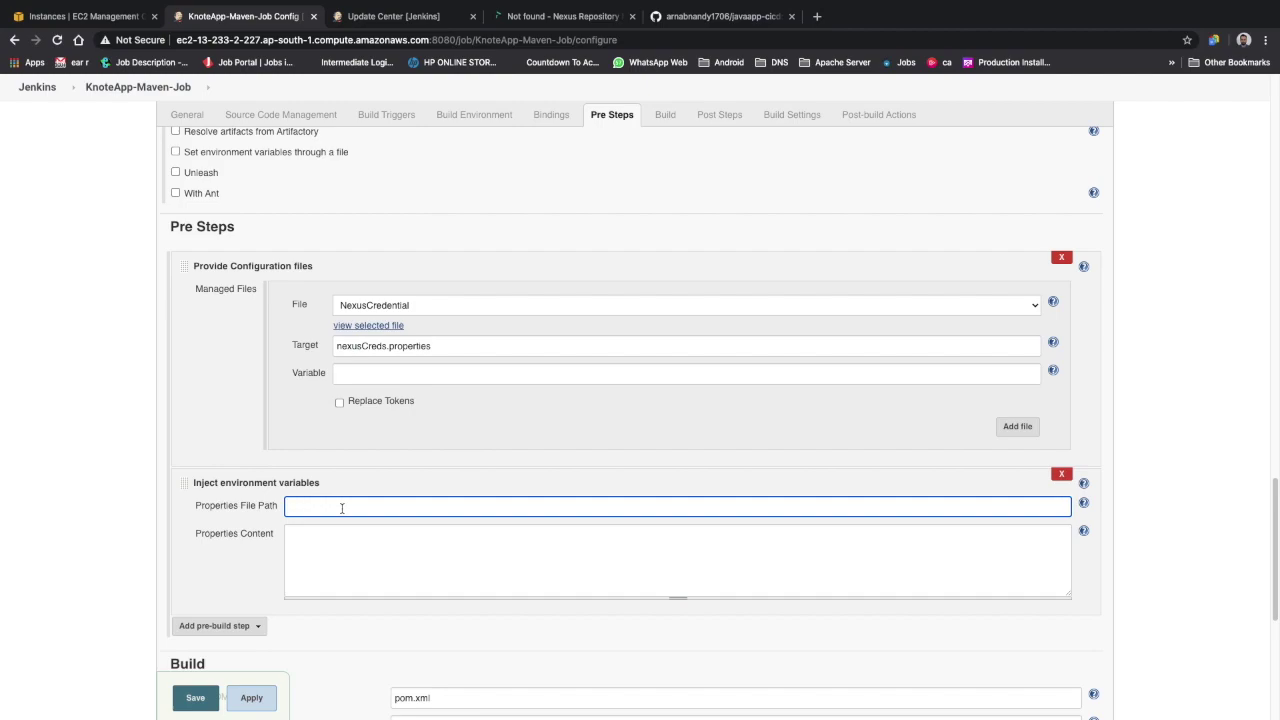
type("nexusCreds.properties")
triple_click(524, 342)
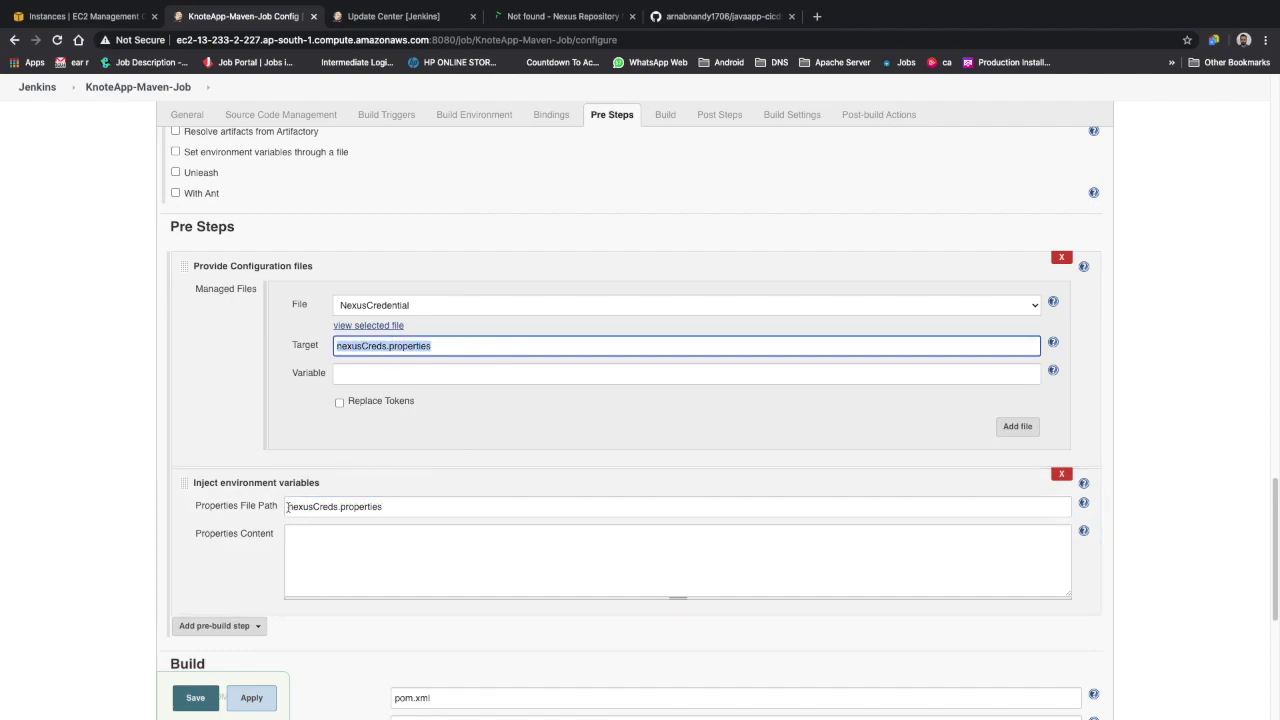
left_click_drag(289, 508, 486, 510)
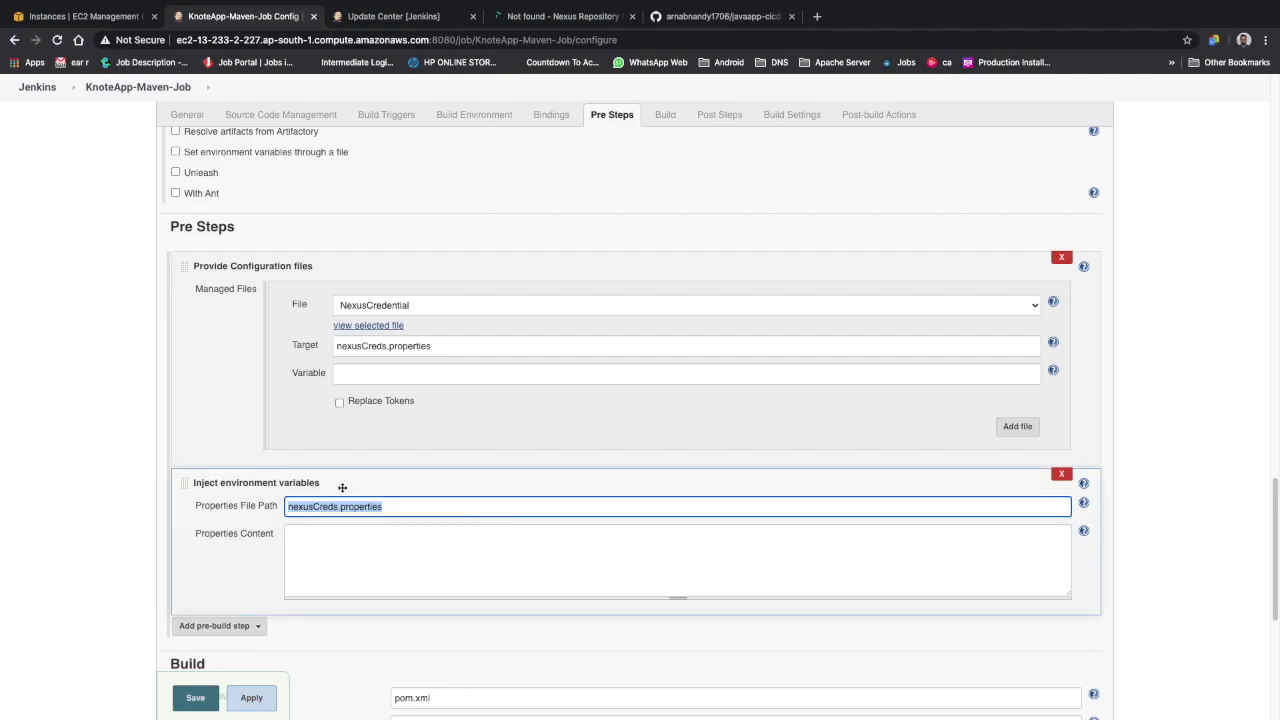
scroll(300, 530, "down", 2)
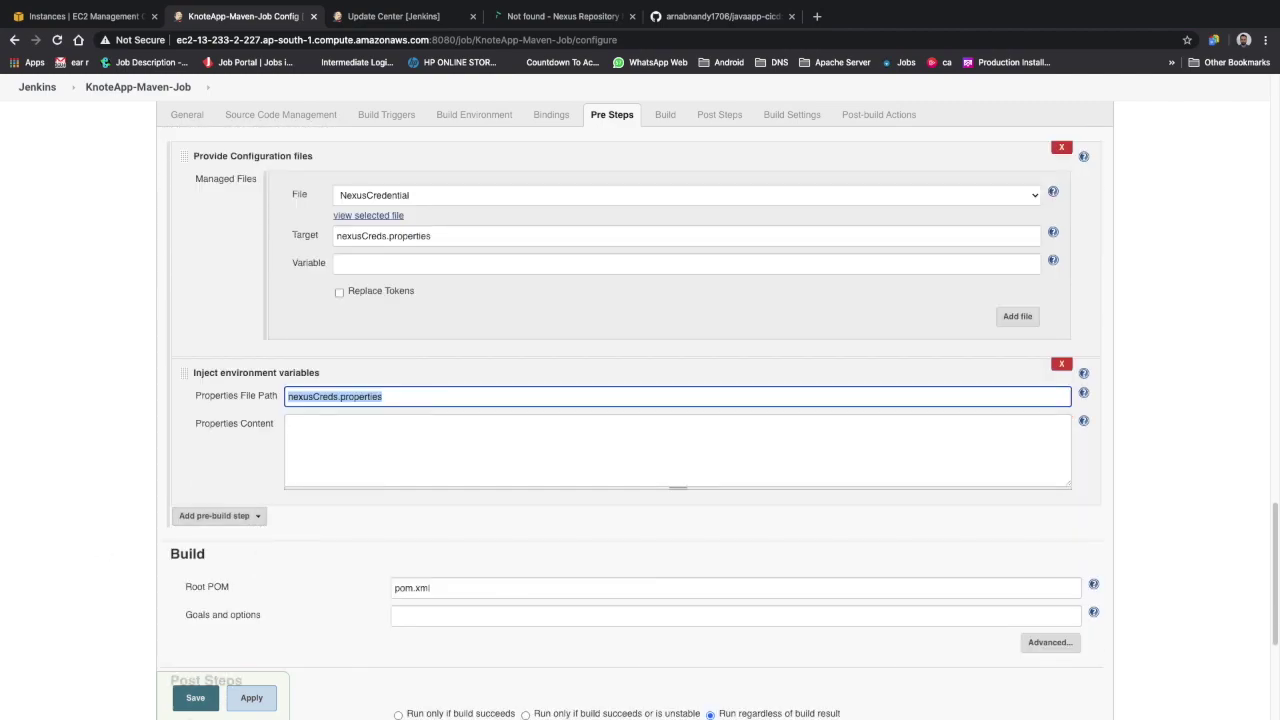
key("super+Tab")
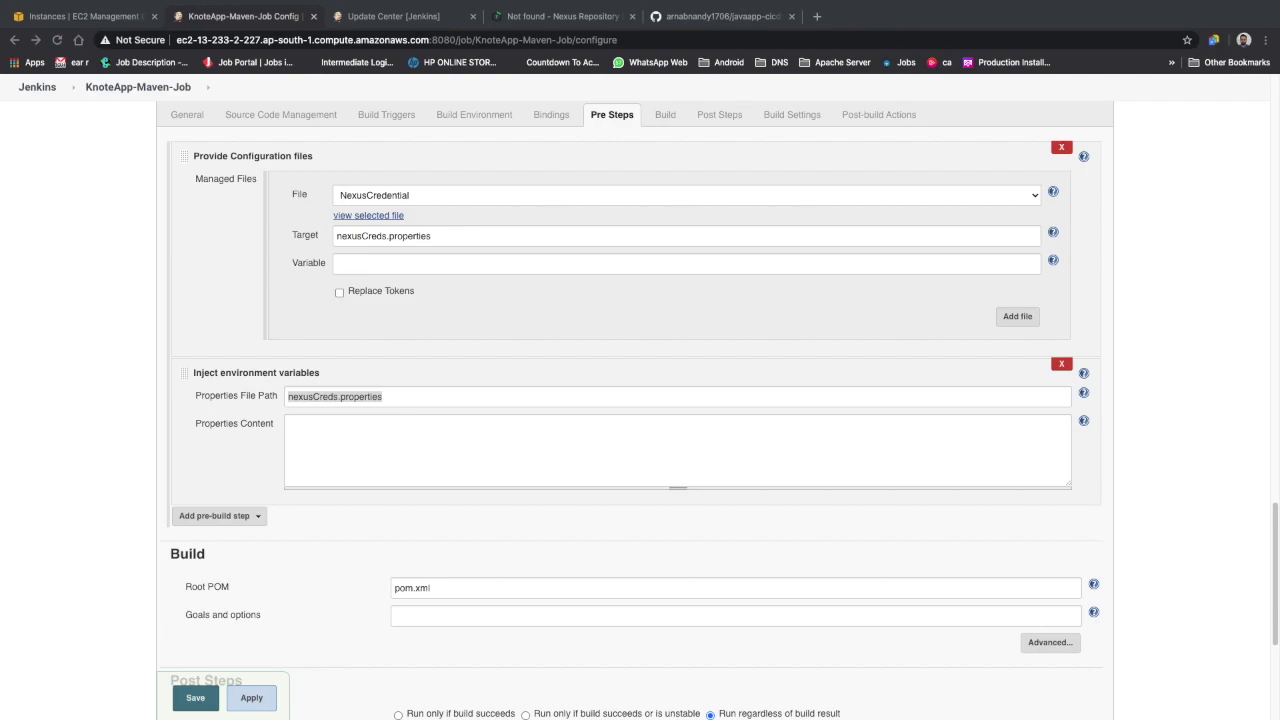
Add an Execute shell pre-step running mvn -Dserver.username=${USERNAME} -Dserver.password=${PASSWORD} clean
left_click(258, 519)
left_click(259, 519)
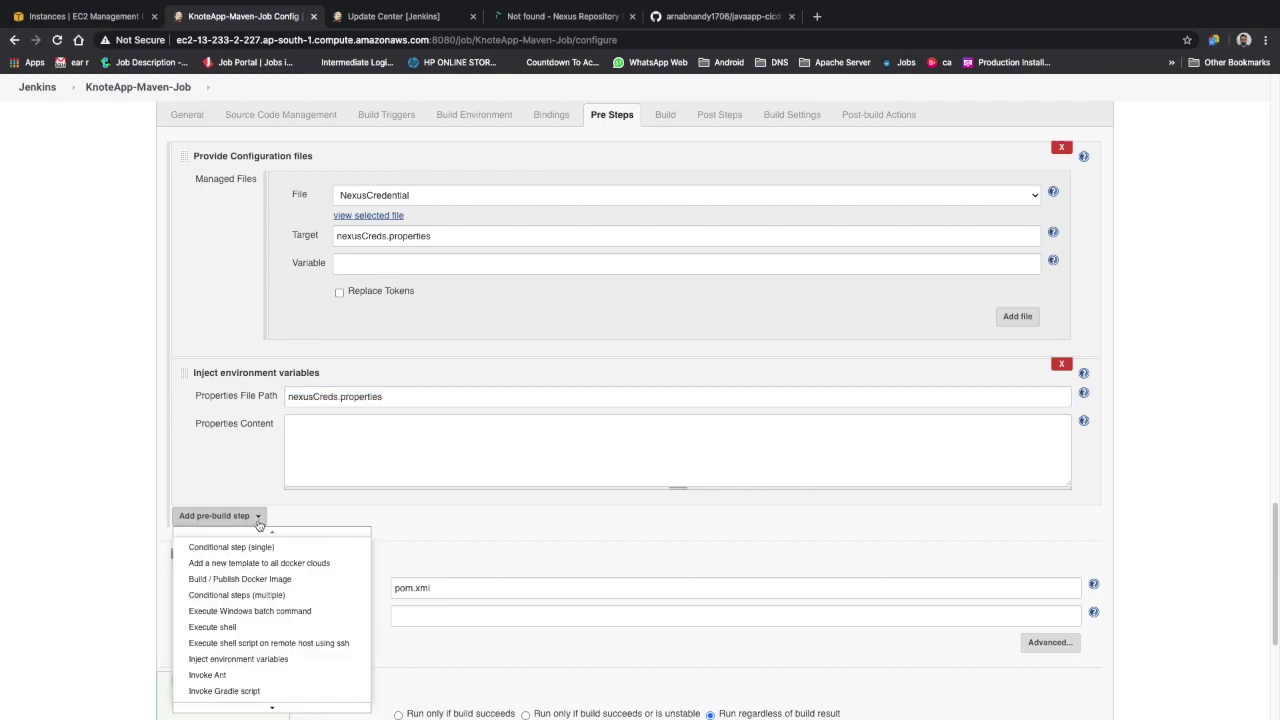
left_click(240, 628)
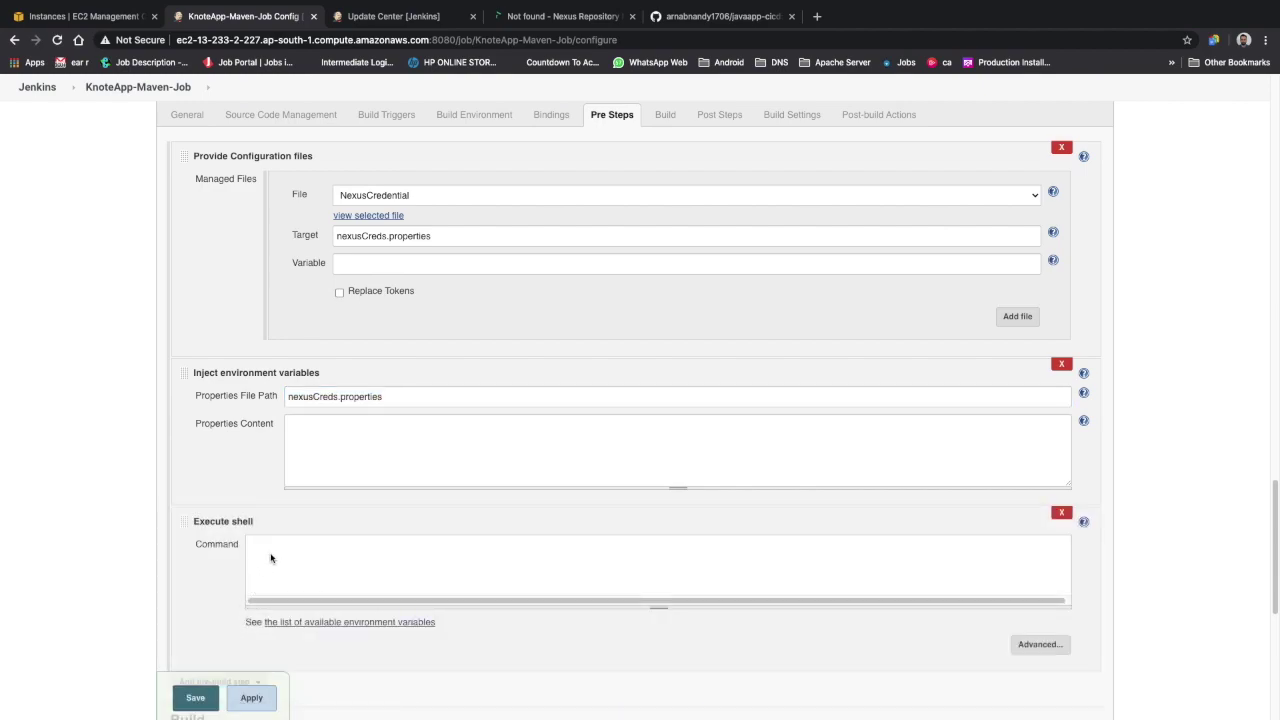
left_click(328, 566)
type("mv n -Dserver.username=${US")
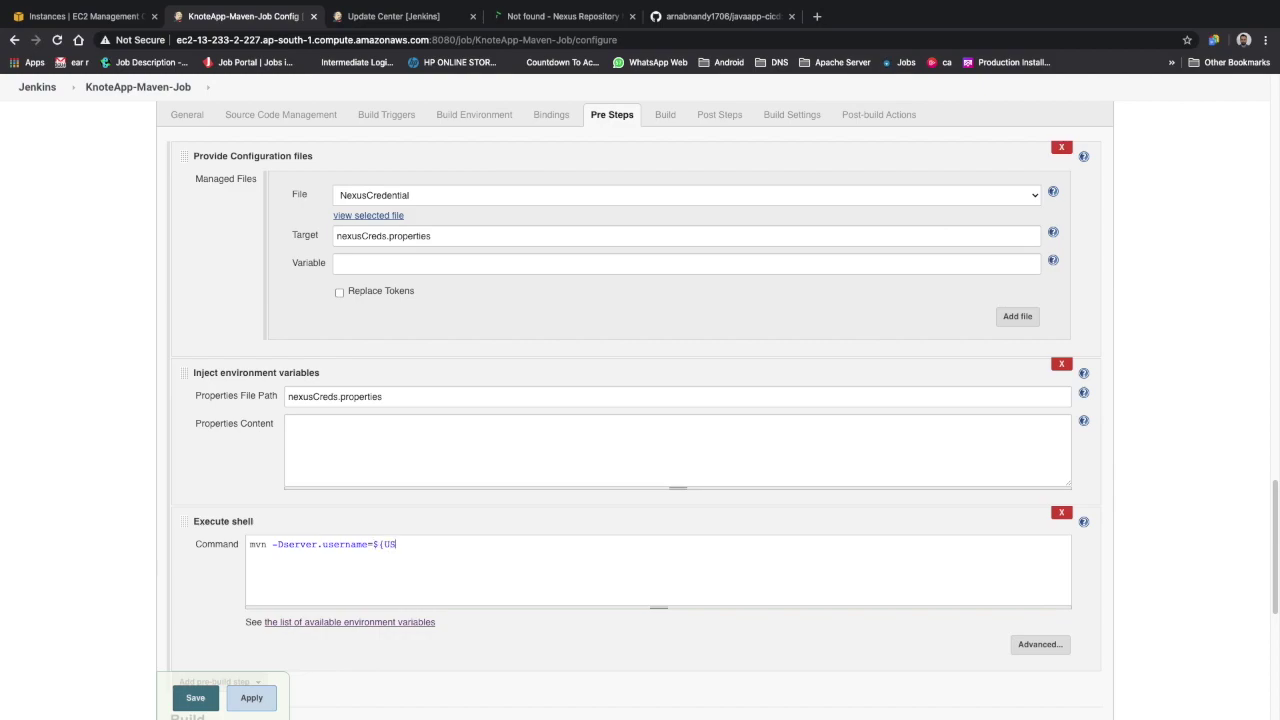
type("ERNAME} -Dserver.password=${PASS")
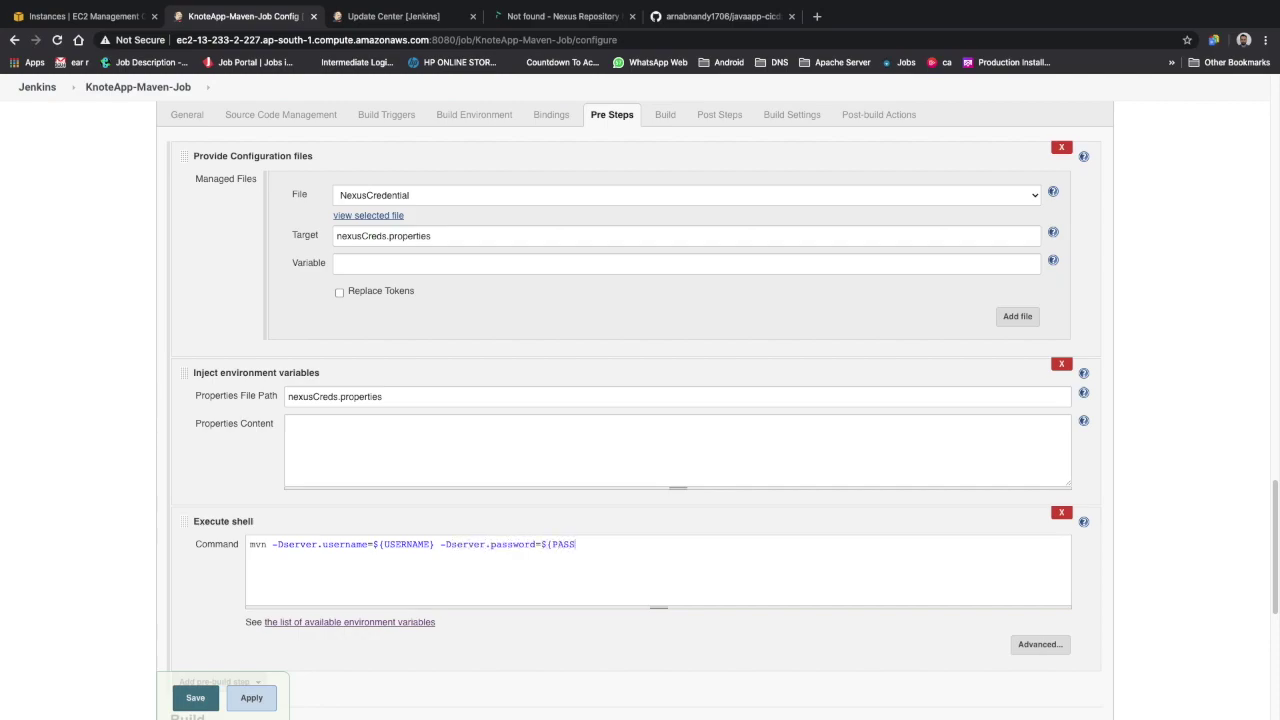
type("WORD} clean")
Point out the USERNAME and PASSWORD variables, the nexusCreds.properties path and the pom.xml Root POM
double_click(418, 544)
double_click(572, 544)
left_click_drag(287, 396, 429, 400)
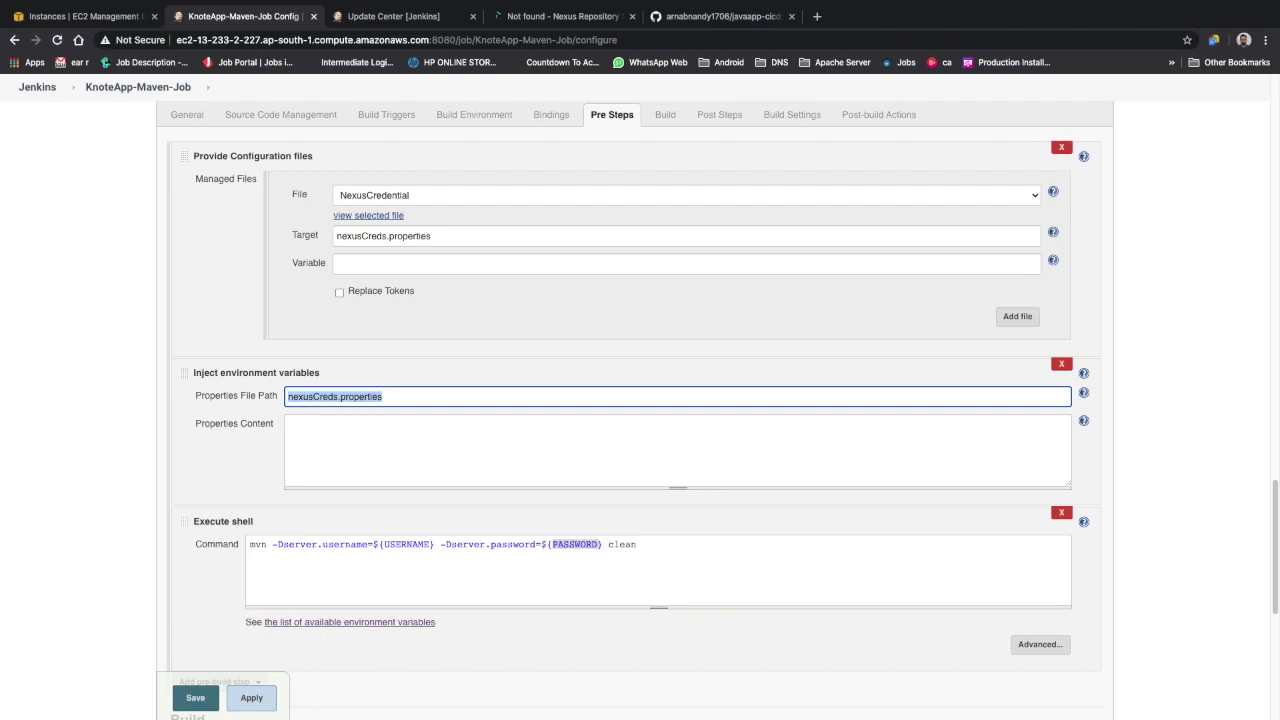
scroll(290, 576, "down", 2)
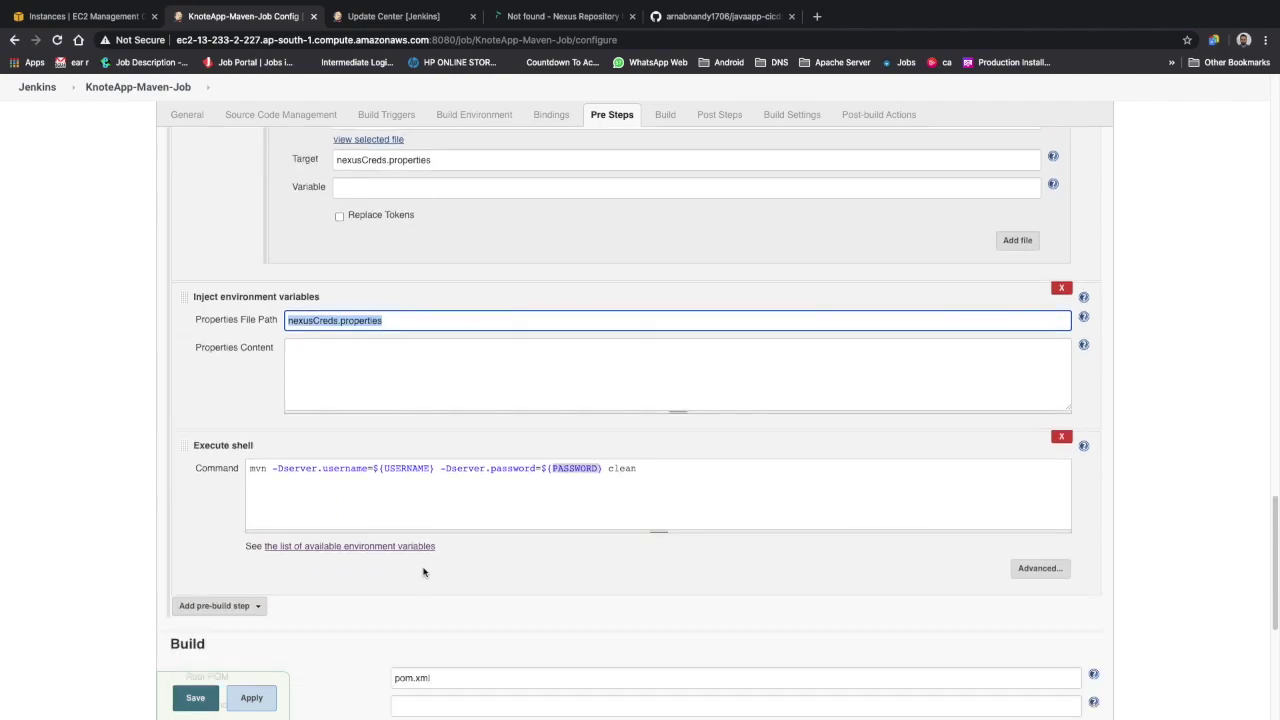
scroll(417, 534, "down", 4)
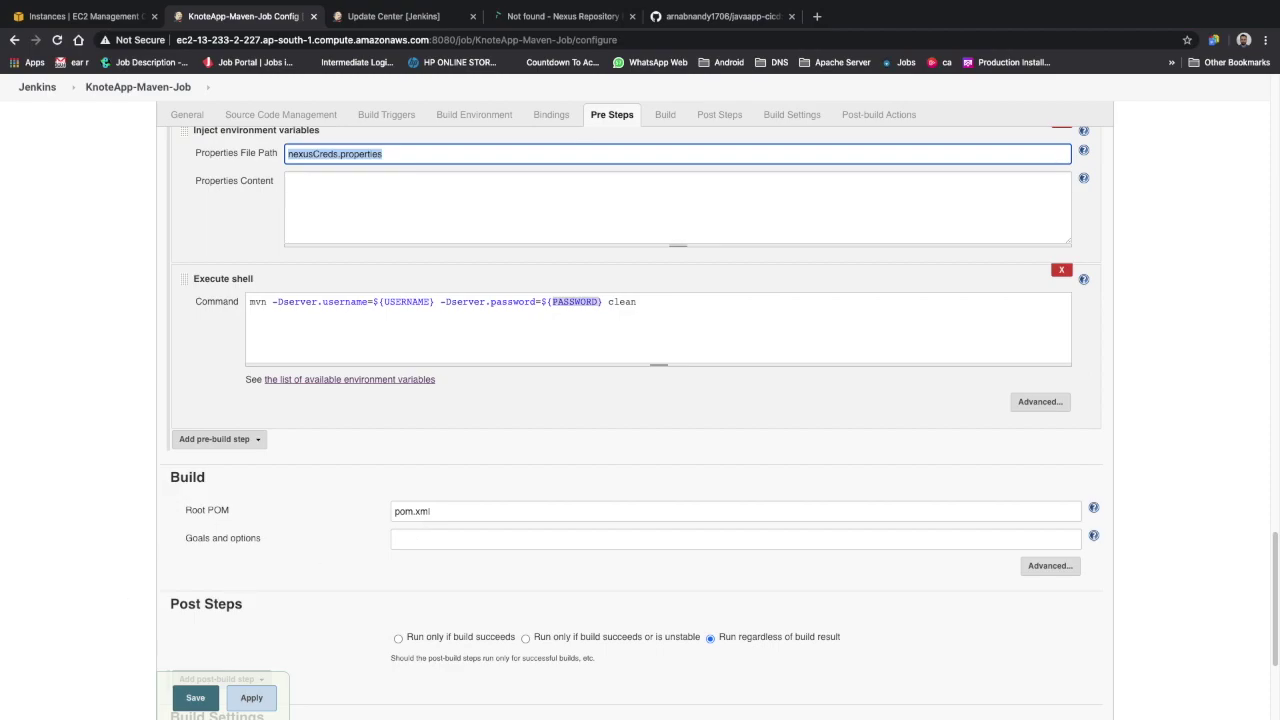
scroll(454, 457, "down", 1)
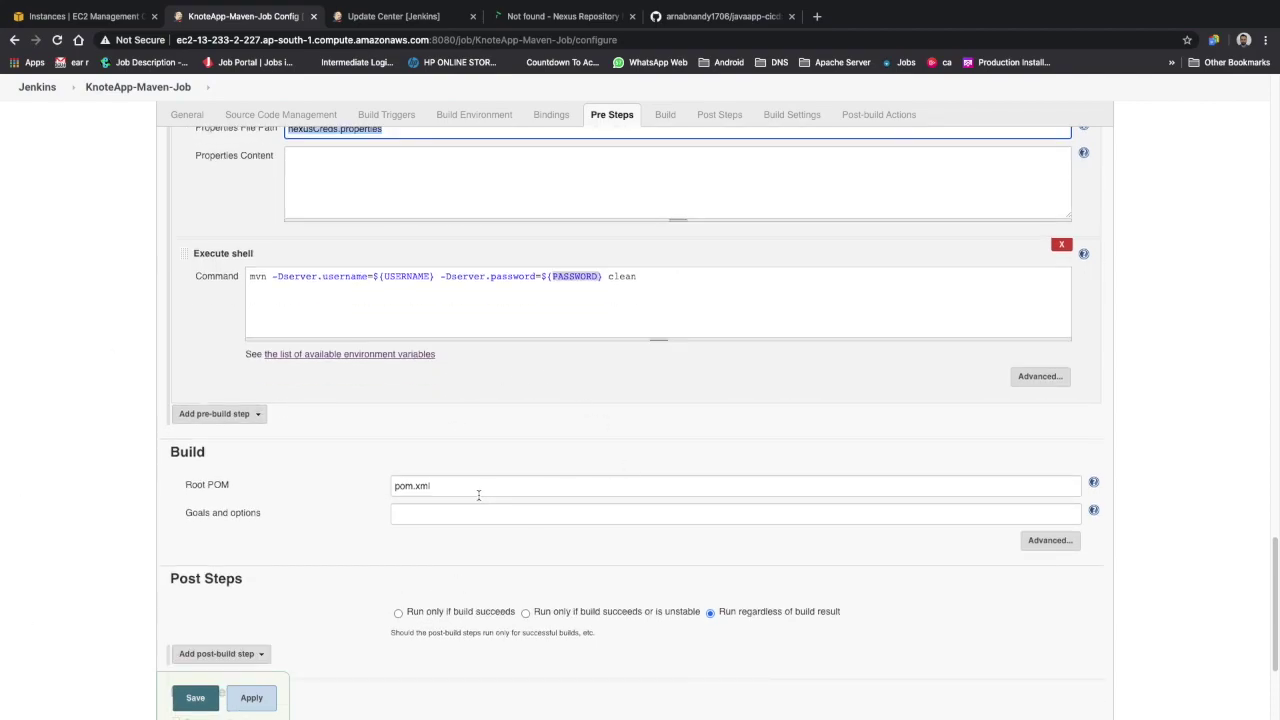
left_click_drag(460, 488, 391, 485)
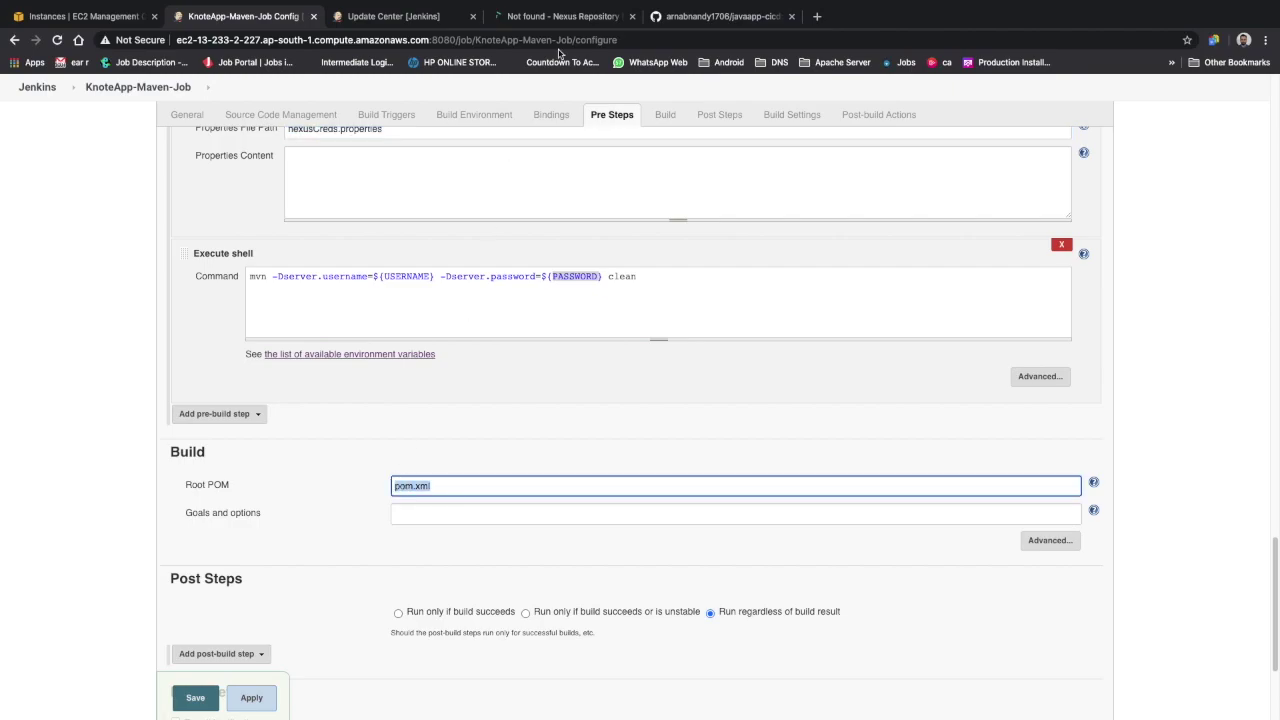
left_click(670, 22)
Confirm pom.xml sits at the GitHub repository root, then return to the Root POM field in Jenkins
scroll(376, 552, "down", 2)
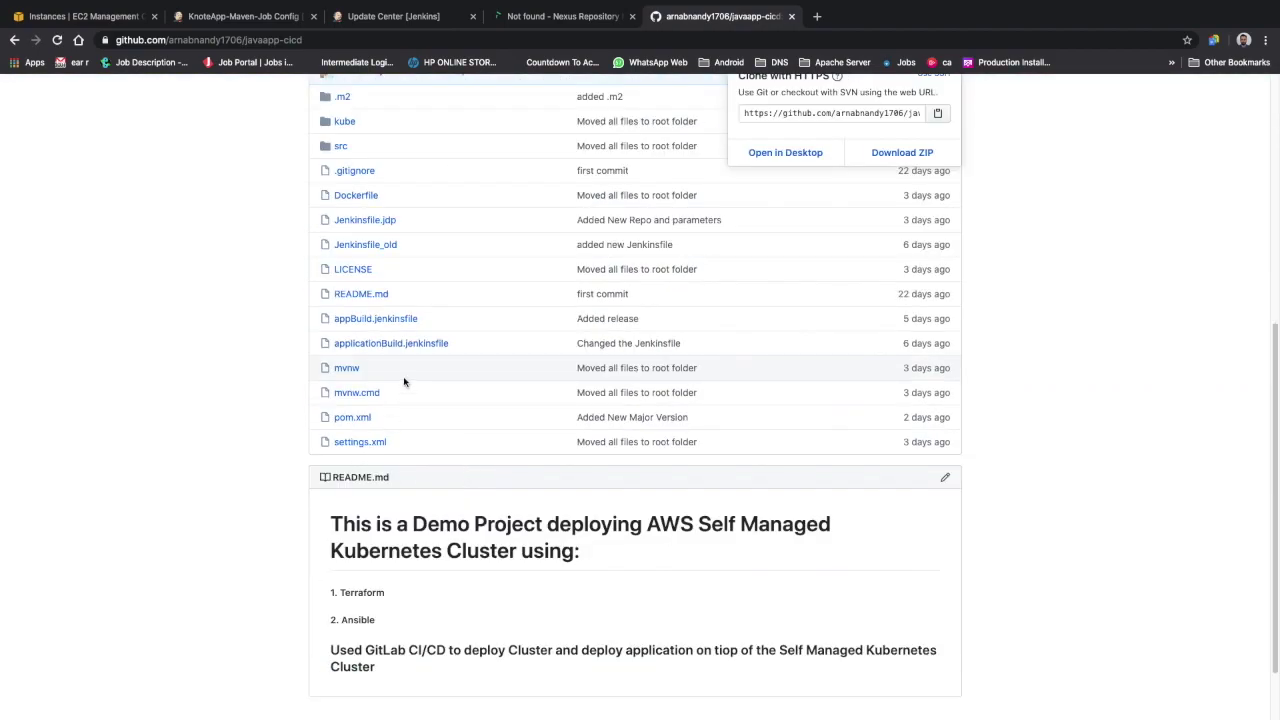
scroll(404, 381, "up", 1)
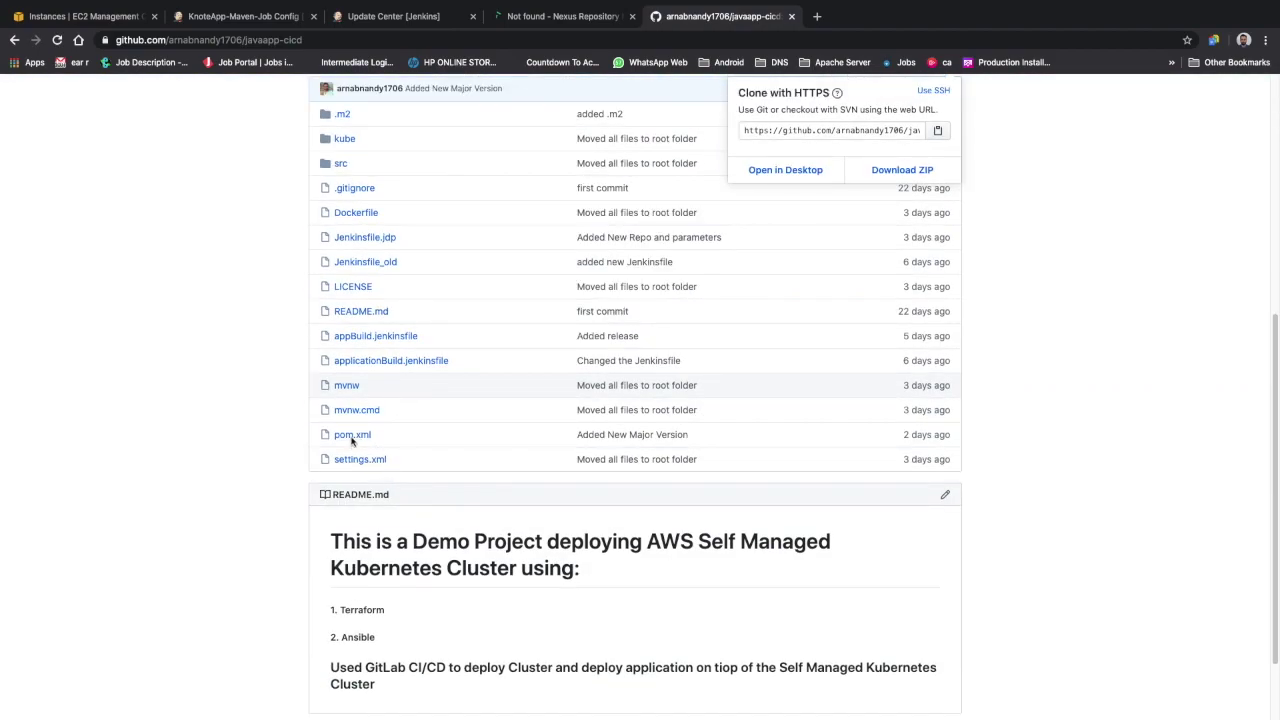
scroll(372, 430, "up", 3)
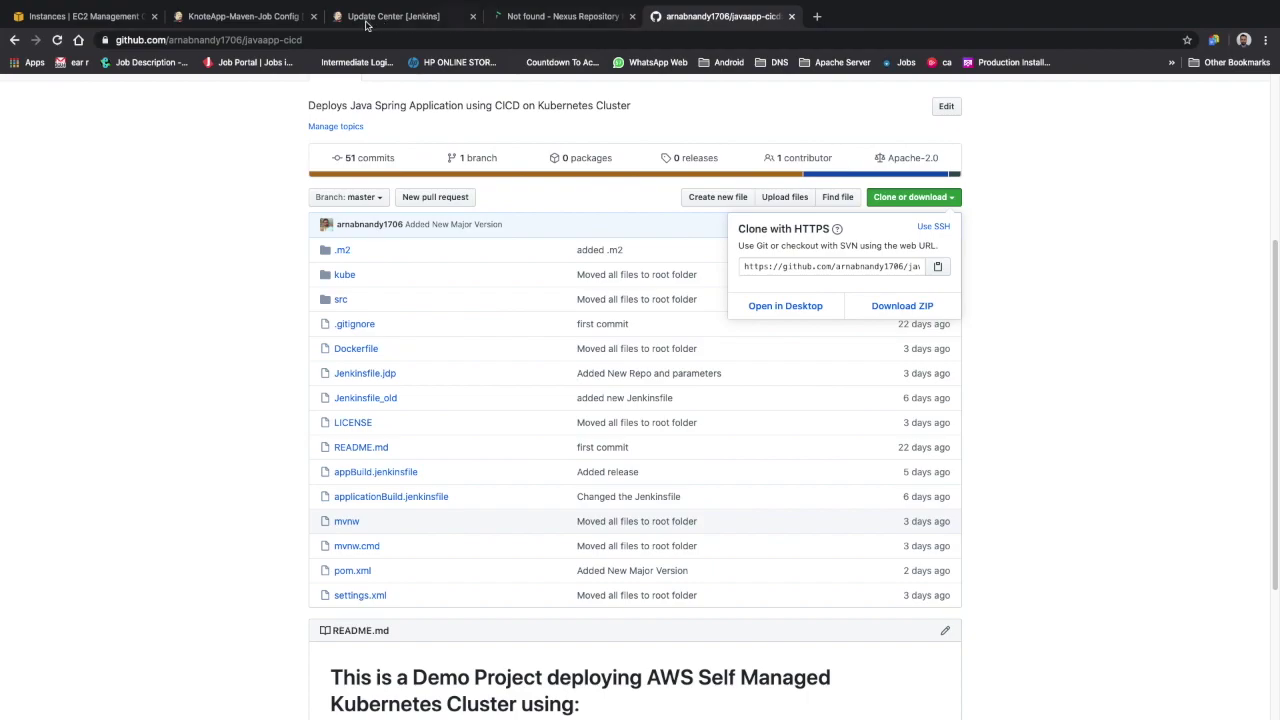
left_click(258, 18)
left_click(435, 486)
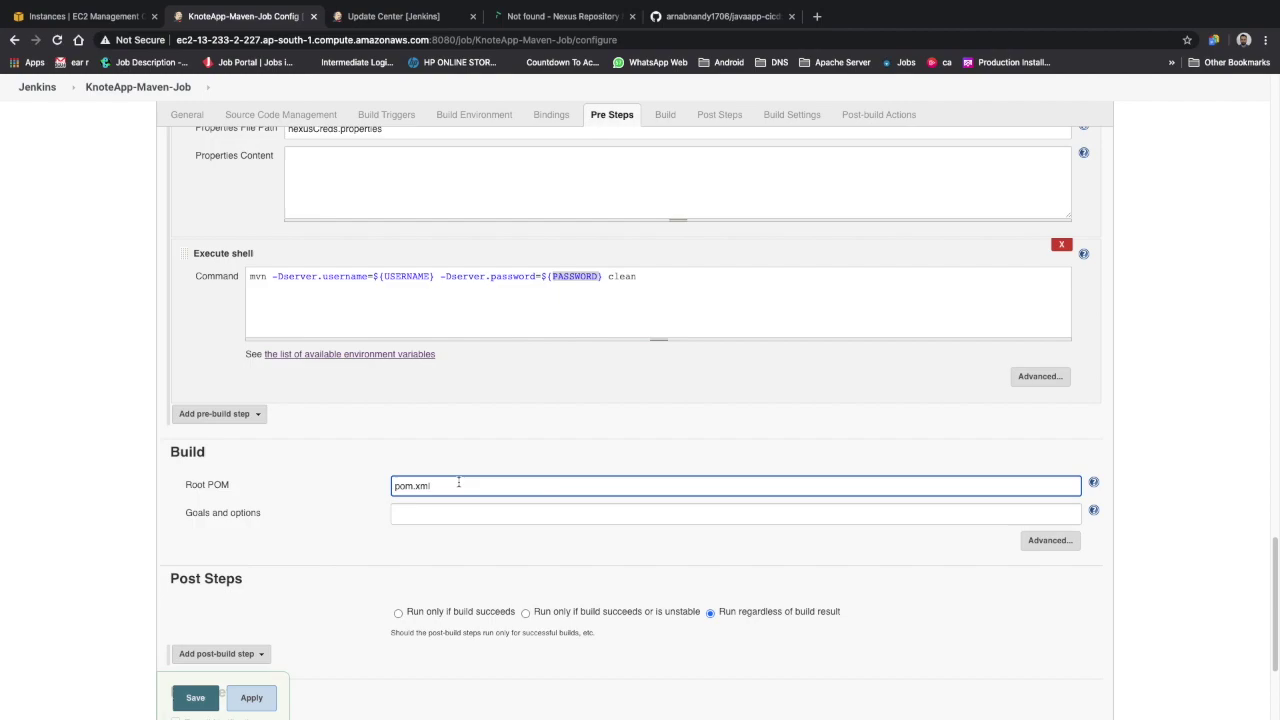
Keep Root POM as pom.xml and set Goals to '-s settings.xml -f pom.xml -Dserver.username=${USERNAME} -Dserver.password=${PASSWORD} deploy'
type("application/")
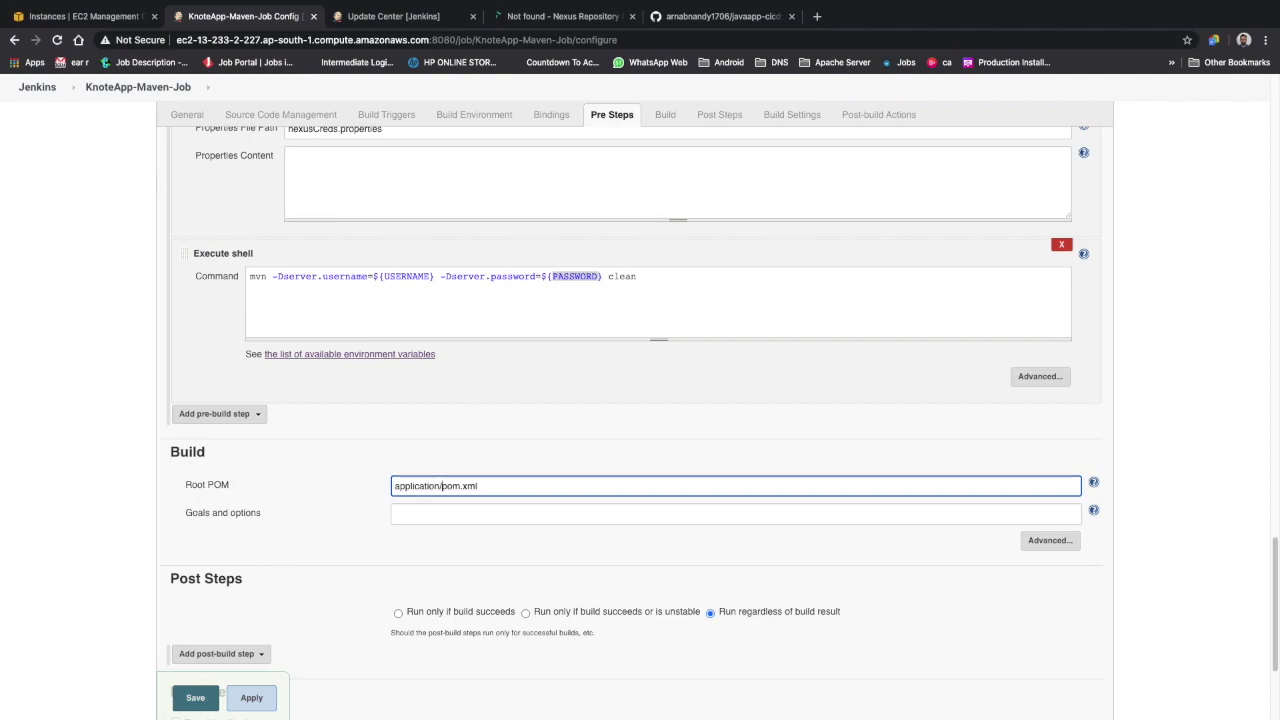
key("BackSpace")
key("BackSpace")
key("BackSpace")
key("BackSpace")
key("BackSpace")
key("BackSpace")
key("BackSpace")
key("BackSpace")
key("BackSpace")
key("BackSpace")
key("BackSpace")
key("BackSpace")
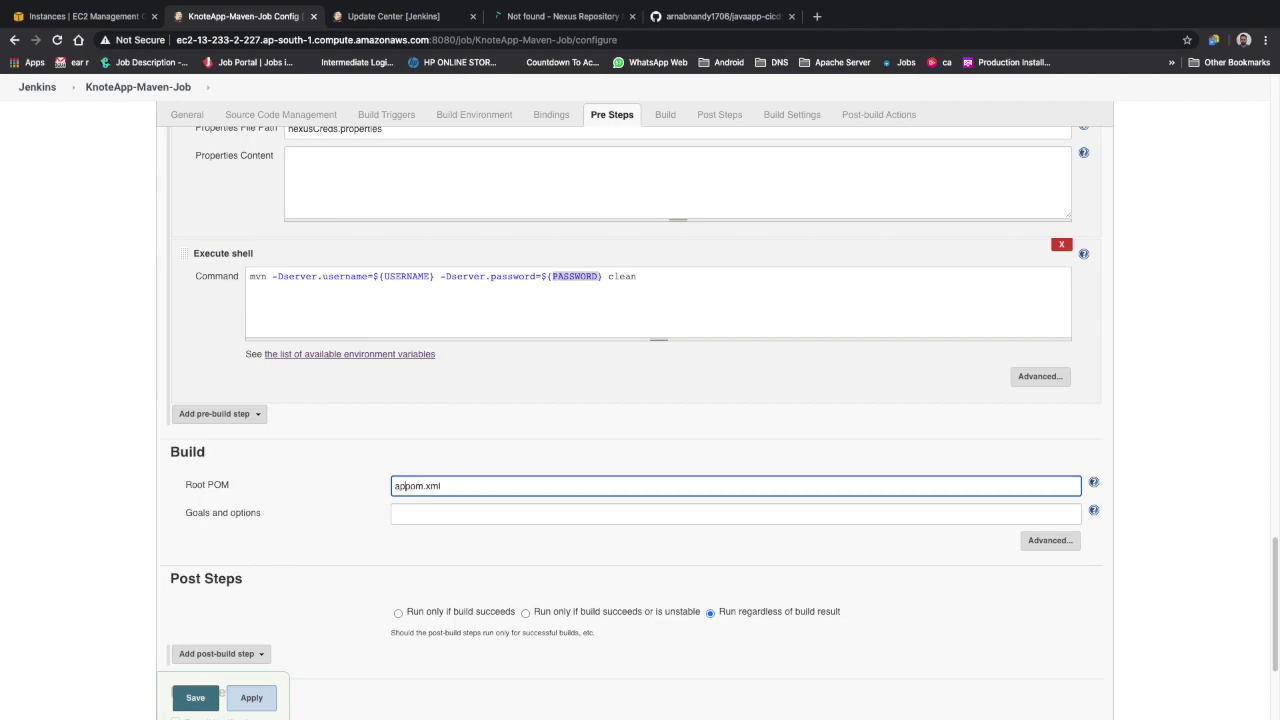
left_click(463, 515)
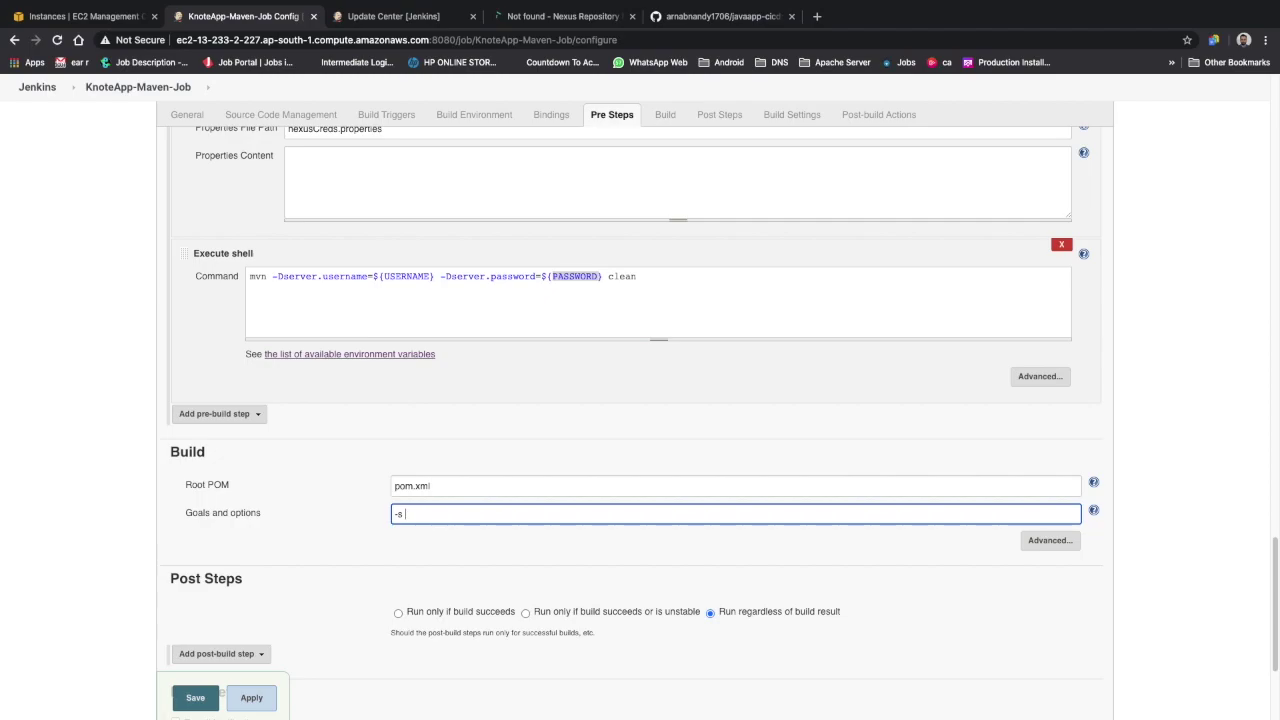
type("settings.xml -f pom.xml -Dserver.username=")
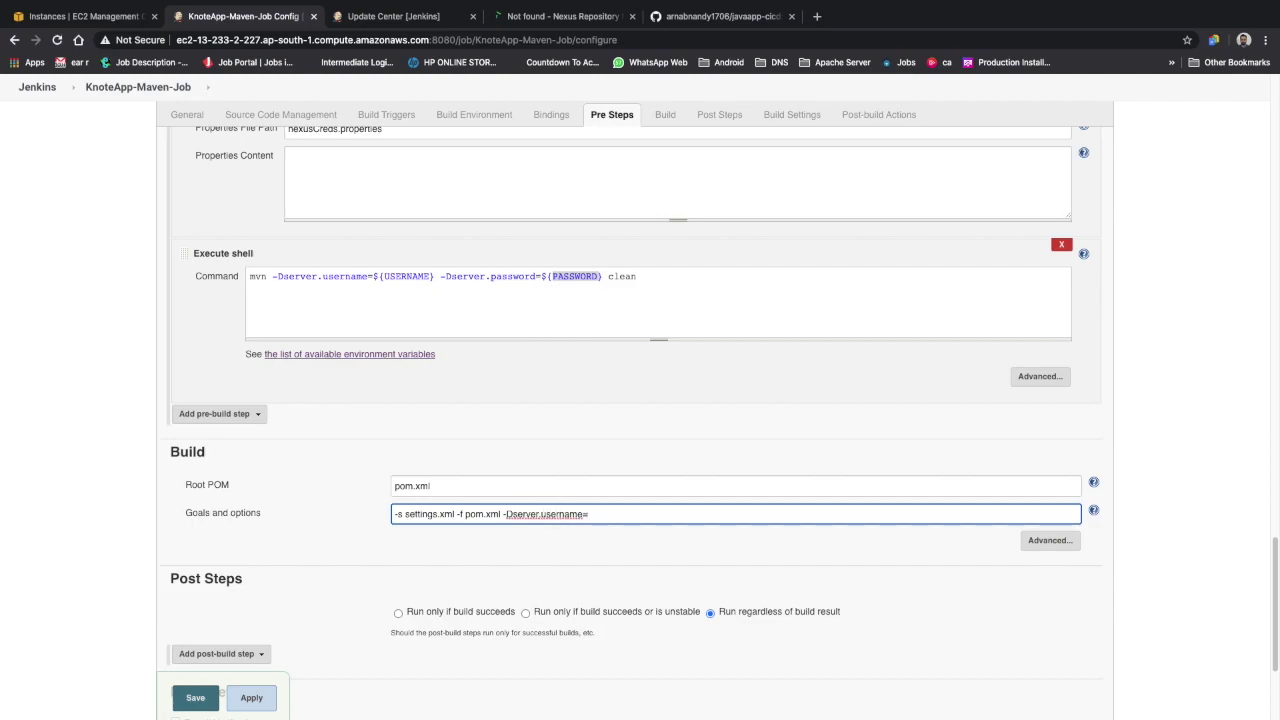
type("${USERNAME} -Dserver.password=${PASSWORD}")
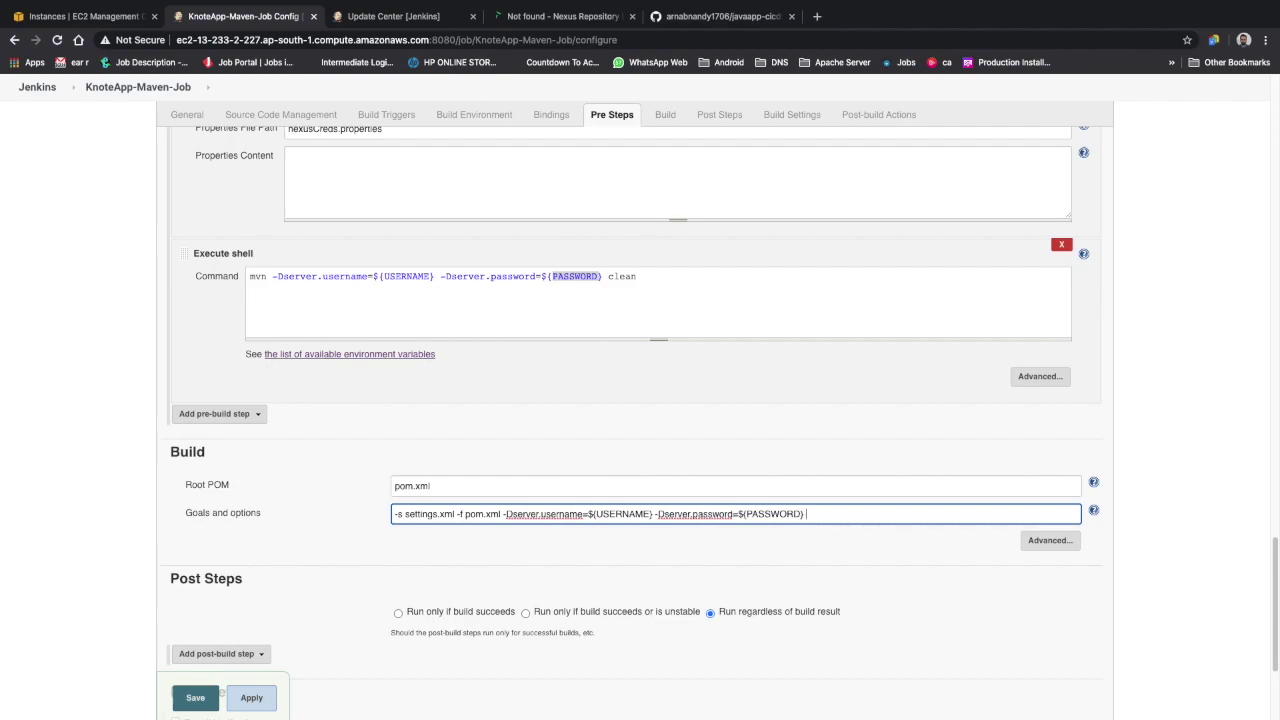
key("super+Tab")
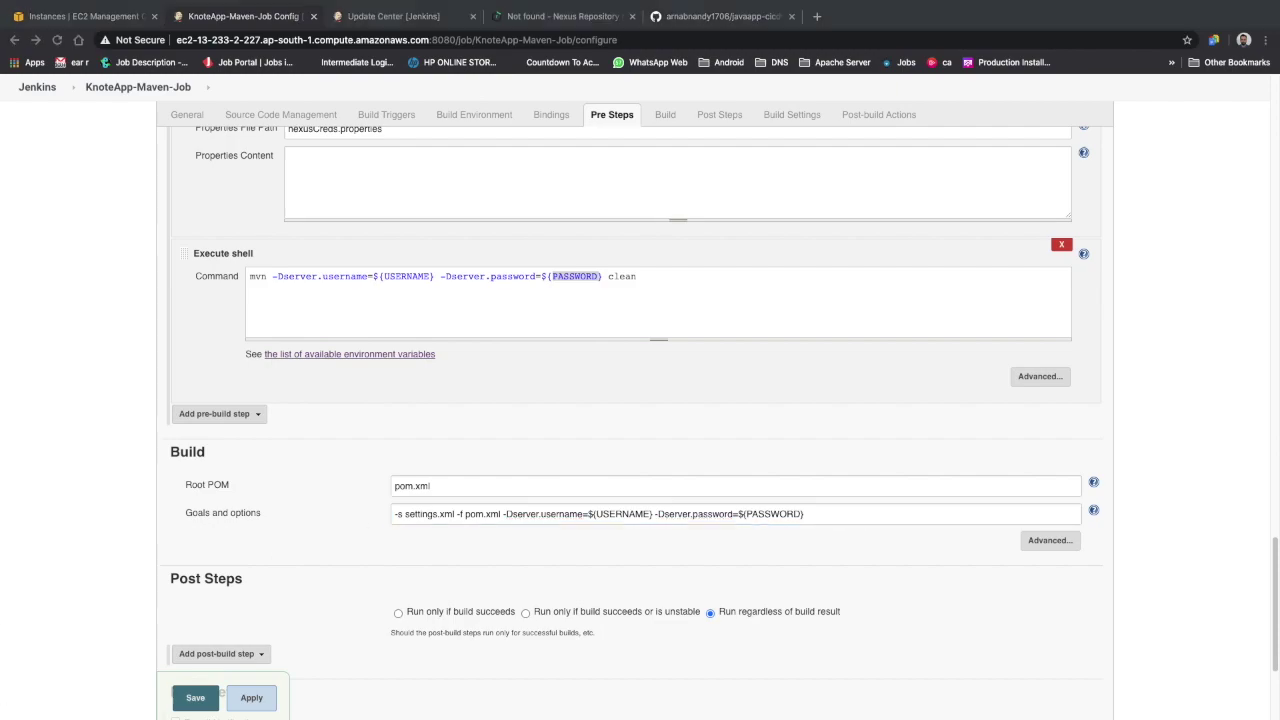
left_click(855, 524)
type("deploy")
left_click(430, 543)
scroll(760, 528, "down", 1)
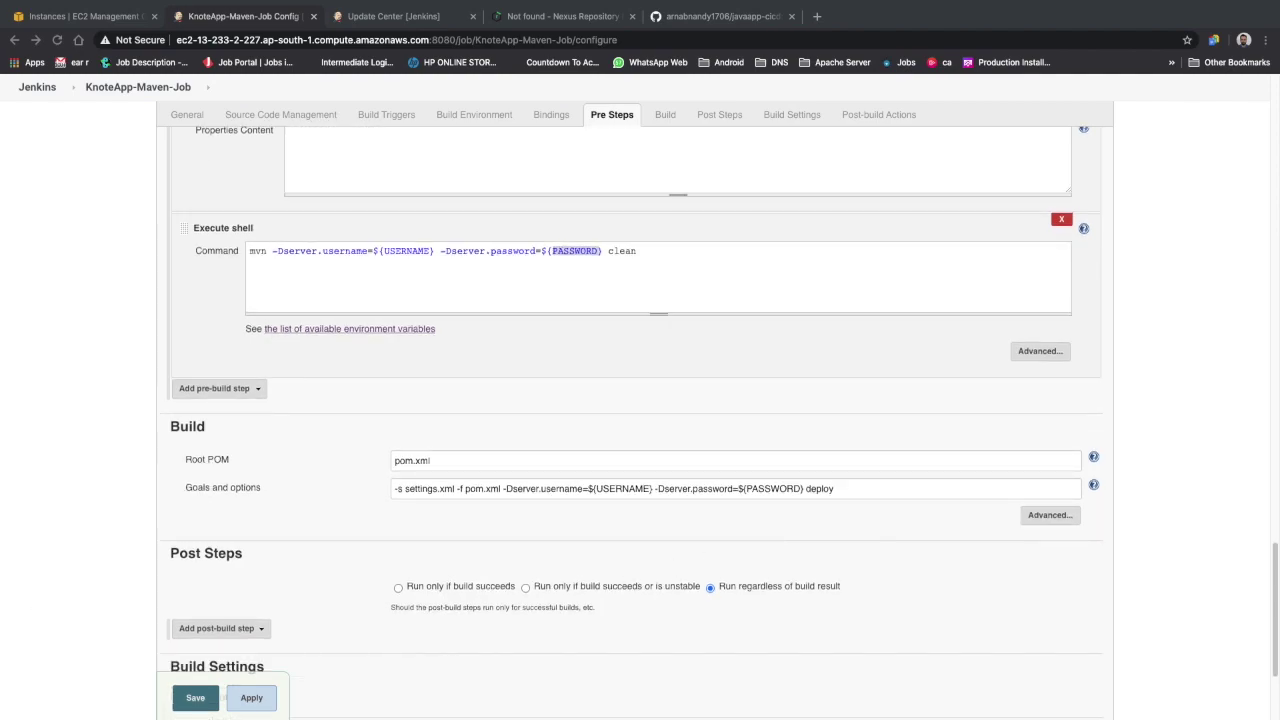
scroll(464, 481, "down", 1)
scroll(754, 358, "down", 4)
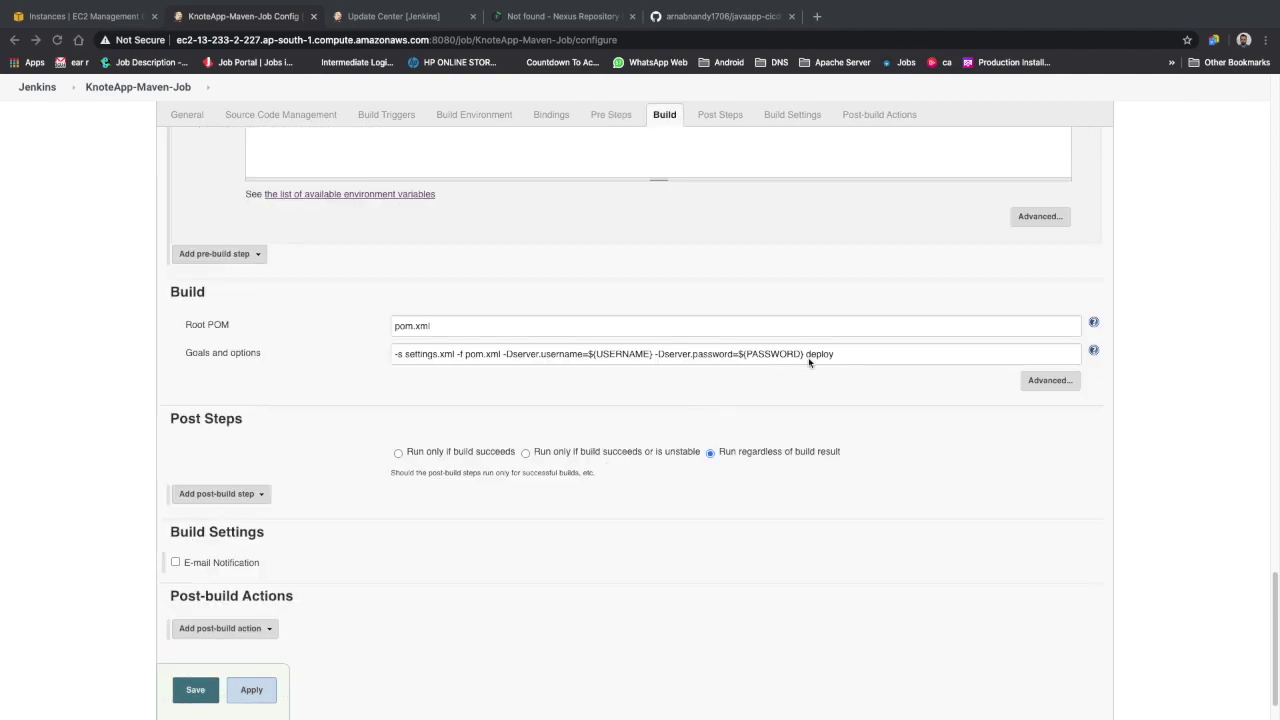
Review the KnoteApp-Maven-Job configuration, then apply and save it
scroll(797, 366, "up", 15)
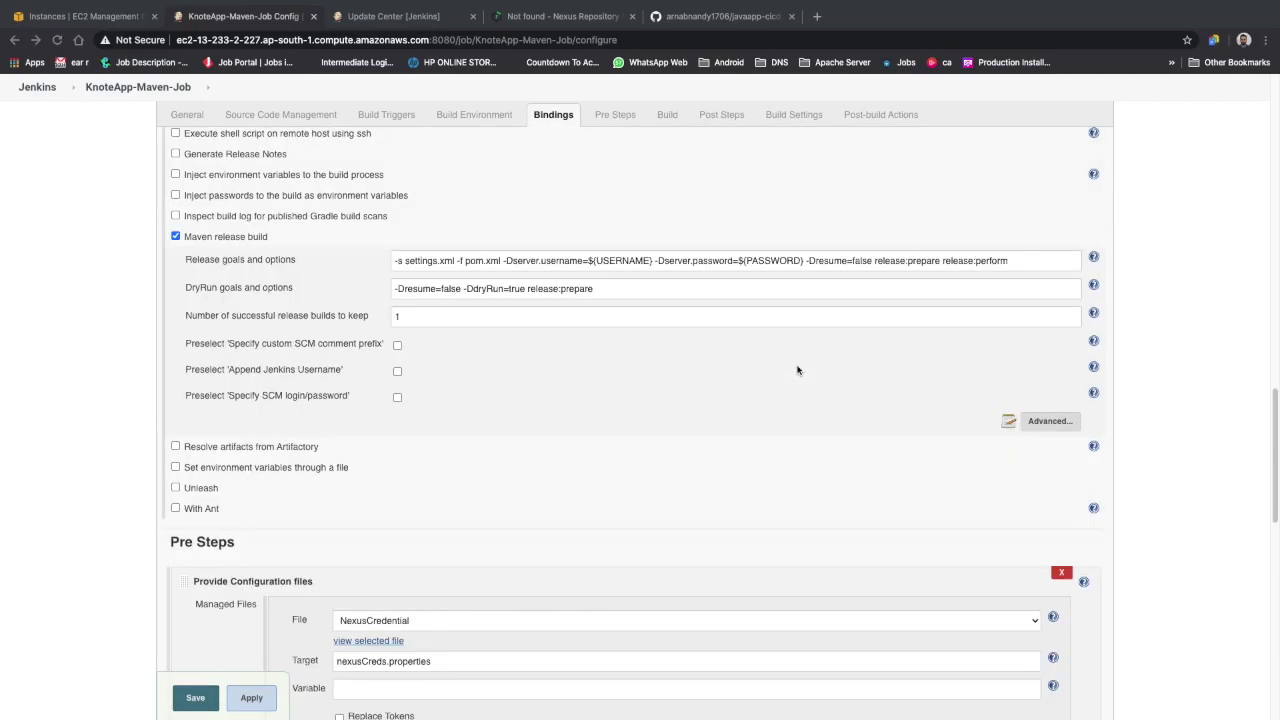
scroll(457, 458, "down", 8)
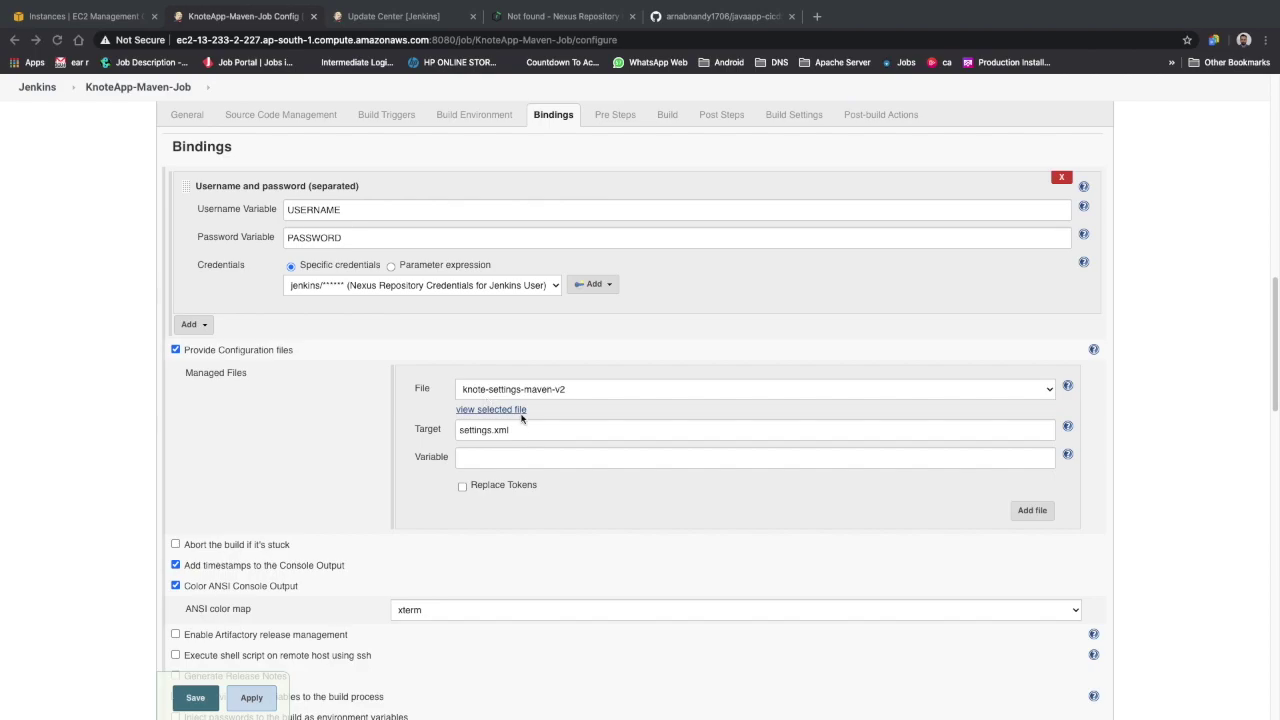
scroll(490, 478, "down", 10)
scroll(489, 480, "down", 5)
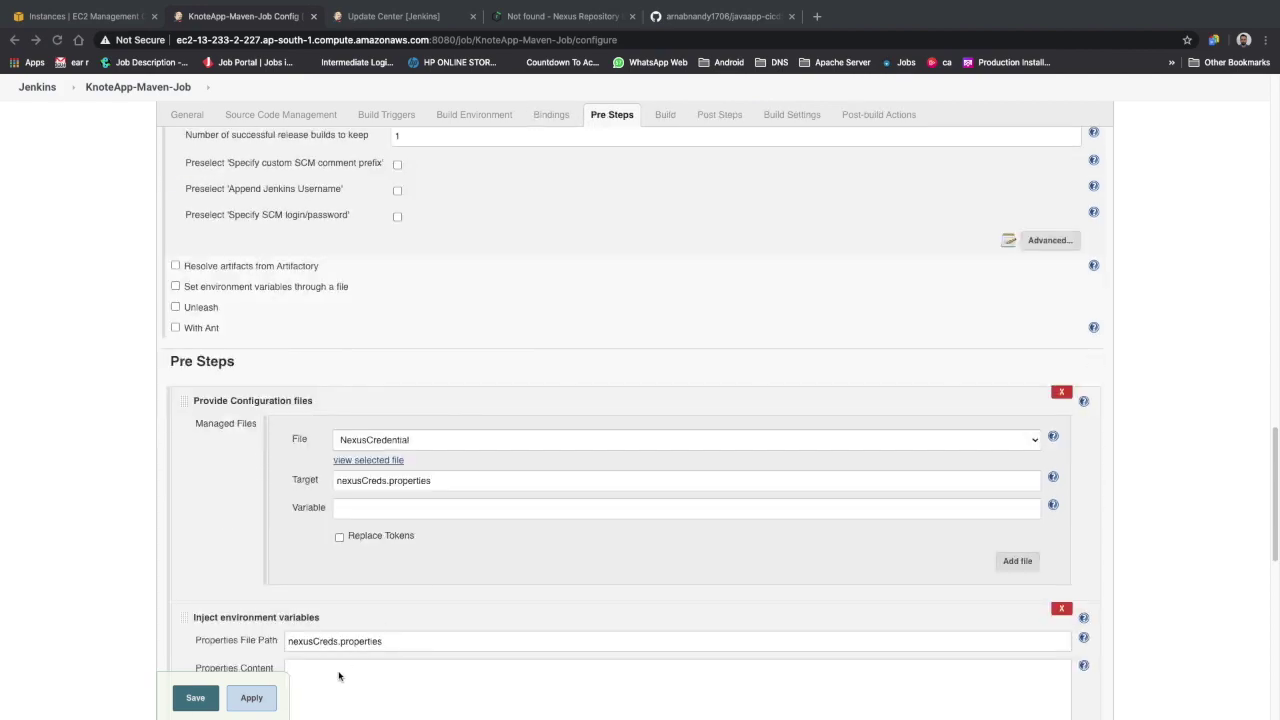
left_click(268, 698)
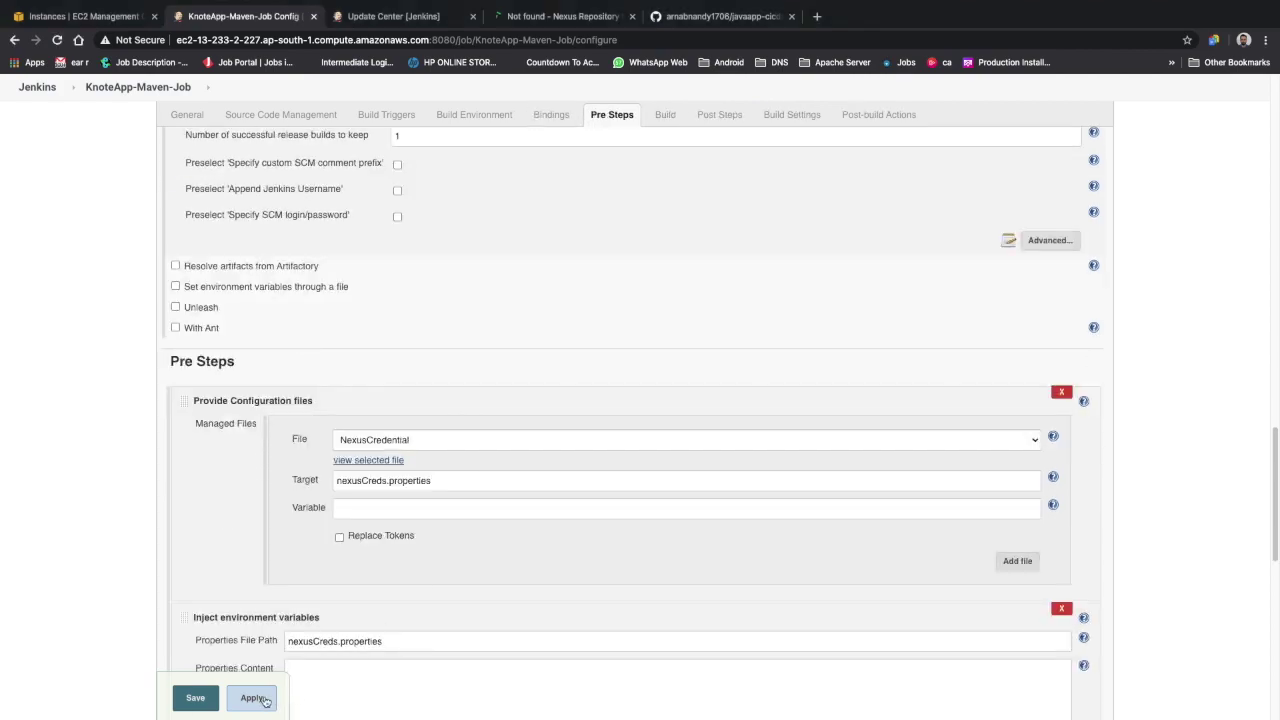
left_click(211, 703)
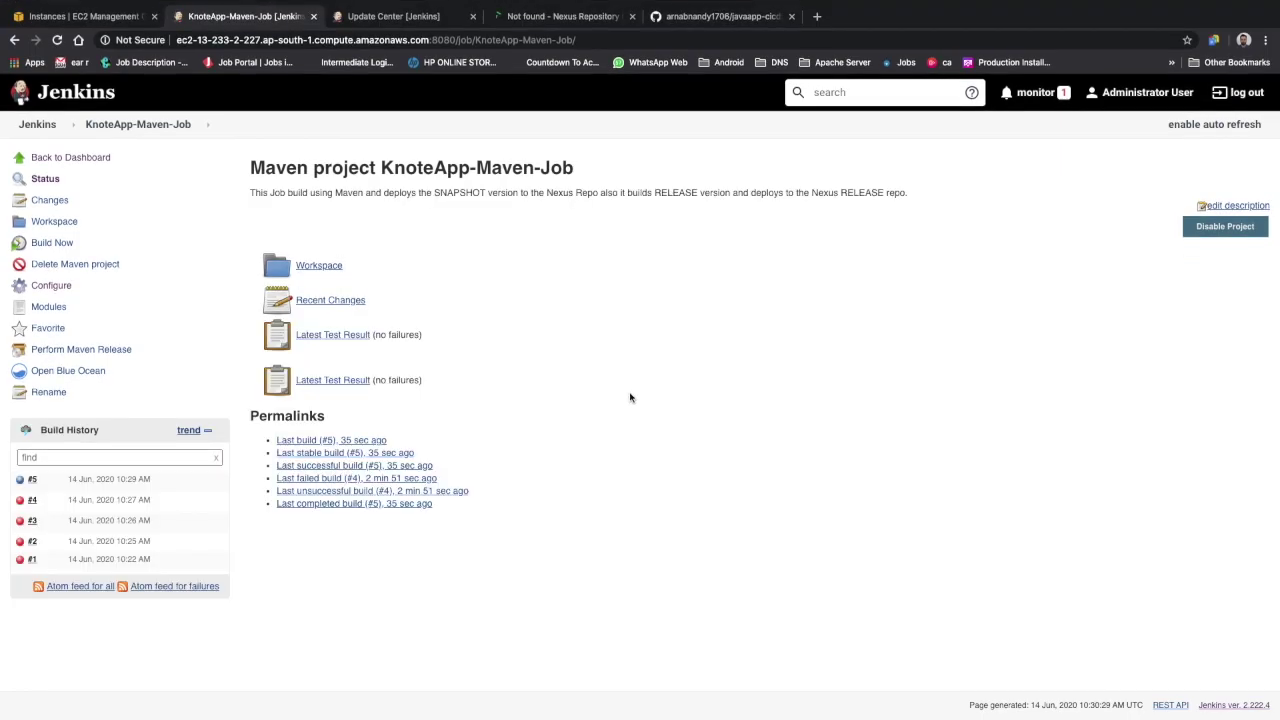
In pom.xml, change the version from 2.0.0-SNAPSHOT to 3.0.0-SNAPSHOT
left_click(987, 695)
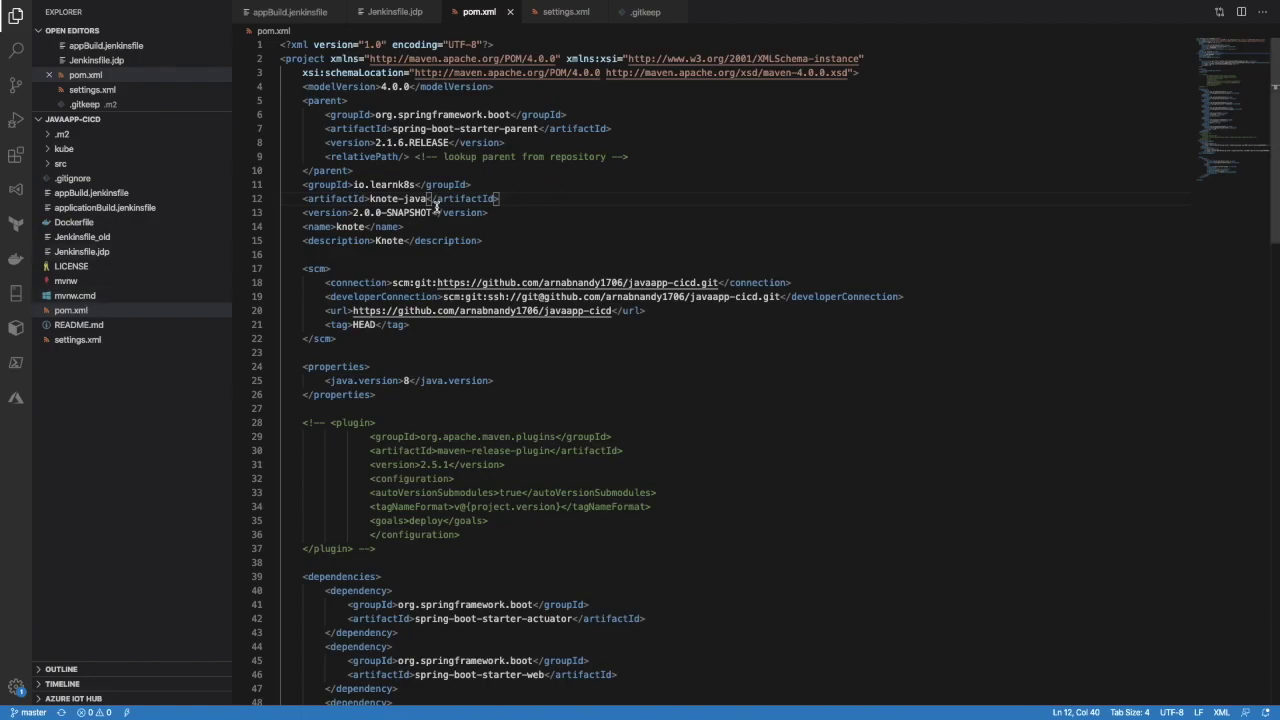
scroll(500, 320, "down", 20)
scroll(514, 400, "up", 20)
left_click(355, 212)
key("BackSpace")
type("3")
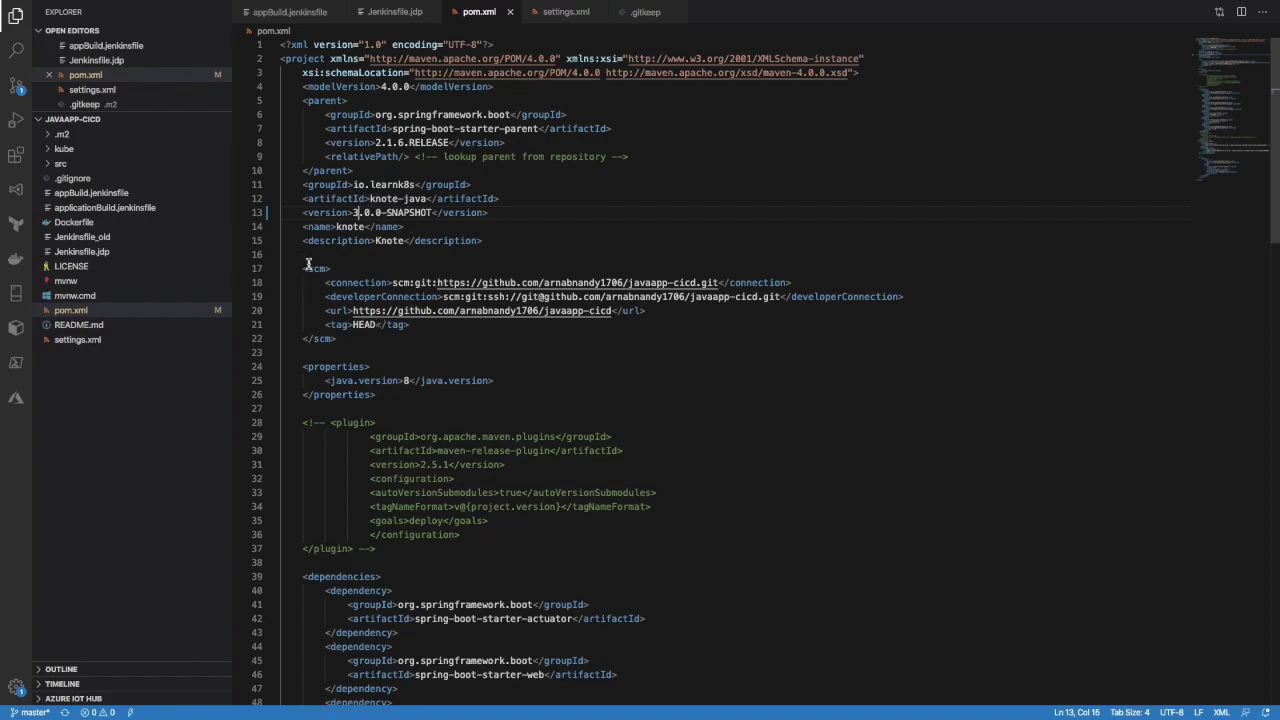
Highlight the scm block and its connection URL to explain them
left_click_drag(303, 265, 361, 340)
left_click(387, 338)
key("shift+Up")
key("shift+Up")
key("shift+Up")
key("shift+Up")
key("shift+Up")
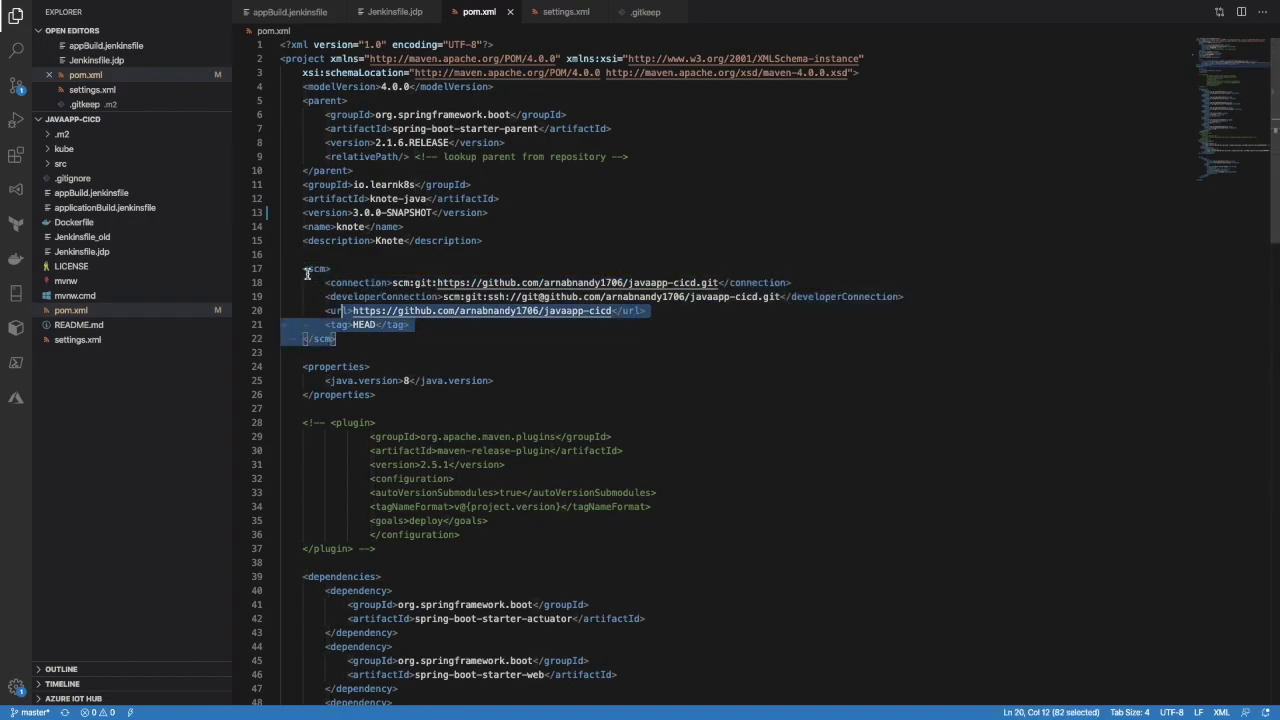
key("shift+Home")
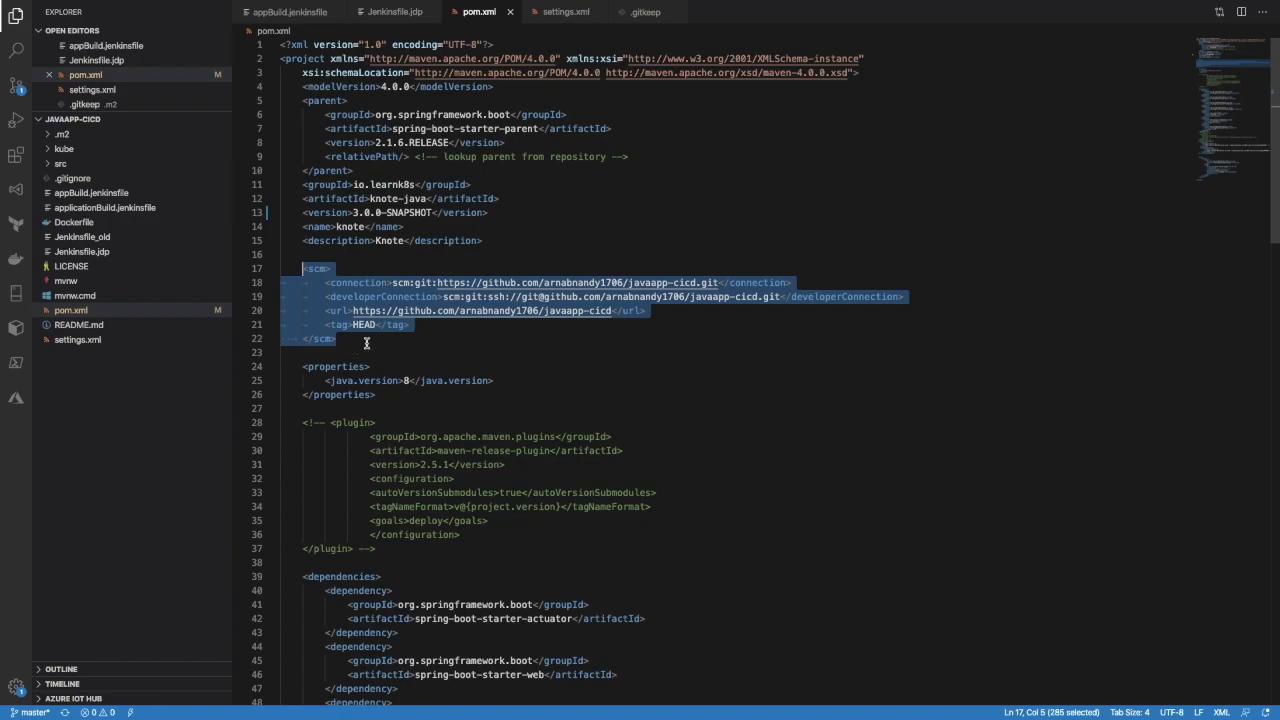
left_click(466, 342)
left_click_drag(362, 341, 306, 269)
left_click(548, 366)
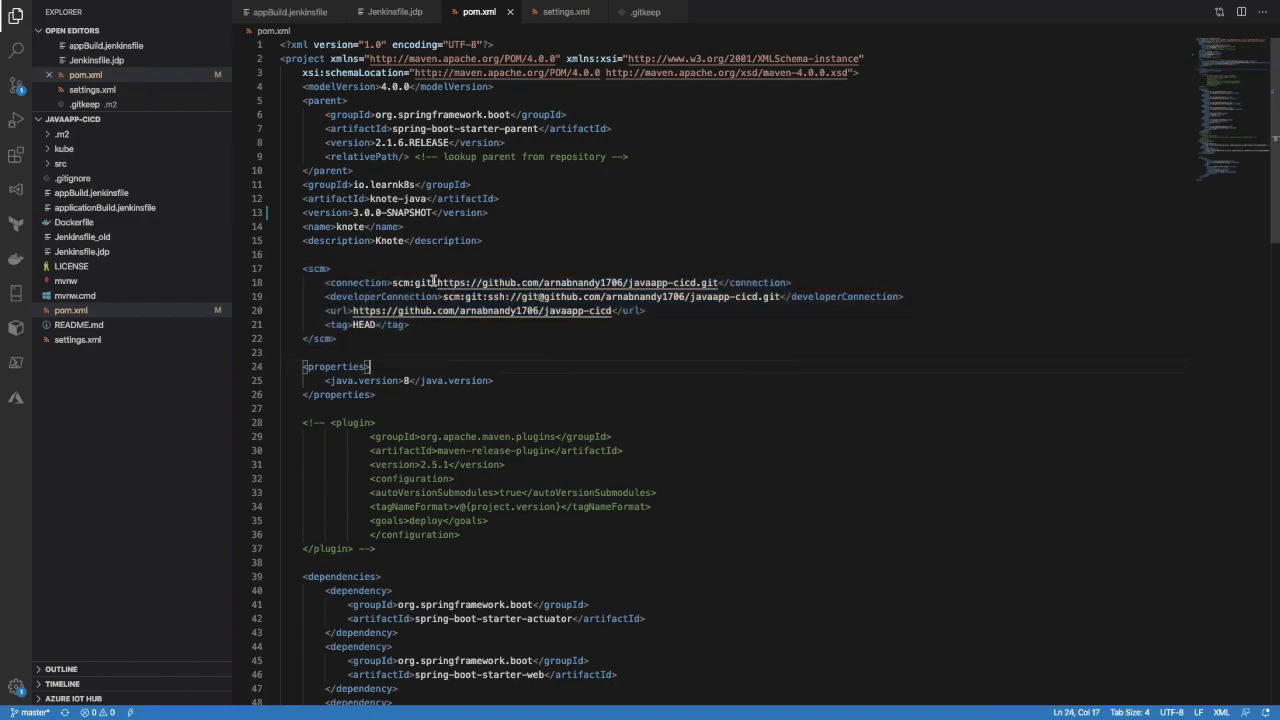
left_click_drag(718, 283, 393, 283)
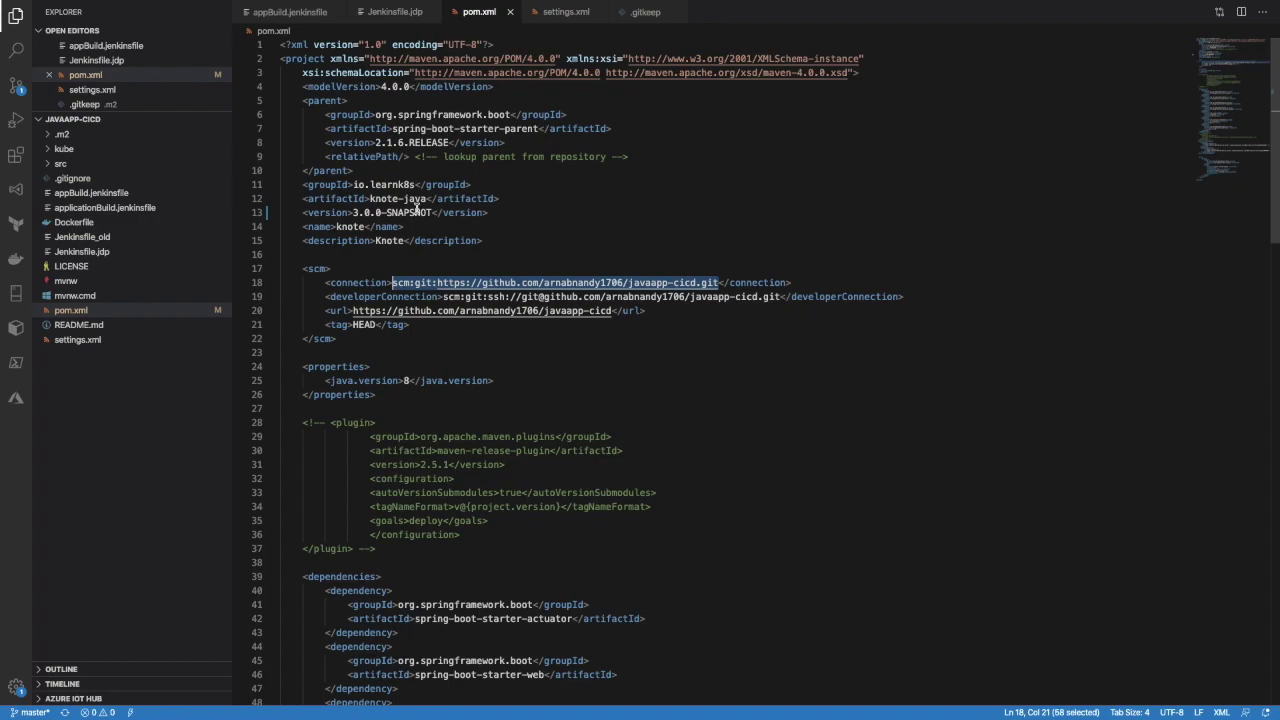
left_click_drag(368, 331, 303, 268)
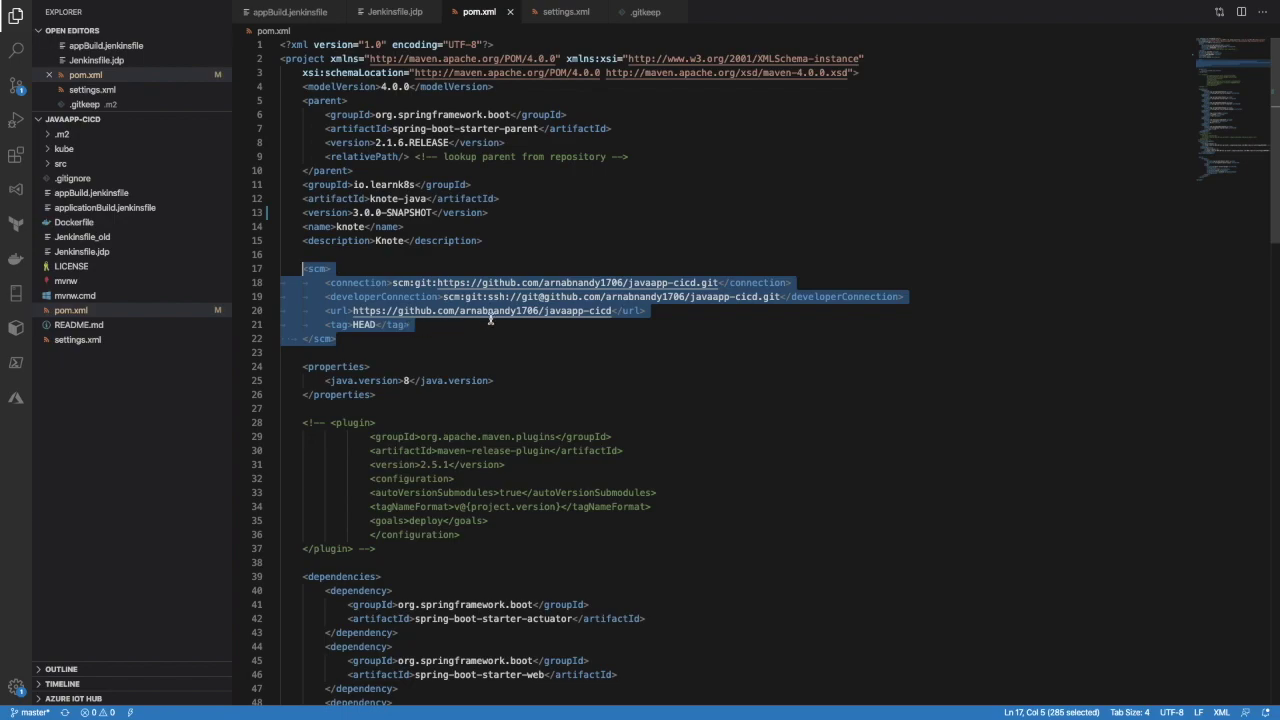
left_click(355, 342)
left_click_drag(348, 336, 303, 270)
scroll(474, 476, "down", 1)
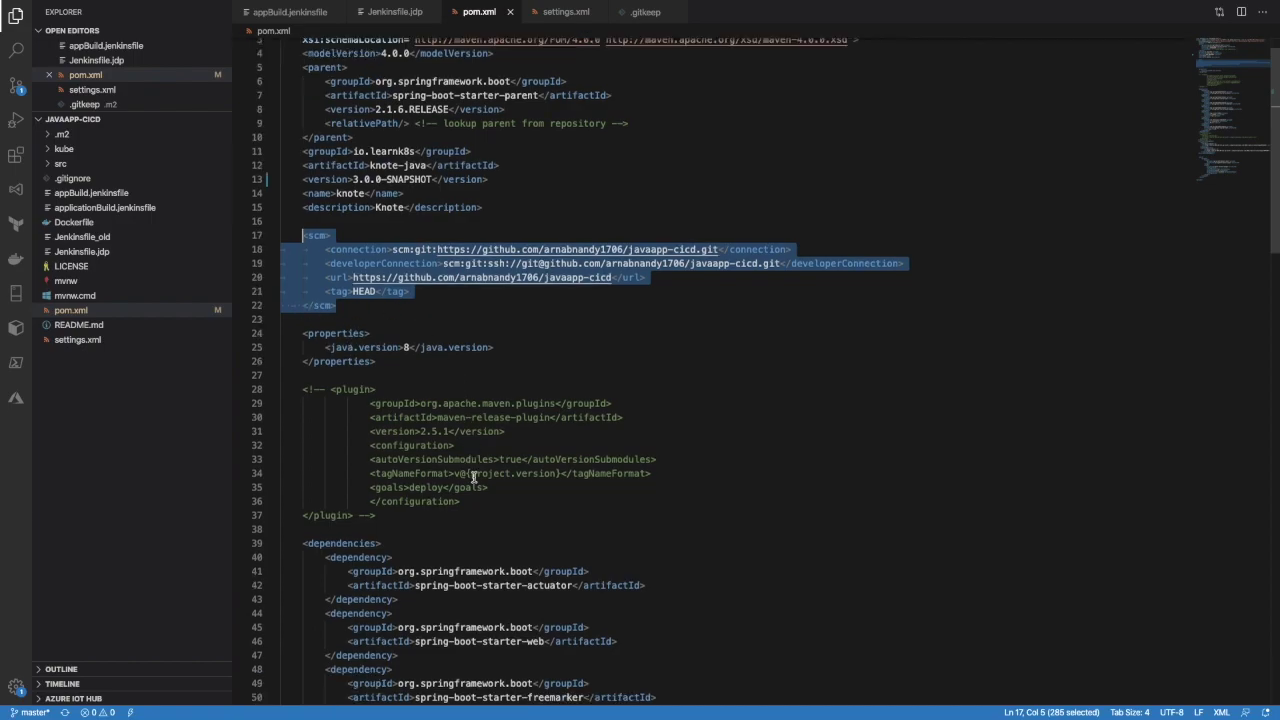
scroll(474, 476, "down", 15)
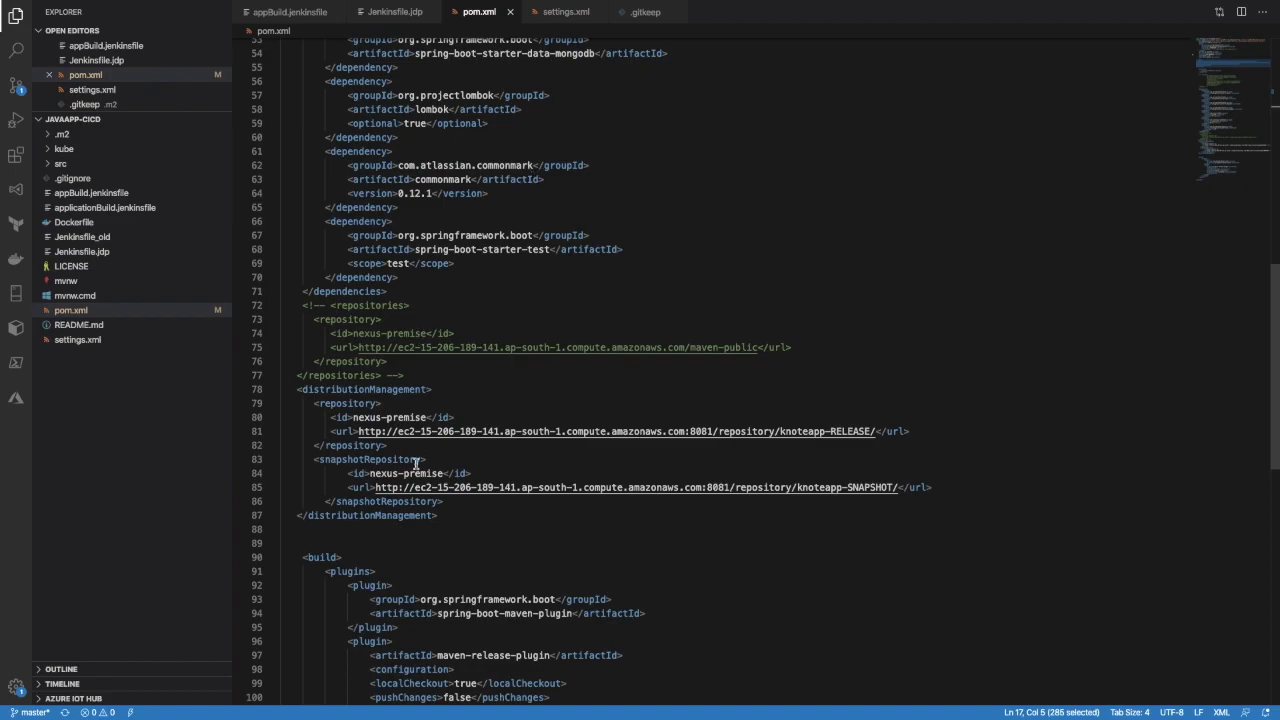
left_click_drag(300, 389, 437, 515)
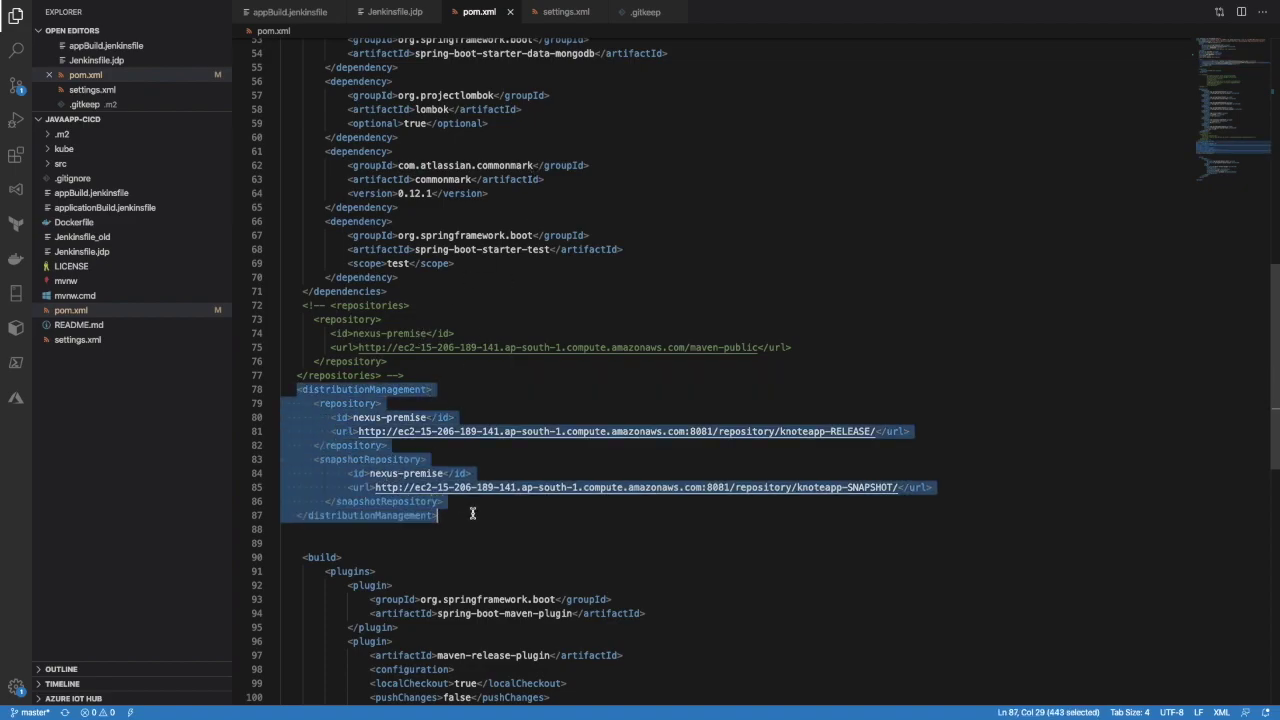
double_click(313, 392)
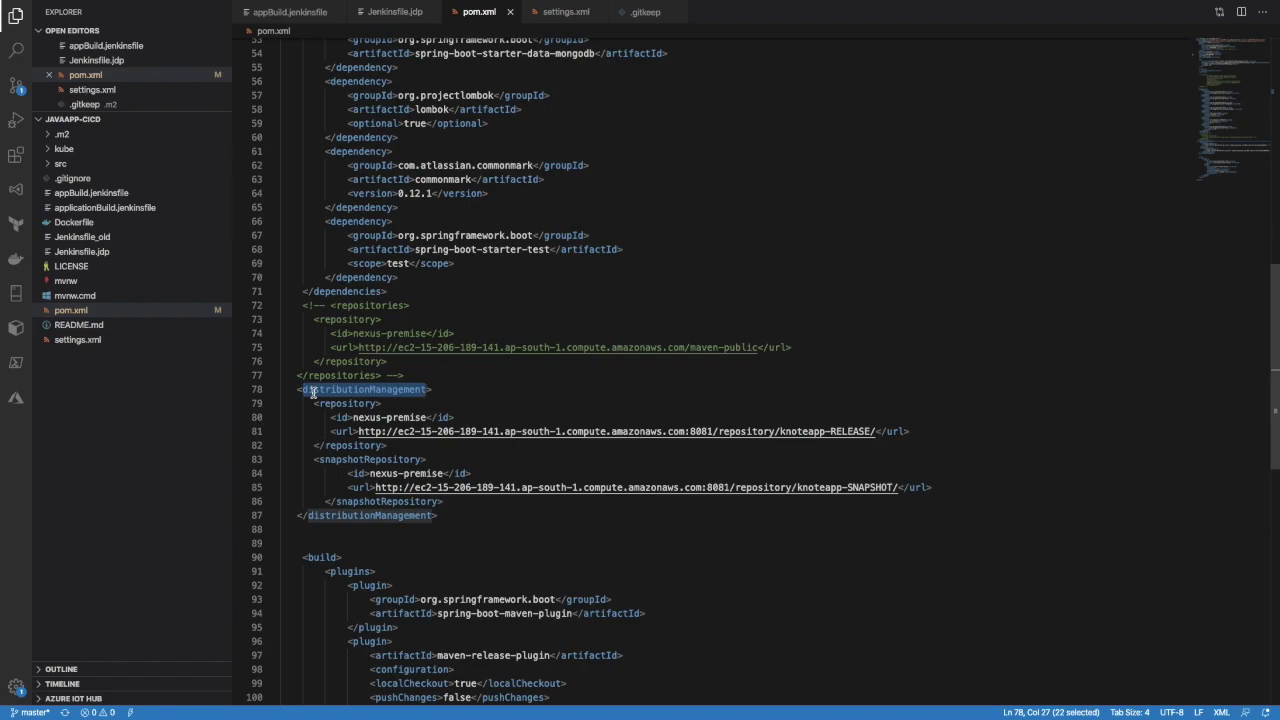
left_click_drag(314, 403, 403, 446)
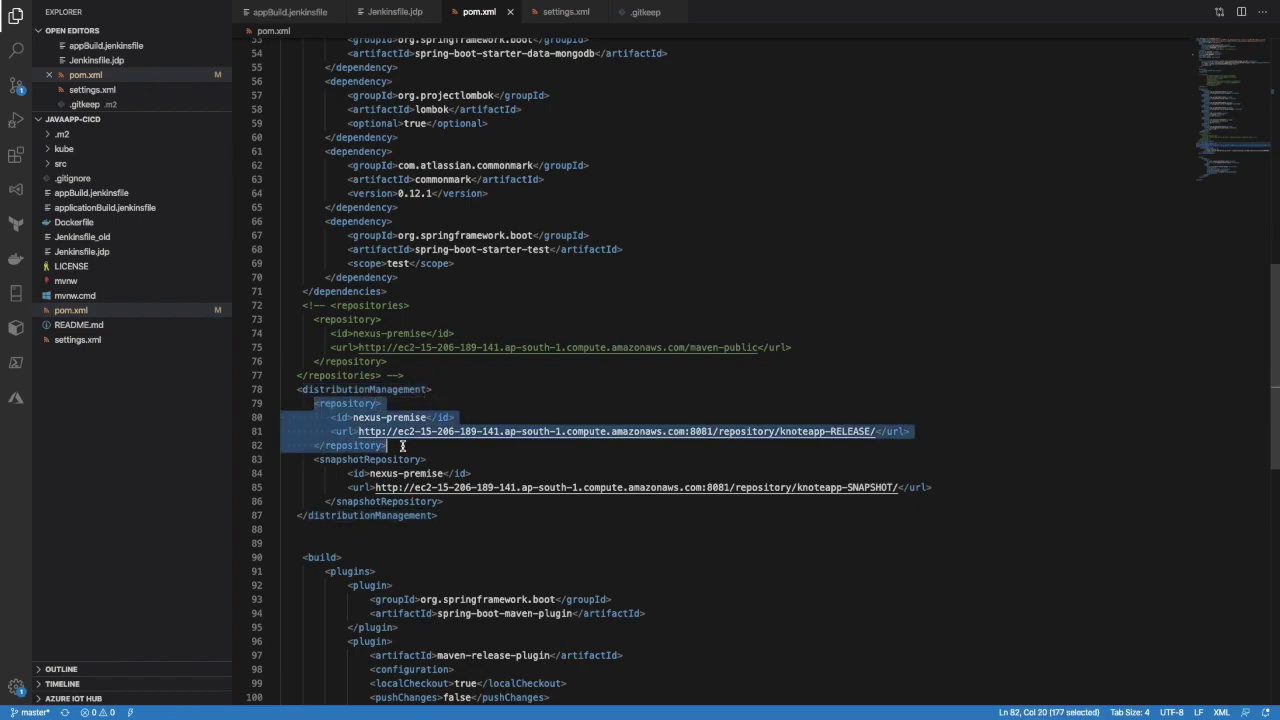
left_click(403, 446)
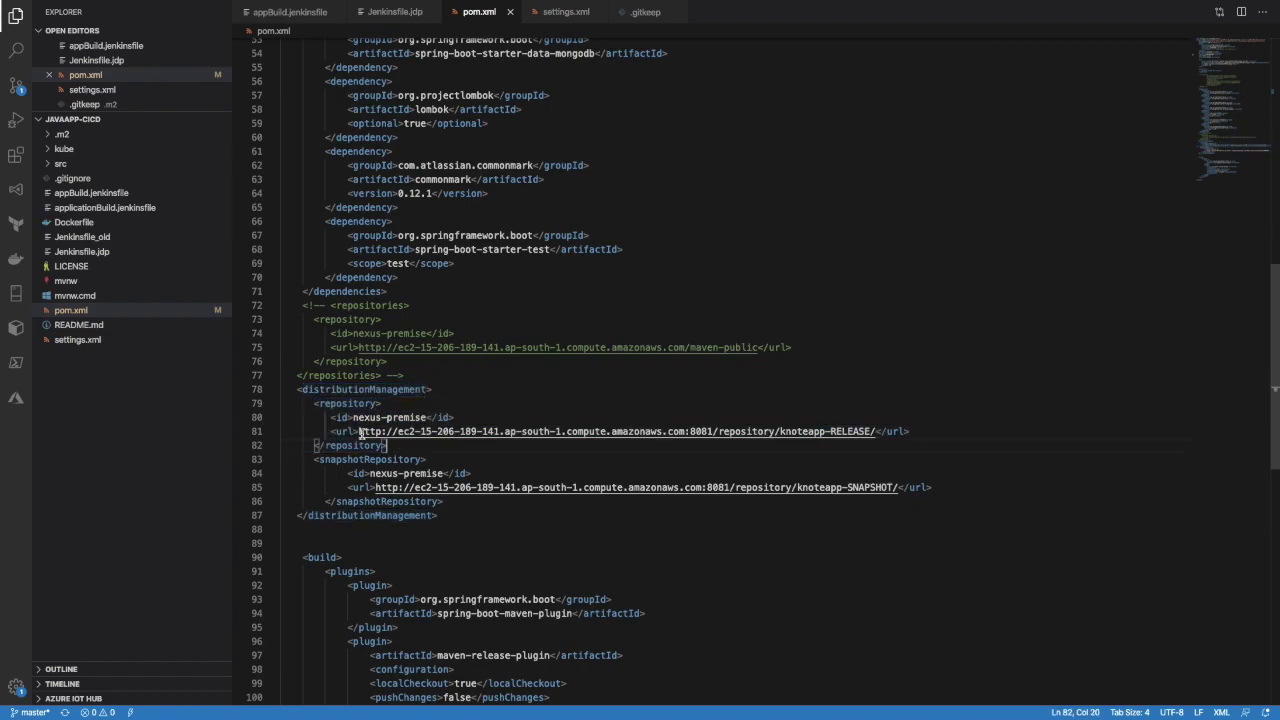
left_click_drag(358, 431, 873, 431)
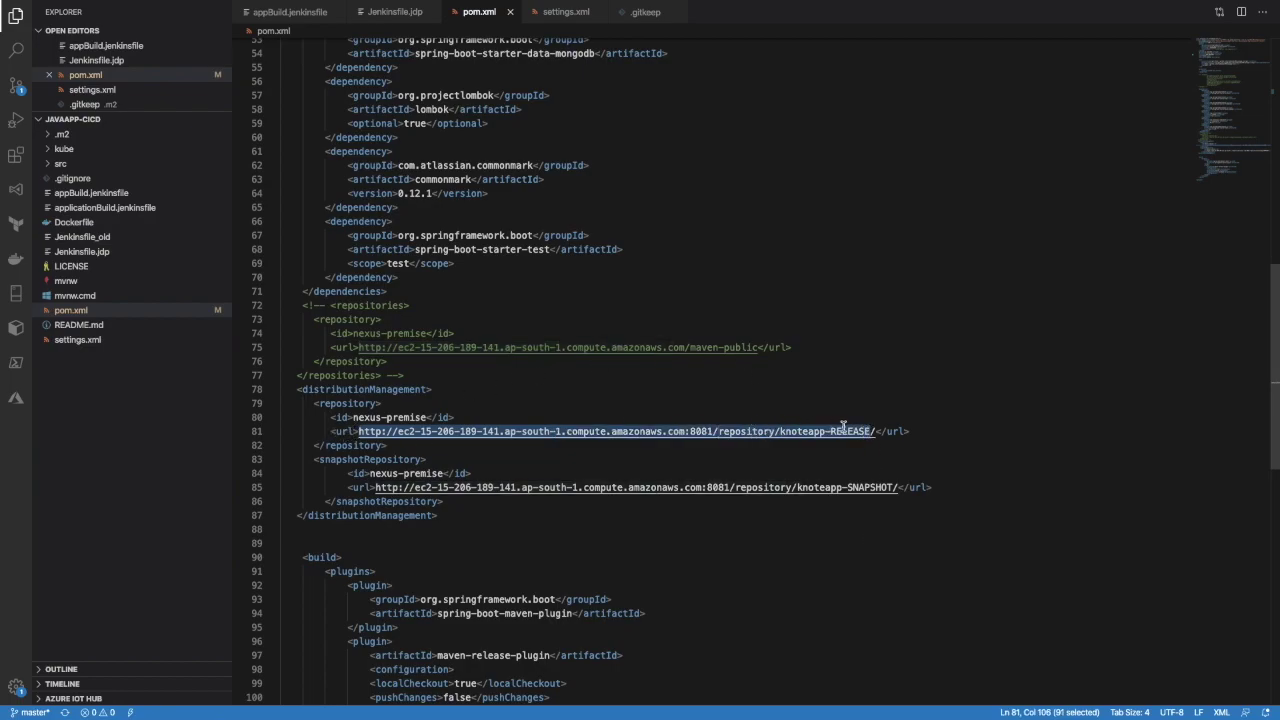
left_click(314, 459)
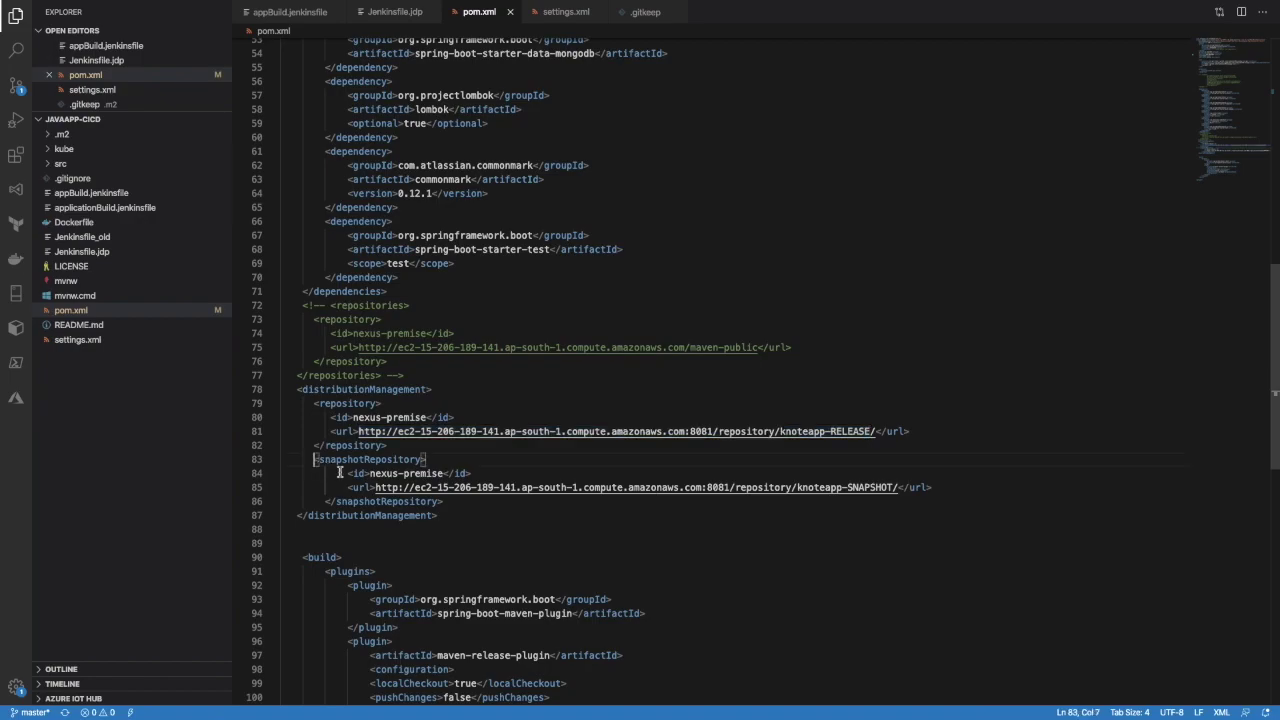
left_click(469, 506, "shift")
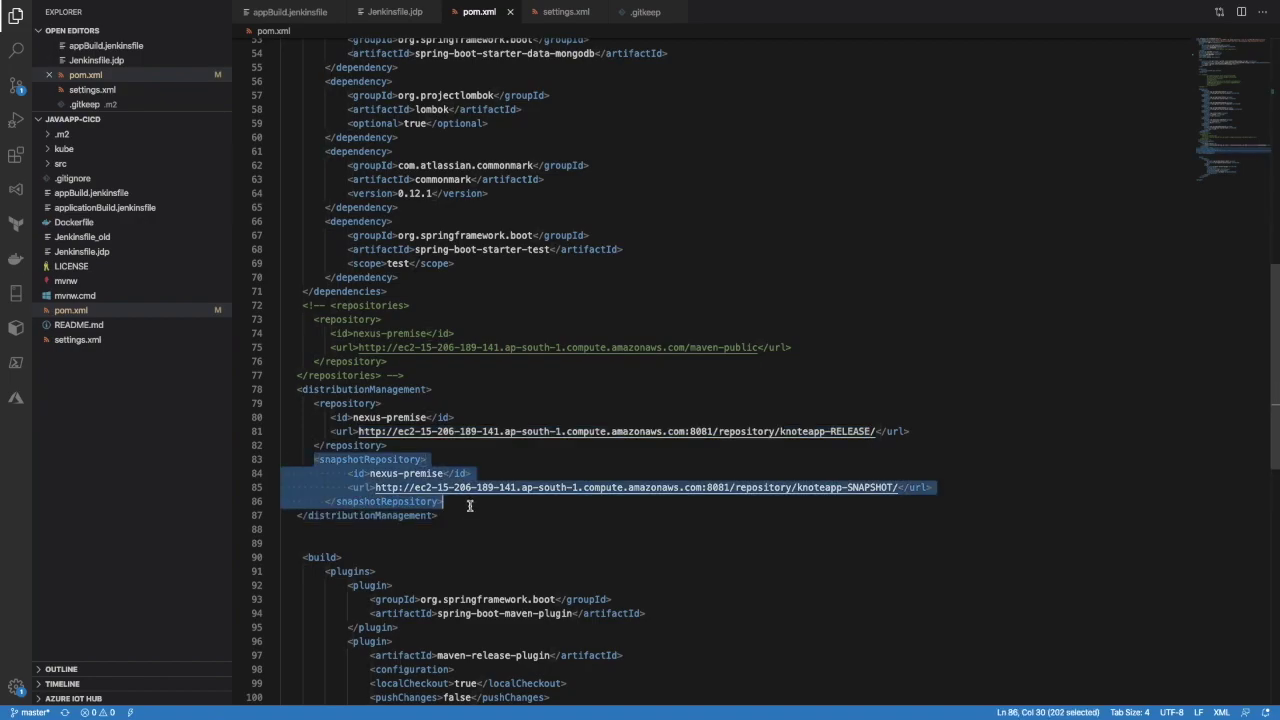
left_click(891, 487)
key("shift+Left")
left_click_drag(437, 515, 296, 391)
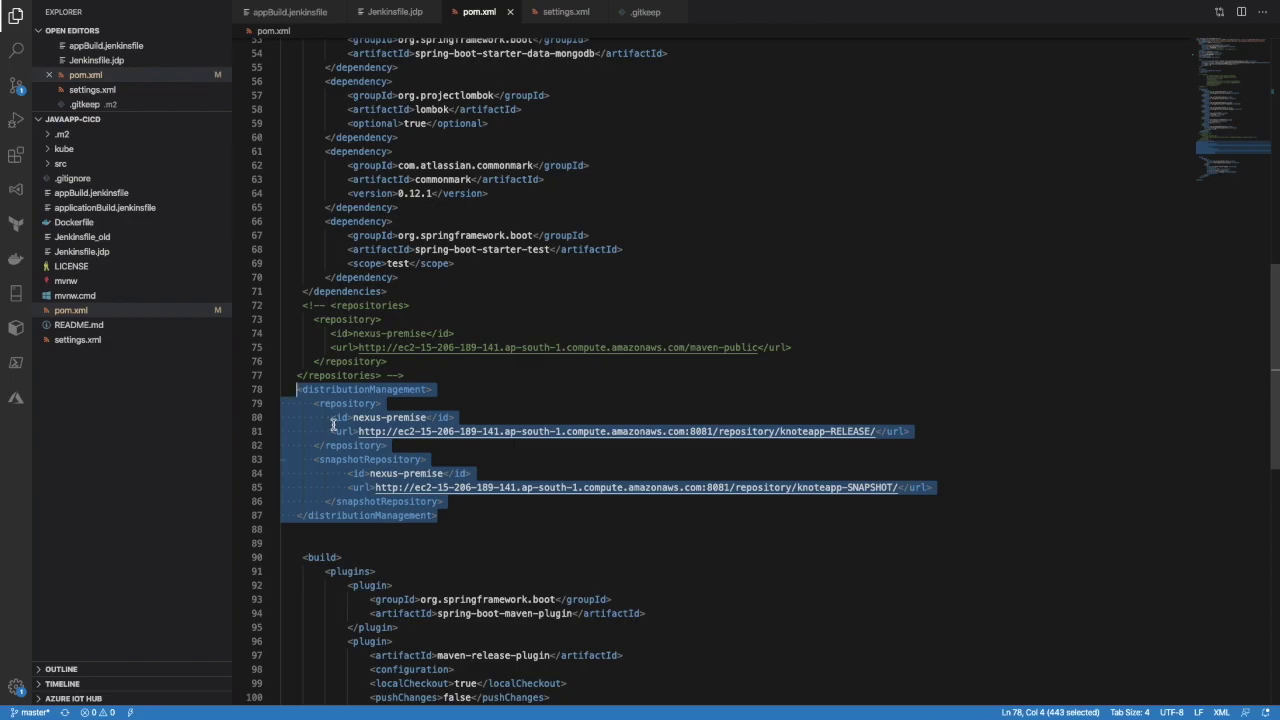
double_click(392, 417)
left_click_drag(353, 417, 427, 417)
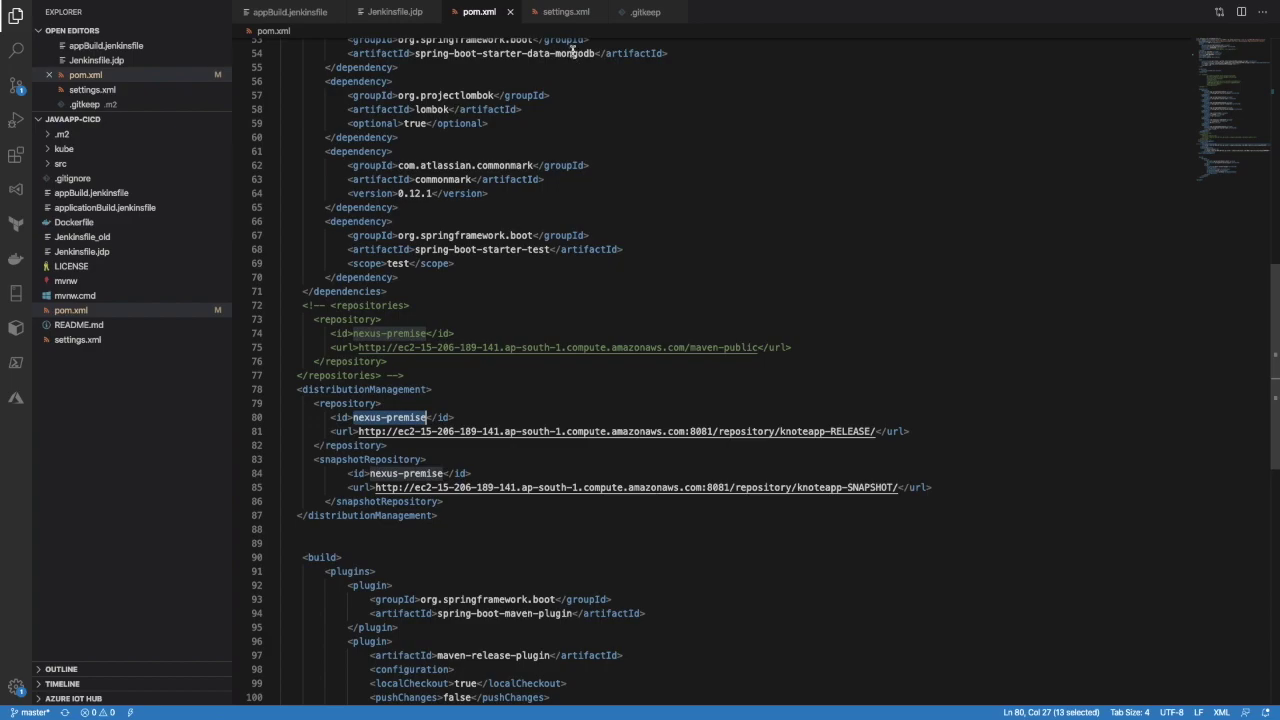
left_click(563, 16)
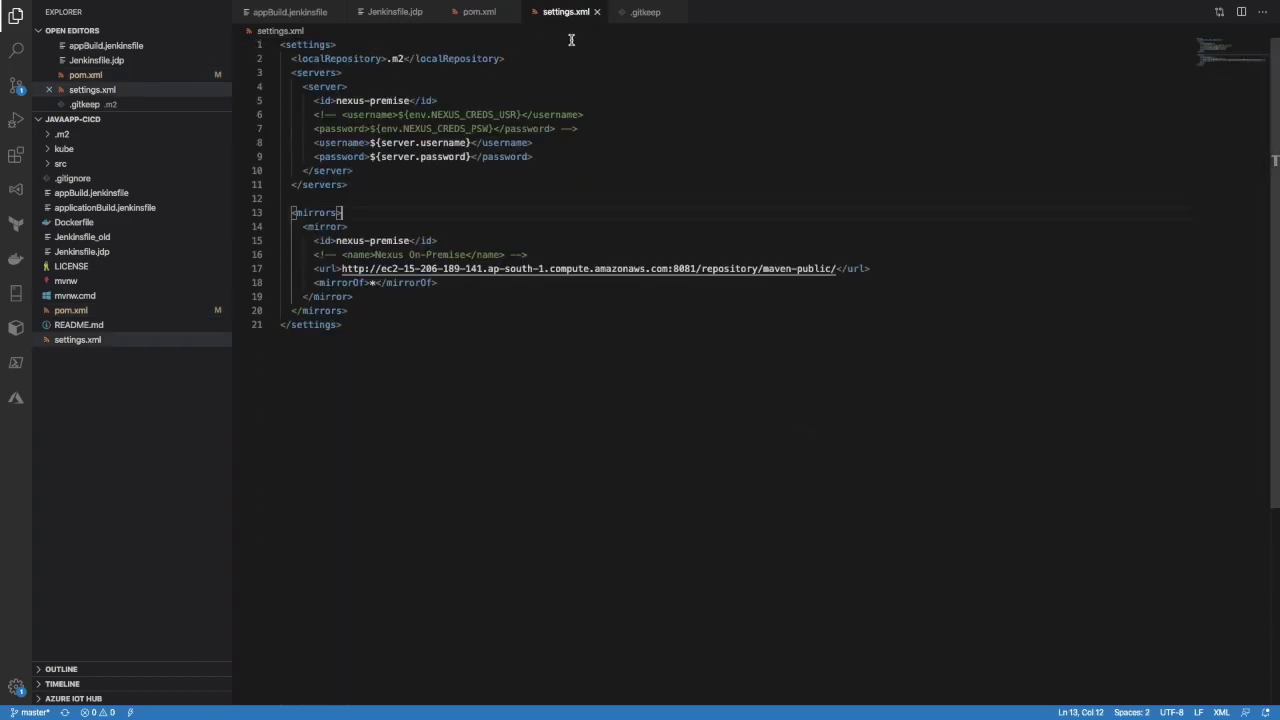
left_click_drag(335, 100, 415, 101)
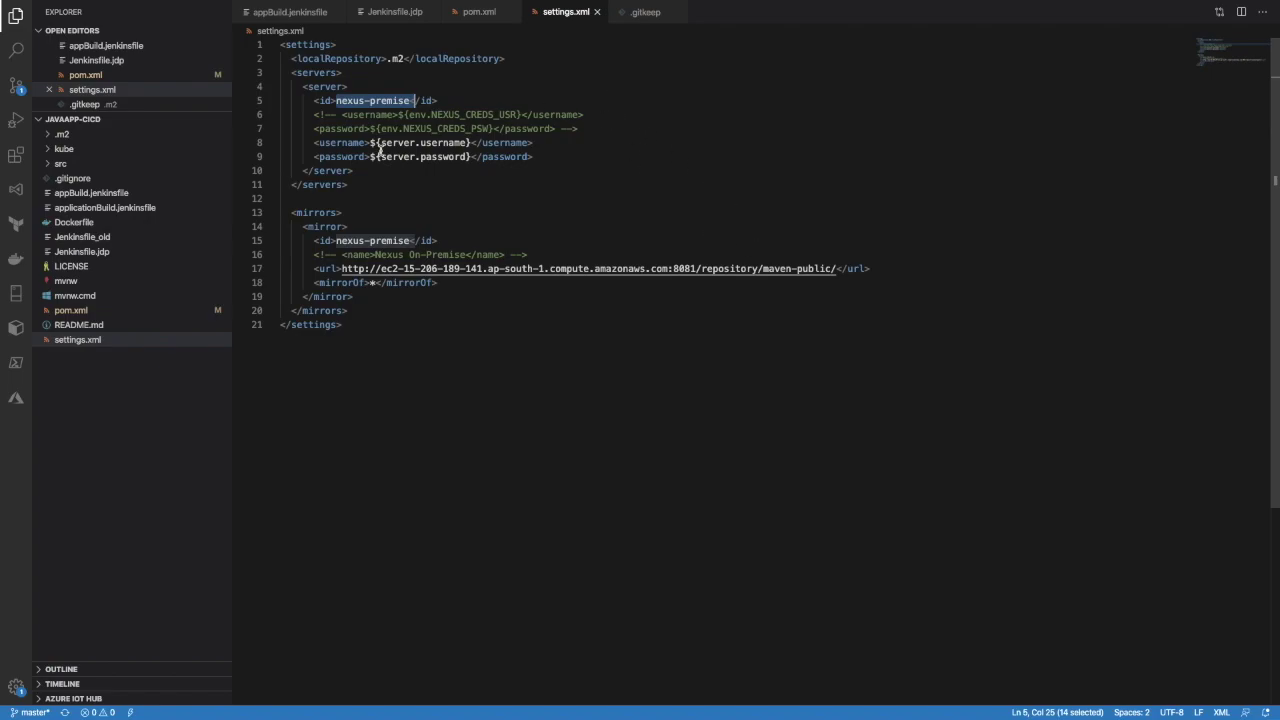
left_click_drag(306, 142, 583, 154)
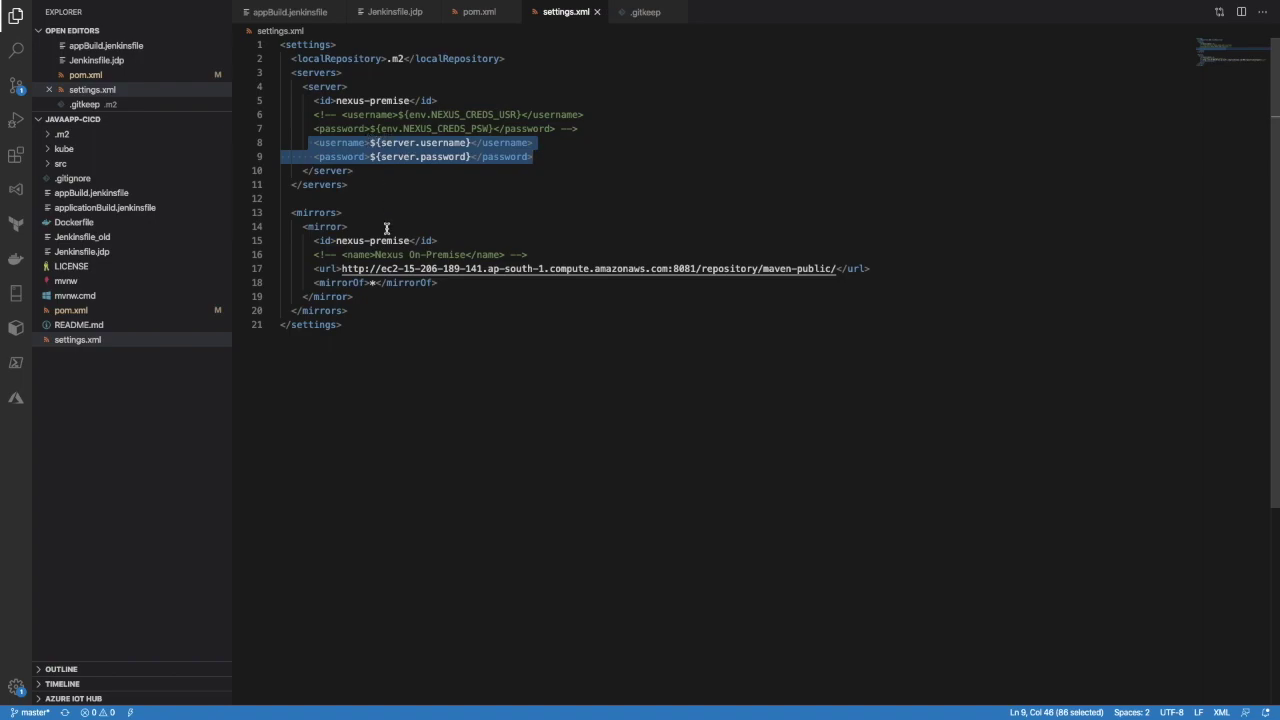
left_click_drag(376, 186, 301, 87)
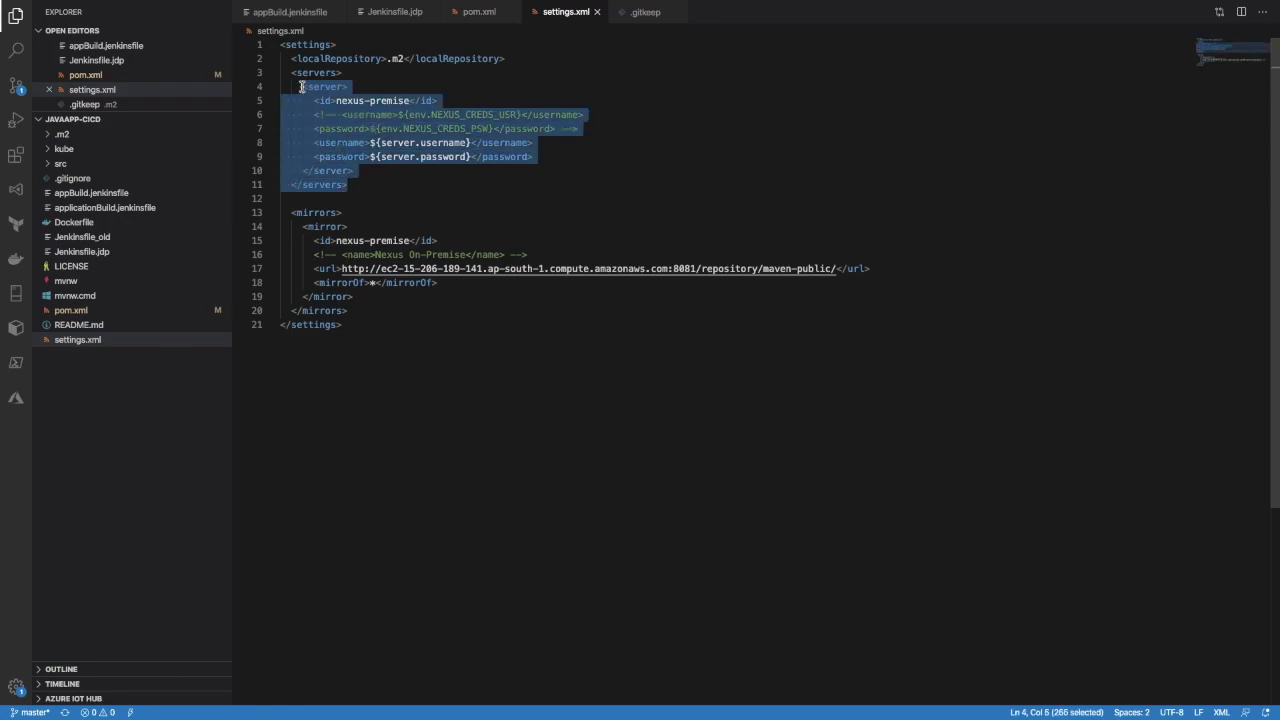
left_click(479, 12)
left_click_drag(299, 389, 510, 511)
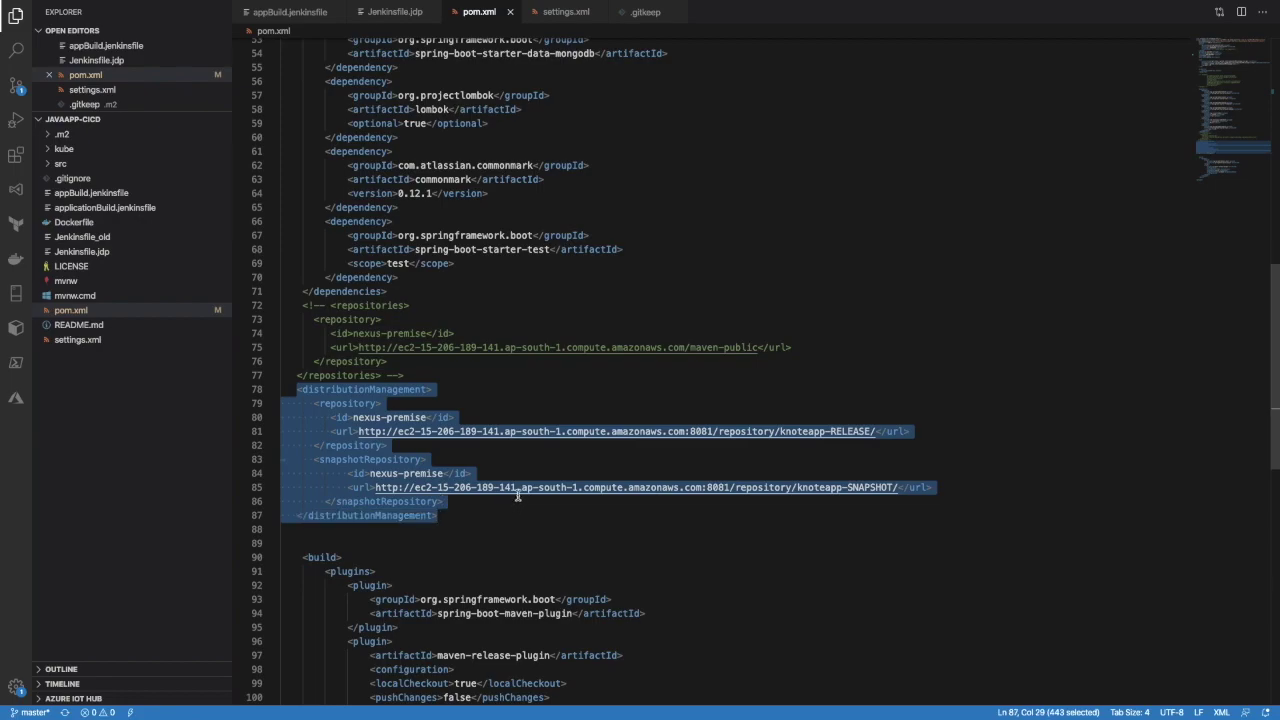
left_click(679, 205)
scroll(679, 218, "up", 10)
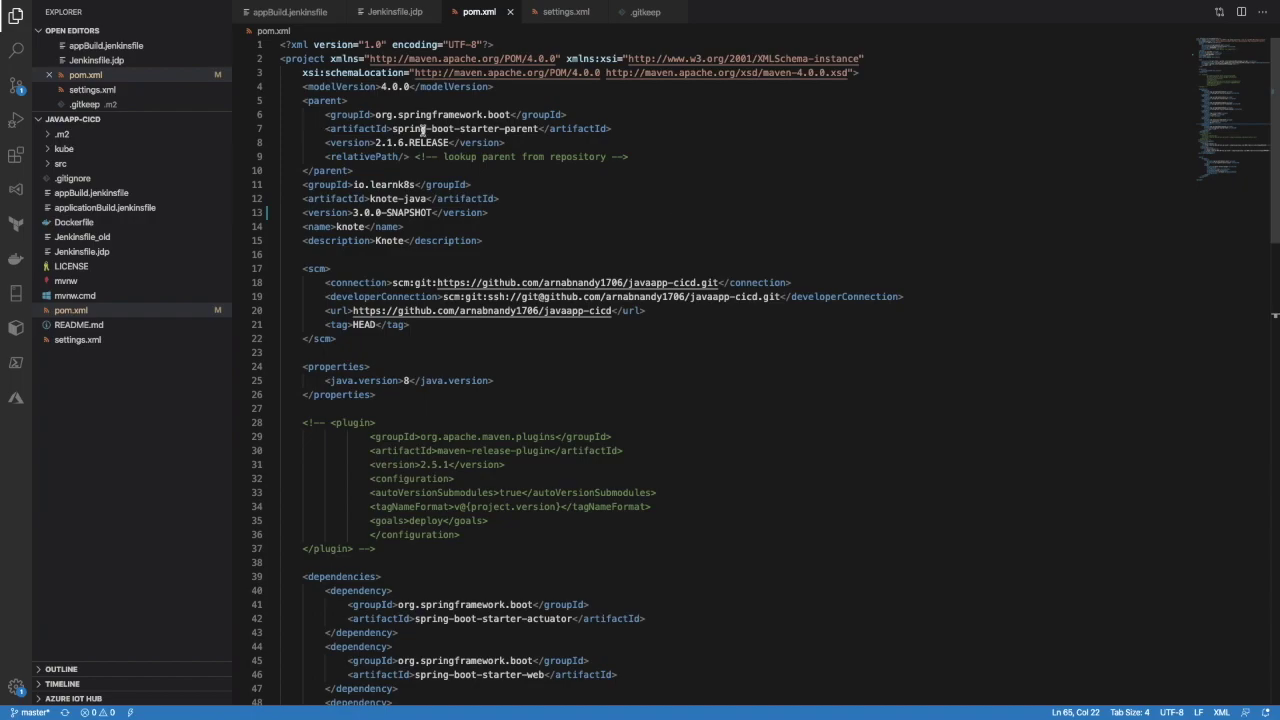
left_click(357, 207)
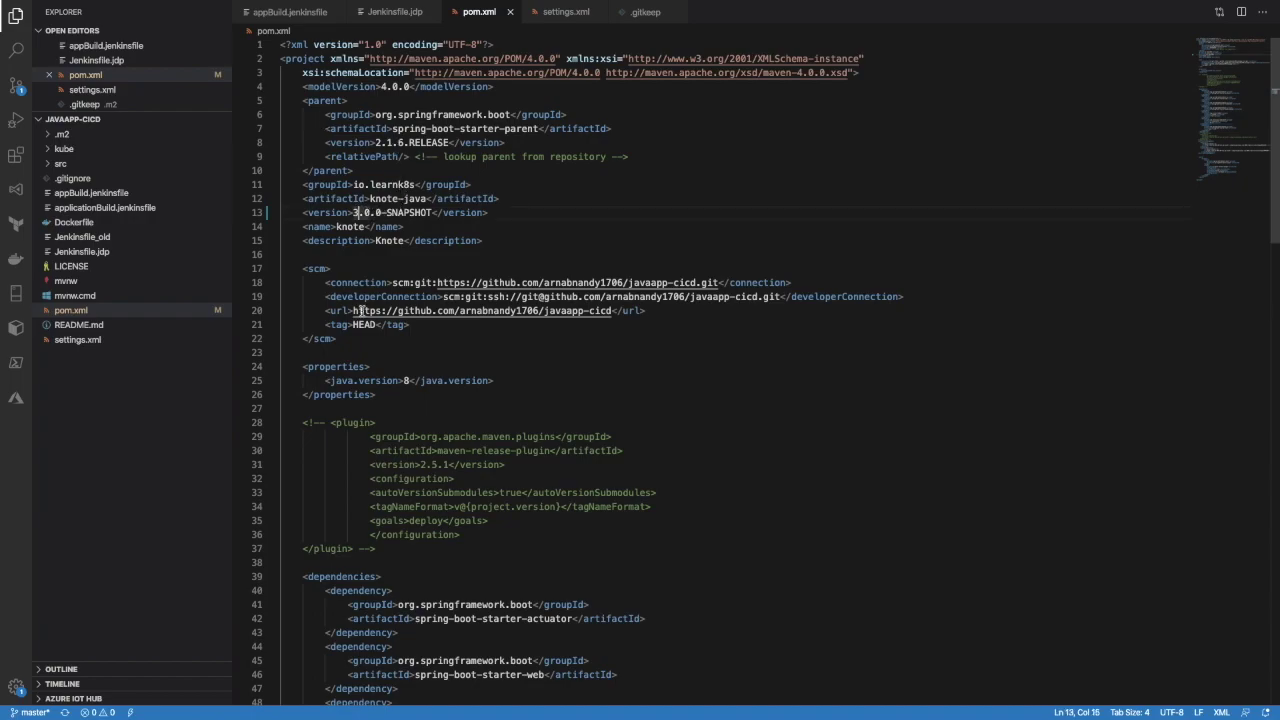
Stage pom.xml and commit it with the message 'New Major Version 3.0.0'
left_click(16, 88)
left_click(206, 71)
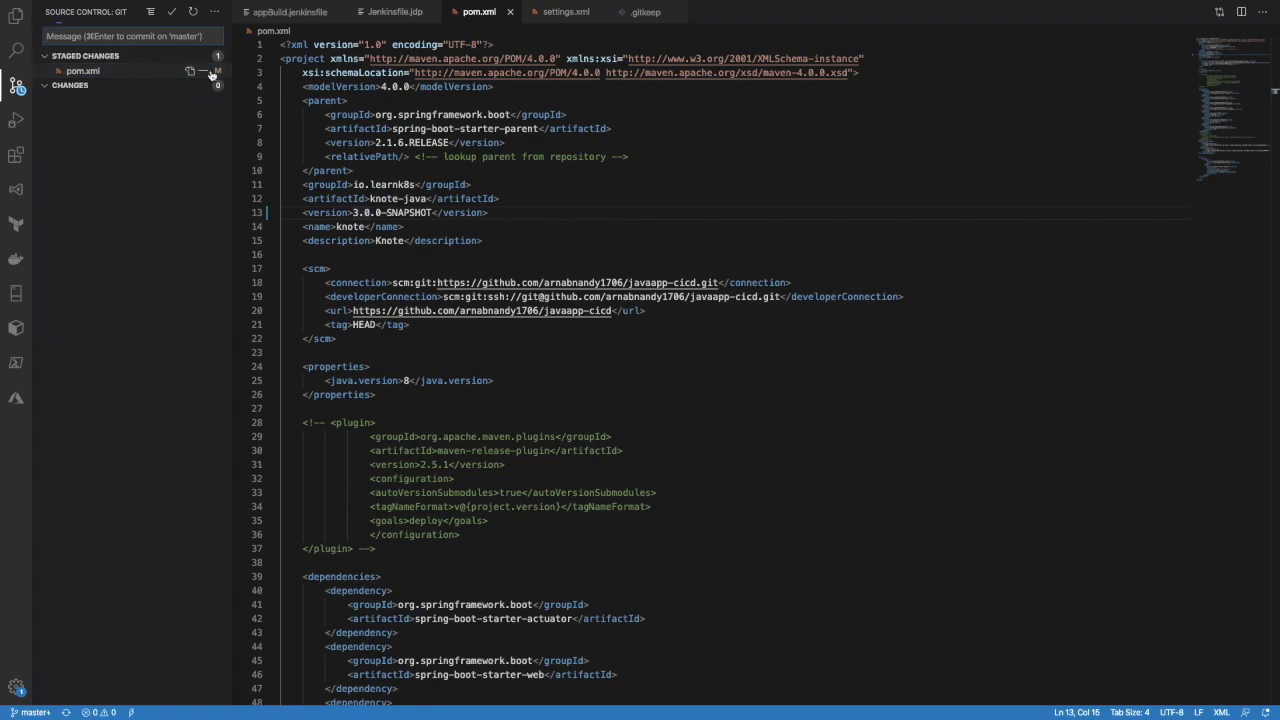
left_click(171, 12)
type("New Major Verlosn")
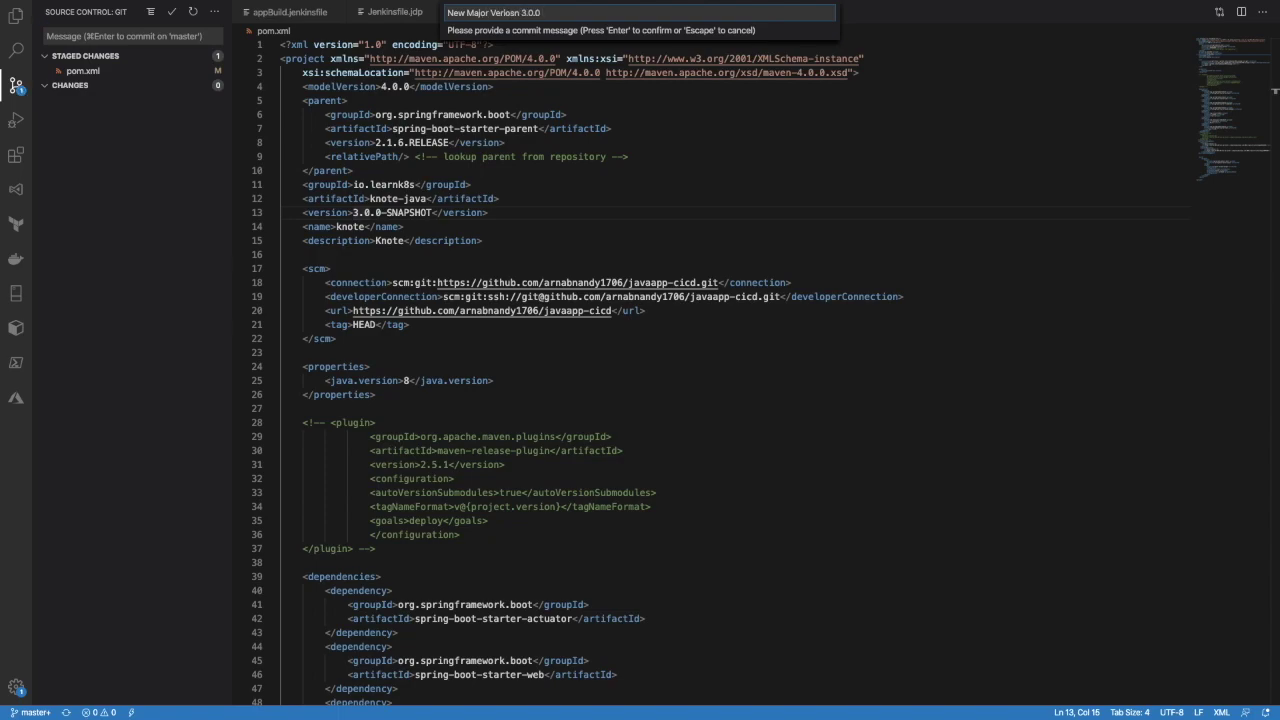
type("3.0.0")
key("Return")
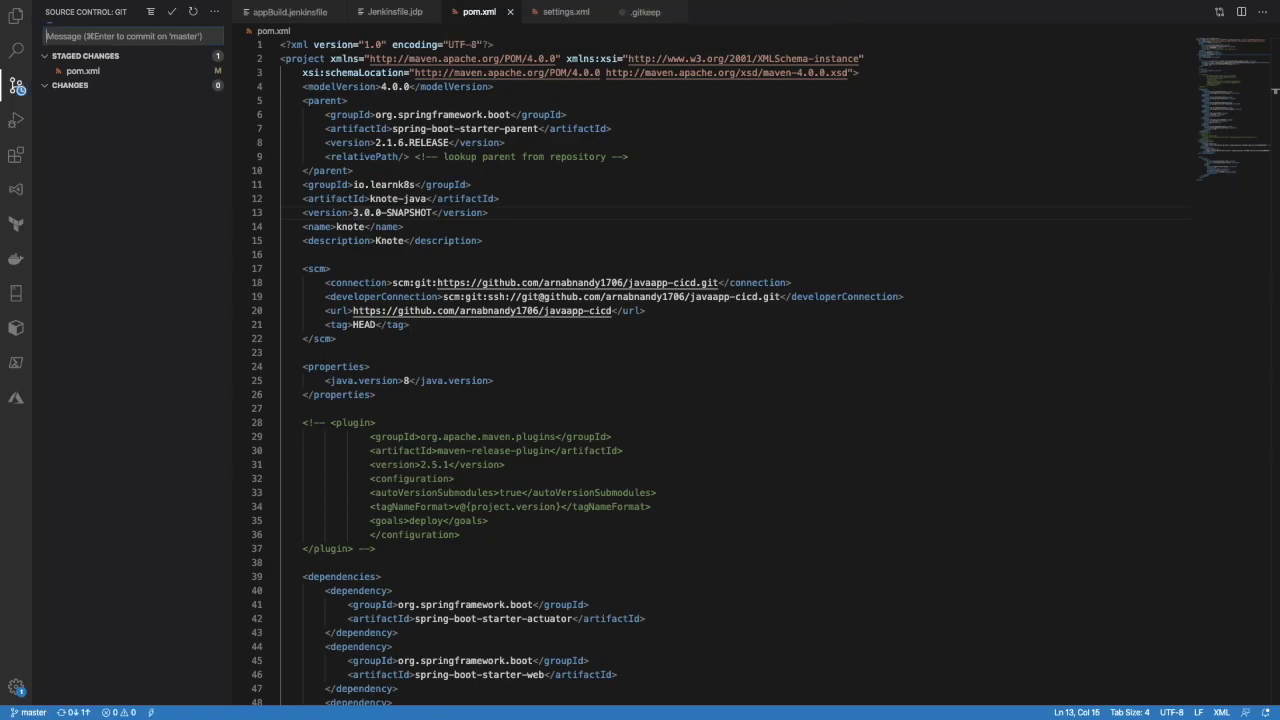
Push the commit to GitHub and switch to the browser
left_click(214, 11)
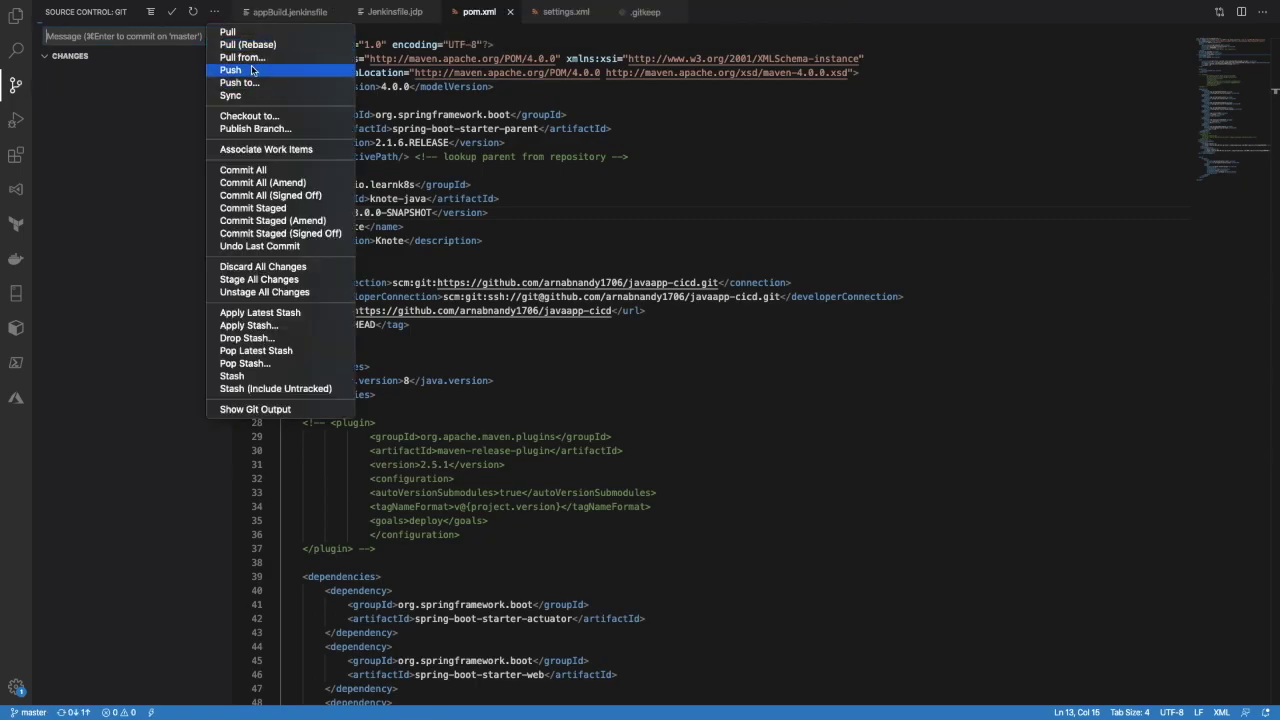
left_click(252, 70)
key("super+Tab")
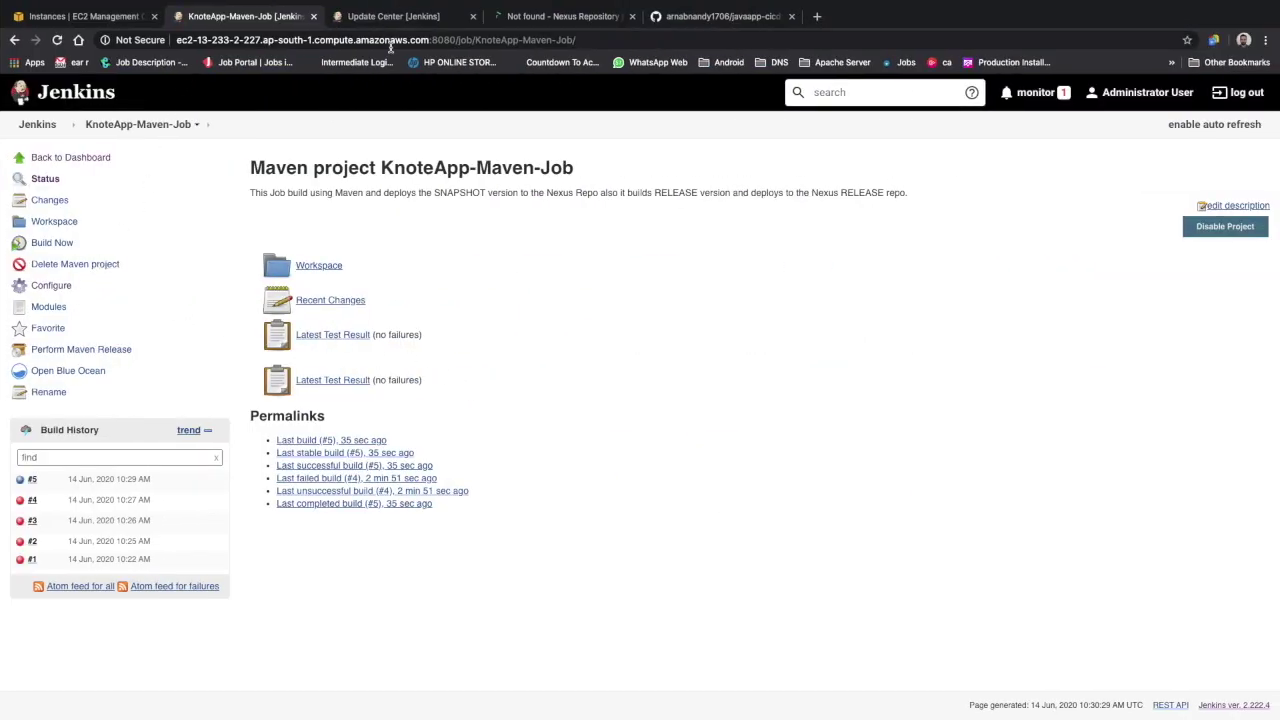
Open the repository's pom.xml on GitHub, dismissing the Clone popup
left_click(672, 22)
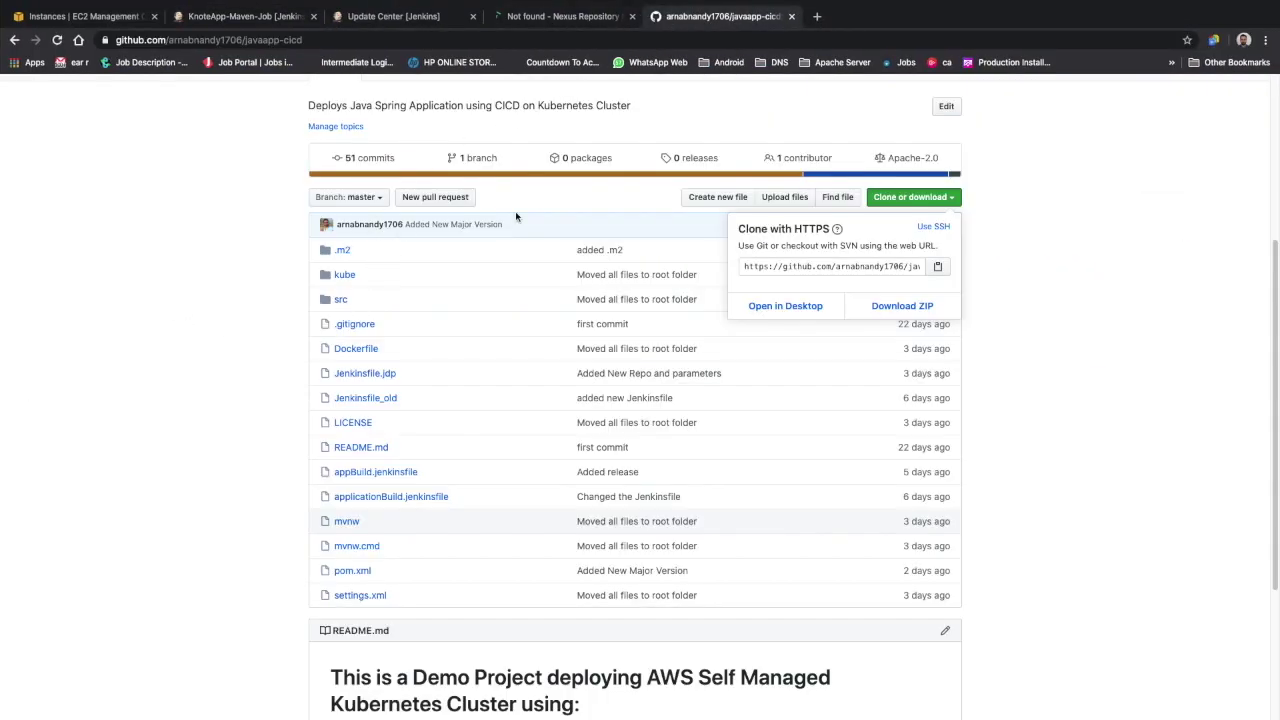
left_click(1076, 286)
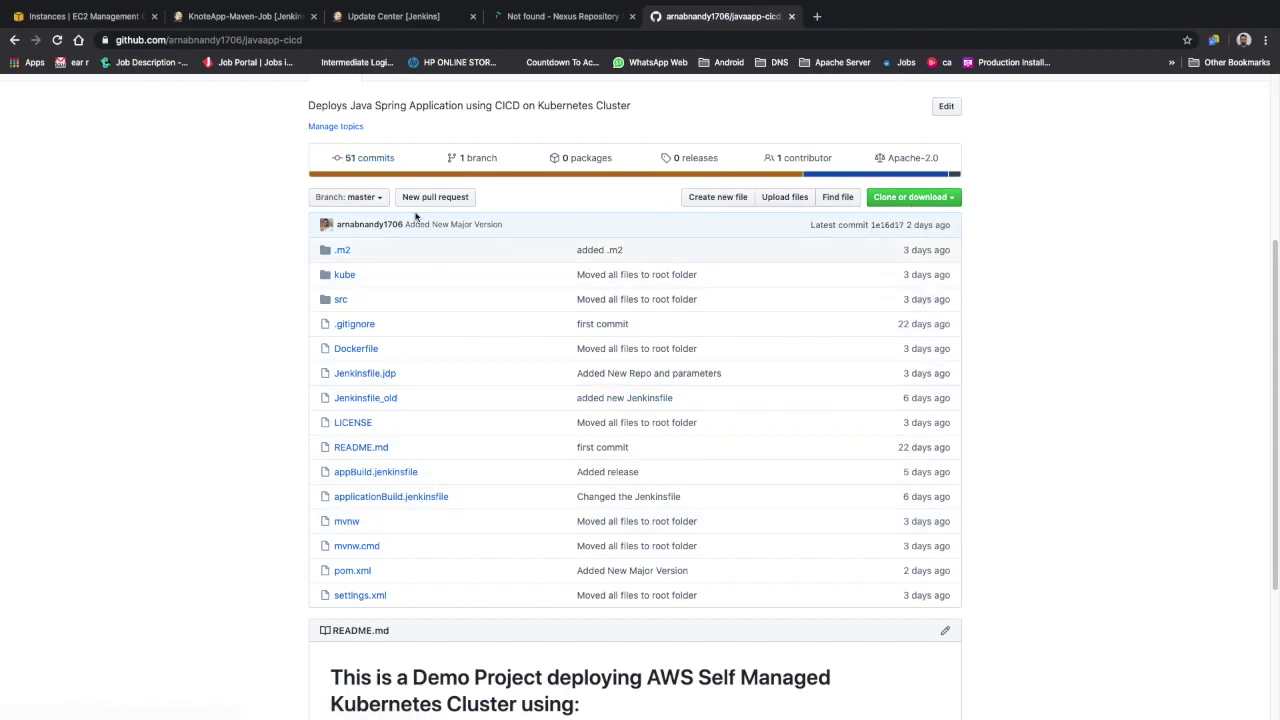
left_click(352, 571)
Highlight the pushed version value 3.0.0-SNAPSHOT in the file
scroll(484, 609, "down", 1)
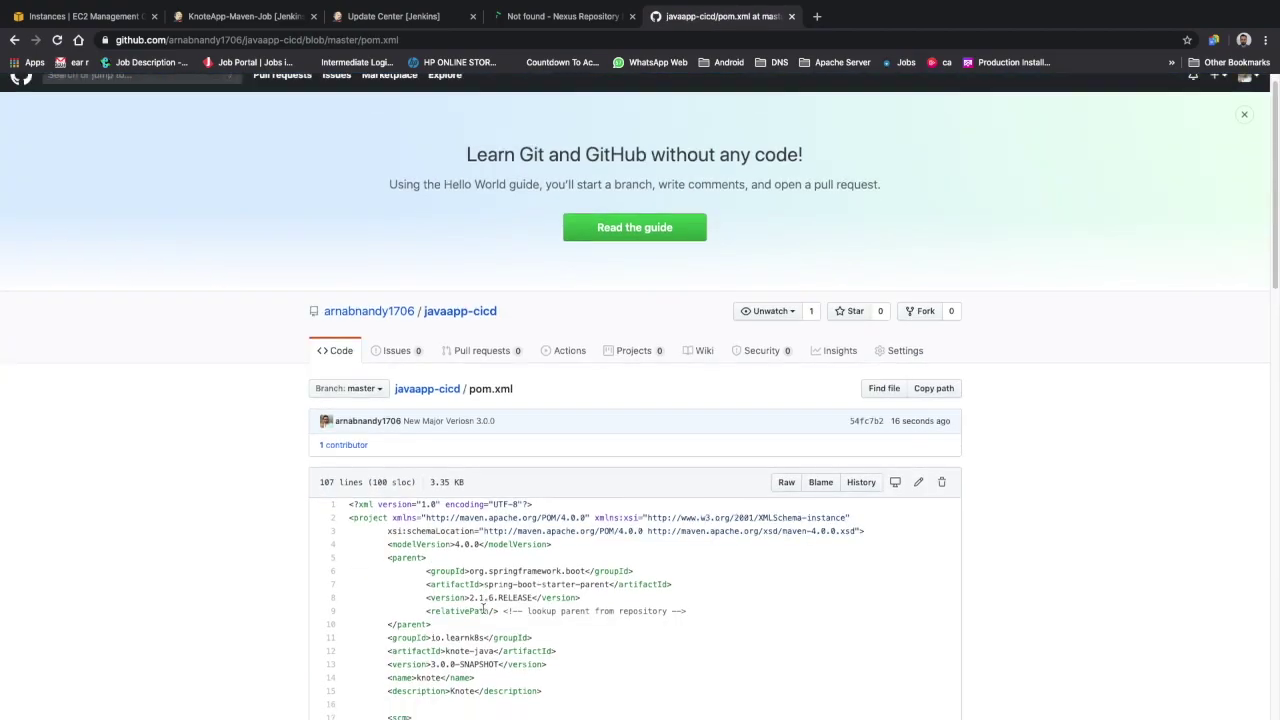
scroll(484, 609, "down", 1)
left_click_drag(432, 605, 505, 609)
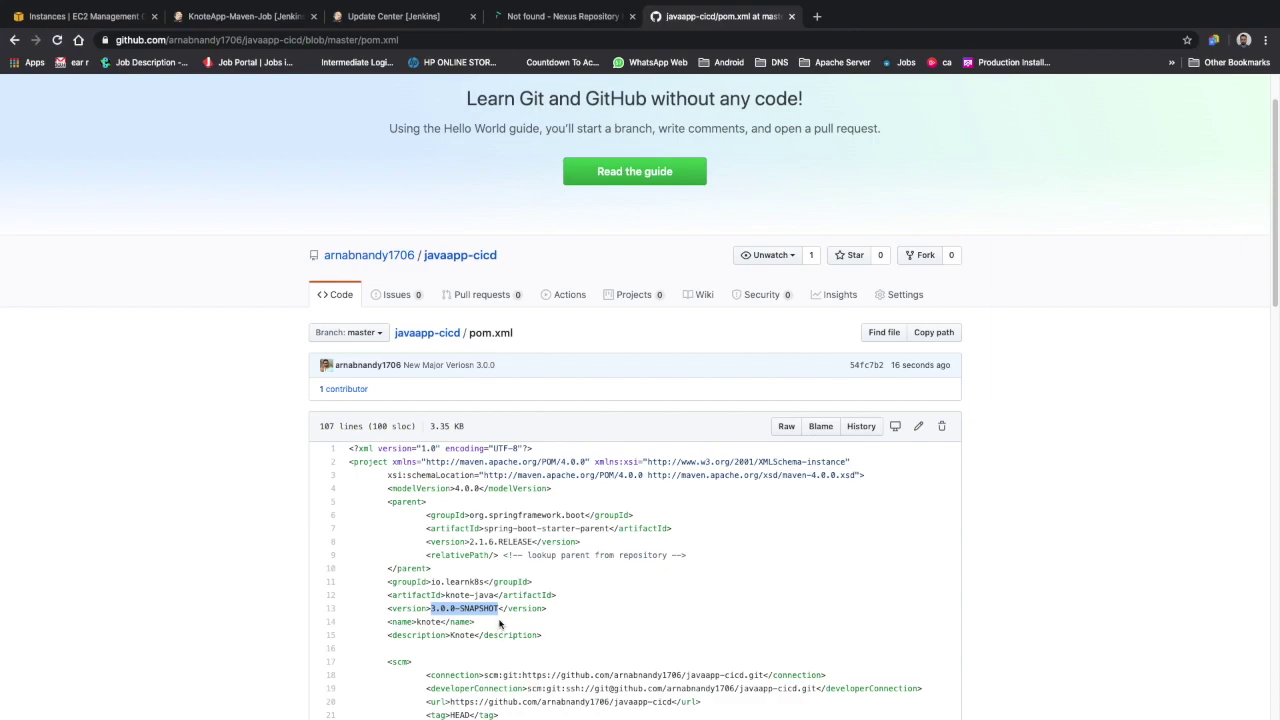
left_click(437, 617)
left_click_drag(432, 608, 500, 609)
mouse_move(455, 610)
left_mouse_down()
mouse_move(496, 607)
mouse_move(432, 608)
mouse_move(453, 608)
left_mouse_up()
Reload the KnoteApp-Maven-Job page, run Build Now, and view build #6's Console Output
left_click(224, 18)
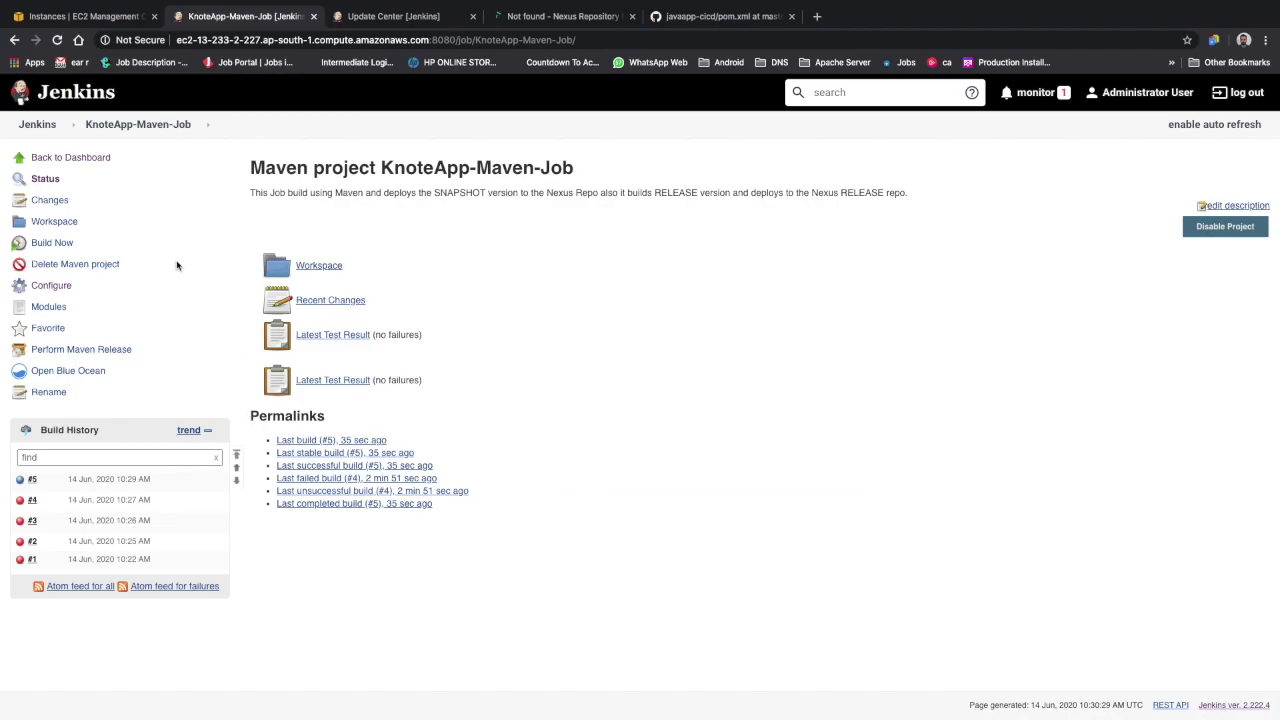
left_click(57, 40)
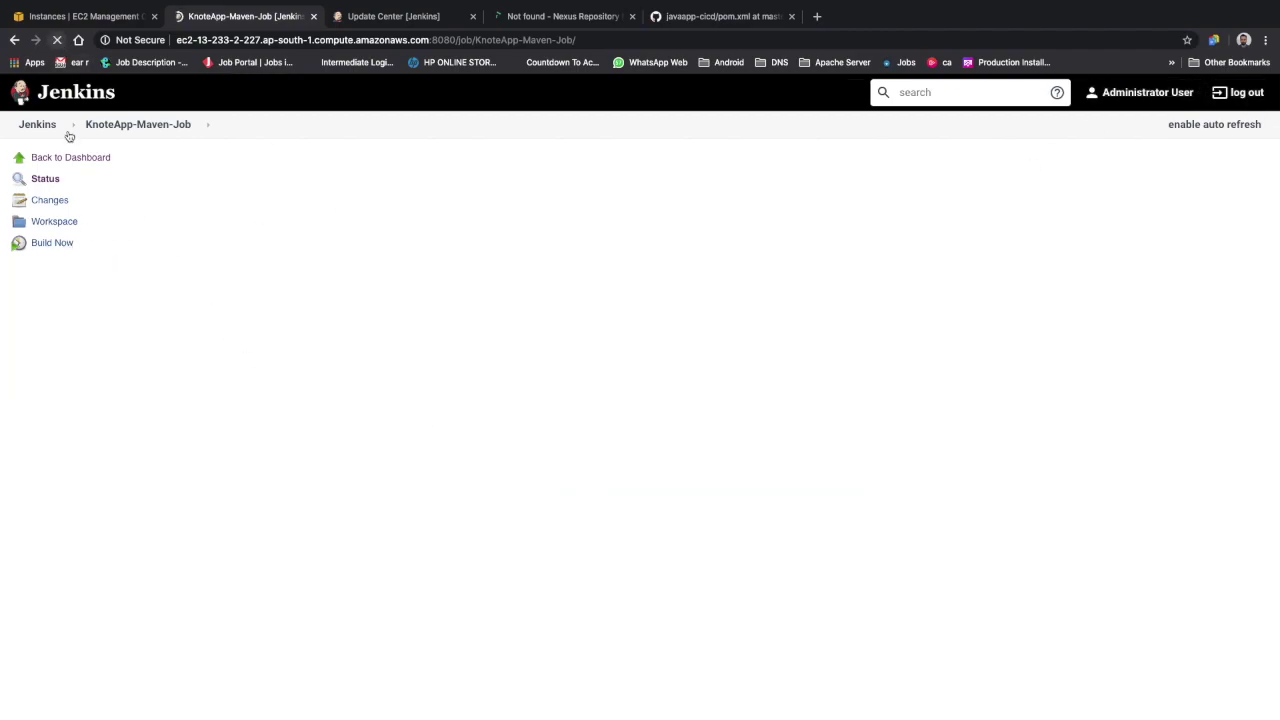
left_click(57, 248)
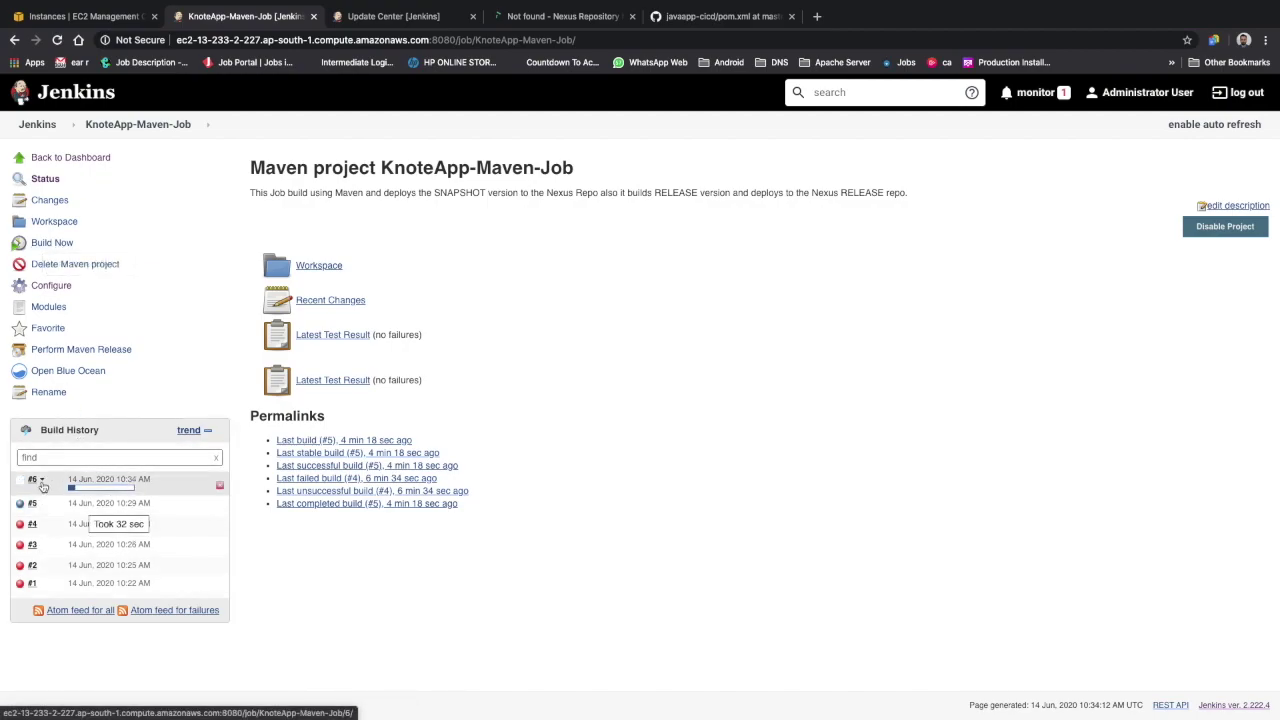
left_click(42, 482)
left_click(83, 519)
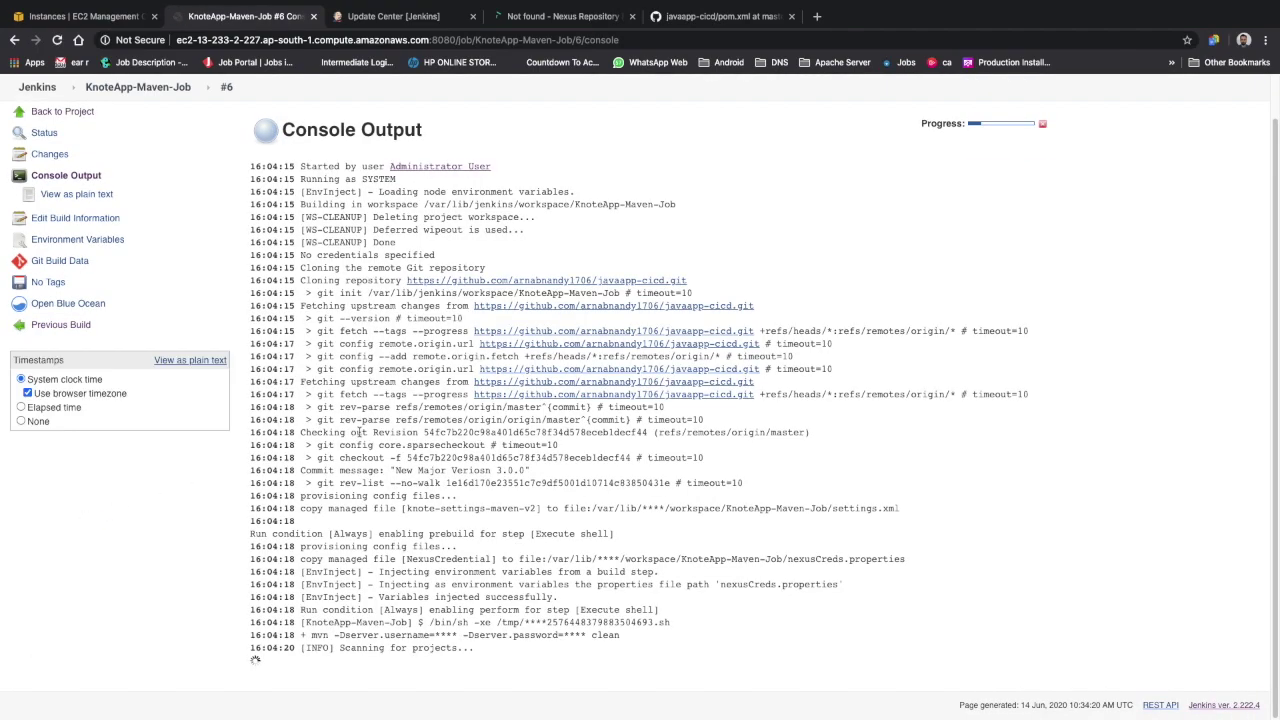
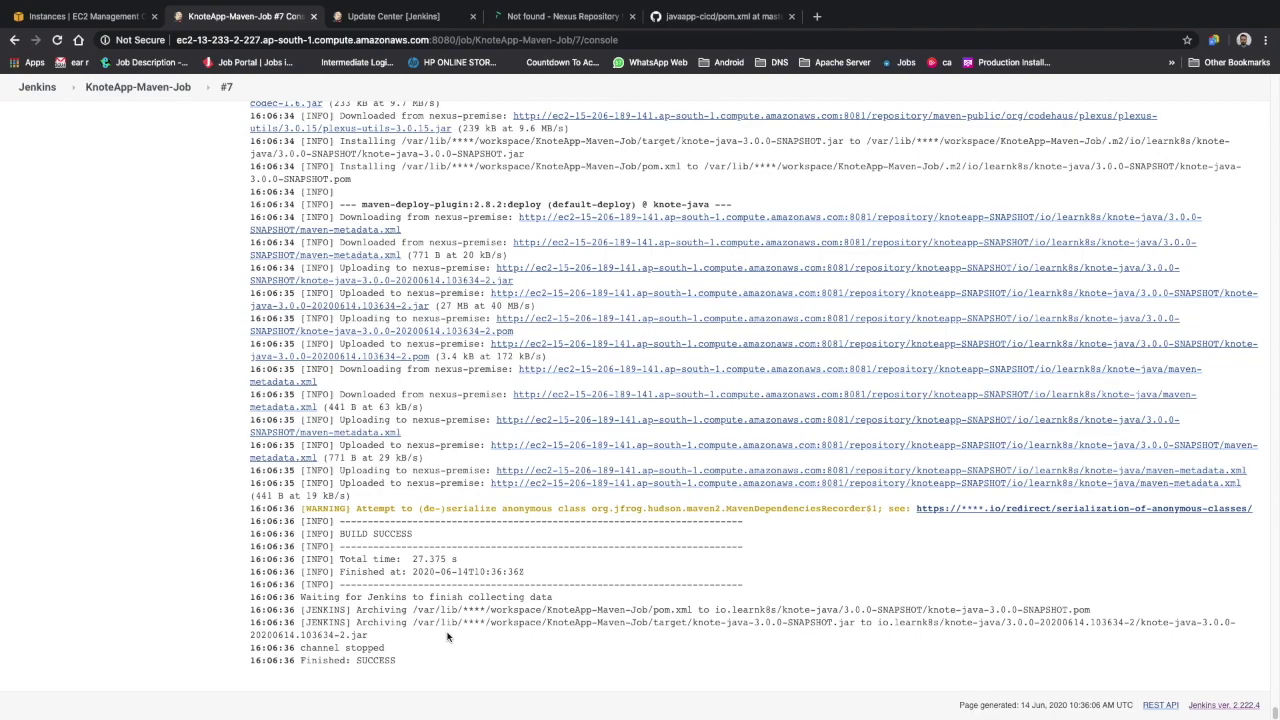
Sign in to Sonatype Nexus with the administrator credentials
left_click(577, 22)
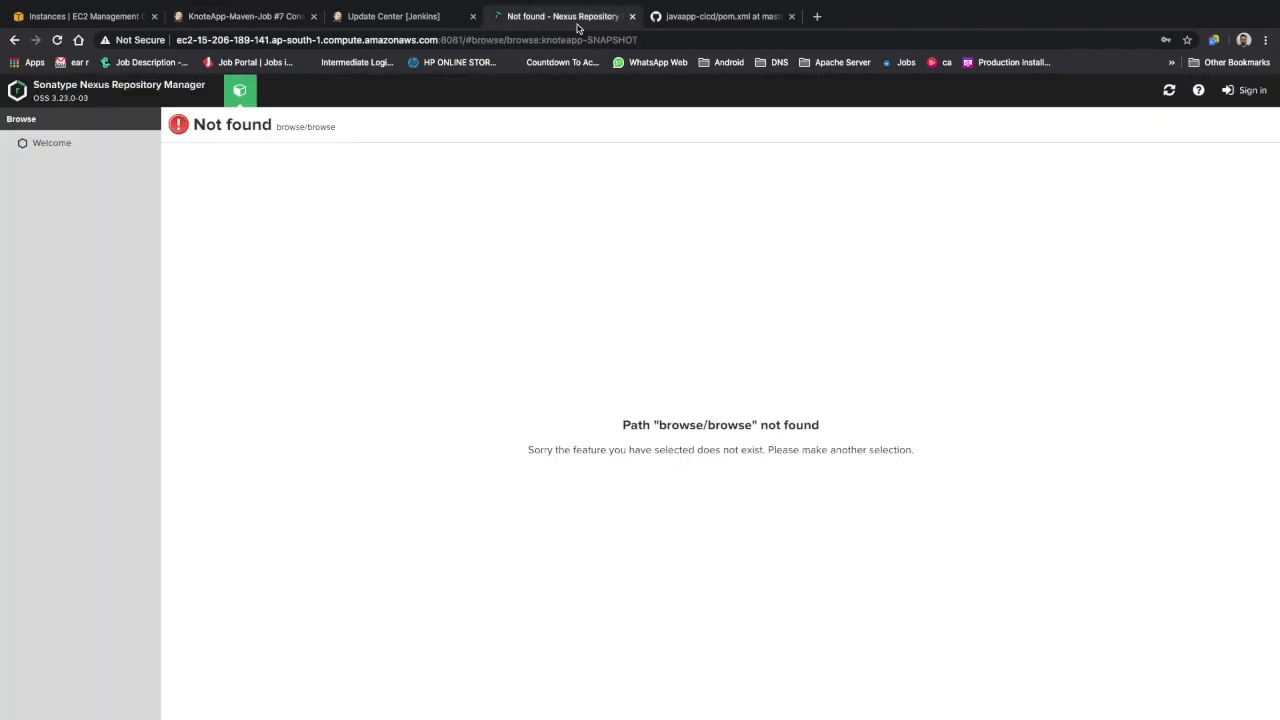
left_click(1246, 90)
type("admin")
key("Tab")
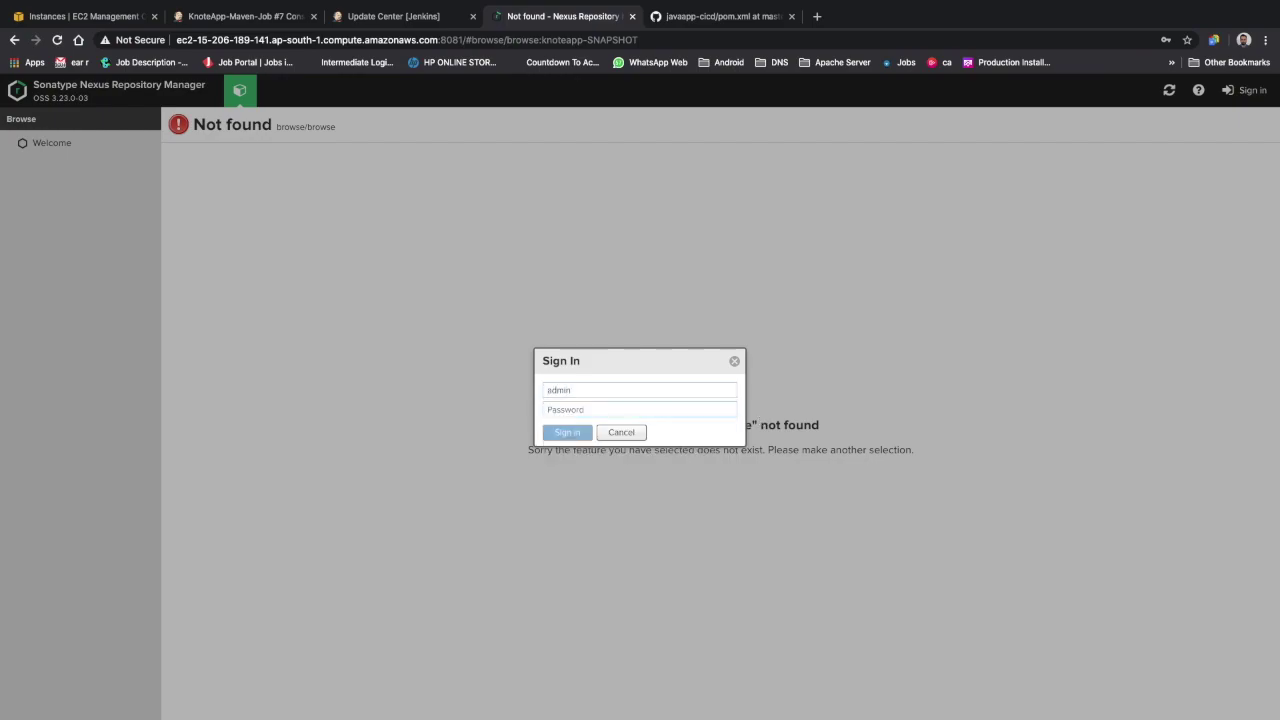
type("ad")
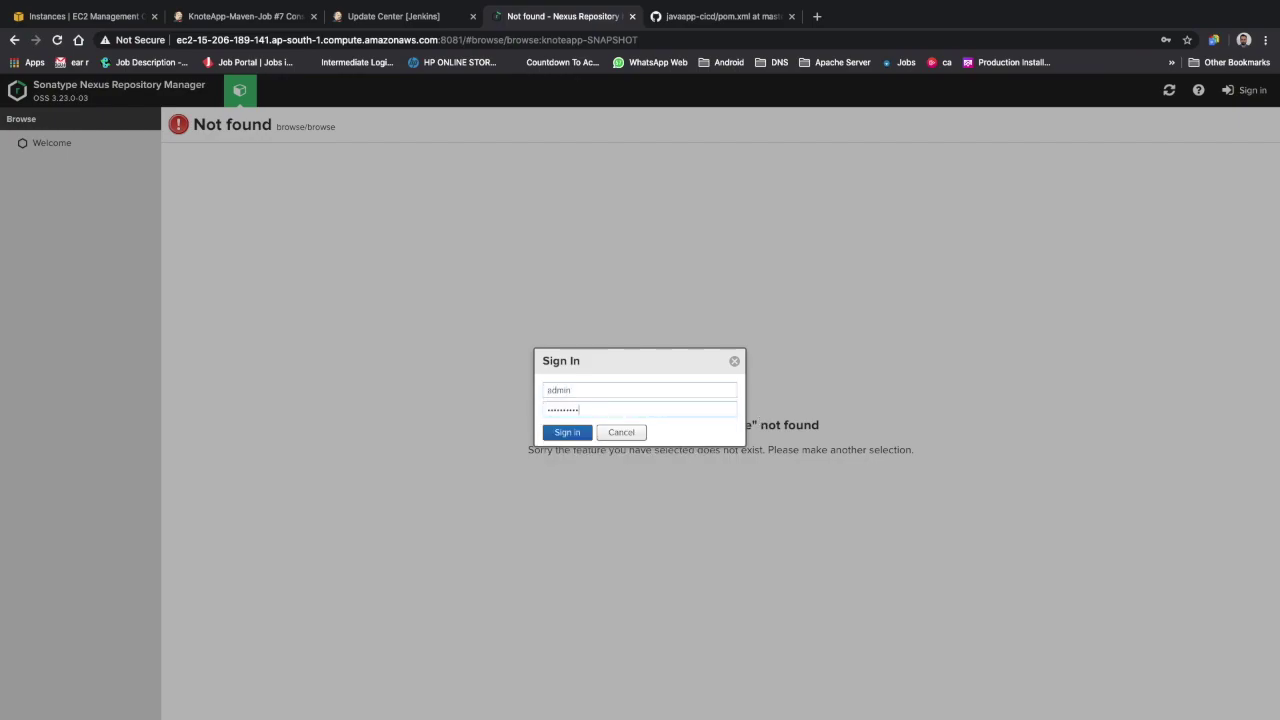
key("Return")
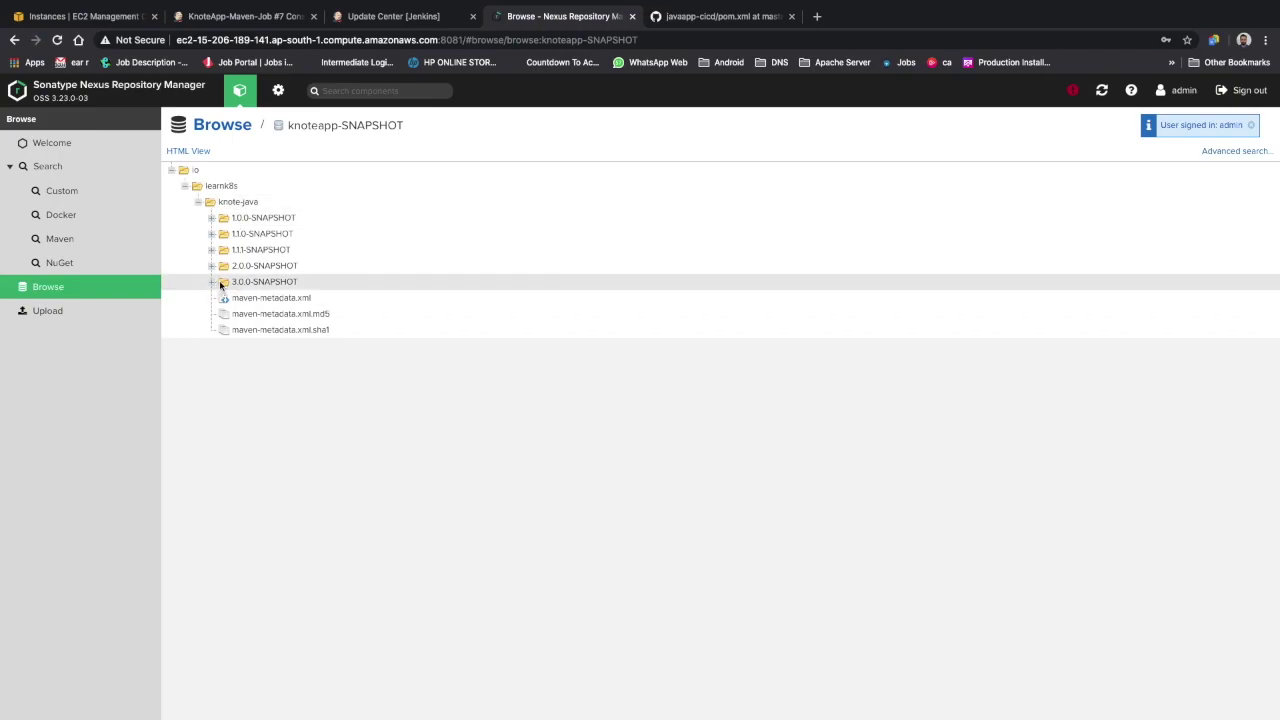
Browse the knoteapp-SNAPSHOT repository's knote-java tree, then bring pom.xml forward in the editor
left_click(230, 128)
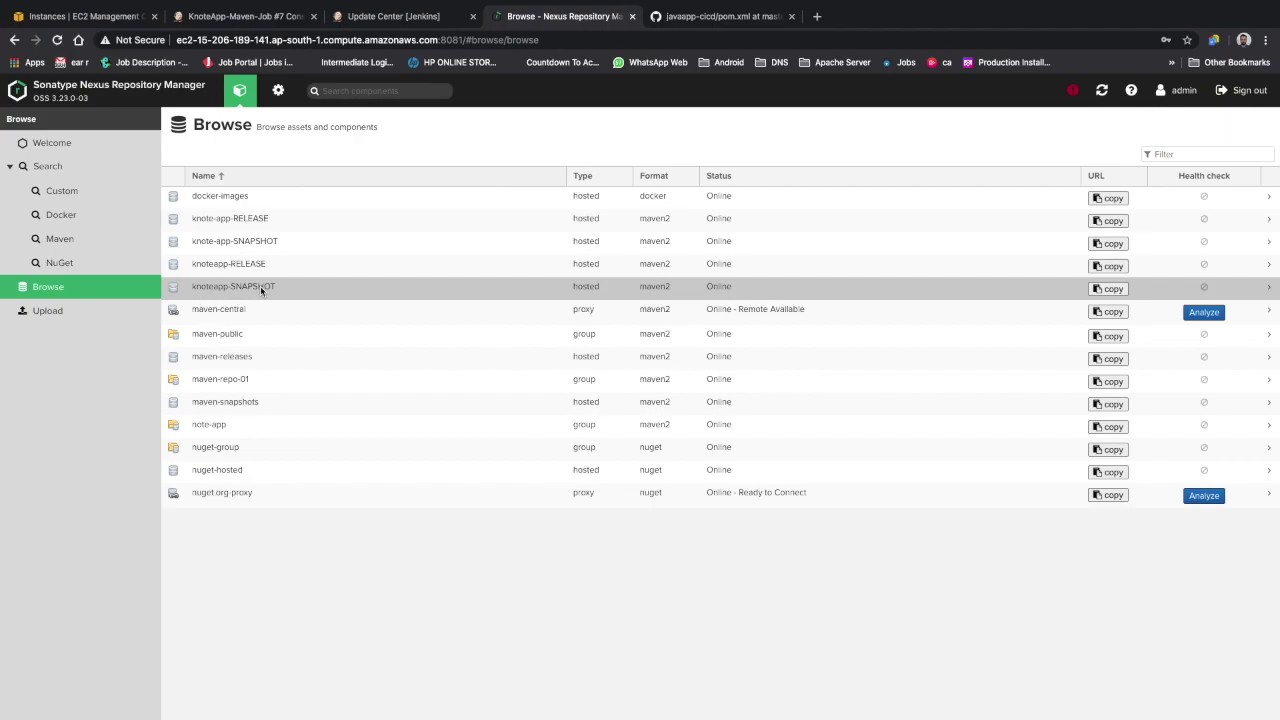
left_click(260, 286)
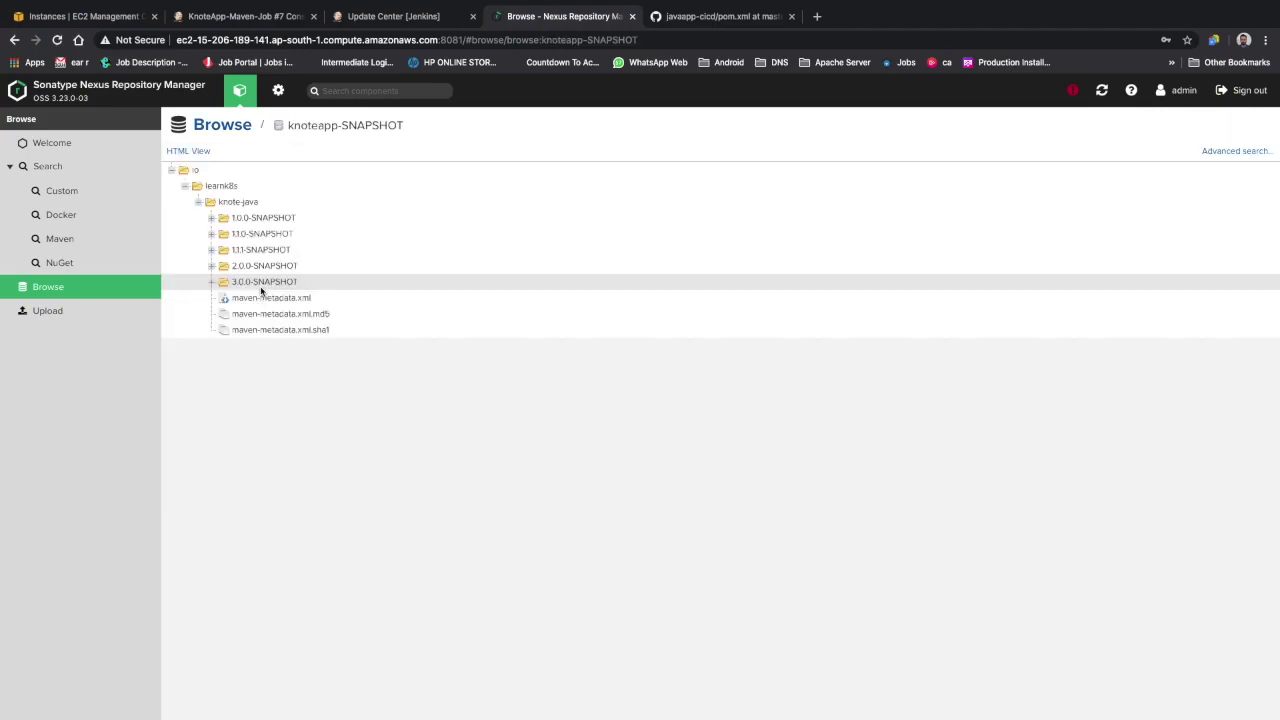
key("super+Tab")
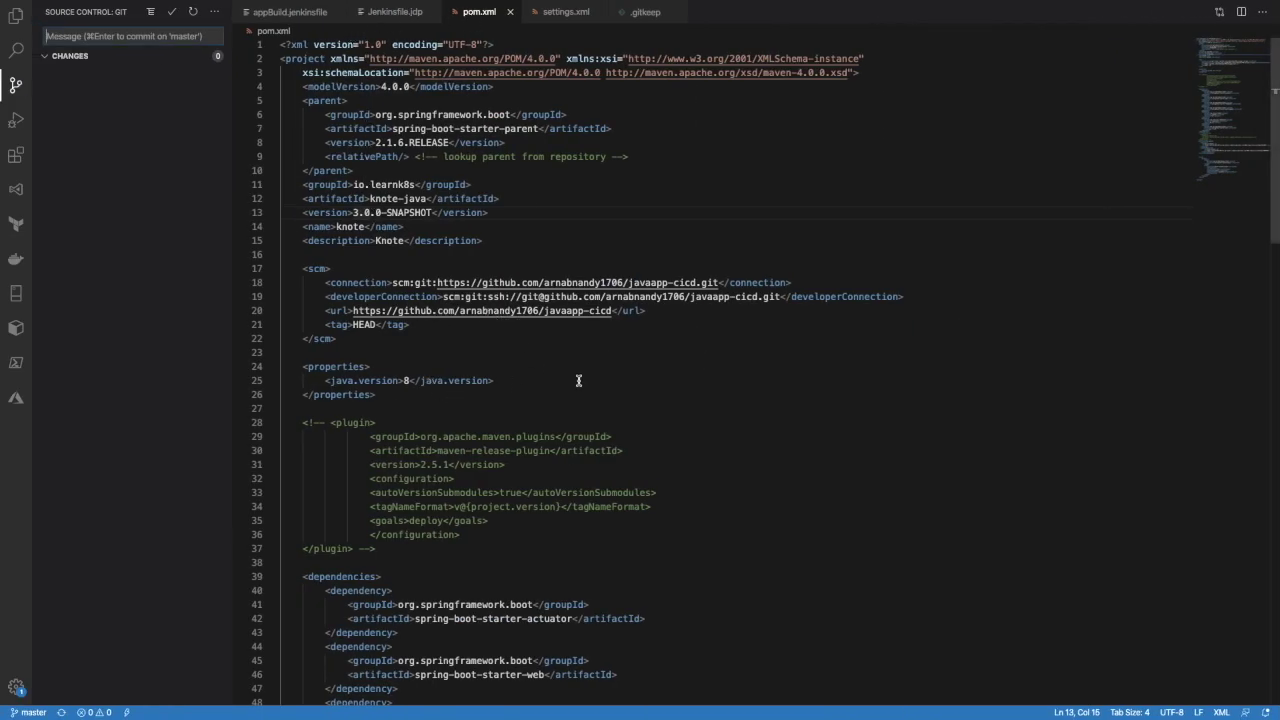
Review the distributionManagement repository URLs in pom.xml, then return to the Nexus window
scroll(566, 391, "down", 10)
scroll(563, 393, "up", 3)
scroll(563, 393, "down", 8)
scroll(537, 357, "up", 2)
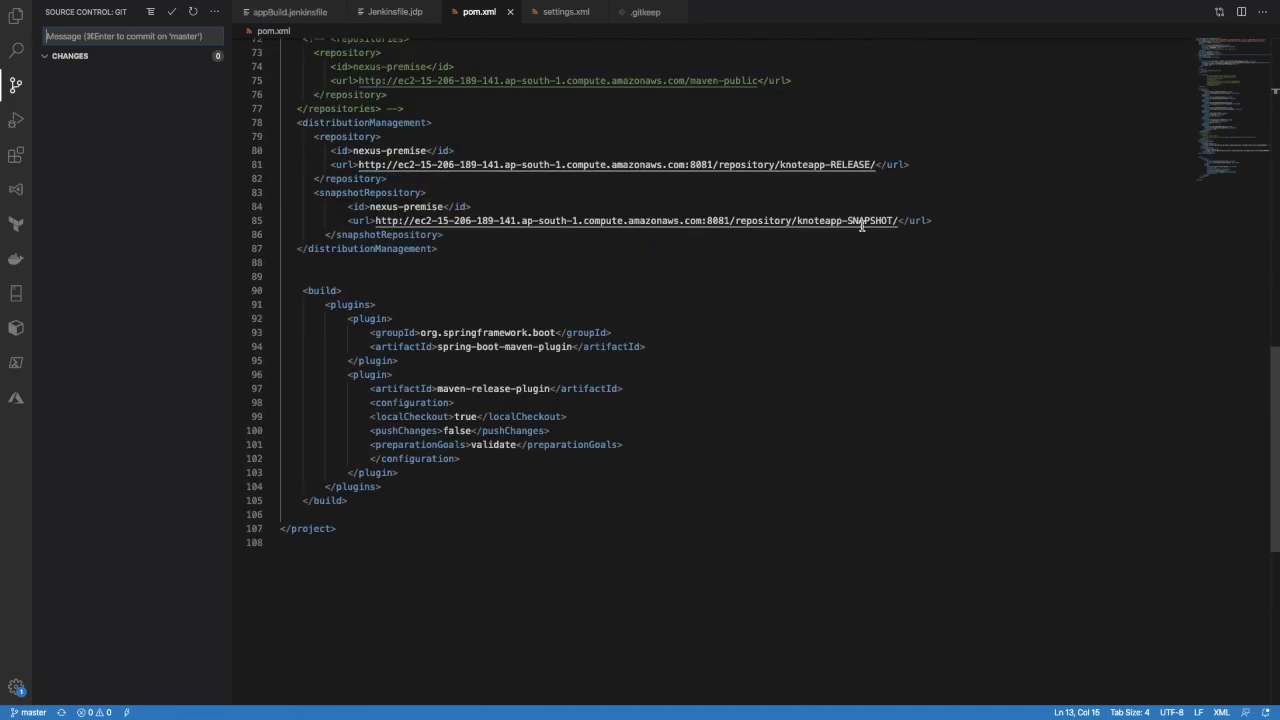
key("super+Tab")
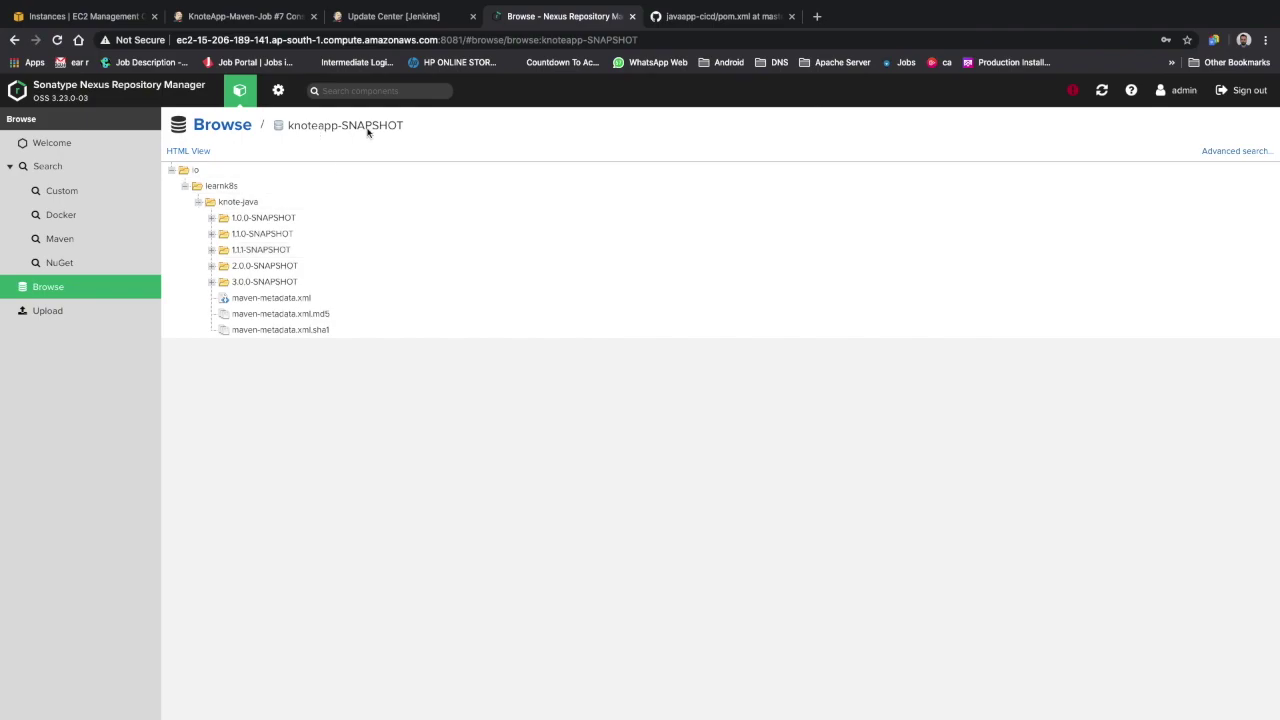
Inspect the 3.0.0-SNAPSHOT build folders 20200614.103456-1 and 103634-2, then show Jenkins build #7's console
left_click(213, 284)
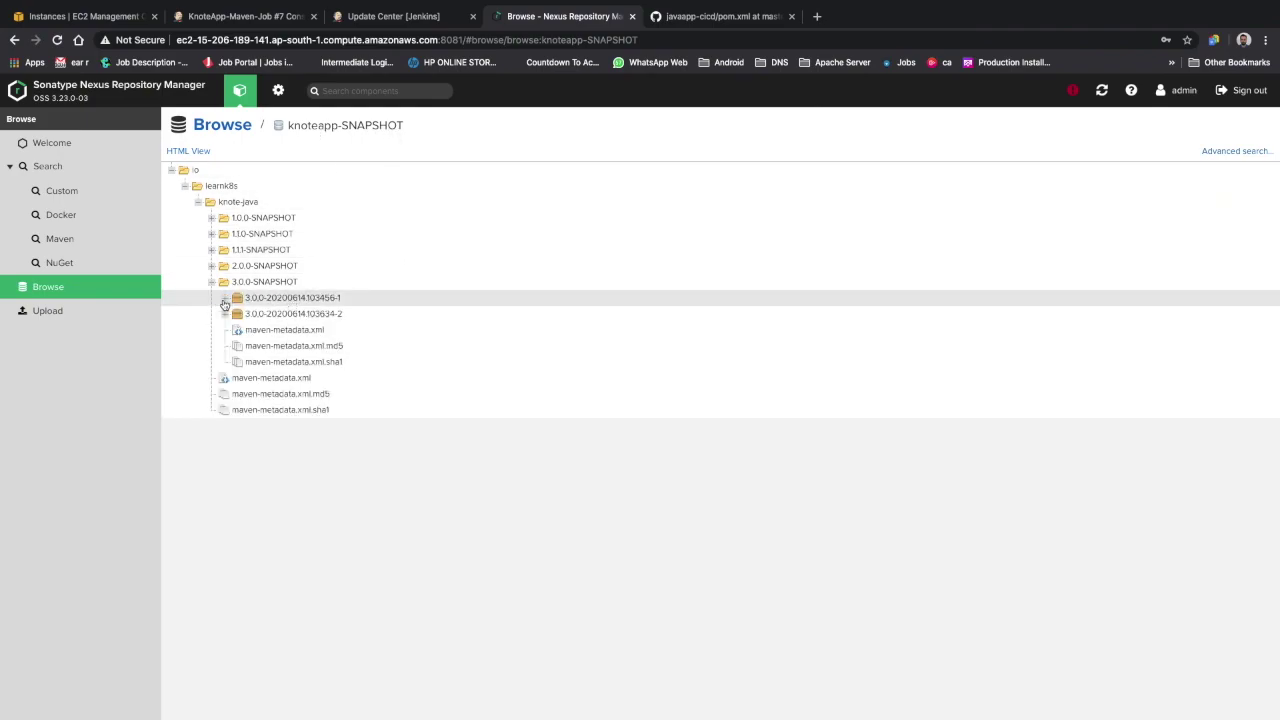
left_click(225, 300)
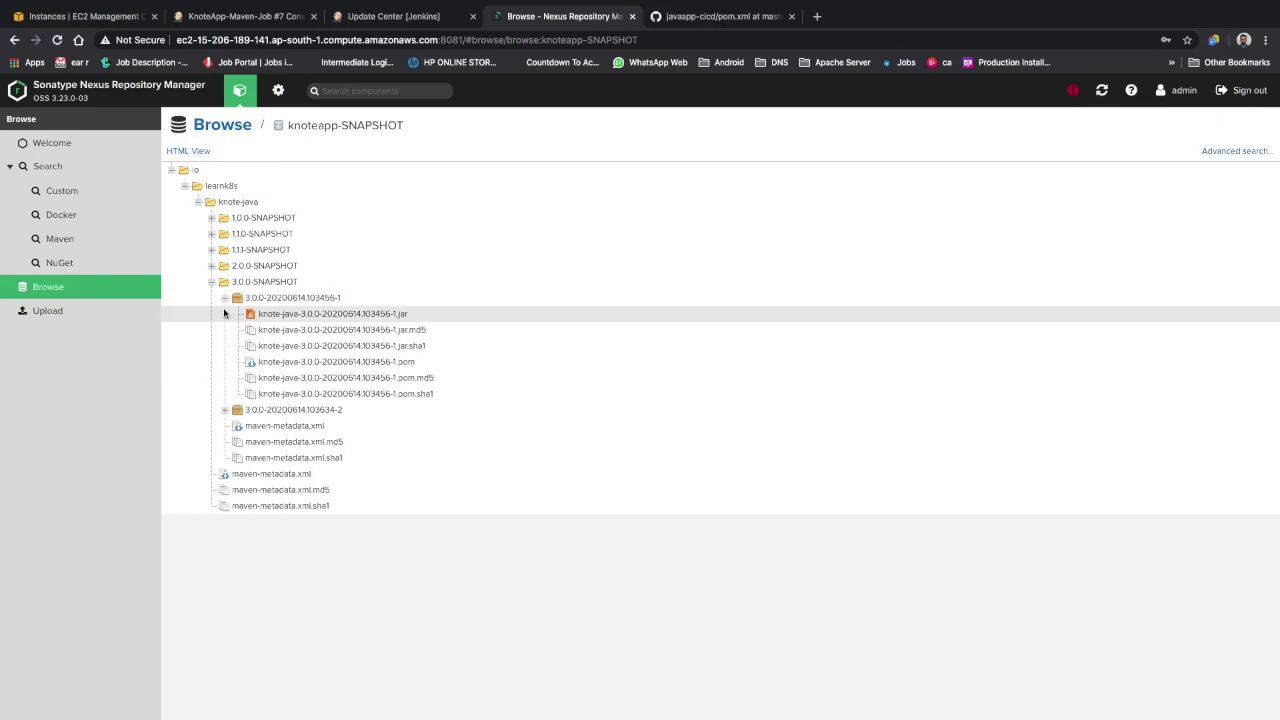
left_click(225, 299)
left_click(226, 315)
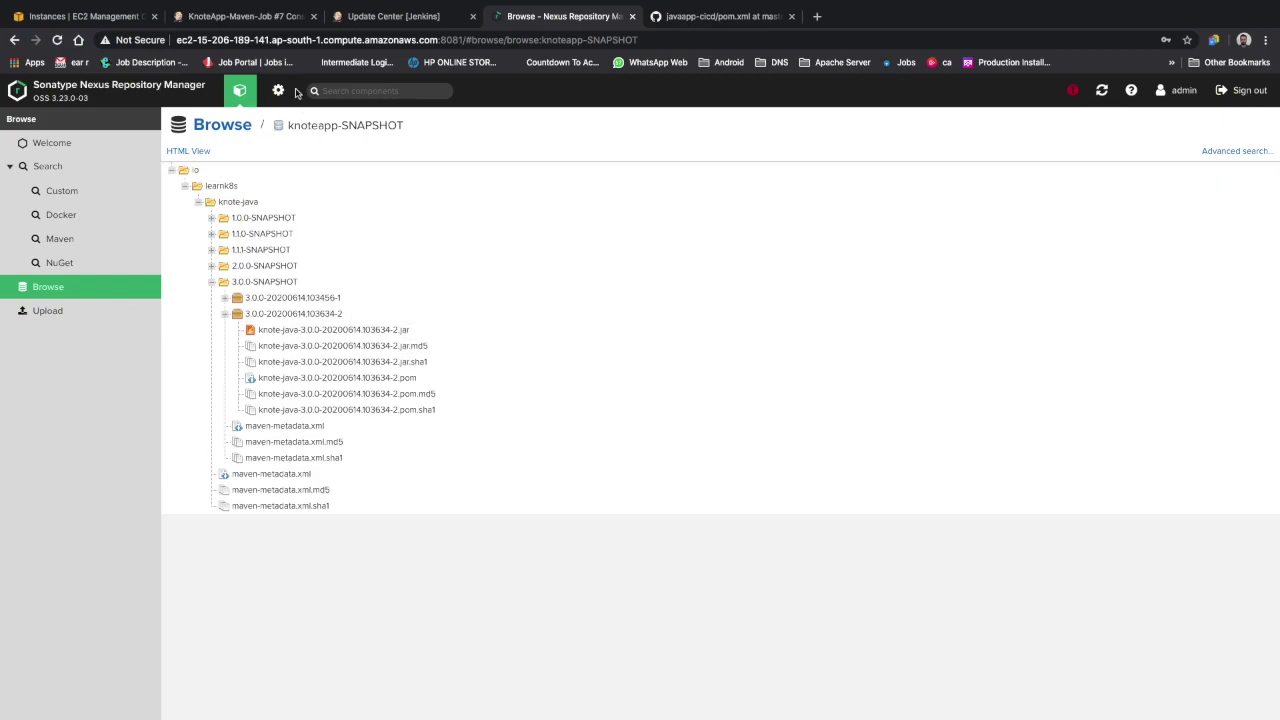
left_click(211, 282)
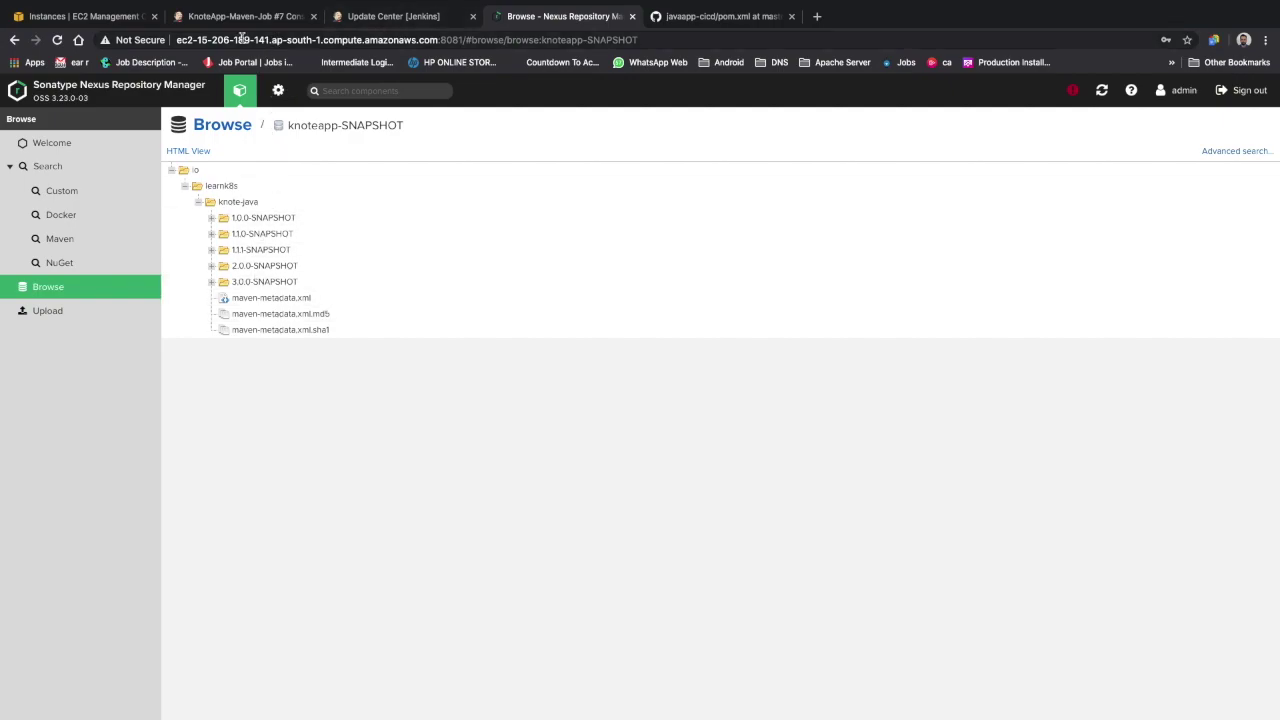
left_click(243, 20)
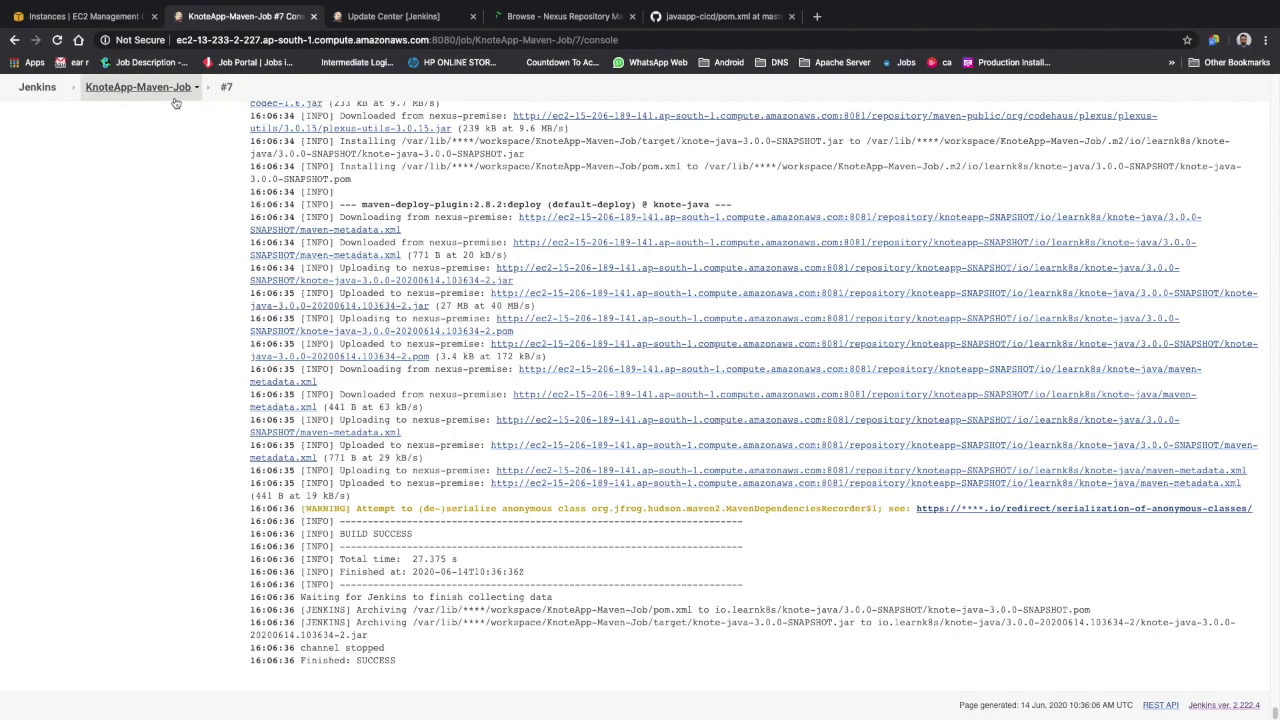
Schedule a Maven release of KnoteApp-Maven-Job: release 3.0.0, next development version 3.0.1-SNAPSHOT
left_click(176, 88)
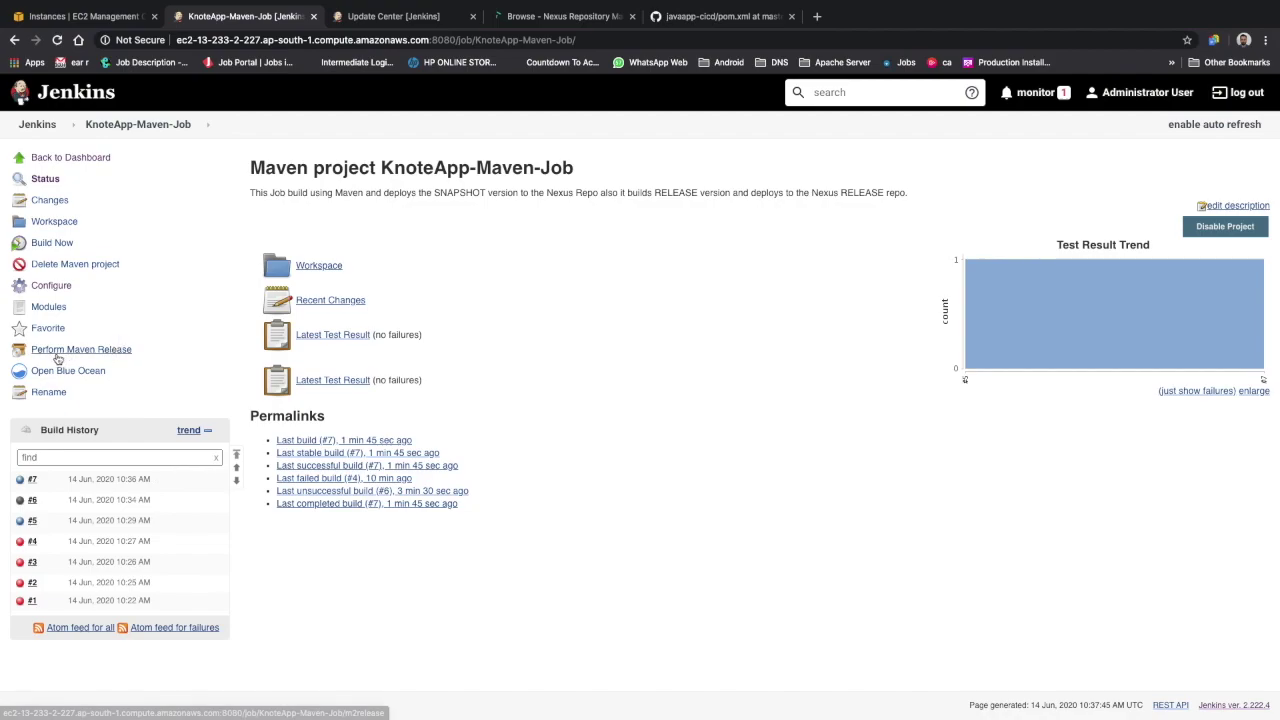
left_click(97, 350)
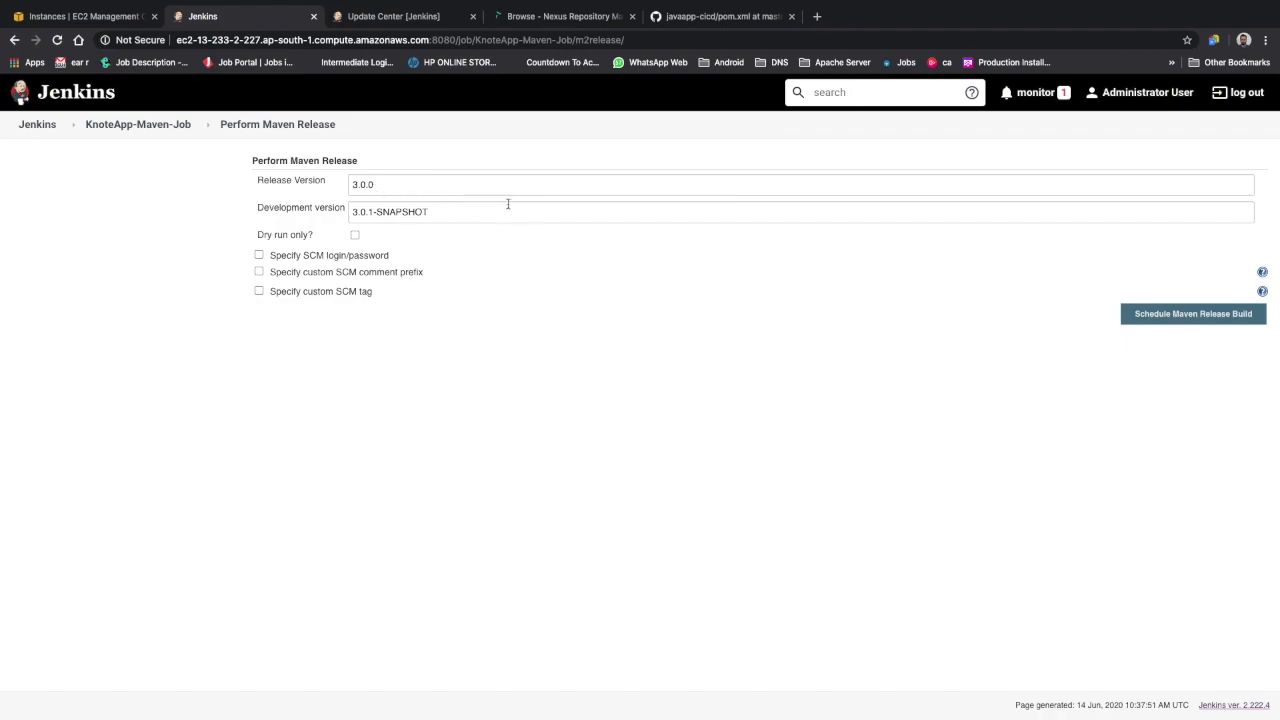
left_click(1256, 315)
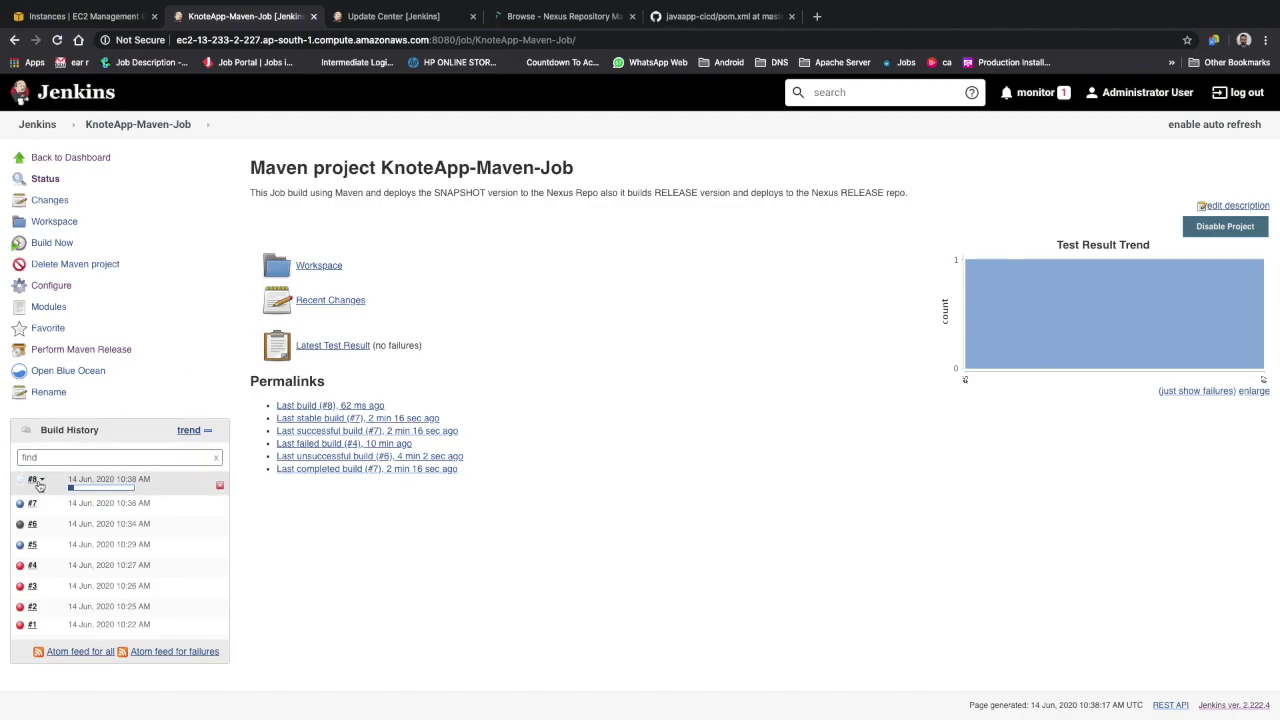
View build #8's console output and highlight its final SUCCESS result
left_click(44, 481)
left_click(80, 519)
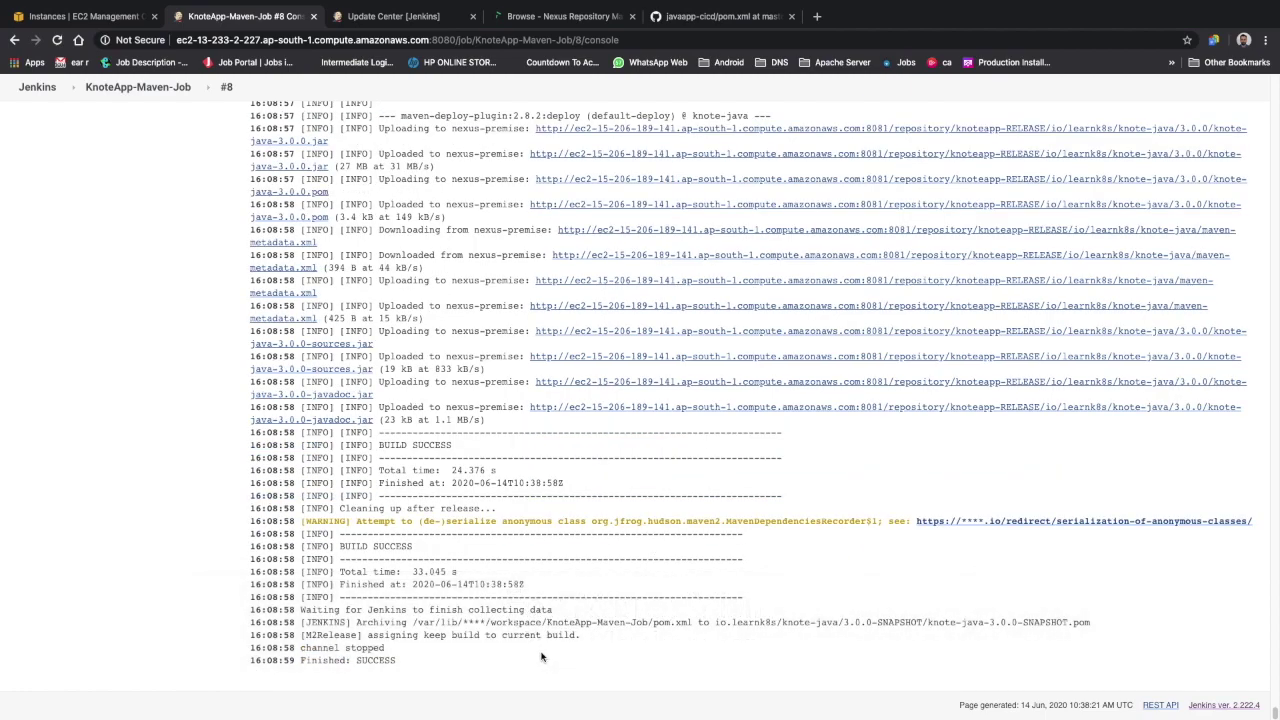
double_click(377, 660)
mouse_move(428, 700)
Browse knoteapp-RELEASE and expand the 3.0.0 folder holding the knote-java-3.0.0 jar, pom, sources and javadoc
left_click(579, 22)
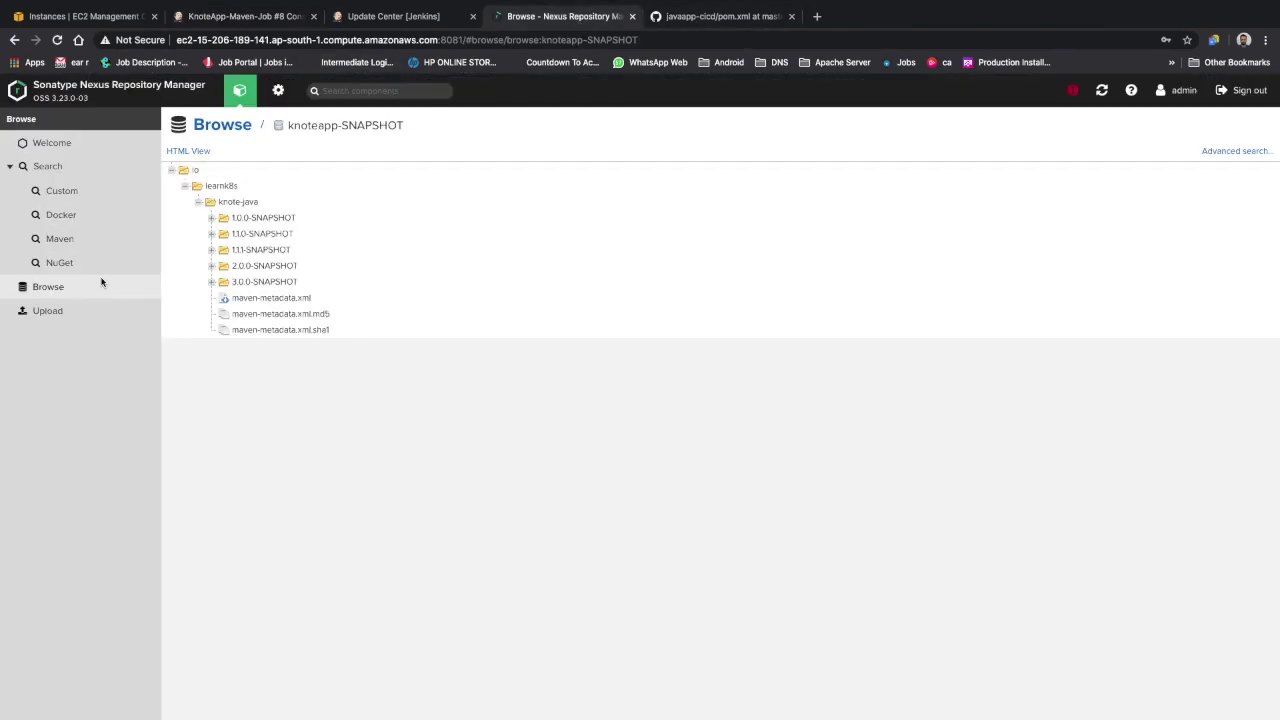
left_click(229, 125)
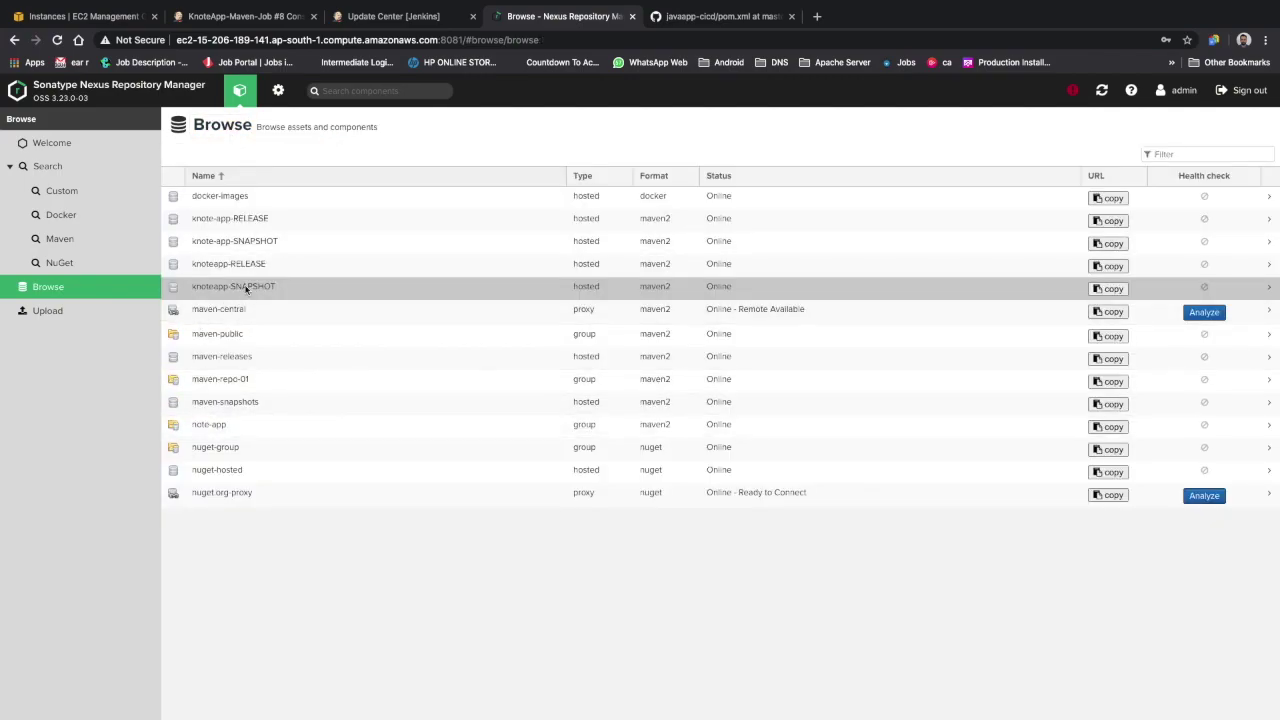
left_click(249, 264)
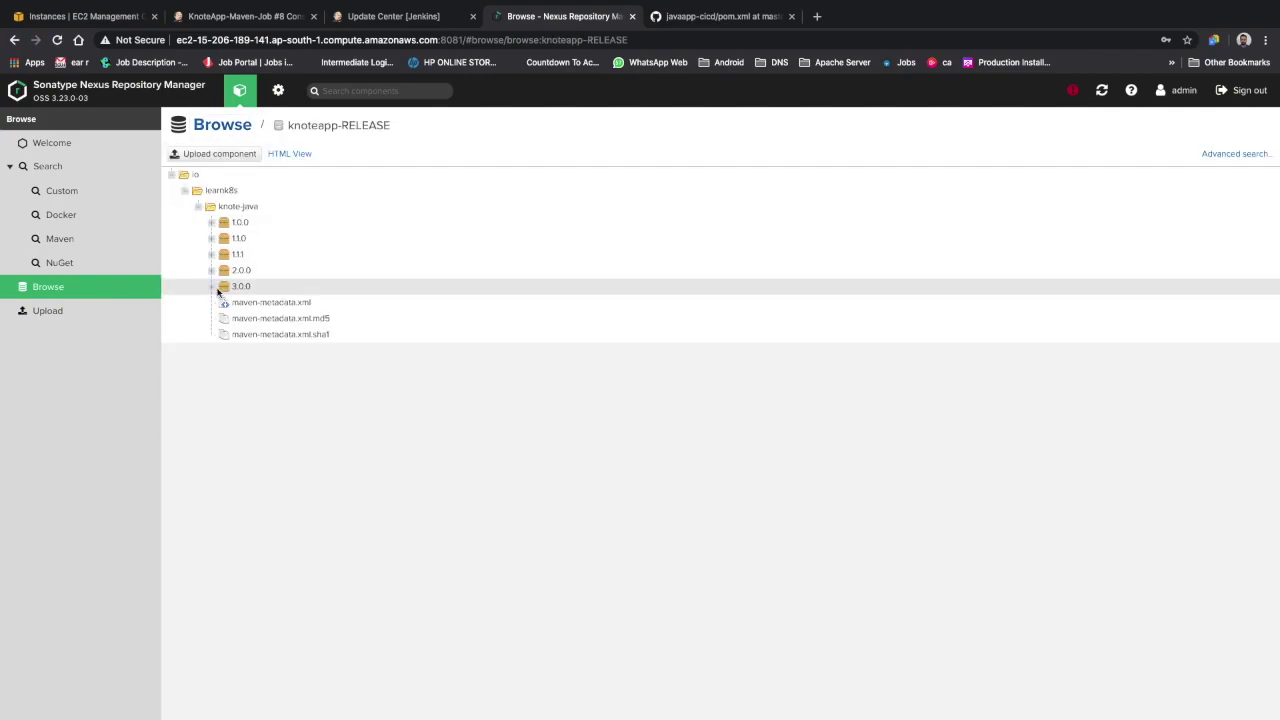
left_click(212, 287)
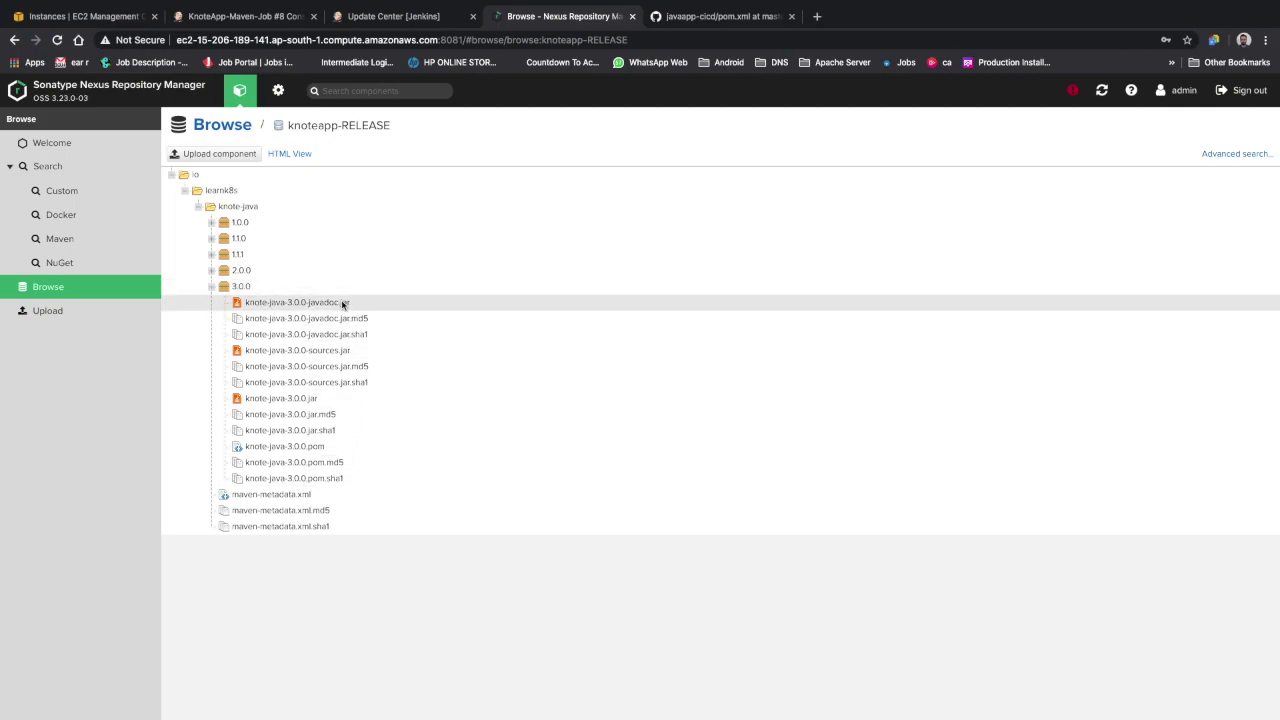
left_click(211, 287)
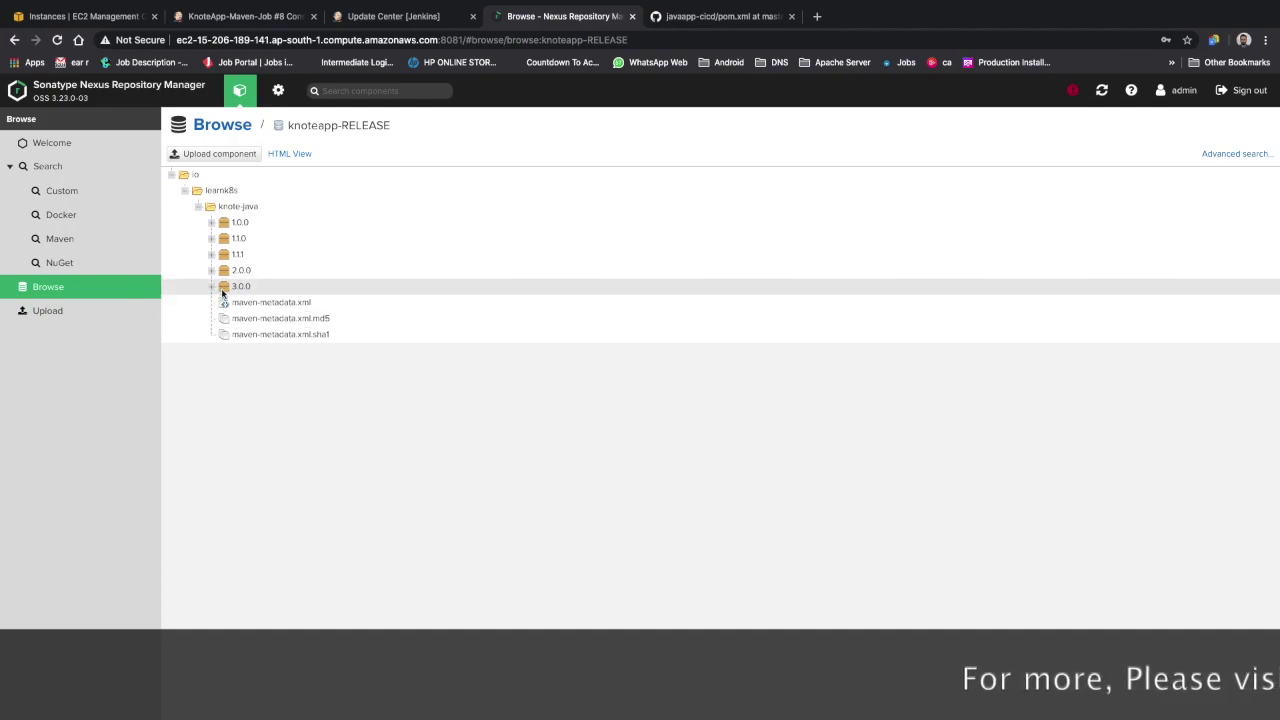
left_click(253, 289)
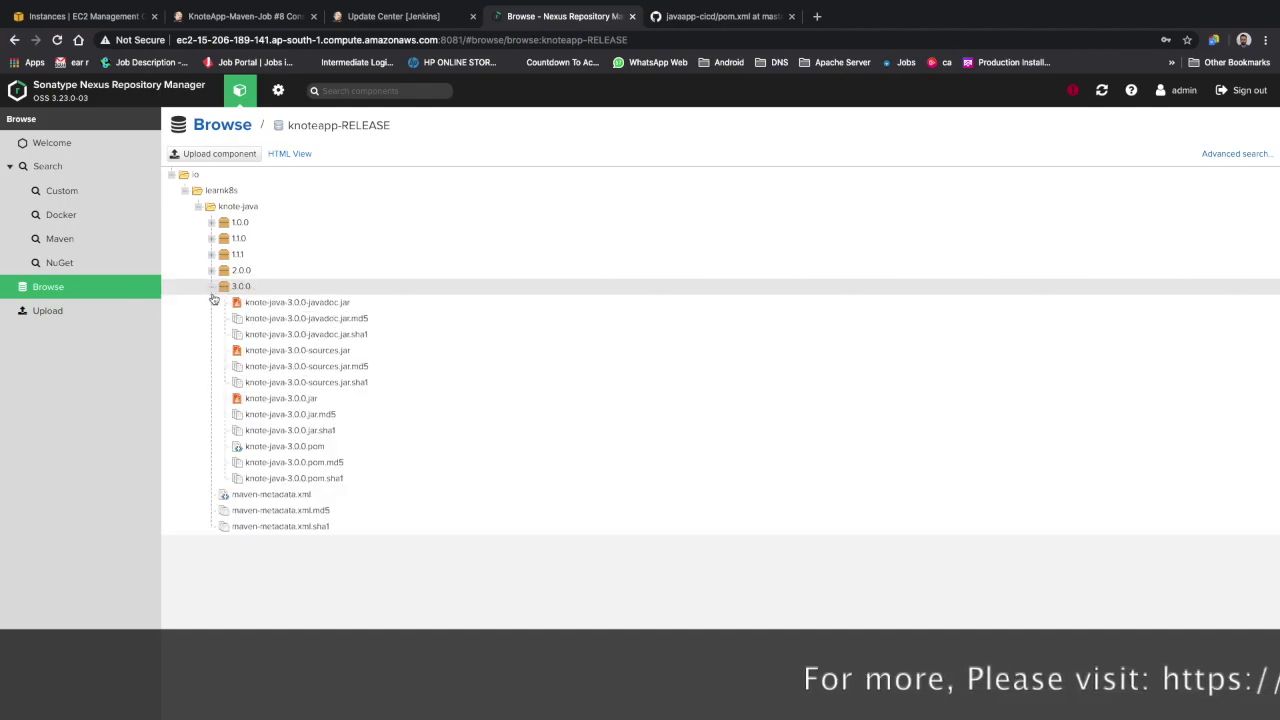
Open the KnoteApp-Maven-Job project page, glance at pom.xml on GitHub, and return to Jenkins
left_click(240, 16)
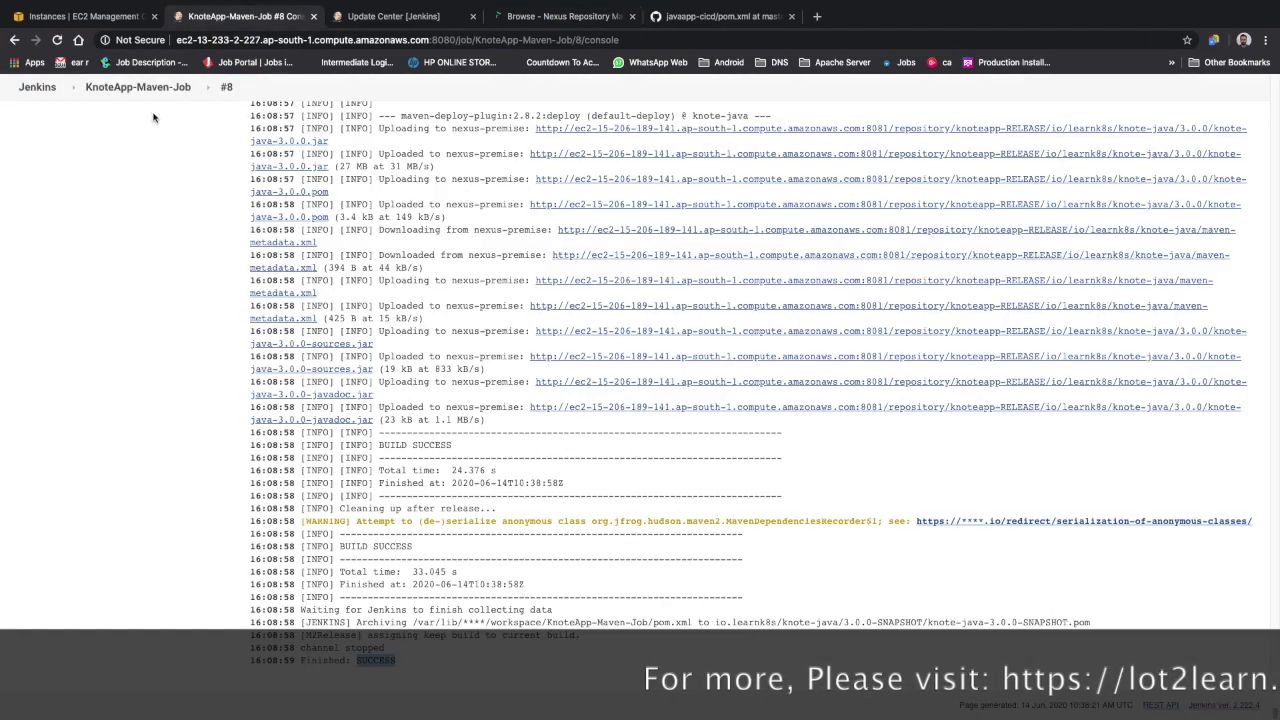
left_click(160, 88)
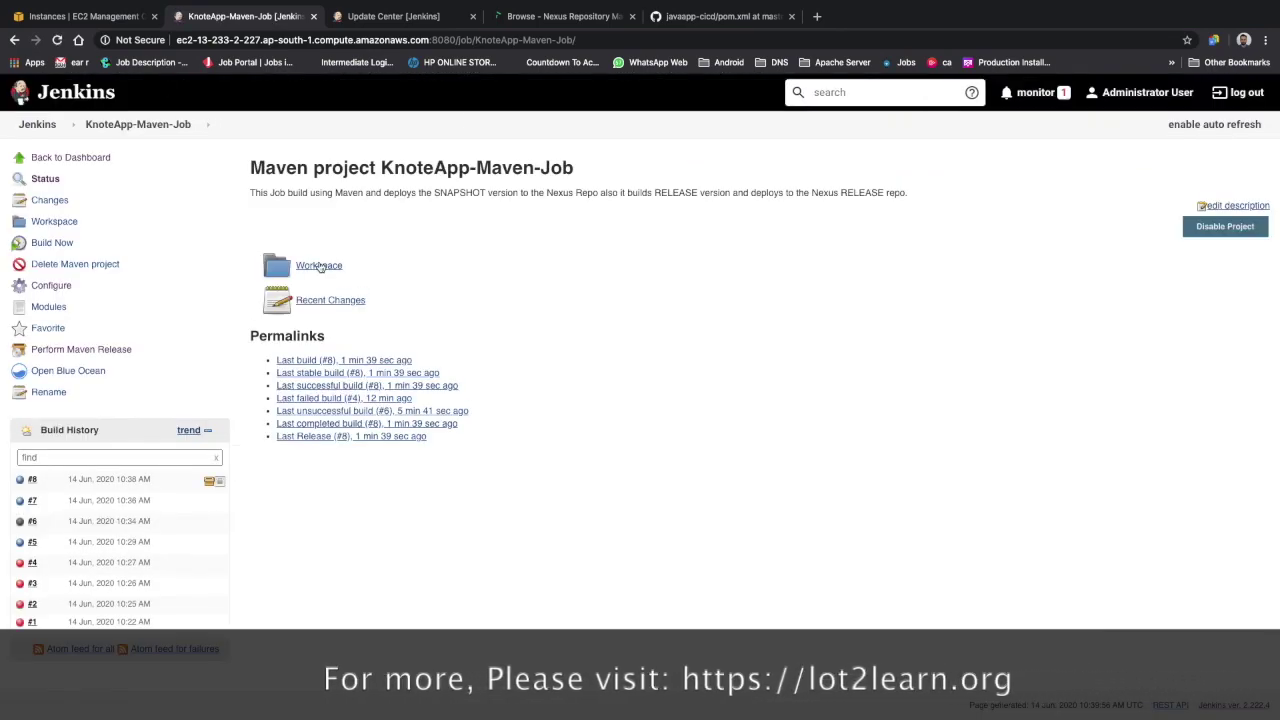
left_click(665, 17)
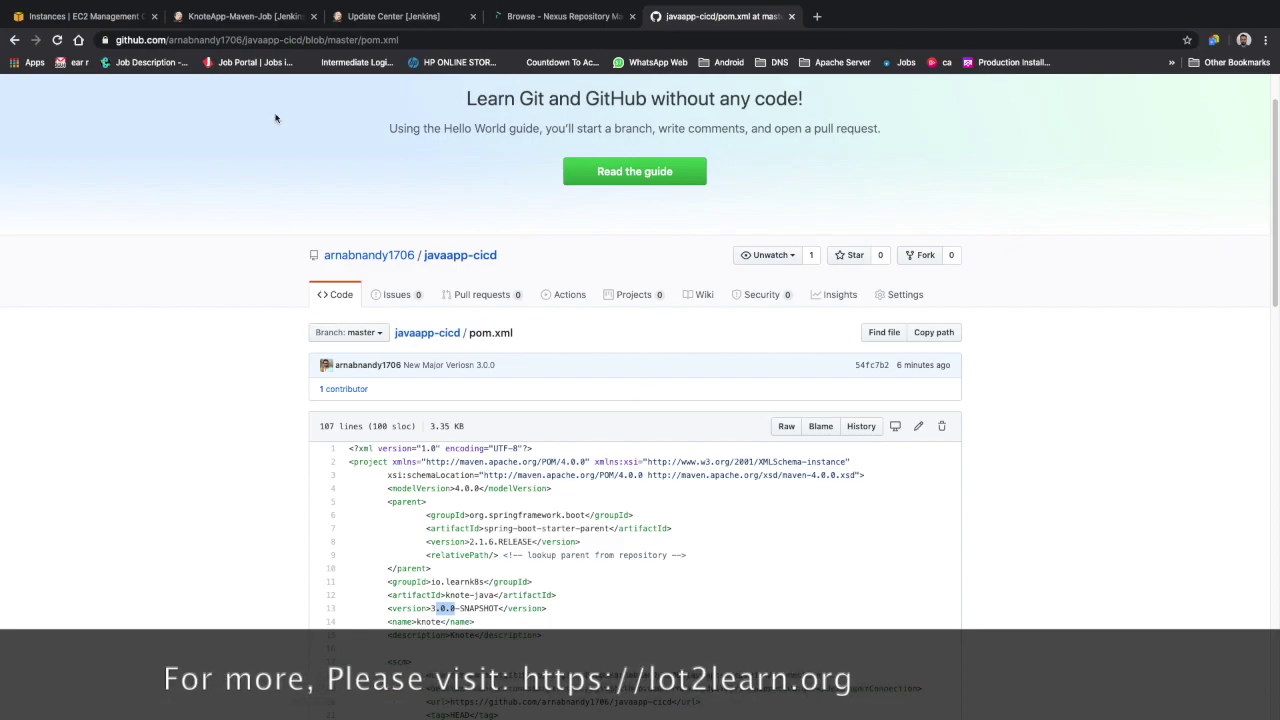
left_click(240, 16)
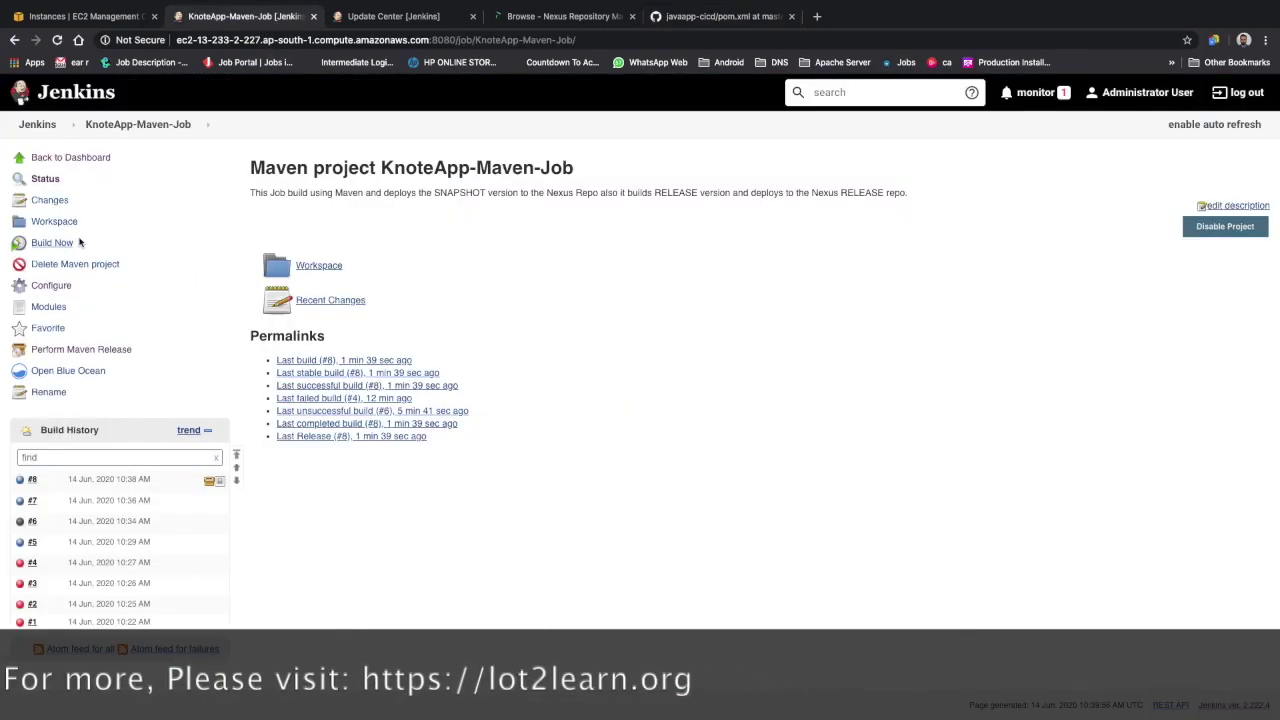